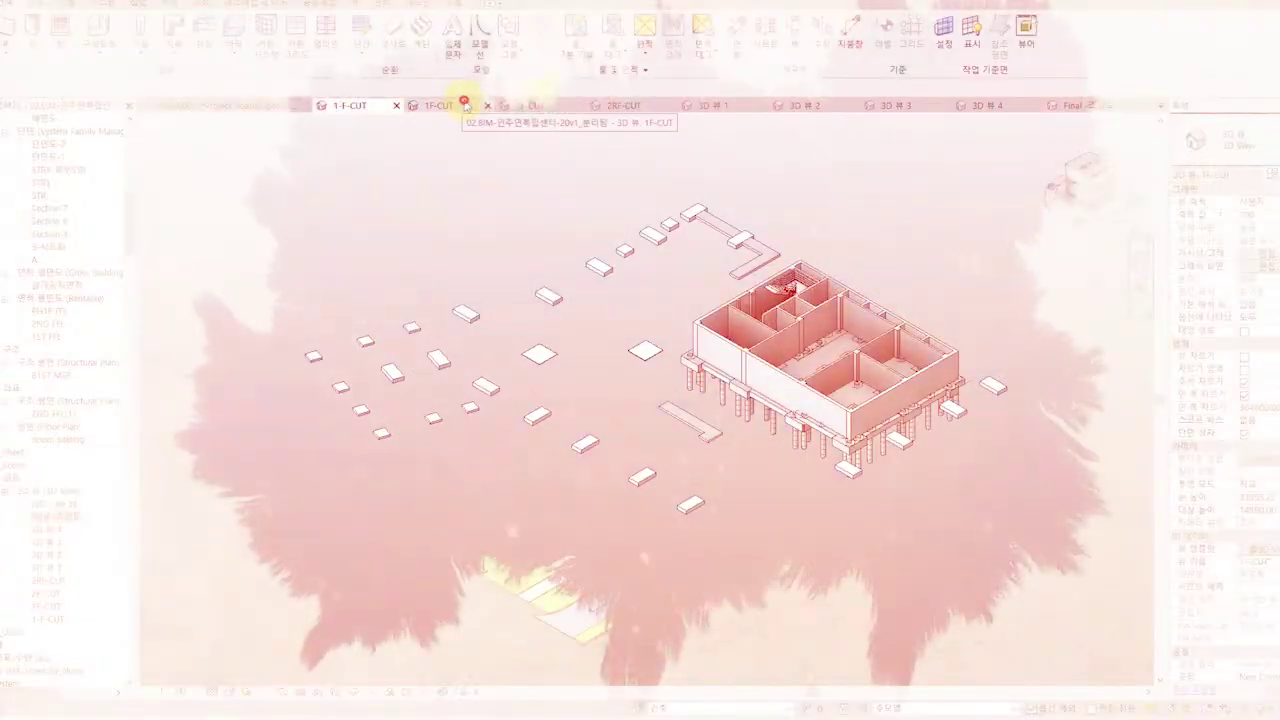
Cycle through the 1F-CUT, 2F-CUT, 2RF-CUT, 3D 뷰 1 and 3D 뷰 2 views.
{"action": "left_click", "coordinate": [465, 105]}
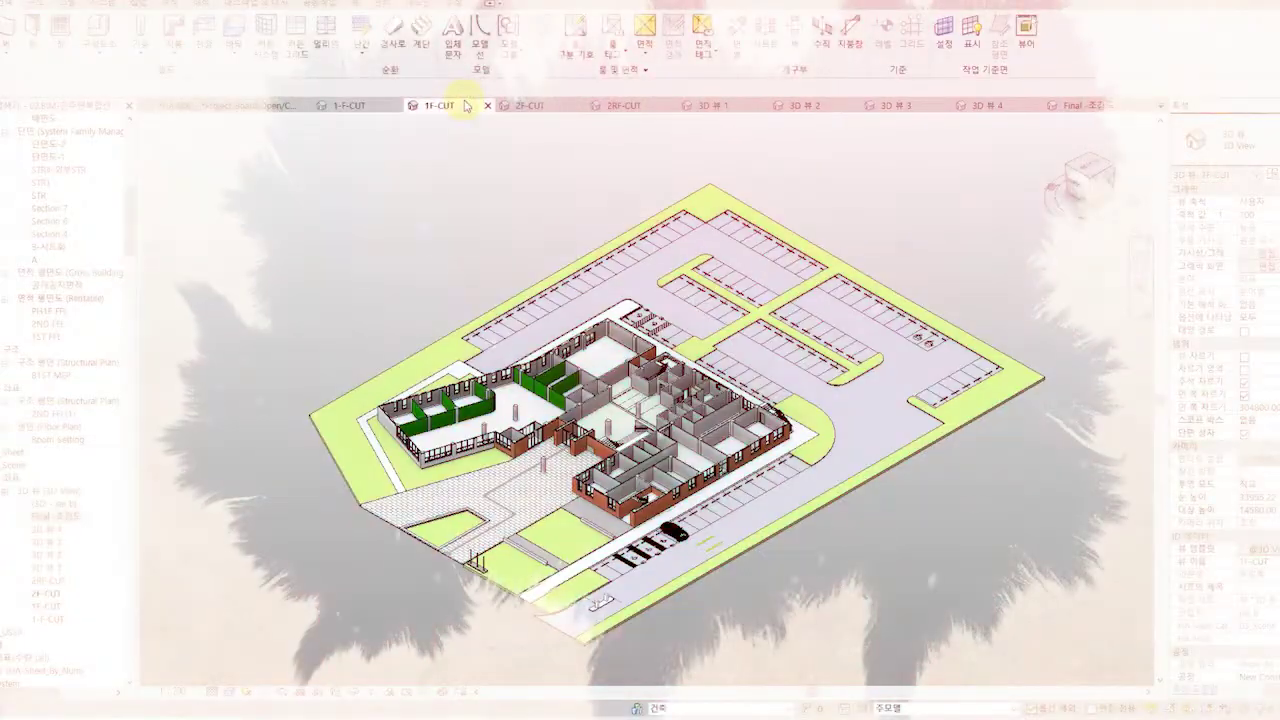
{"action": "left_click", "coordinate": [557, 106]}
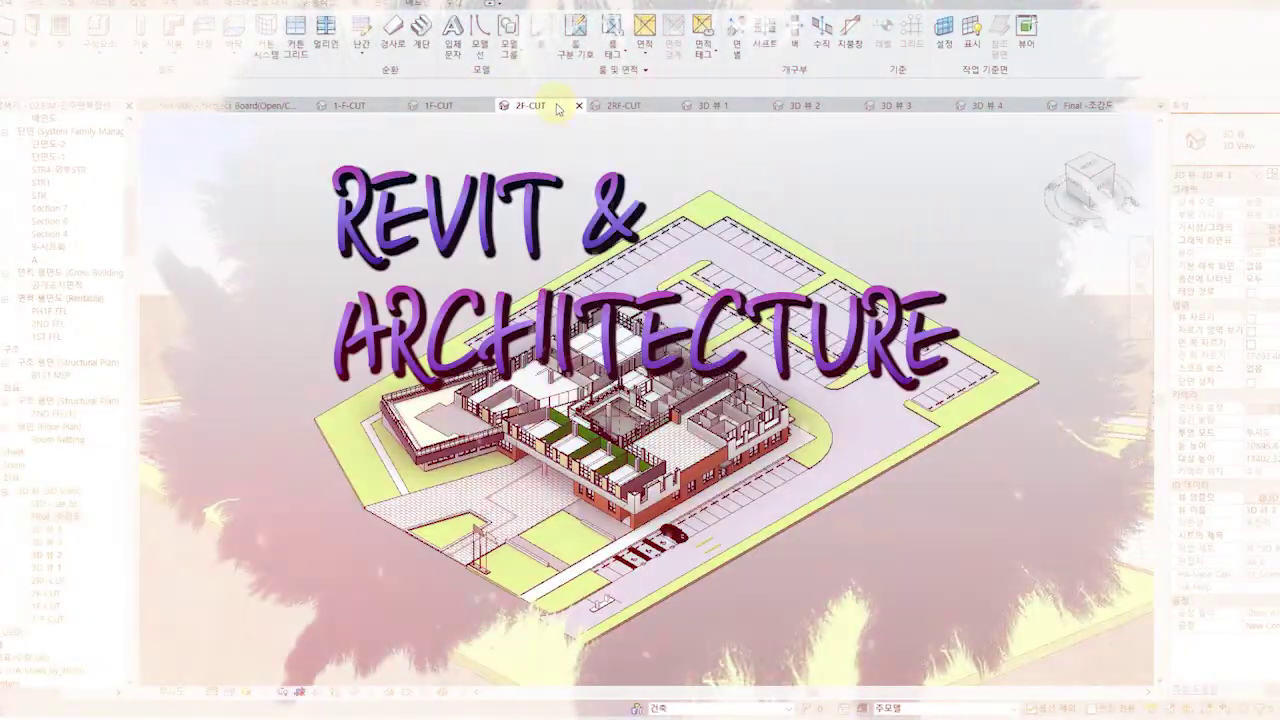
{"action": "left_click", "coordinate": [626, 106]}
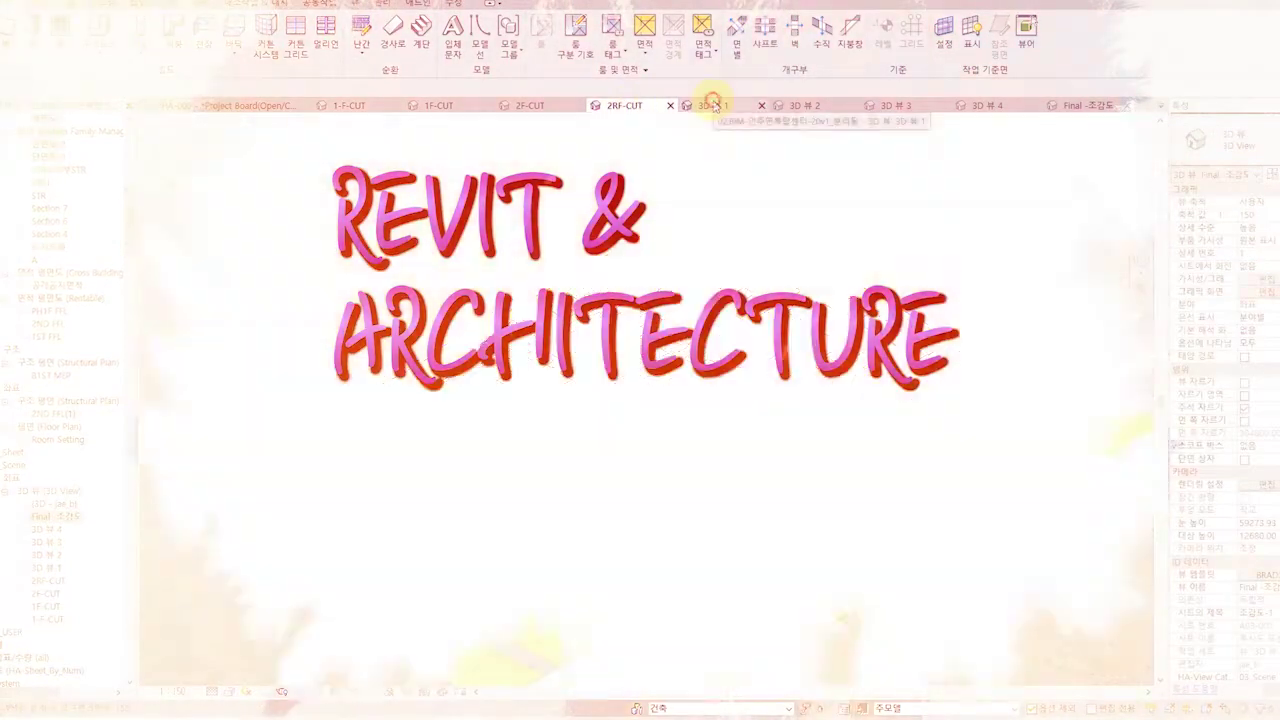
{"action": "left_click", "coordinate": [712, 105]}
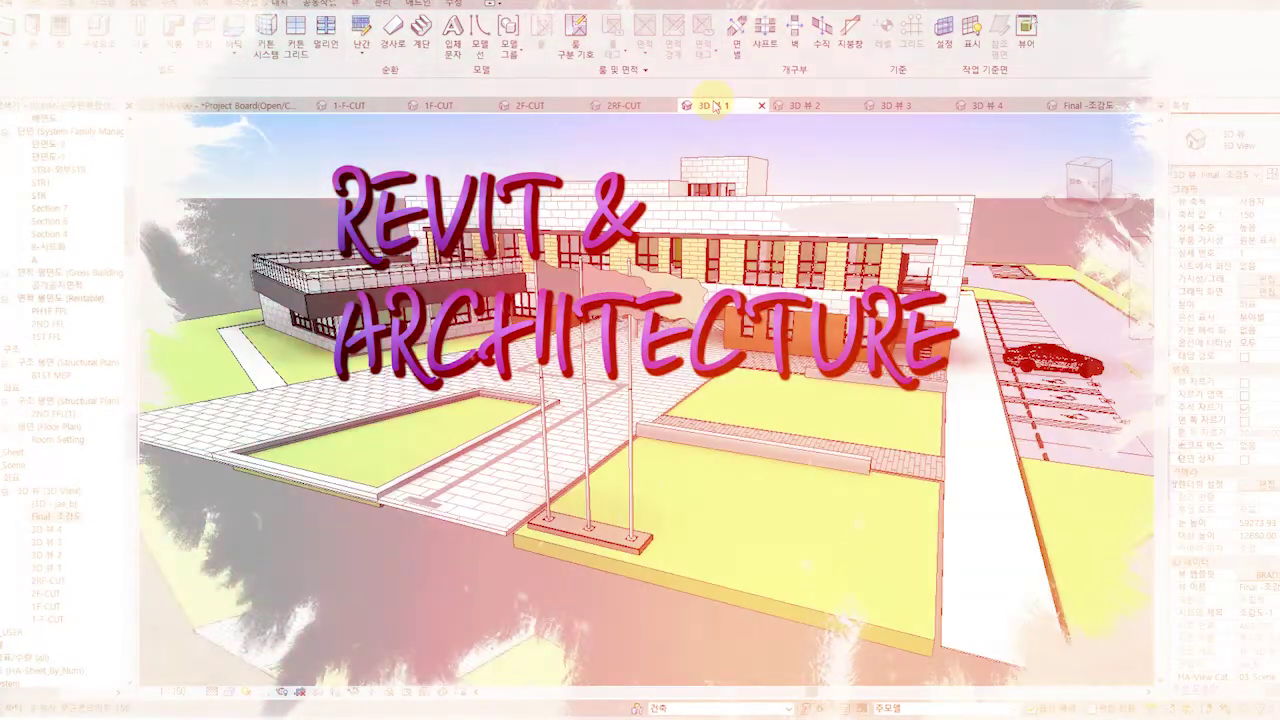
{"action": "left_click", "coordinate": [808, 106]}
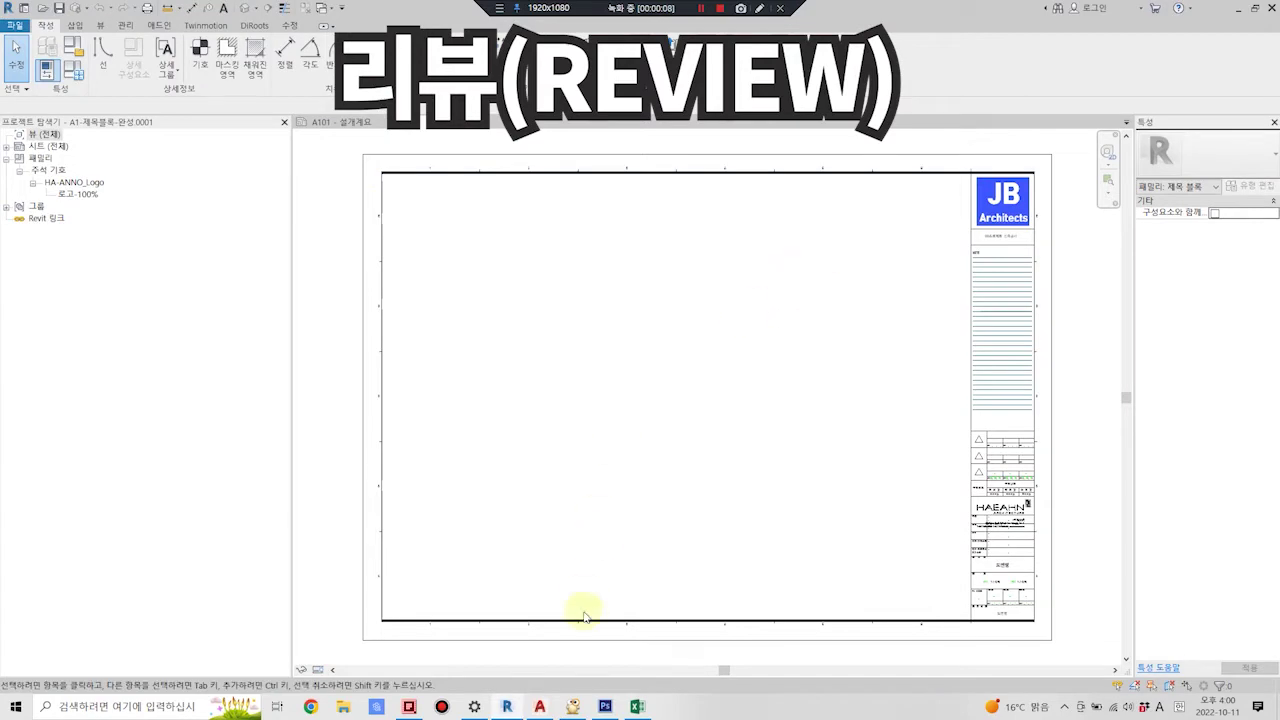
Check the area table spreadsheet, the JB Architects logo file and Q-Dir, then return to Revit.
{"action": "scroll", "coordinate": [506, 371], "scroll_direction": "up", "scroll_amount": 3}
{"action": "scroll", "coordinate": [757, 374], "scroll_direction": "down", "scroll_amount": 4}
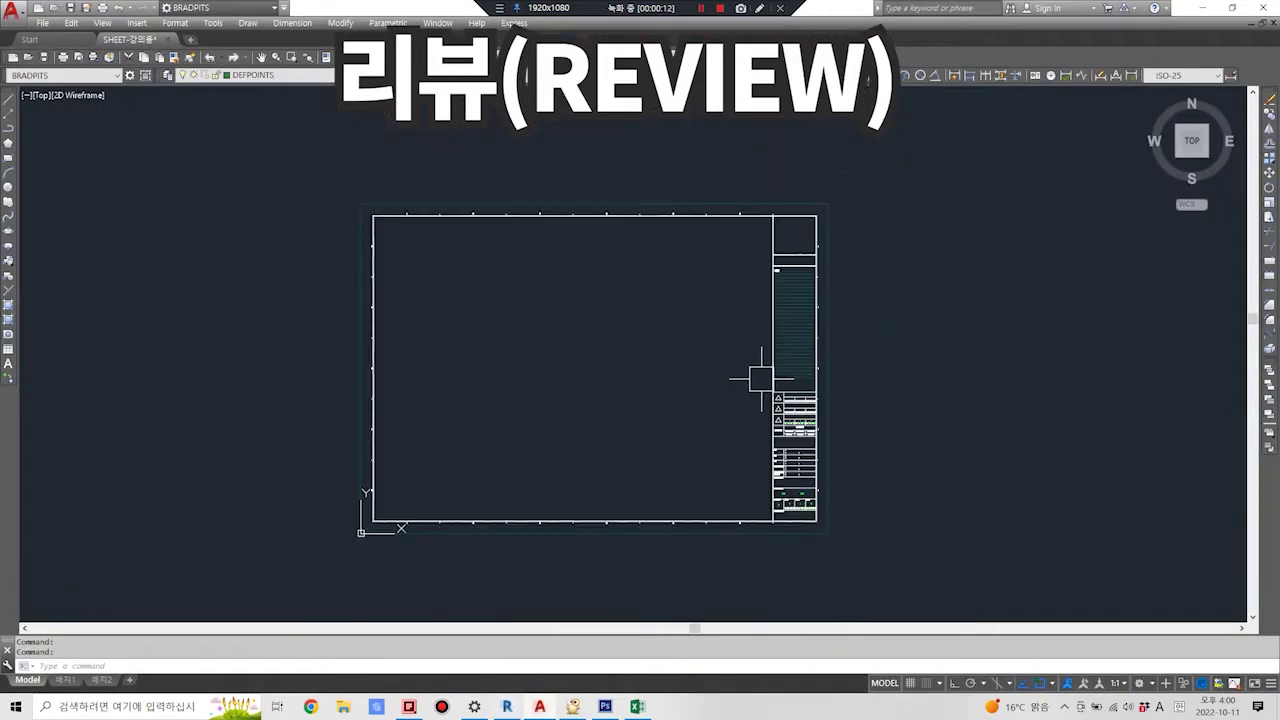
{"action": "left_click", "coordinate": [645, 707]}
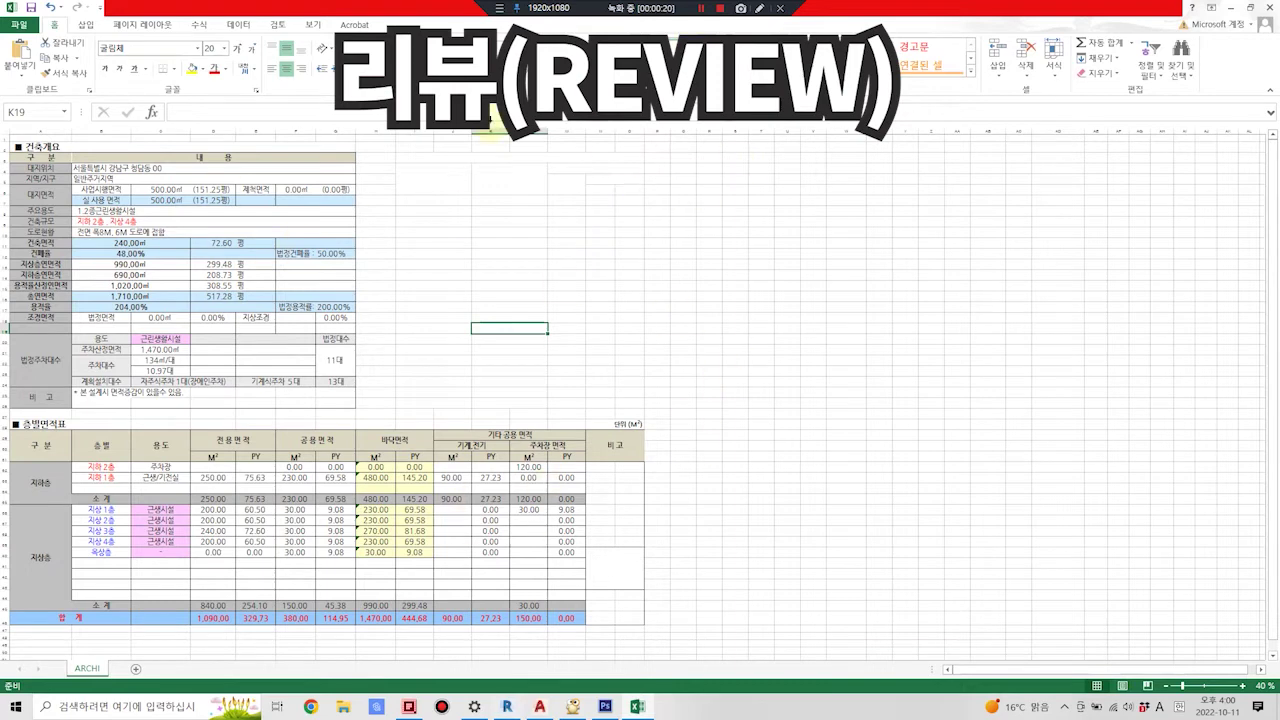
{"action": "left_click", "coordinate": [605, 707]}
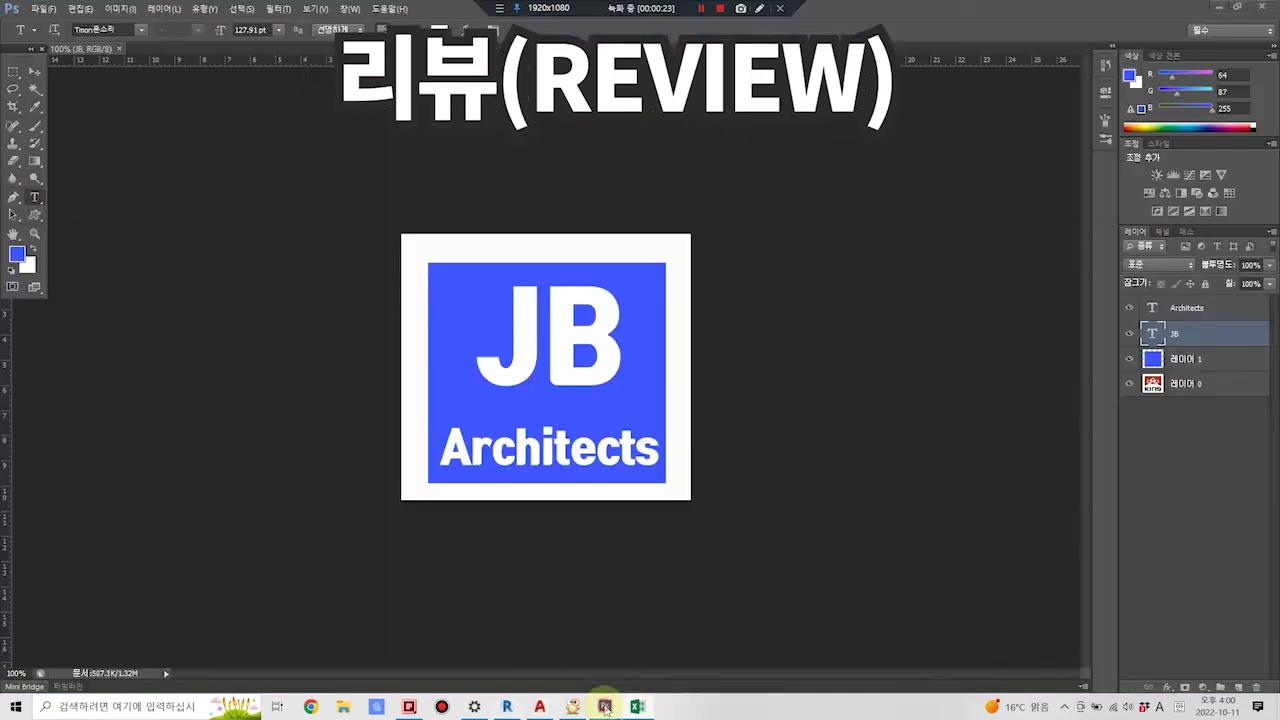
{"action": "left_click", "coordinate": [409, 707]}
{"action": "left_click", "coordinate": [519, 707]}
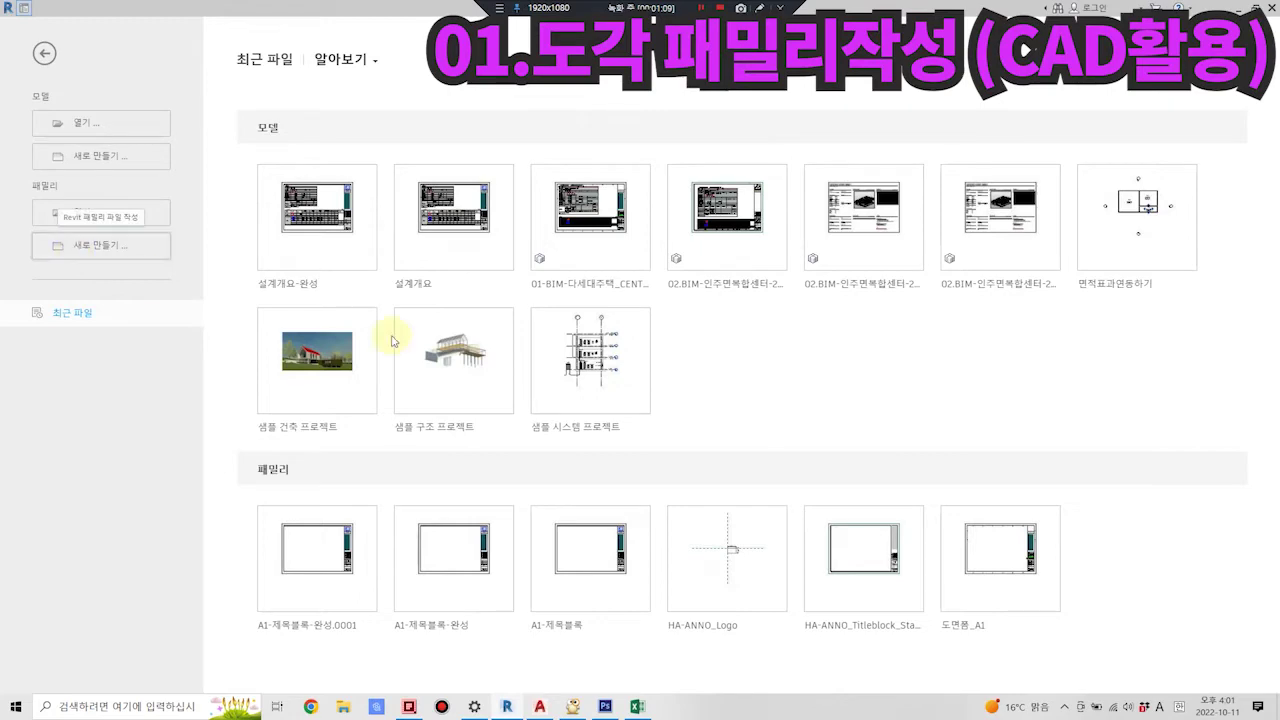
Start a new title block family from the A1 미터법 template in the 제목 블록 folder.
{"action": "left_click", "coordinate": [463, 204]}
{"action": "double_click", "coordinate": [463, 204]}
{"action": "left_click", "coordinate": [425, 205]}
{"action": "double_click", "coordinate": [426, 206]}
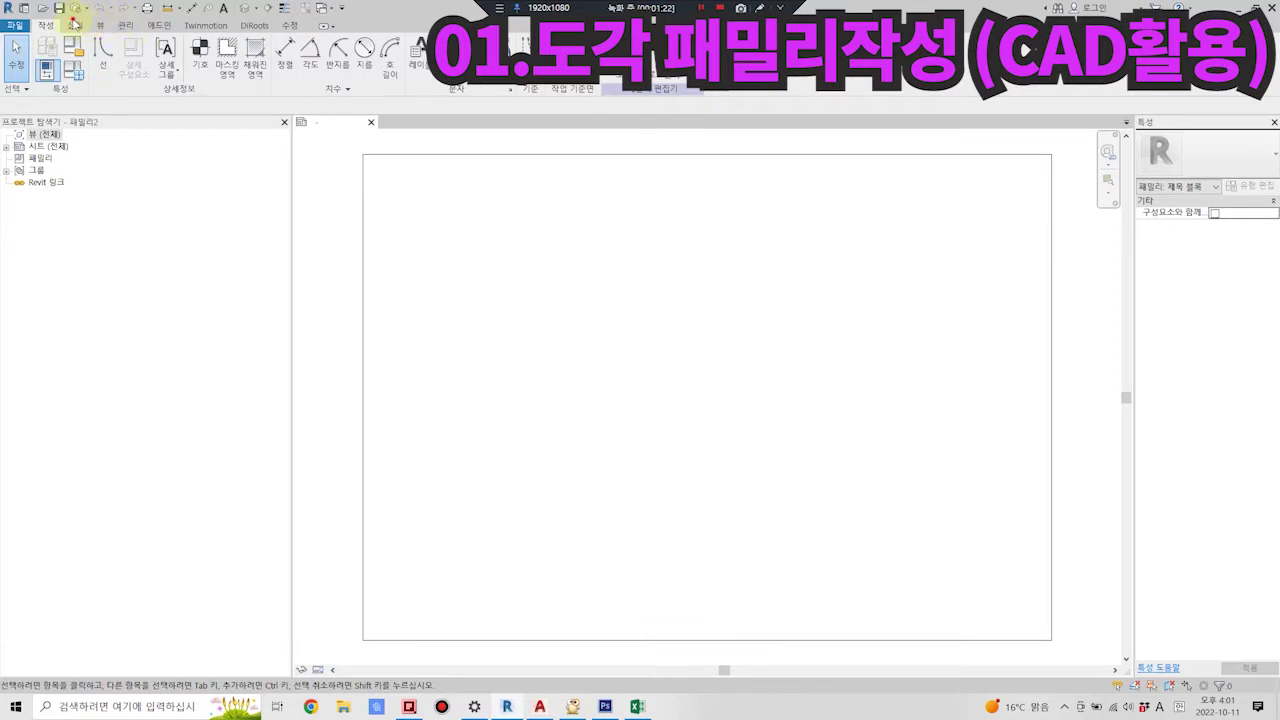
{"action": "left_click", "coordinate": [76, 27]}
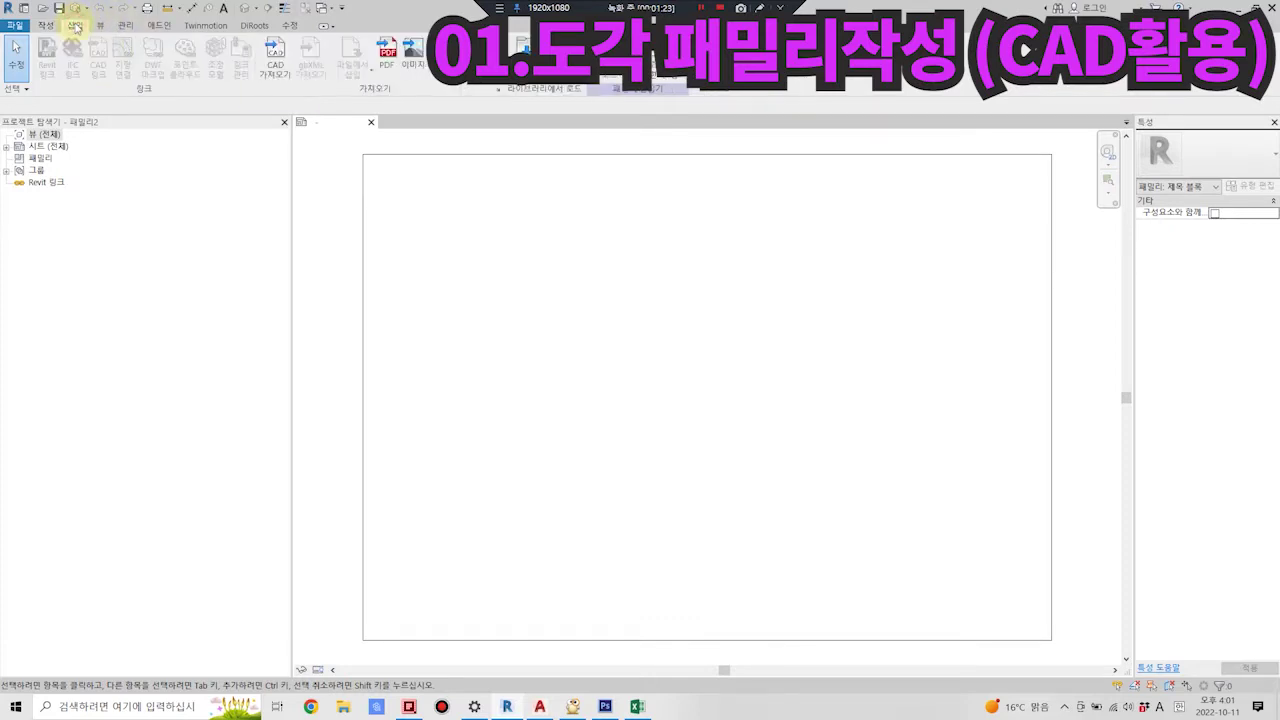
Import SHEET-강의용.dwg from the 01-제목블럭-CAD folder into the family from model space.
{"action": "left_click", "coordinate": [272, 70]}
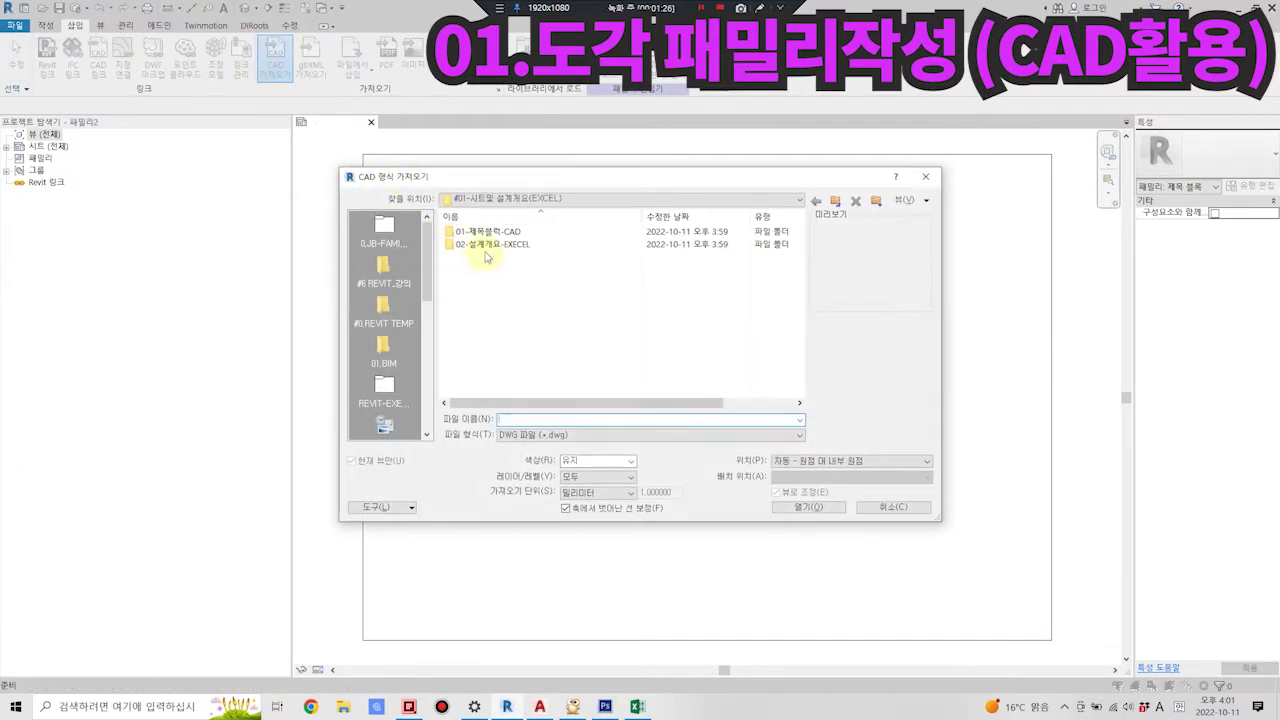
{"action": "double_click", "coordinate": [482, 232]}
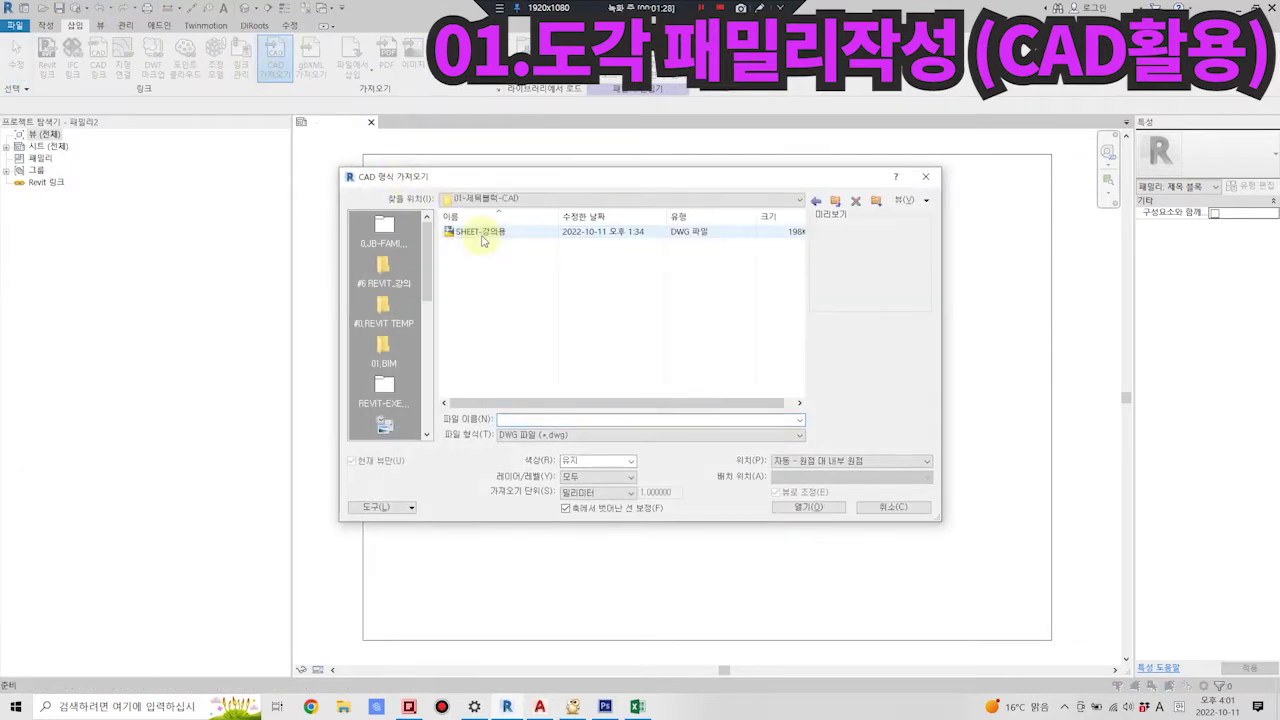
{"action": "left_click", "coordinate": [482, 235]}
{"action": "double_click", "coordinate": [481, 236]}
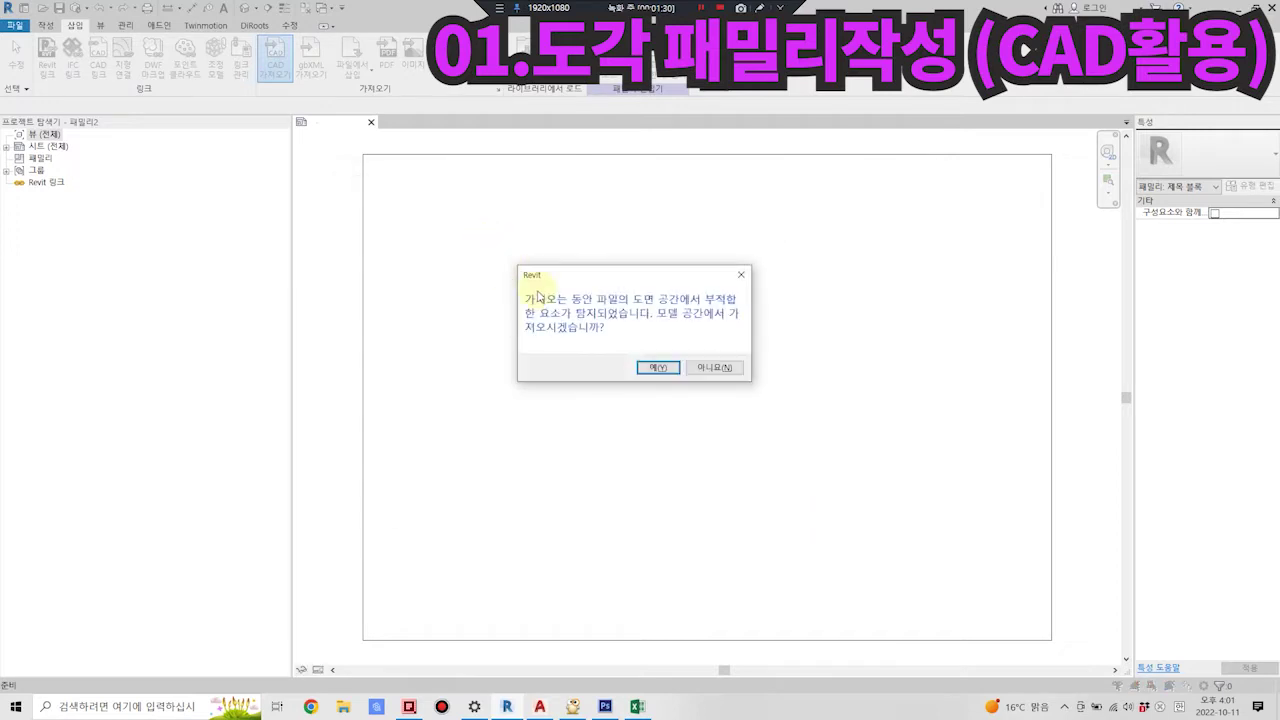
{"action": "left_click", "coordinate": [652, 369]}
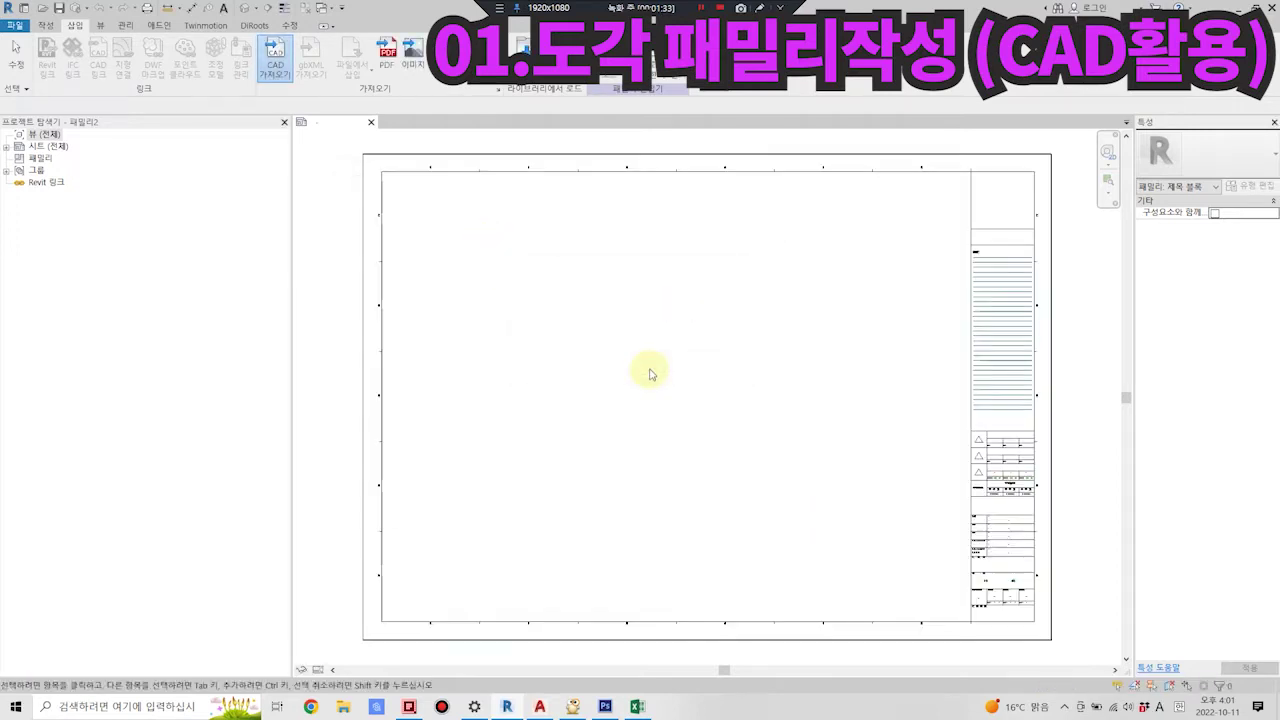
{"action": "left_click", "coordinate": [1041, 310]}
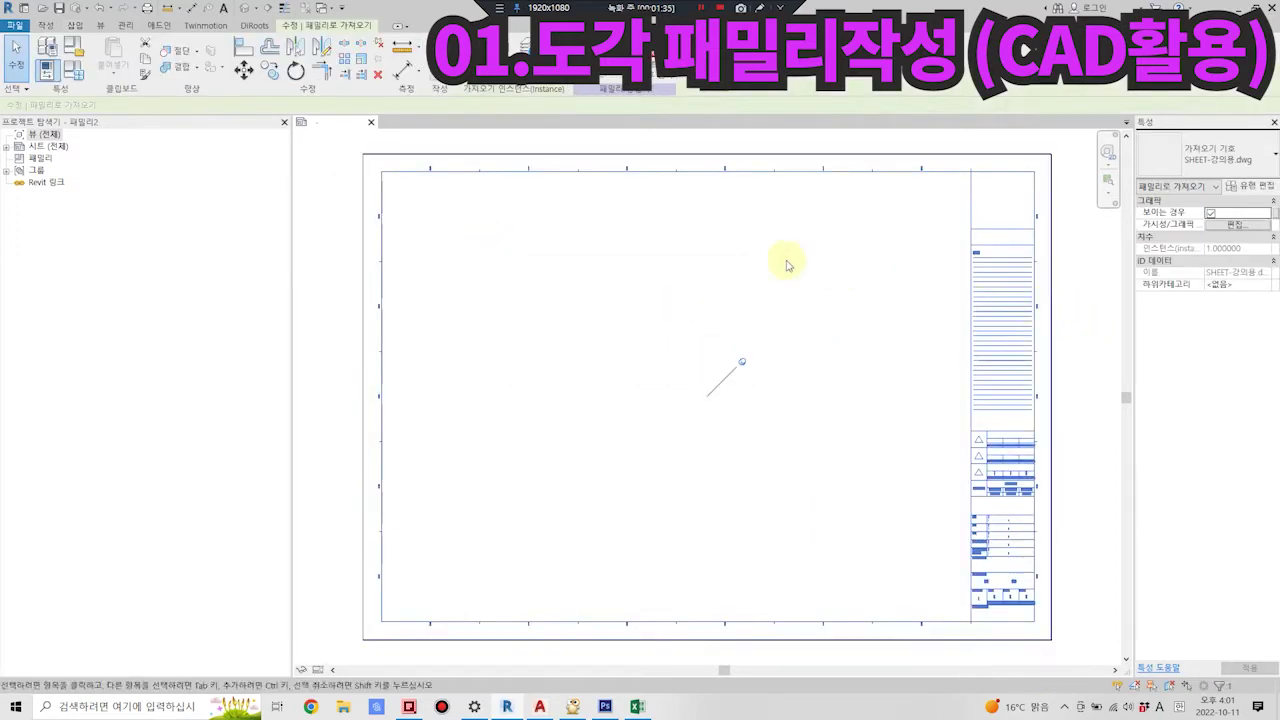
Fully explode the imported SHEET-강의용 CAD title block into native Revit lines.
{"action": "left_click", "coordinate": [503, 66]}
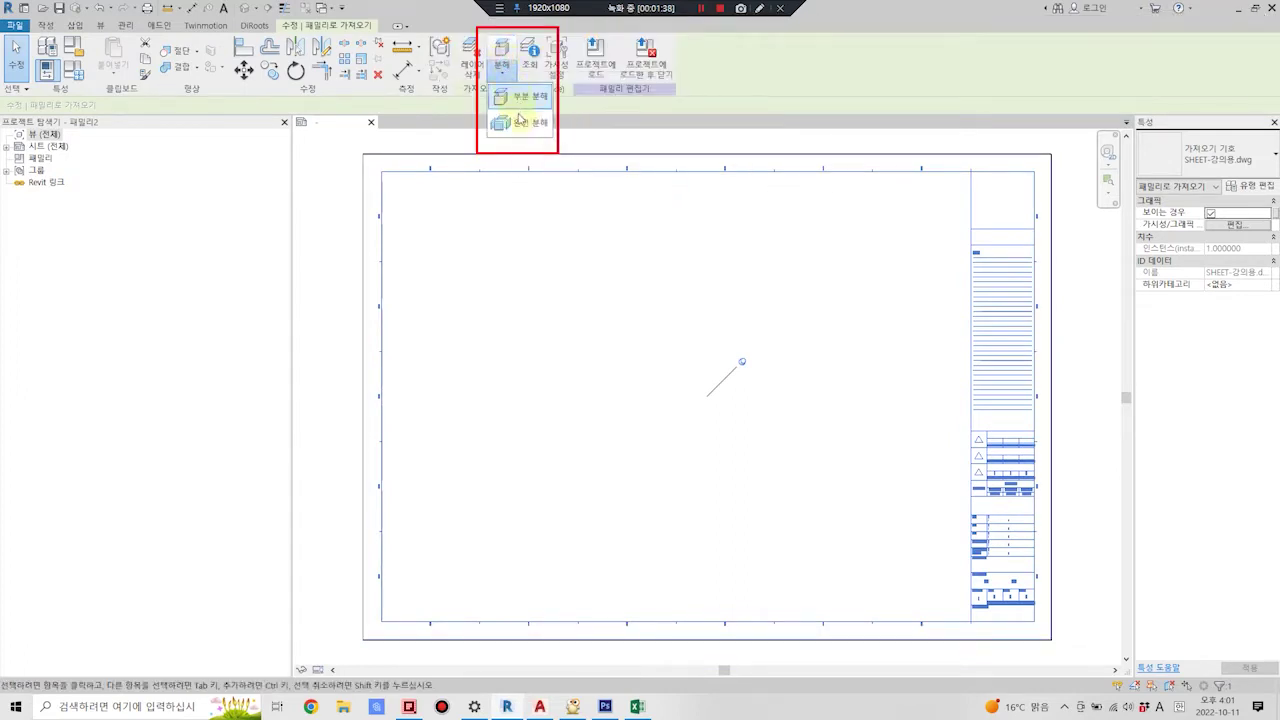
{"action": "left_click", "coordinate": [519, 119]}
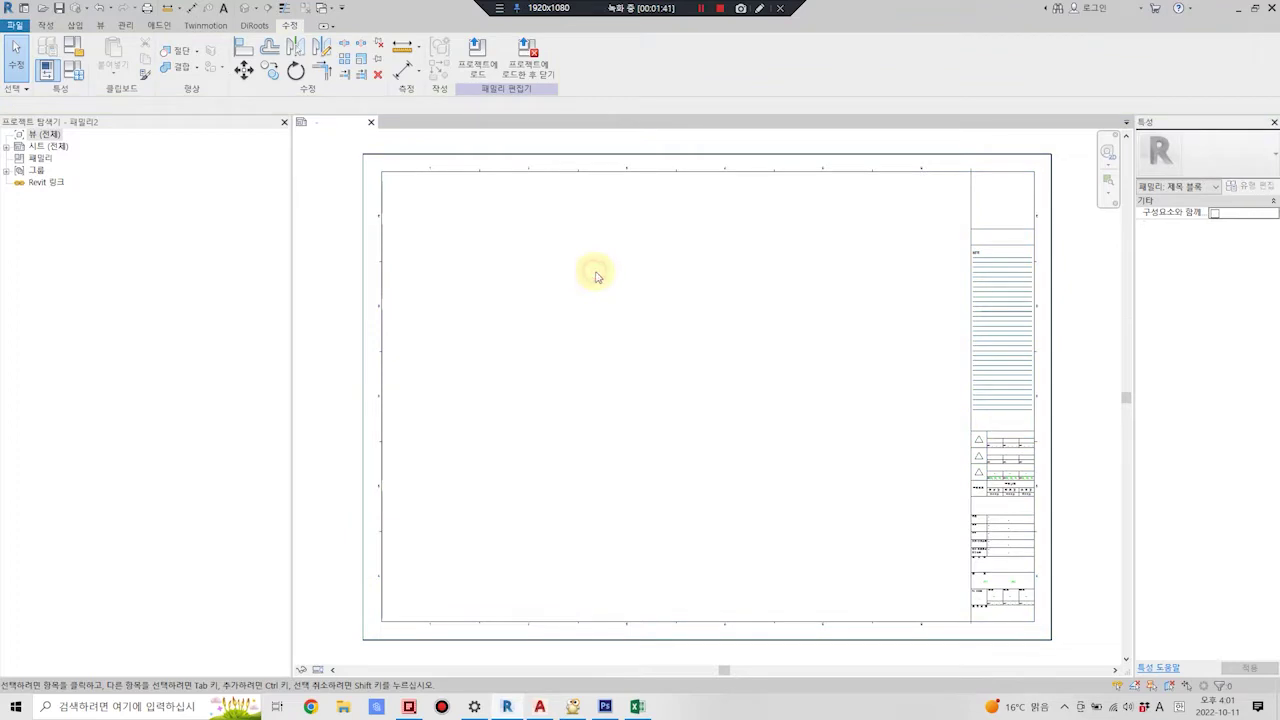
{"action": "left_click", "coordinate": [1002, 318]}
{"action": "left_click", "coordinate": [891, 331]}
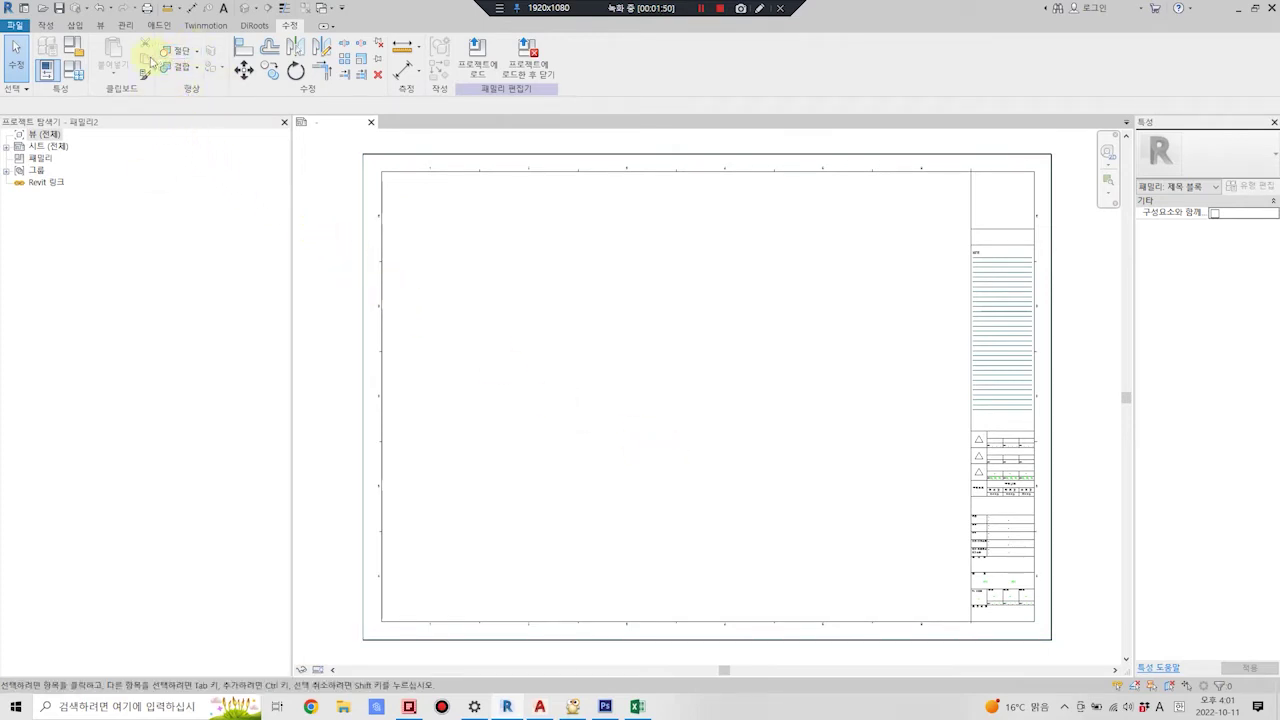
{"action": "left_click", "coordinate": [121, 25]}
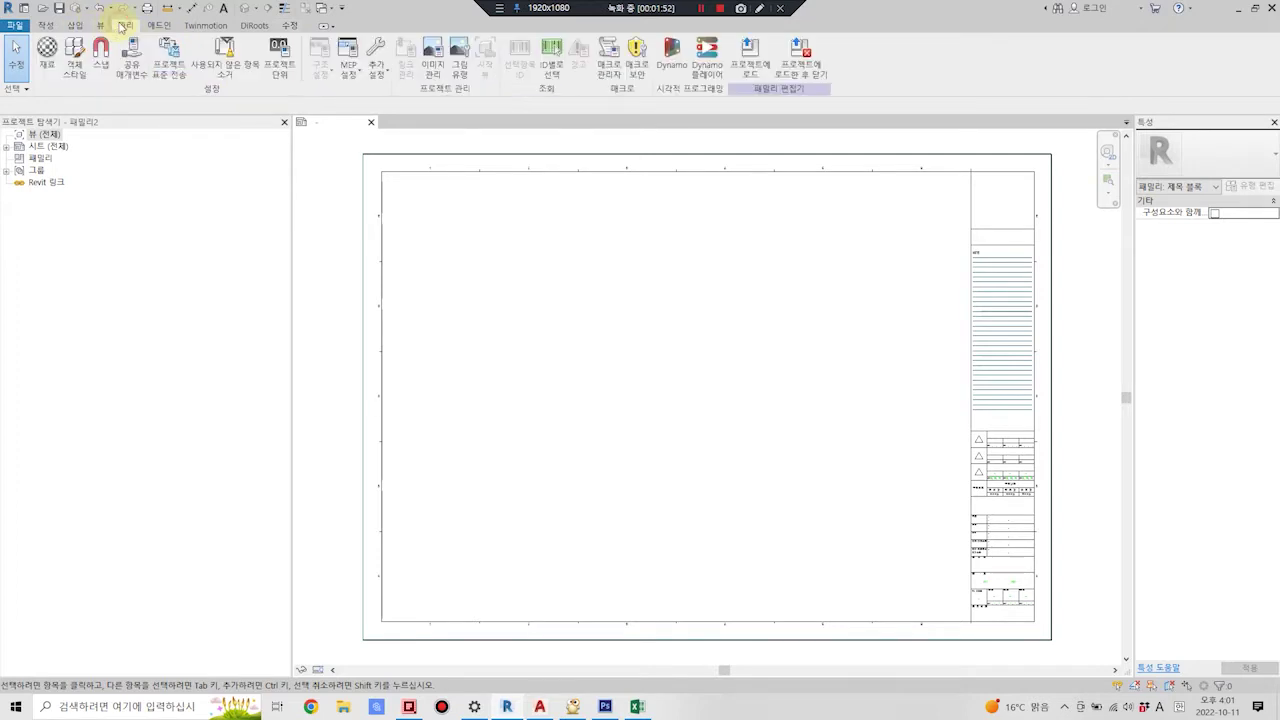
In Object Styles, change the G-BORD-FORM projection line weight from 1 to 5.
{"action": "left_click", "coordinate": [74, 60]}
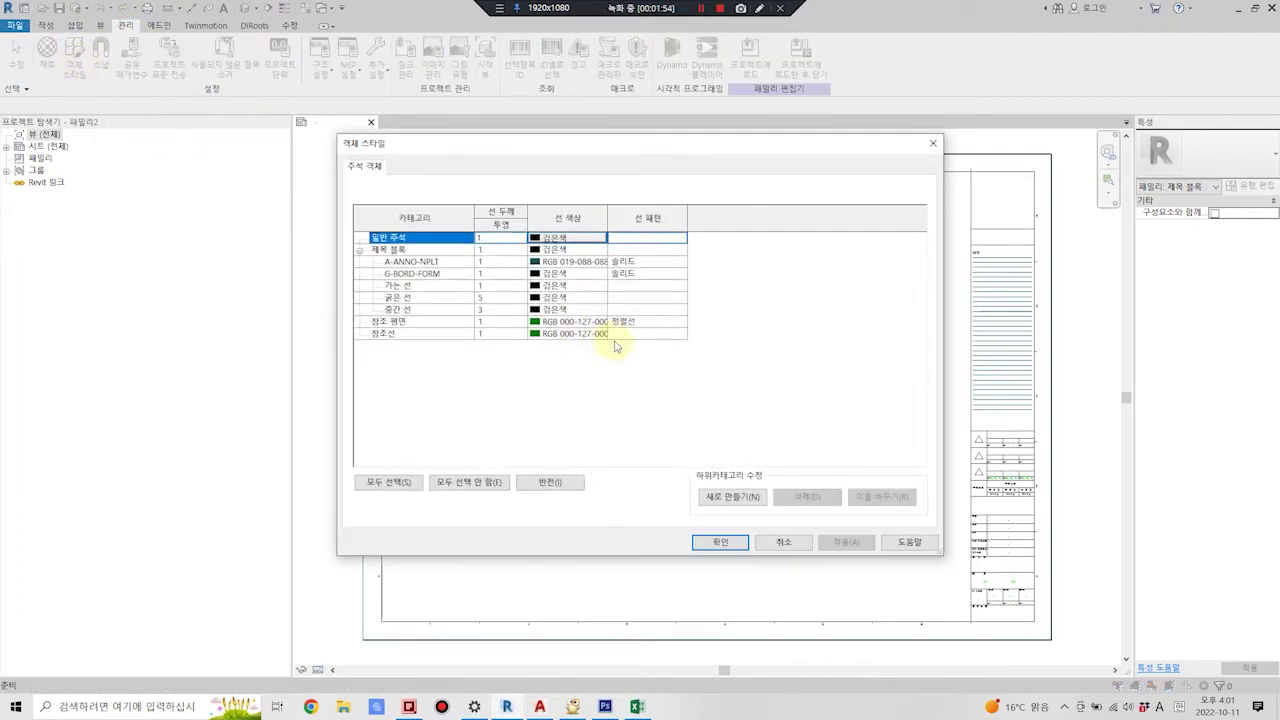
{"action": "left_click", "coordinate": [579, 277]}
{"action": "left_click", "coordinate": [600, 275]}
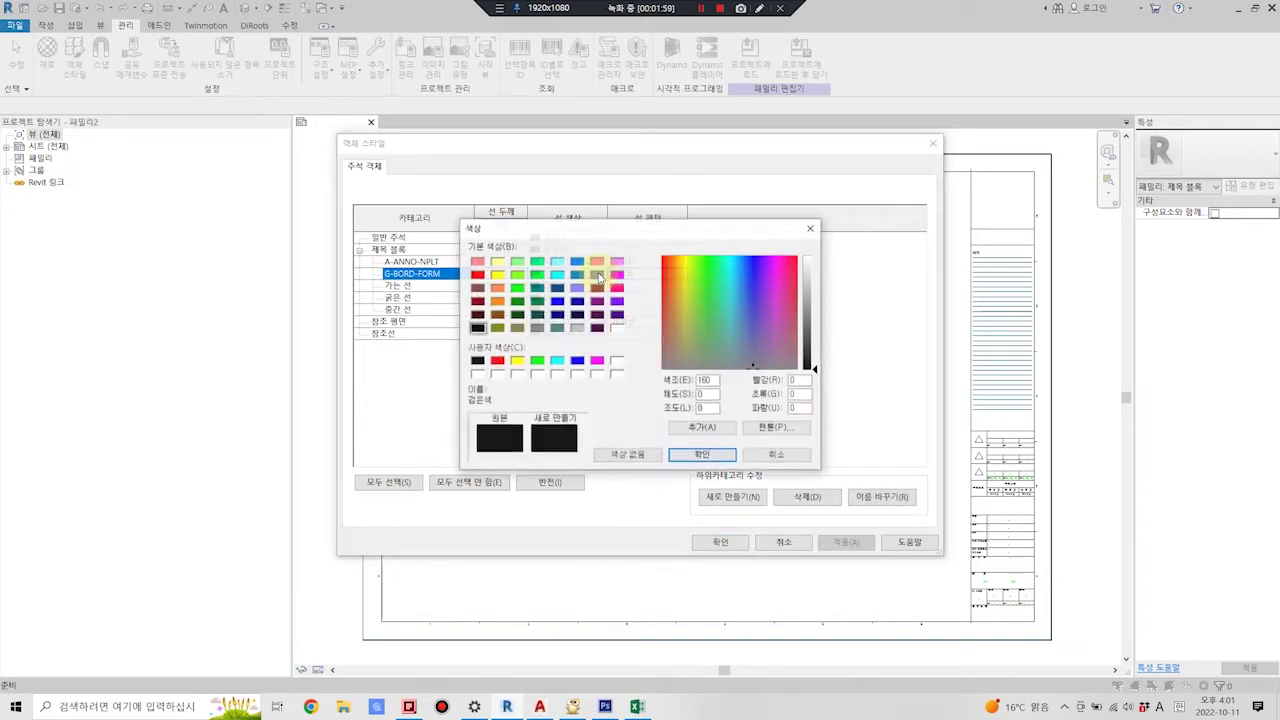
{"action": "left_click", "coordinate": [777, 458]}
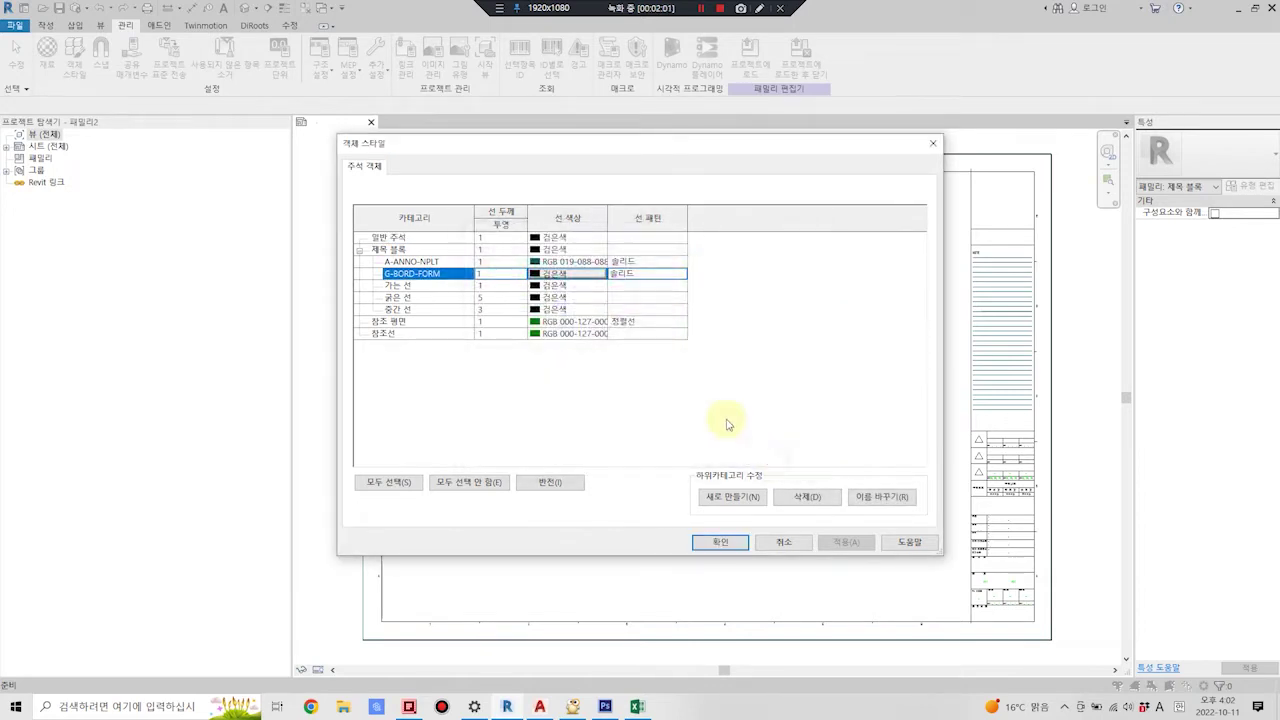
{"action": "left_click", "coordinate": [492, 274]}
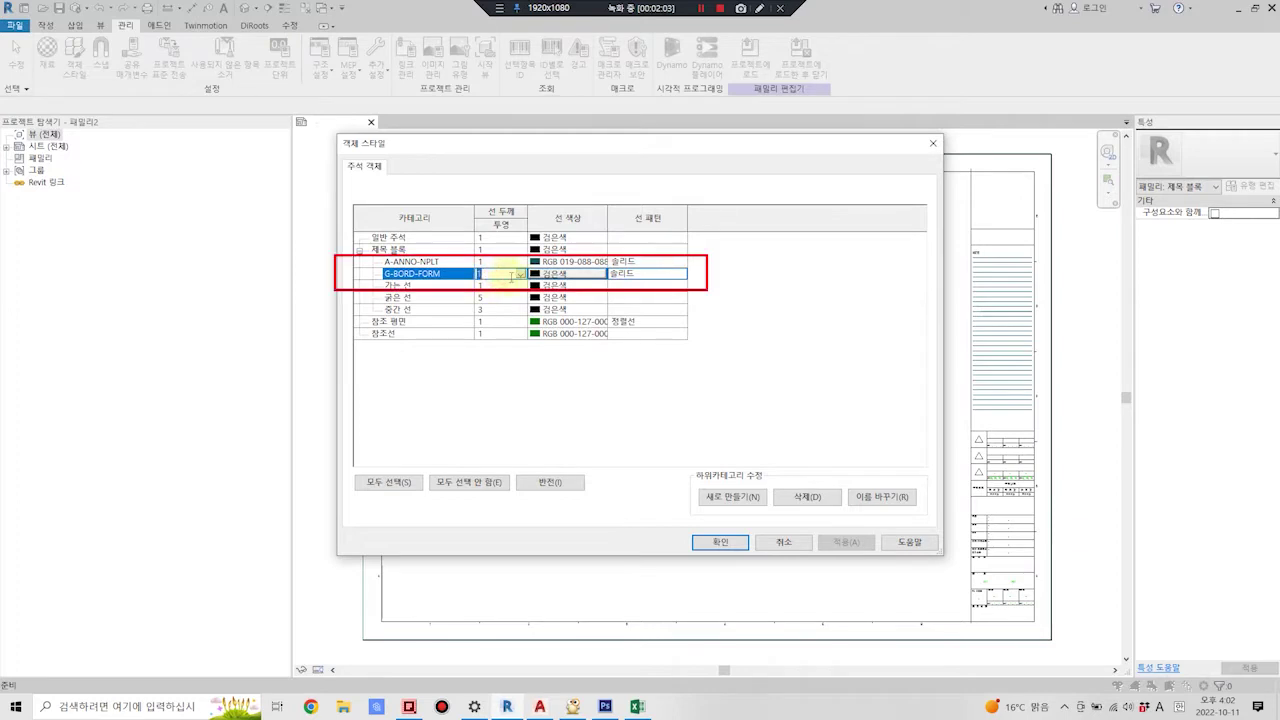
{"action": "left_click", "coordinate": [520, 275]}
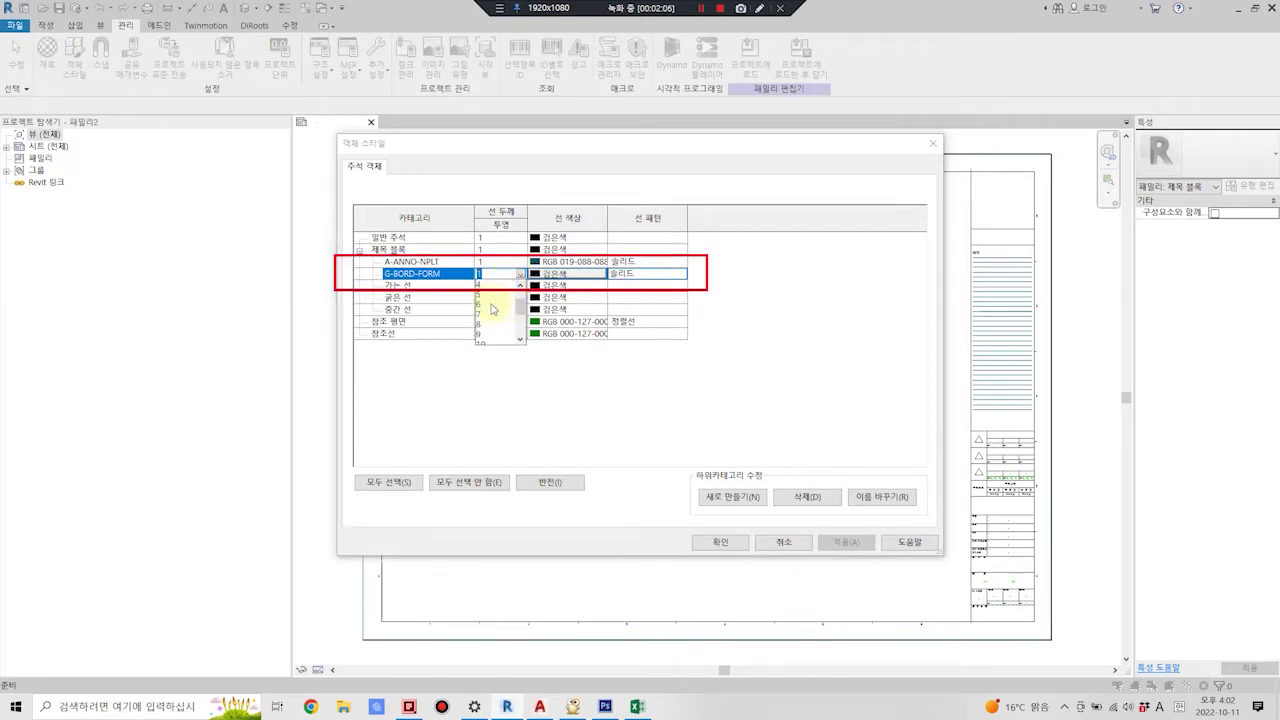
{"action": "left_click", "coordinate": [485, 295]}
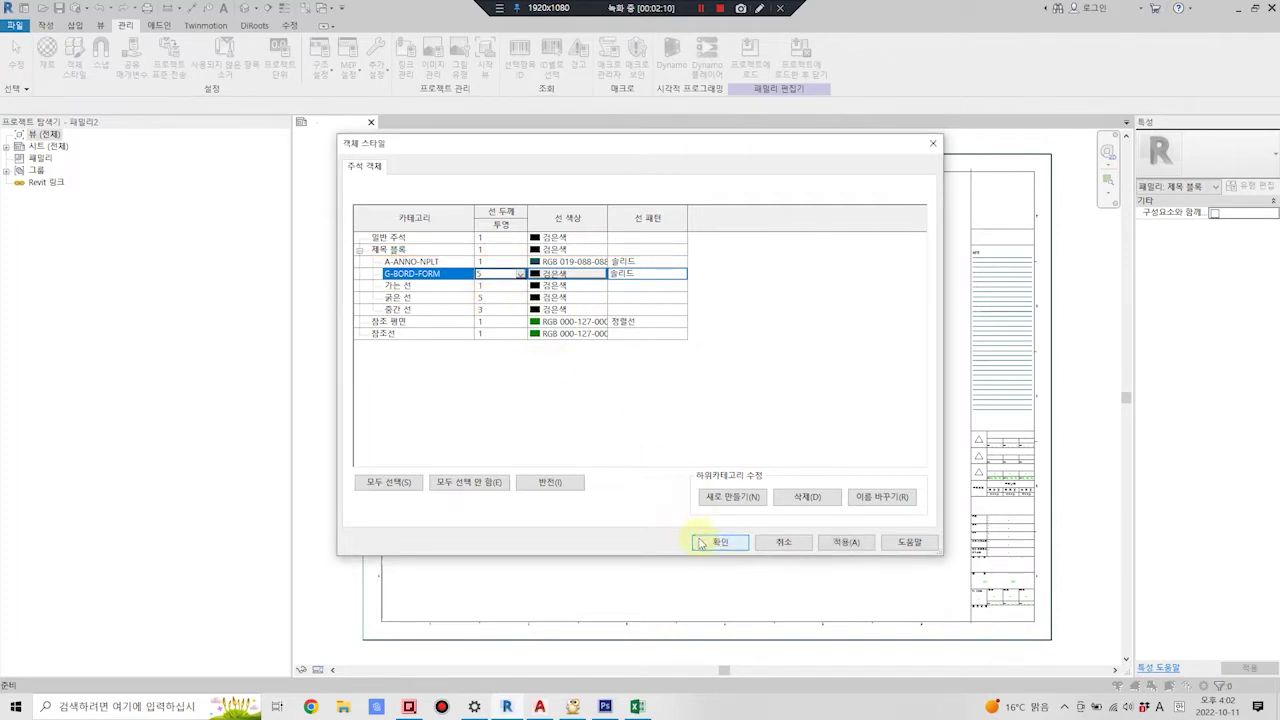
{"action": "left_click", "coordinate": [700, 542]}
{"action": "scroll", "coordinate": [955, 296], "scroll_direction": "up", "scroll_amount": 2}
{"action": "scroll", "coordinate": [955, 296], "scroll_direction": "up", "scroll_amount": 2}
{"action": "scroll", "coordinate": [786, 357], "scroll_direction": "up", "scroll_amount": 1}
Sketch a rectangular filled region across the top of the sheet border.
{"action": "left_click", "coordinate": [857, 329]}
{"action": "scroll", "coordinate": [757, 357], "scroll_direction": "down", "scroll_amount": 2}
{"action": "scroll", "coordinate": [663, 443], "scroll_direction": "down", "scroll_amount": 2}
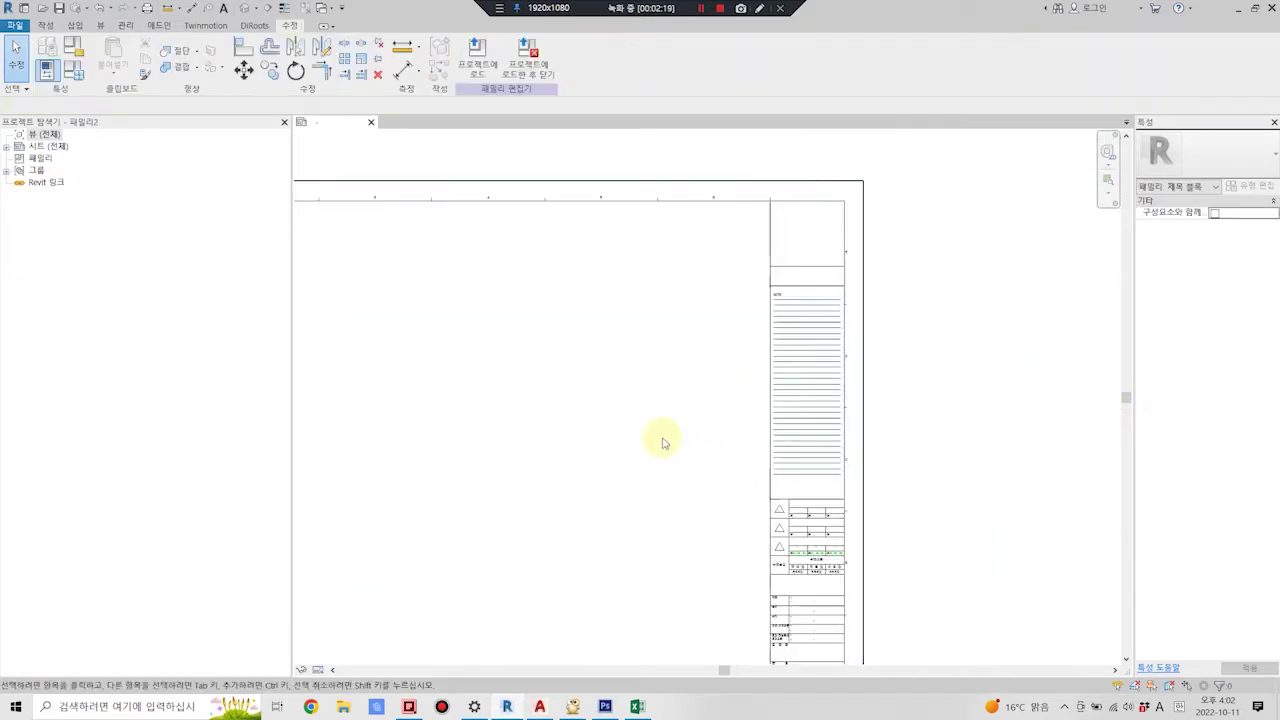
{"action": "scroll", "coordinate": [663, 443], "scroll_direction": "down", "scroll_amount": 2}
{"action": "left_click", "coordinate": [45, 25]}
{"action": "left_click", "coordinate": [250, 78]}
{"action": "left_click", "coordinate": [510, 46]}
{"action": "left_click", "coordinate": [340, 255]}
{"action": "left_click", "coordinate": [767, 320]}
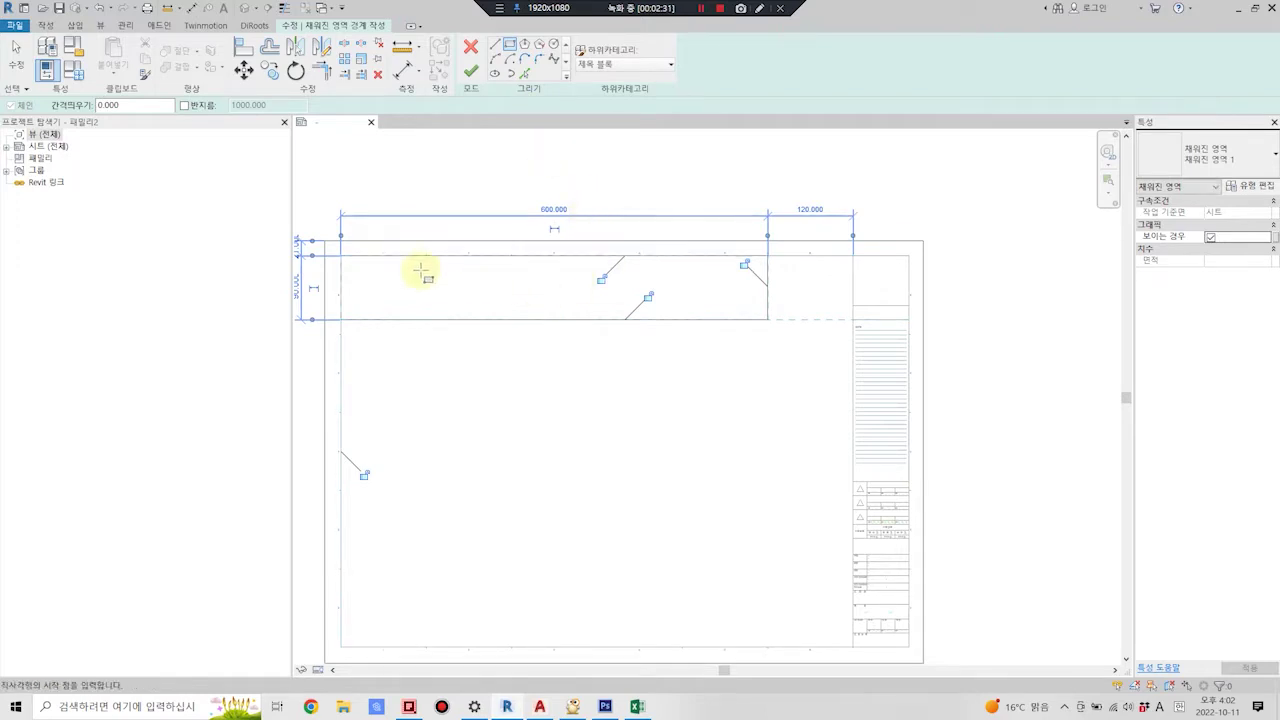
{"action": "key", "text": "Escape"}
{"action": "middle_click_drag", "start_coordinate": [420, 310], "coordinate": [517, 340]}
{"action": "key", "text": "Escape"}
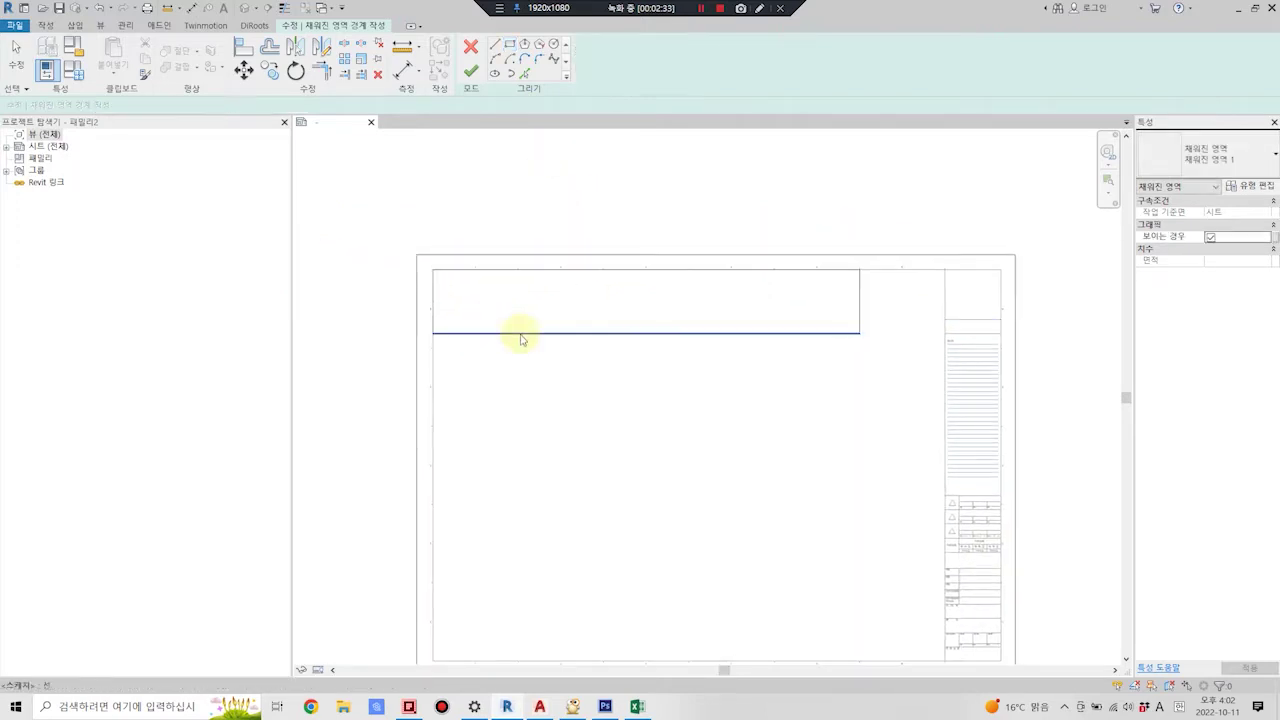
Set the region's boundary offset to 2.5, align its edges to the border, and finish the sketch.
{"action": "left_click", "coordinate": [516, 335]}
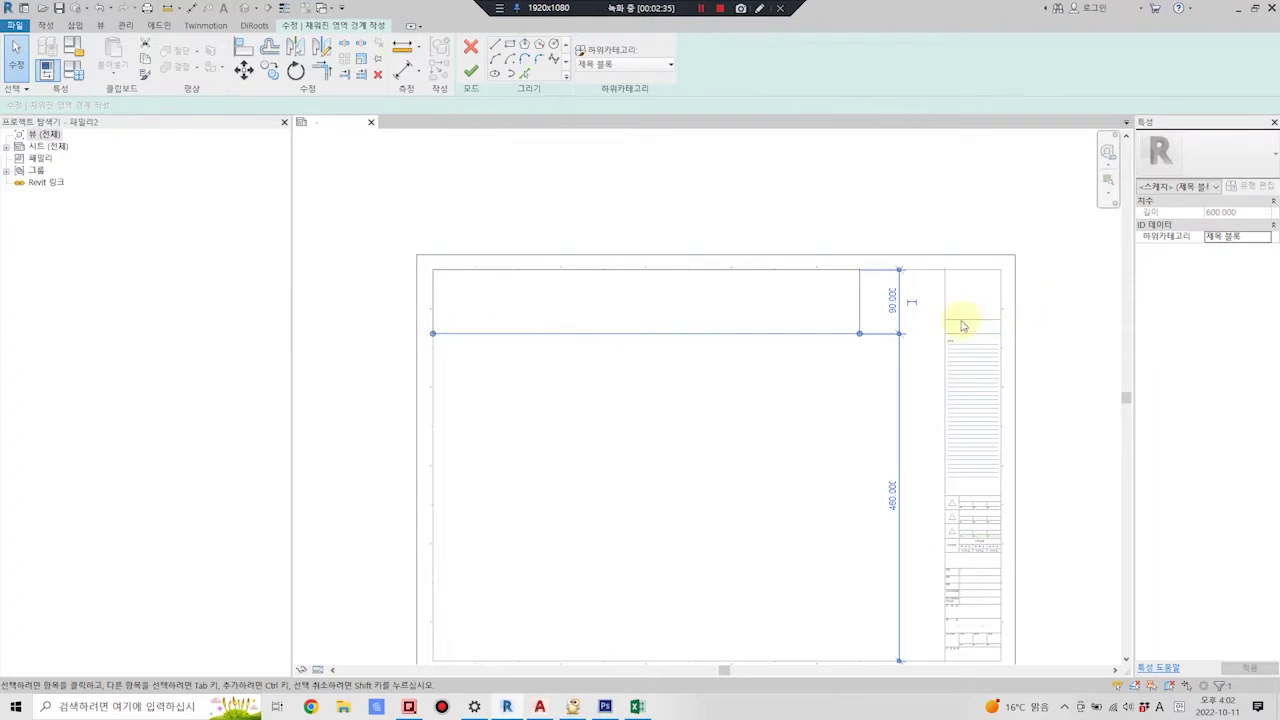
{"action": "left_click", "coordinate": [890, 307]}
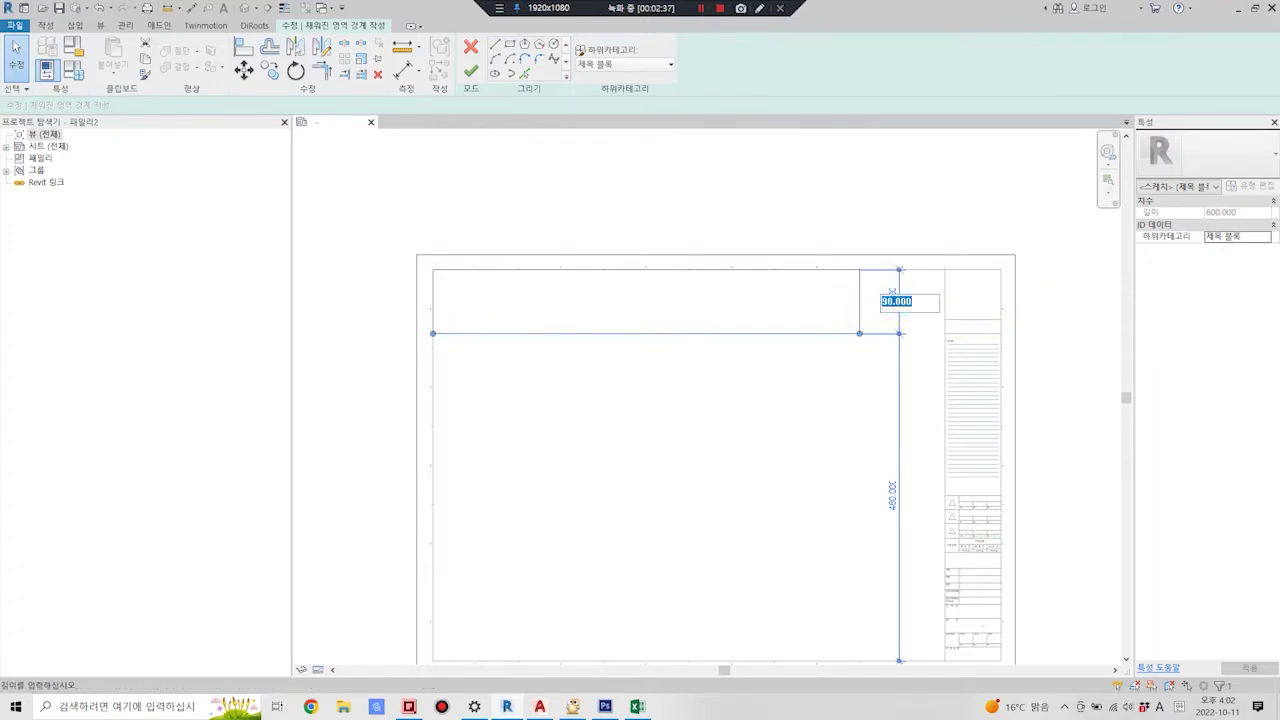
{"action": "key", "text": "Return"}
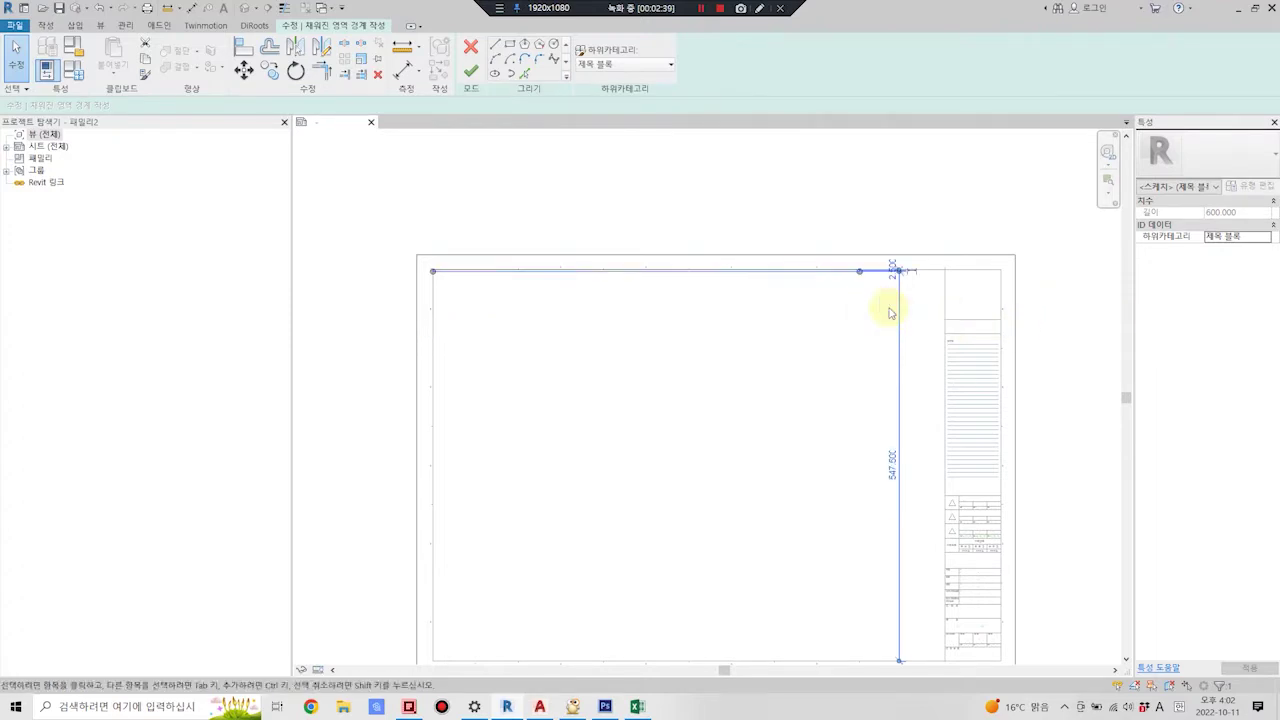
{"action": "scroll", "coordinate": [800, 277], "scroll_direction": "up", "scroll_amount": 3}
{"action": "scroll", "coordinate": [1026, 360], "scroll_direction": "up", "scroll_amount": 2}
{"action": "key", "text": "a"}
{"action": "key", "text": "l"}
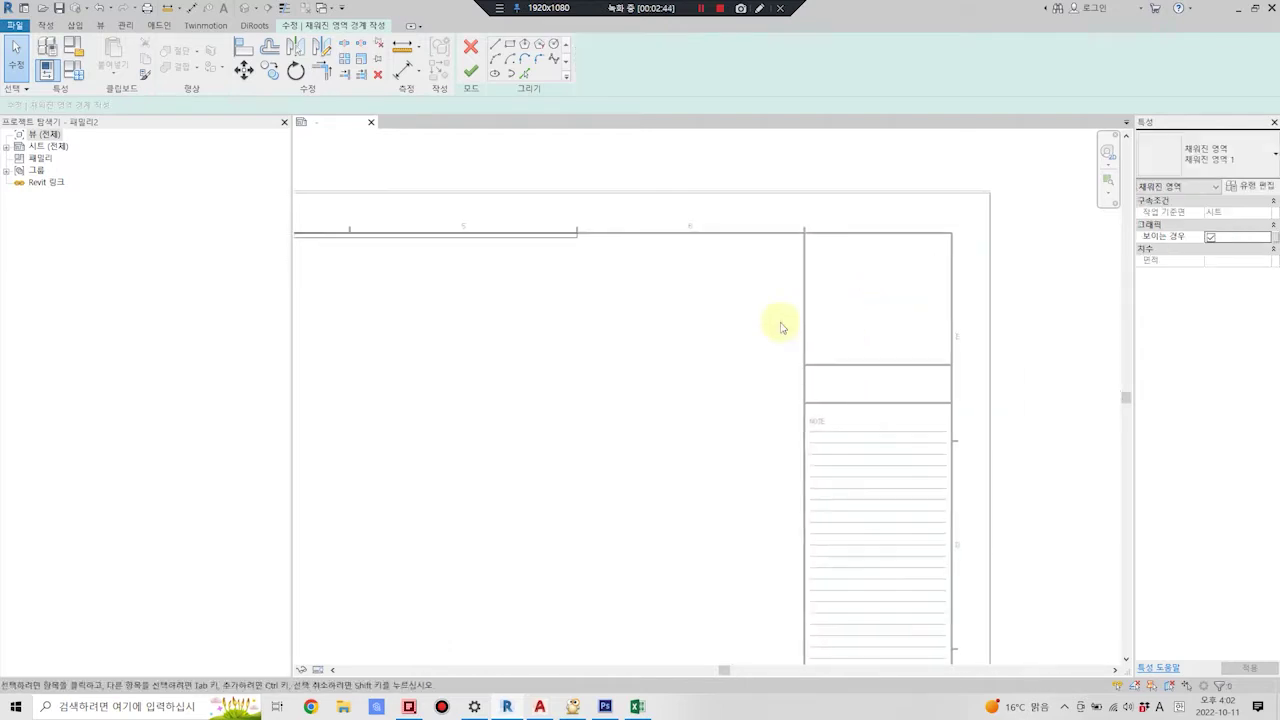
{"action": "scroll", "coordinate": [586, 234], "scroll_direction": "up", "scroll_amount": 5}
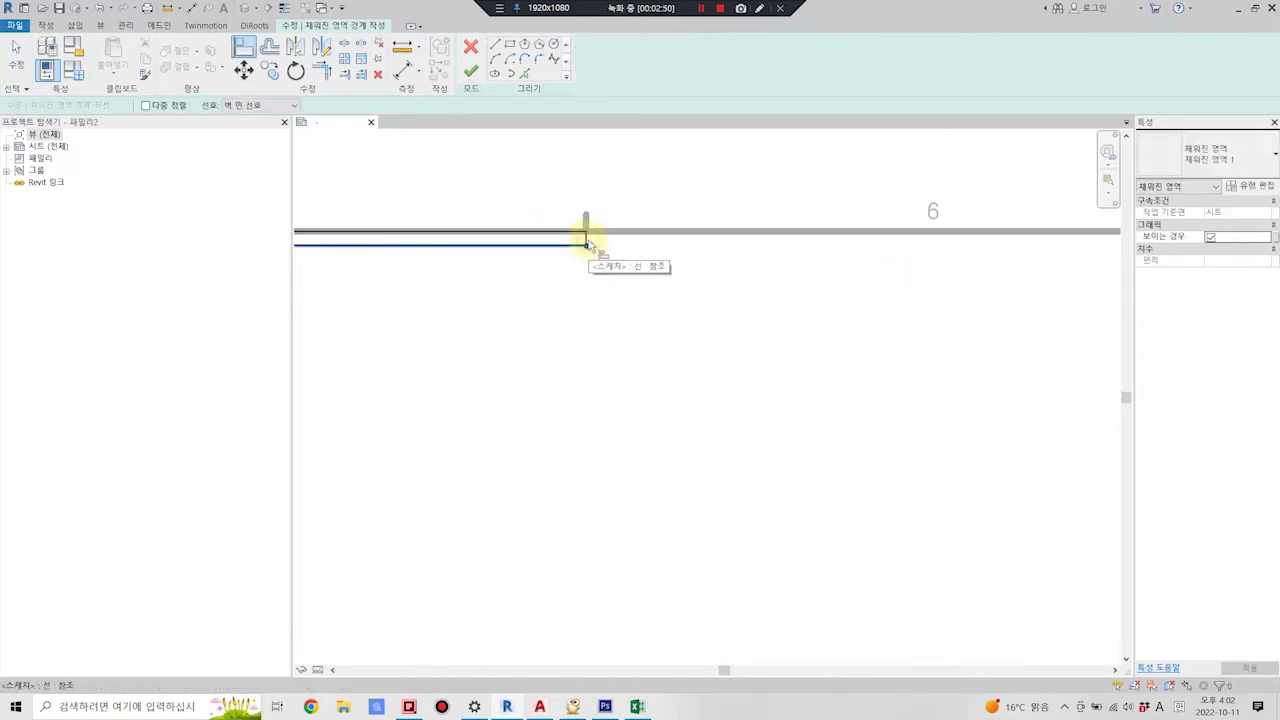
{"action": "scroll", "coordinate": [586, 240], "scroll_direction": "down", "scroll_amount": 4}
{"action": "key", "text": "Escape"}
{"action": "key", "text": "a"}
{"action": "key", "text": "l"}
{"action": "scroll", "coordinate": [571, 286], "scroll_direction": "up", "scroll_amount": 2}
{"action": "scroll", "coordinate": [545, 272], "scroll_direction": "up", "scroll_amount": 2}
{"action": "scroll", "coordinate": [549, 280], "scroll_direction": "up", "scroll_amount": 2}
{"action": "scroll", "coordinate": [549, 280], "scroll_direction": "down", "scroll_amount": 3}
{"action": "scroll", "coordinate": [571, 286], "scroll_direction": "down", "scroll_amount": 2}
{"action": "left_click", "coordinate": [470, 71]}
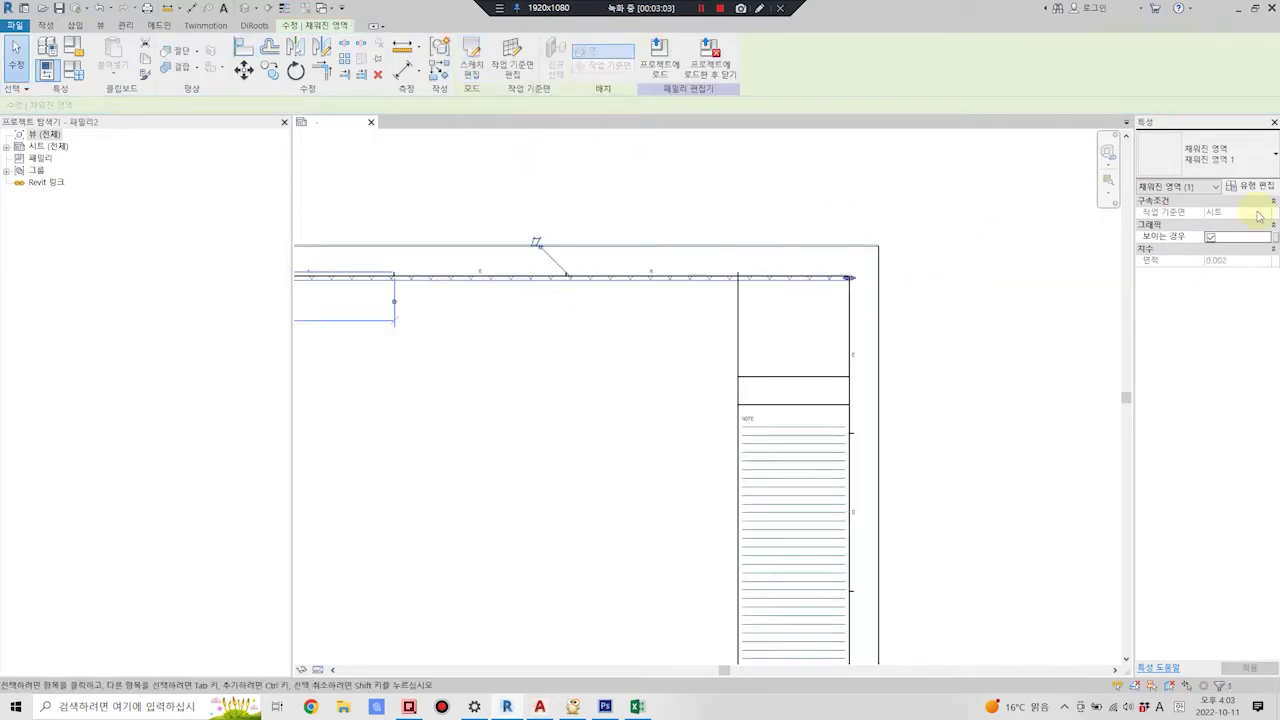
Set the filled region type's fill pattern to a solid foreground pattern.
{"action": "left_click", "coordinate": [1250, 188]}
{"action": "left_click", "coordinate": [720, 244]}
{"action": "left_click", "coordinate": [791, 245]}
{"action": "key", "text": "Escape"}
{"action": "left_click", "coordinate": [620, 613]}
{"action": "scroll", "coordinate": [909, 289], "scroll_direction": "down", "scroll_amount": 3}
{"action": "scroll", "coordinate": [714, 183], "scroll_direction": "up", "scroll_amount": 1}
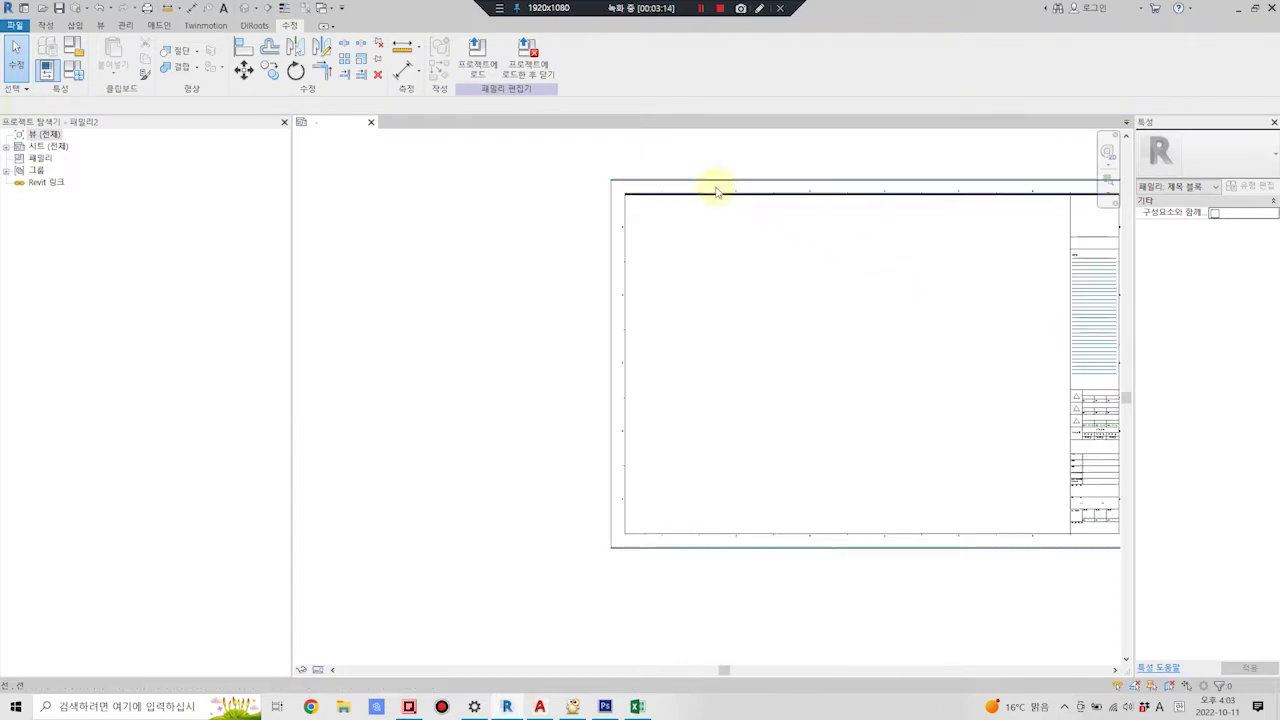
{"action": "scroll", "coordinate": [506, 184], "scroll_direction": "up", "scroll_amount": 3}
{"action": "scroll", "coordinate": [506, 184], "scroll_direction": "down", "scroll_amount": 2}
{"action": "scroll", "coordinate": [523, 229], "scroll_direction": "up", "scroll_amount": 2}
Inspect the thick top border band, then zoom out to view the whole sheet.
{"action": "key", "text": "Escape"}
{"action": "left_click", "coordinate": [549, 284]}
{"action": "scroll", "coordinate": [525, 495], "scroll_direction": "up", "scroll_amount": 2}
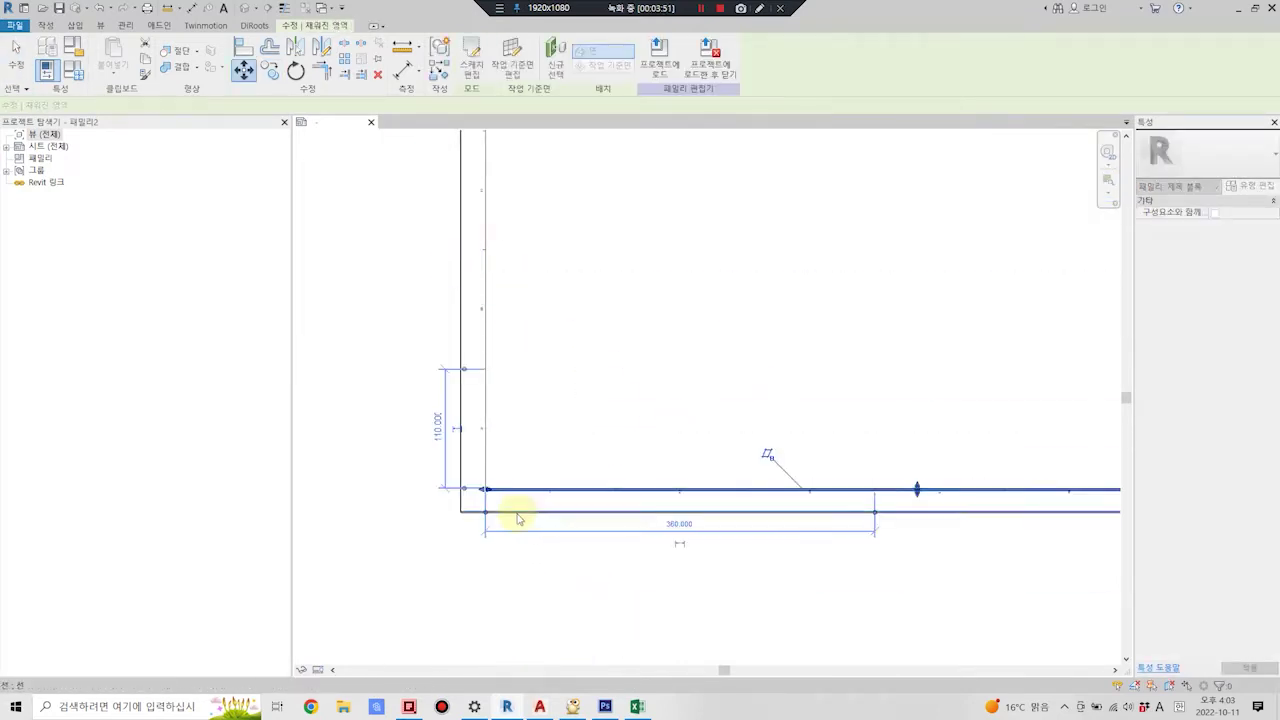
{"action": "scroll", "coordinate": [505, 490], "scroll_direction": "up", "scroll_amount": 3}
{"action": "scroll", "coordinate": [500, 466], "scroll_direction": "up", "scroll_amount": 3}
{"action": "key", "text": "Escape"}
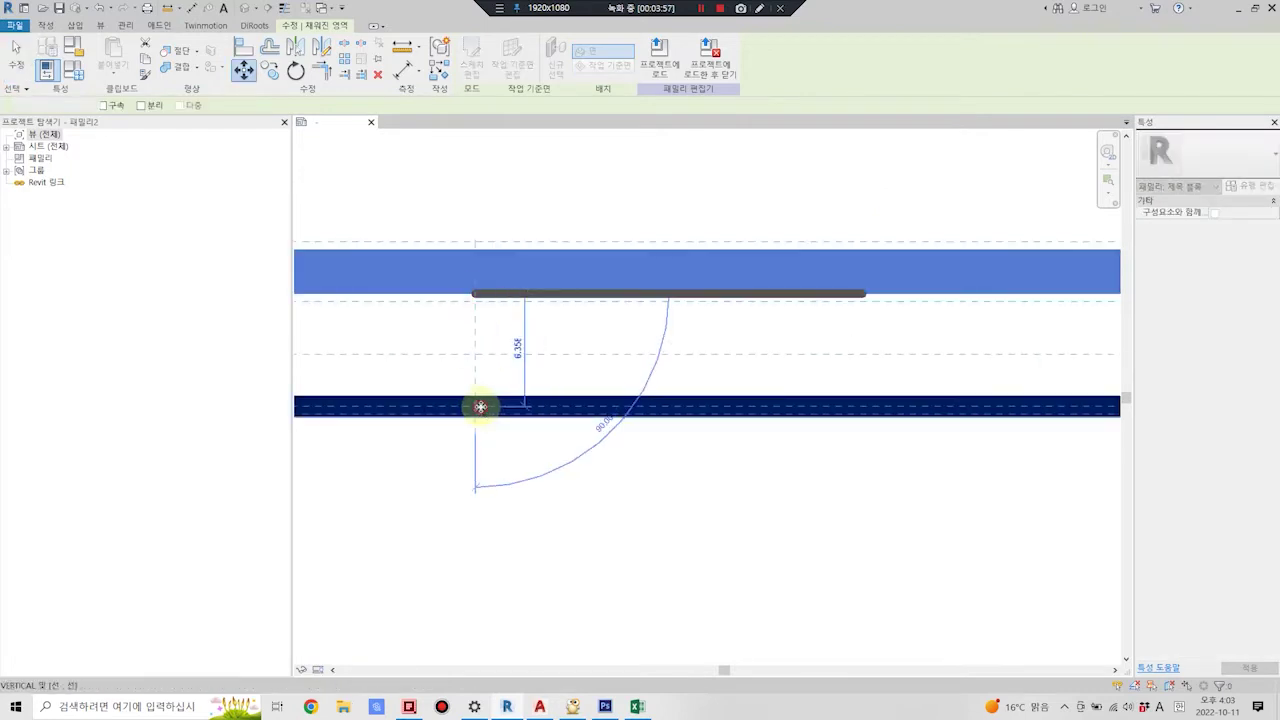
{"action": "scroll", "coordinate": [490, 400], "scroll_direction": "down", "scroll_amount": 5}
{"action": "scroll", "coordinate": [507, 512], "scroll_direction": "down", "scroll_amount": 2}
{"action": "scroll", "coordinate": [543, 509], "scroll_direction": "down", "scroll_amount": 2}
{"action": "scroll", "coordinate": [694, 491], "scroll_direction": "up", "scroll_amount": 1}
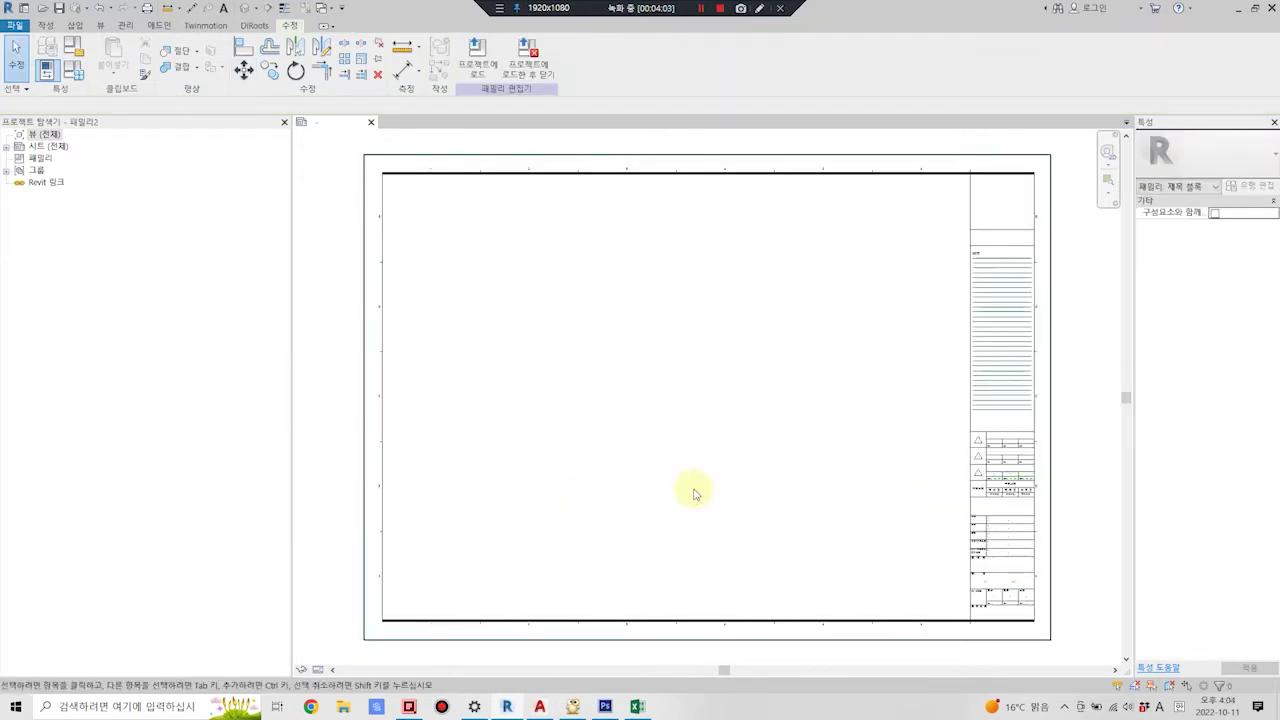
Save the title block family as A1-제목블록-시작.rfa.
{"action": "key", "text": "ctrl+s"}
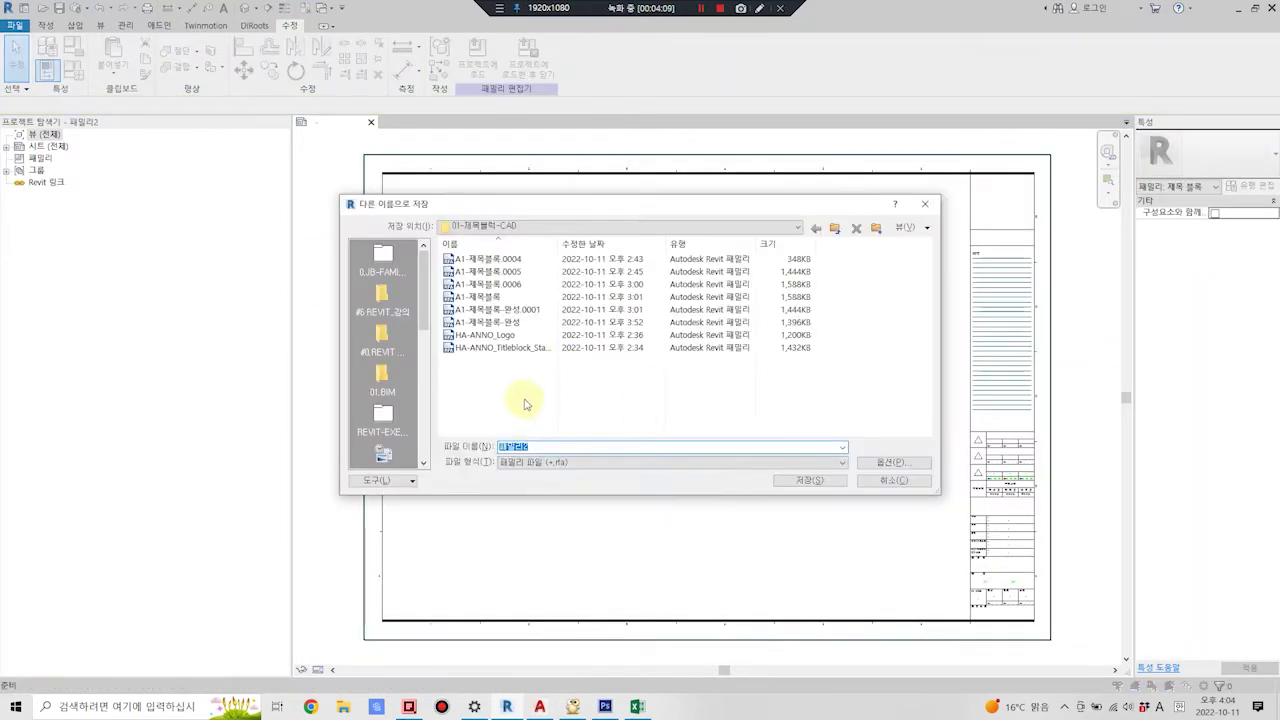
{"action": "left_click", "coordinate": [478, 297]}
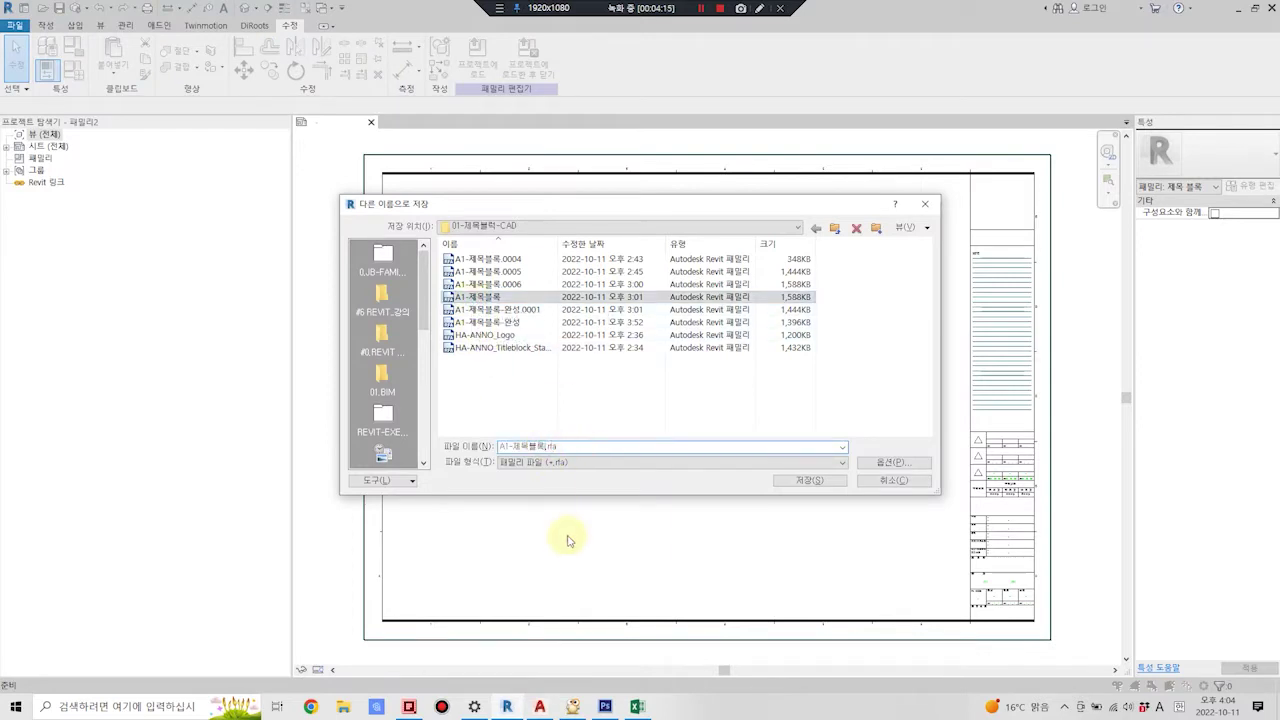
{"action": "type", "text": "-시작"}
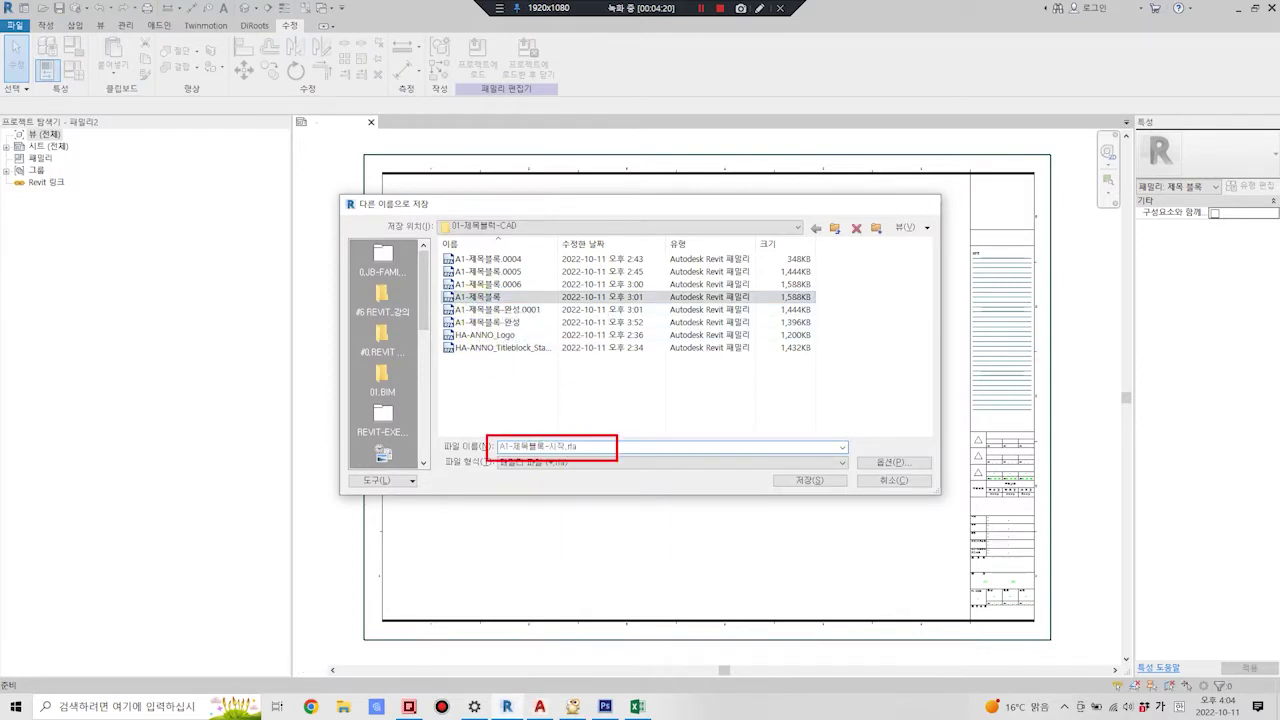
{"action": "key", "text": "Return"}
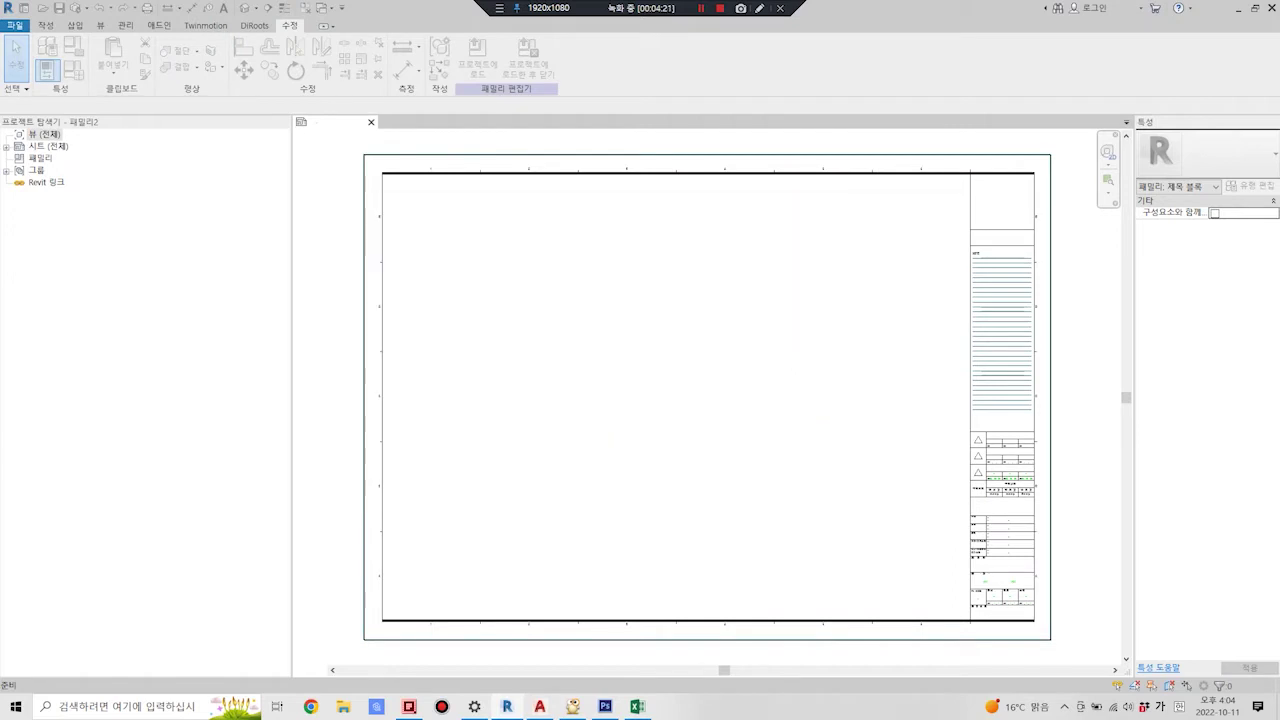
{"action": "left_click", "coordinate": [75, 25]}
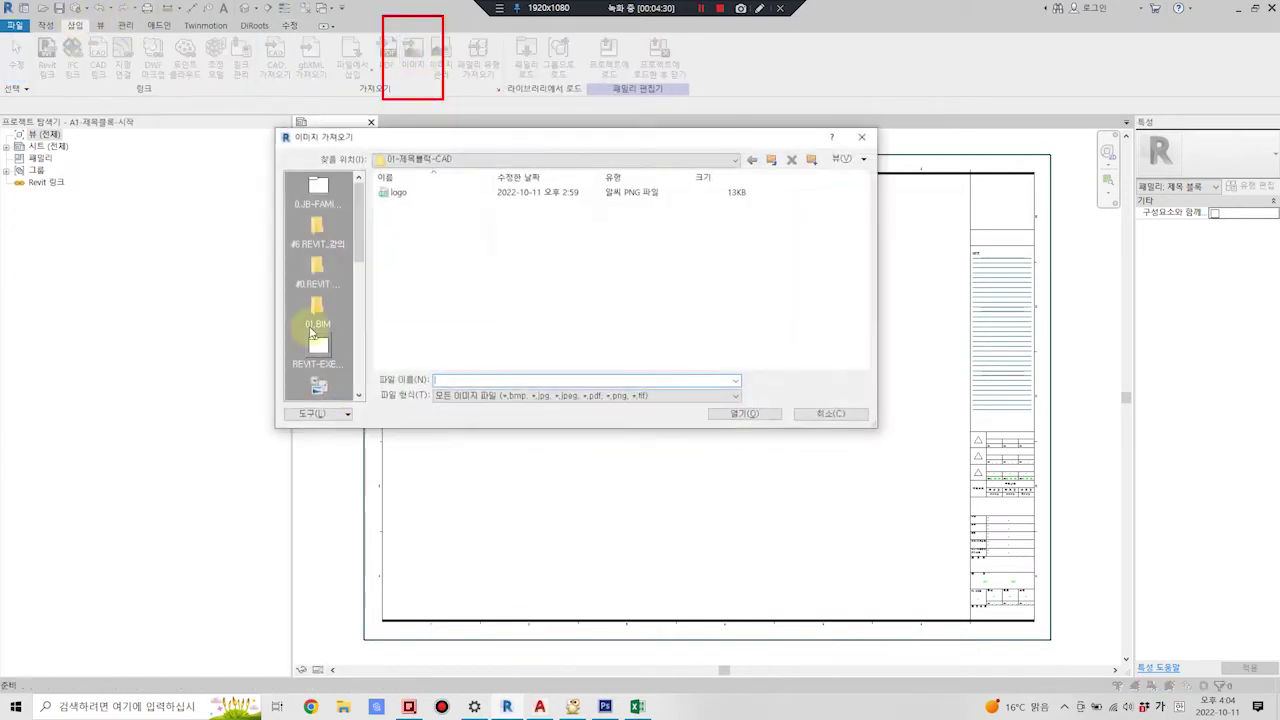
Insert the logo.PNG image at the top right of the sheet.
{"action": "left_click", "coordinate": [397, 192]}
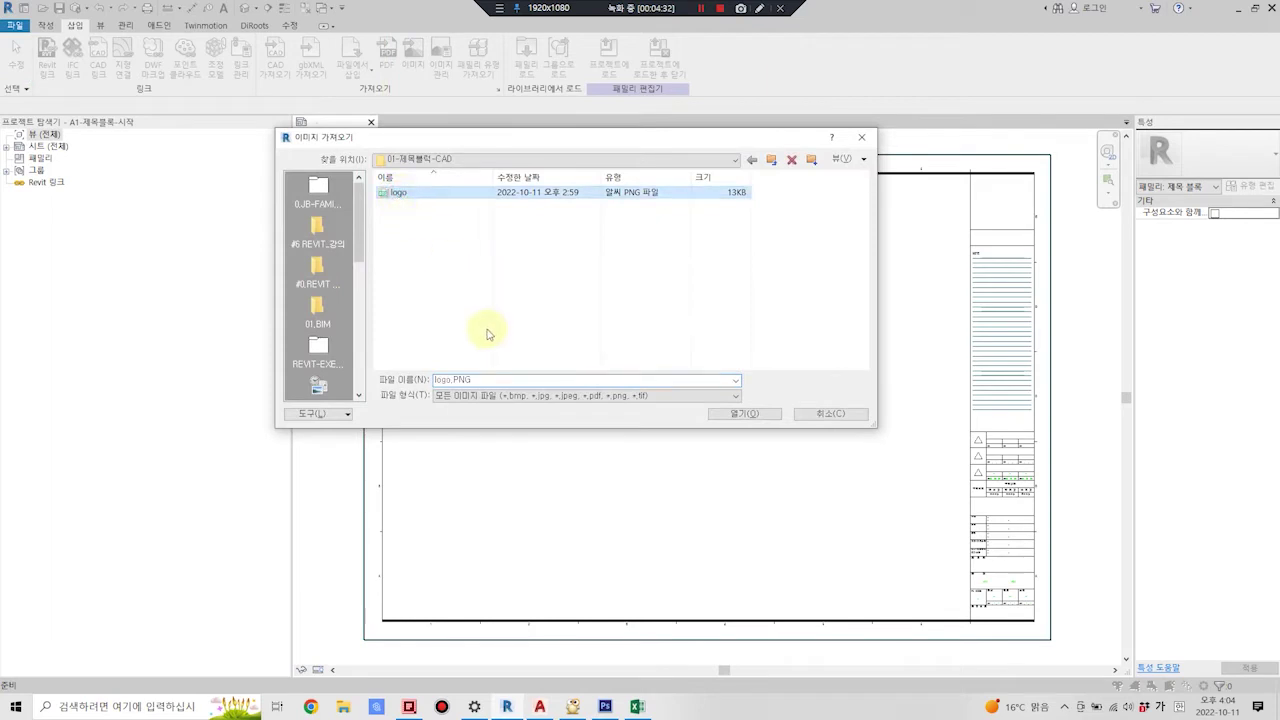
{"action": "key", "text": "Return"}
{"action": "left_click", "coordinate": [929, 209]}
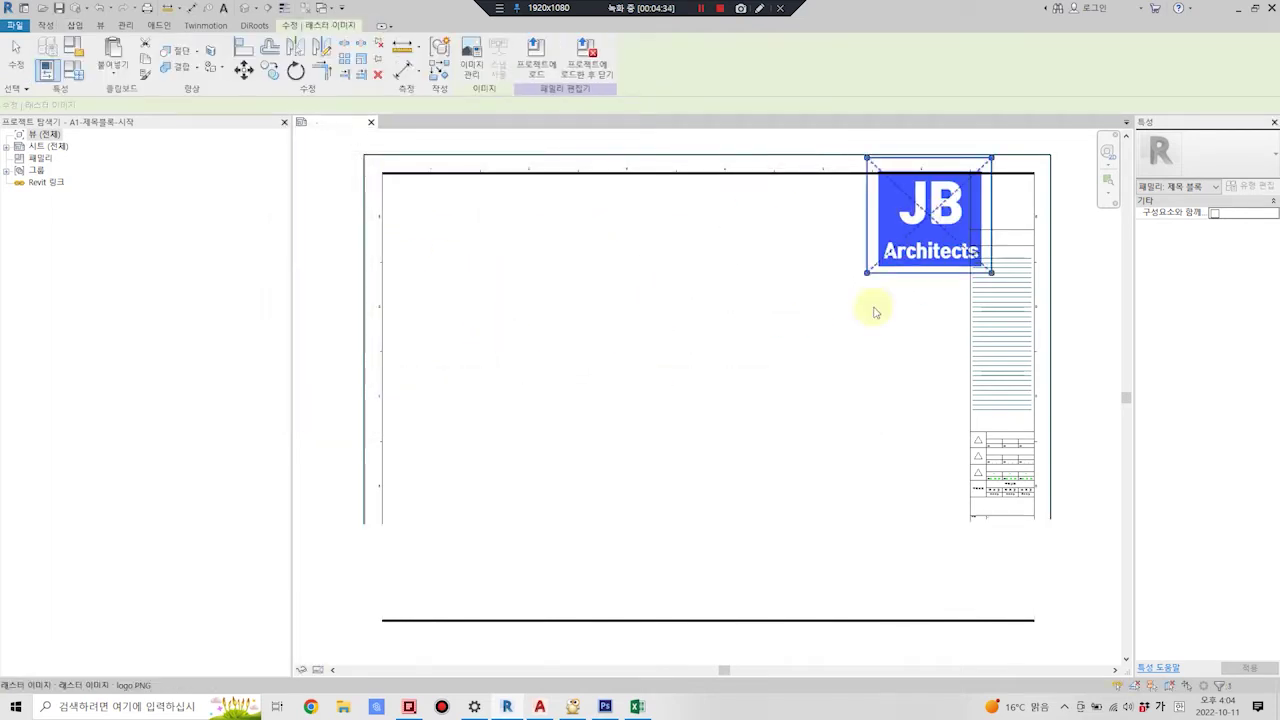
{"action": "middle_click_drag", "start_coordinate": [871, 306], "coordinate": [548, 398]}
{"action": "scroll", "coordinate": [548, 398], "scroll_direction": "up", "scroll_amount": 2}
Move the logo to the title block's top-right corner.
{"action": "left_click", "coordinate": [606, 262]}
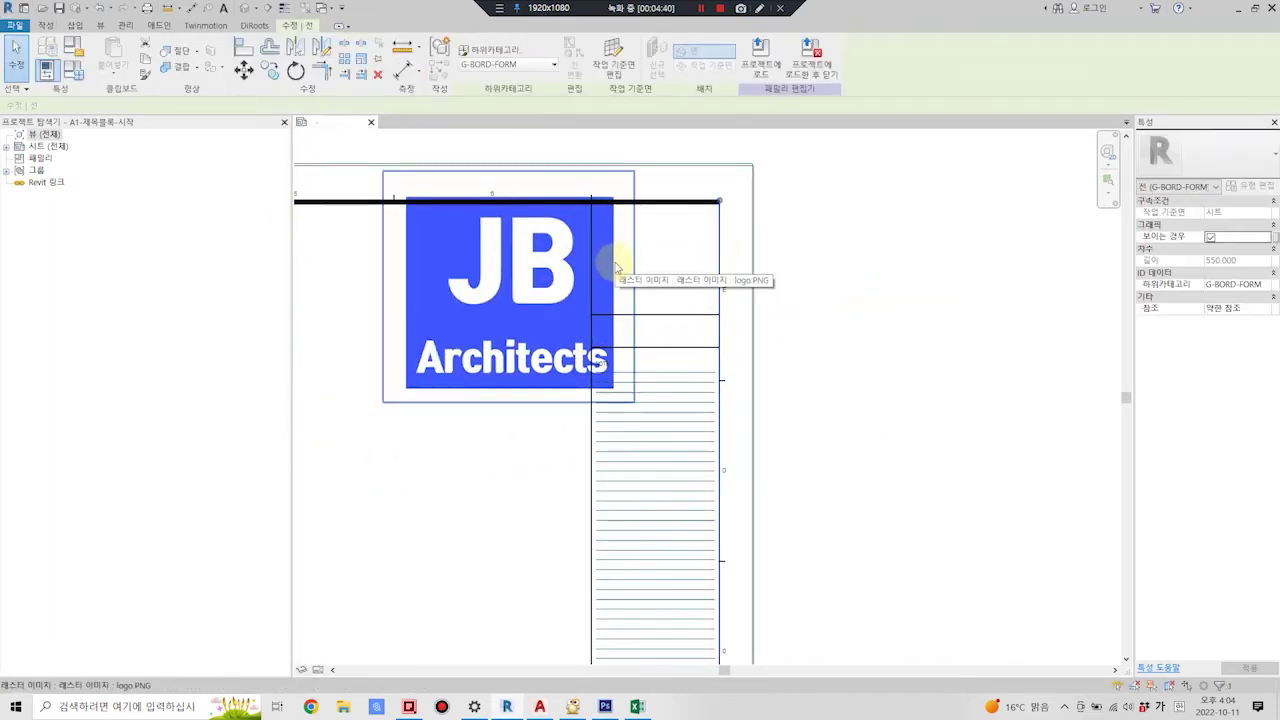
{"action": "left_click", "coordinate": [374, 223]}
{"action": "left_click", "coordinate": [442, 261]}
{"action": "key", "text": "m"}
{"action": "key", "text": "v"}
{"action": "scroll", "coordinate": [597, 200], "scroll_direction": "up", "scroll_amount": 2}
{"action": "scroll", "coordinate": [603, 200], "scroll_direction": "up", "scroll_amount": 2}
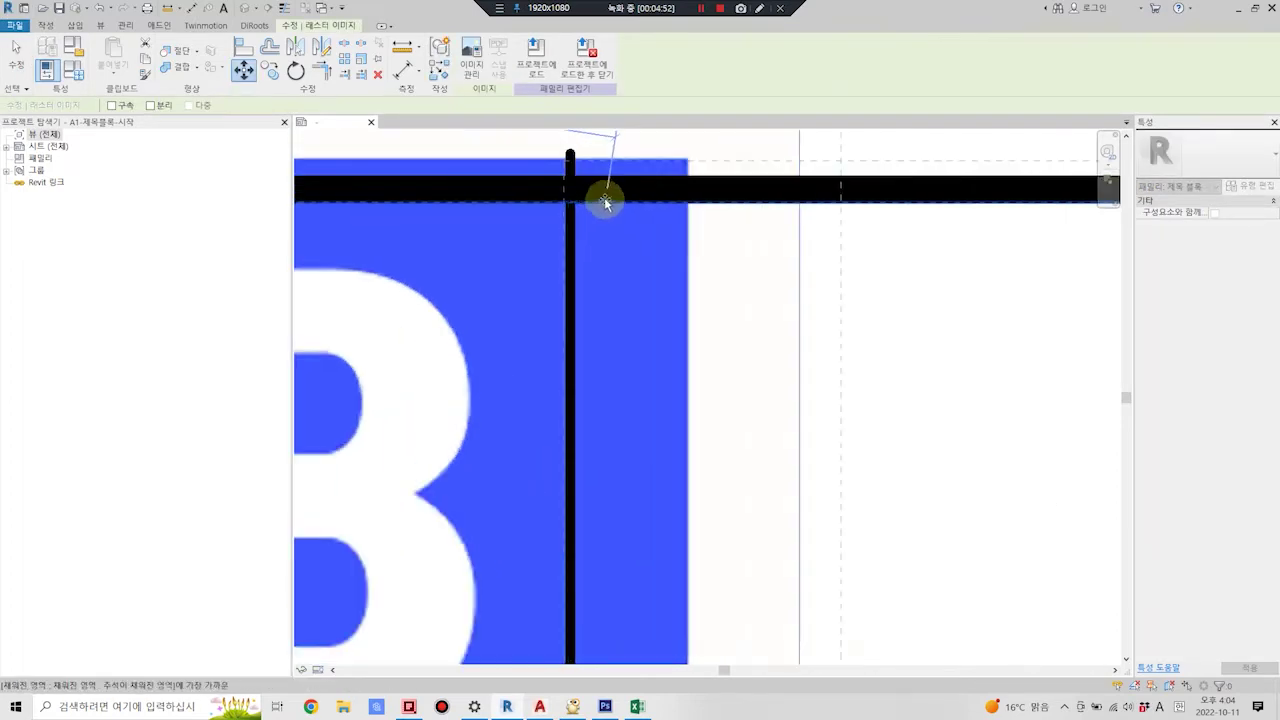
{"action": "scroll", "coordinate": [552, 181], "scroll_direction": "up", "scroll_amount": 1}
{"action": "left_click", "coordinate": [552, 181]}
{"action": "scroll", "coordinate": [600, 250], "scroll_direction": "down", "scroll_amount": 3}
{"action": "scroll", "coordinate": [620, 310], "scroll_direction": "down", "scroll_amount": 2}
Scale the logo down to about 0.58 of its size.
{"action": "key", "text": "r"}
{"action": "key", "text": "e"}
{"action": "left_click", "coordinate": [507, 194]}
{"action": "left_click", "coordinate": [970, 190]}
{"action": "left_click", "coordinate": [766, 197]}
{"action": "scroll", "coordinate": [766, 200], "scroll_direction": "up", "scroll_amount": 2}
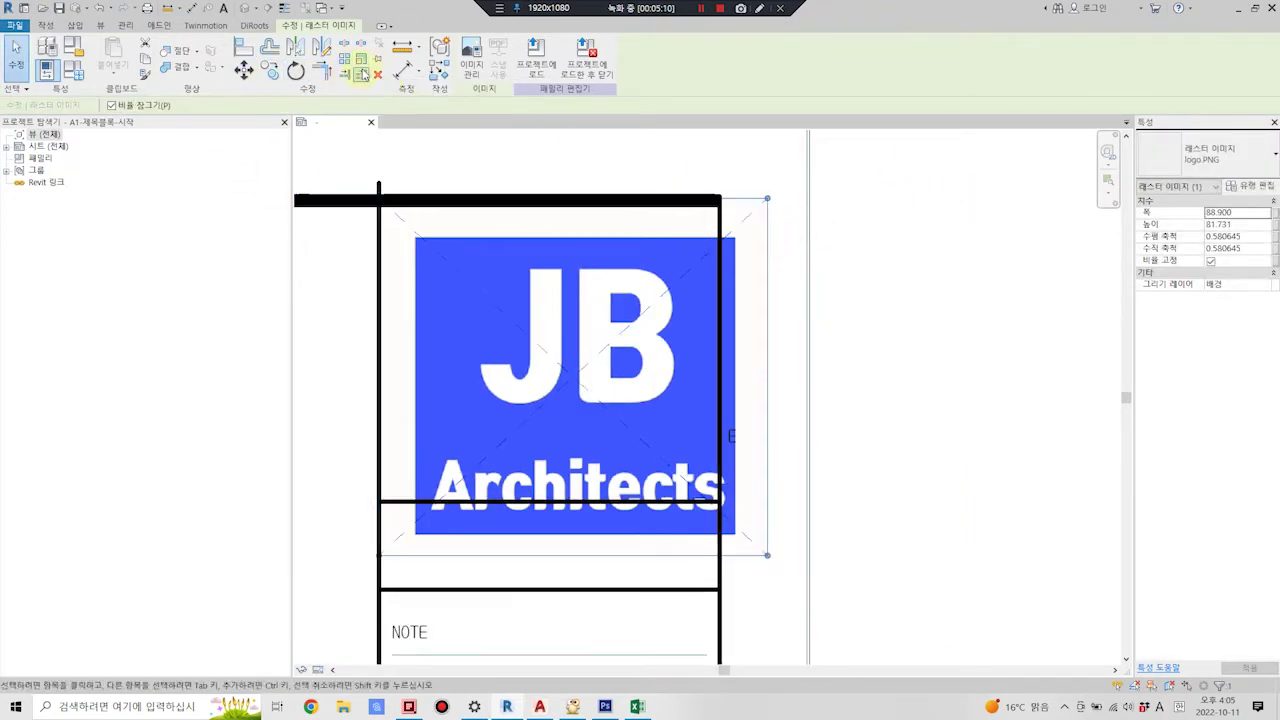
Rescale the logo from the title block corner to fit the 88.900-wide logo cell.
{"action": "key", "text": "r"}
{"action": "key", "text": "e"}
{"action": "left_click", "coordinate": [380, 197]}
{"action": "scroll", "coordinate": [380, 197], "scroll_direction": "up", "scroll_amount": 2}
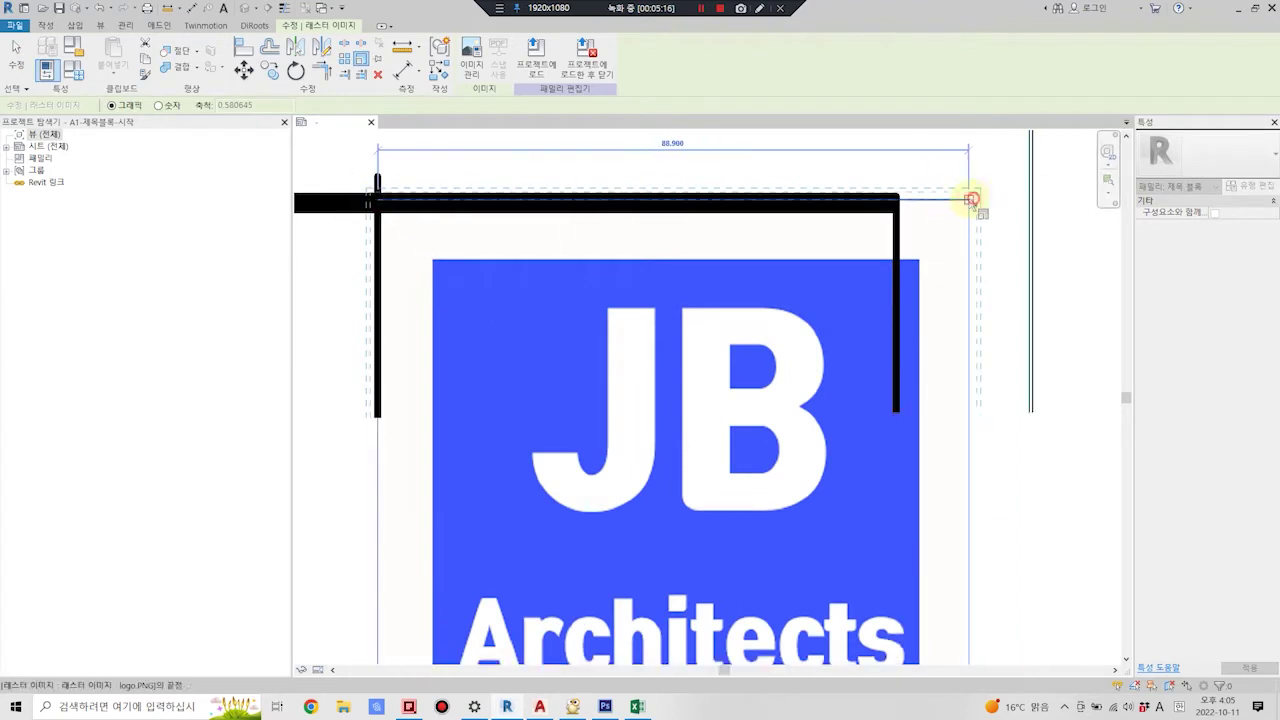
{"action": "scroll", "coordinate": [895, 195], "scroll_direction": "up", "scroll_amount": 2}
{"action": "left_click", "coordinate": [891, 200]}
{"action": "scroll", "coordinate": [870, 290], "scroll_direction": "down", "scroll_amount": 5}
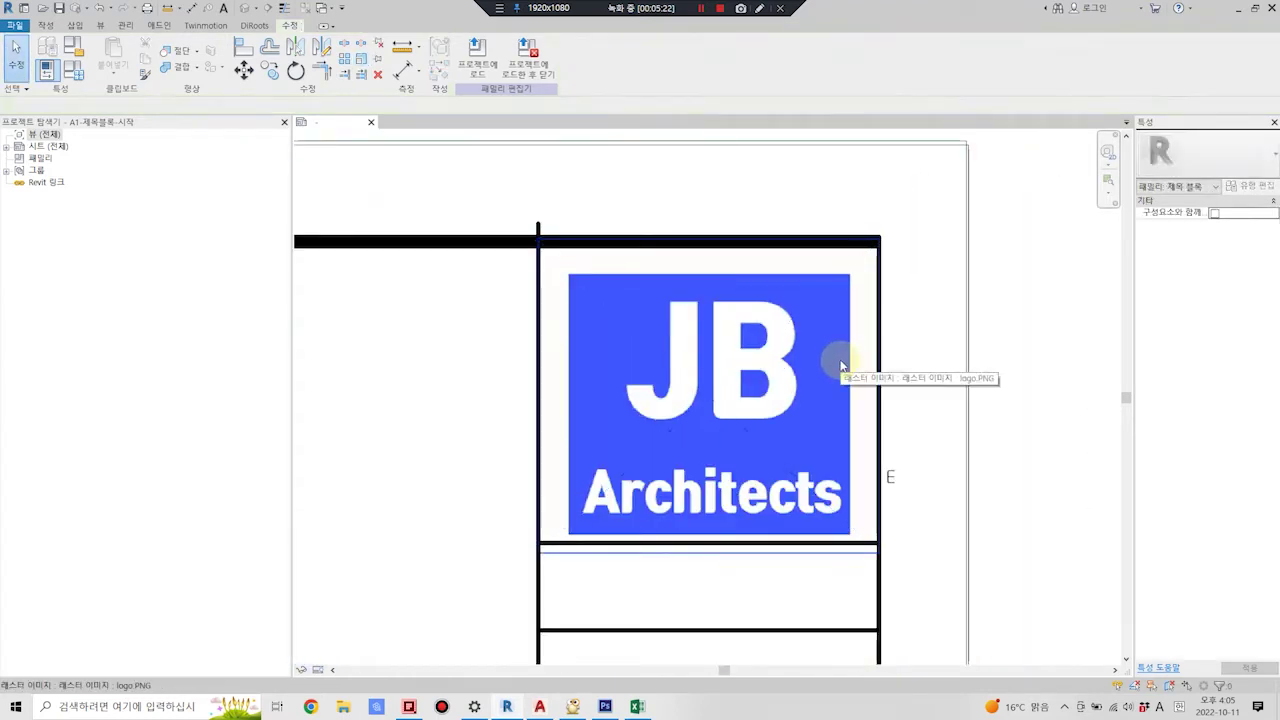
{"action": "left_click", "coordinate": [714, 566]}
{"action": "scroll", "coordinate": [714, 566], "scroll_direction": "up", "scroll_amount": 2}
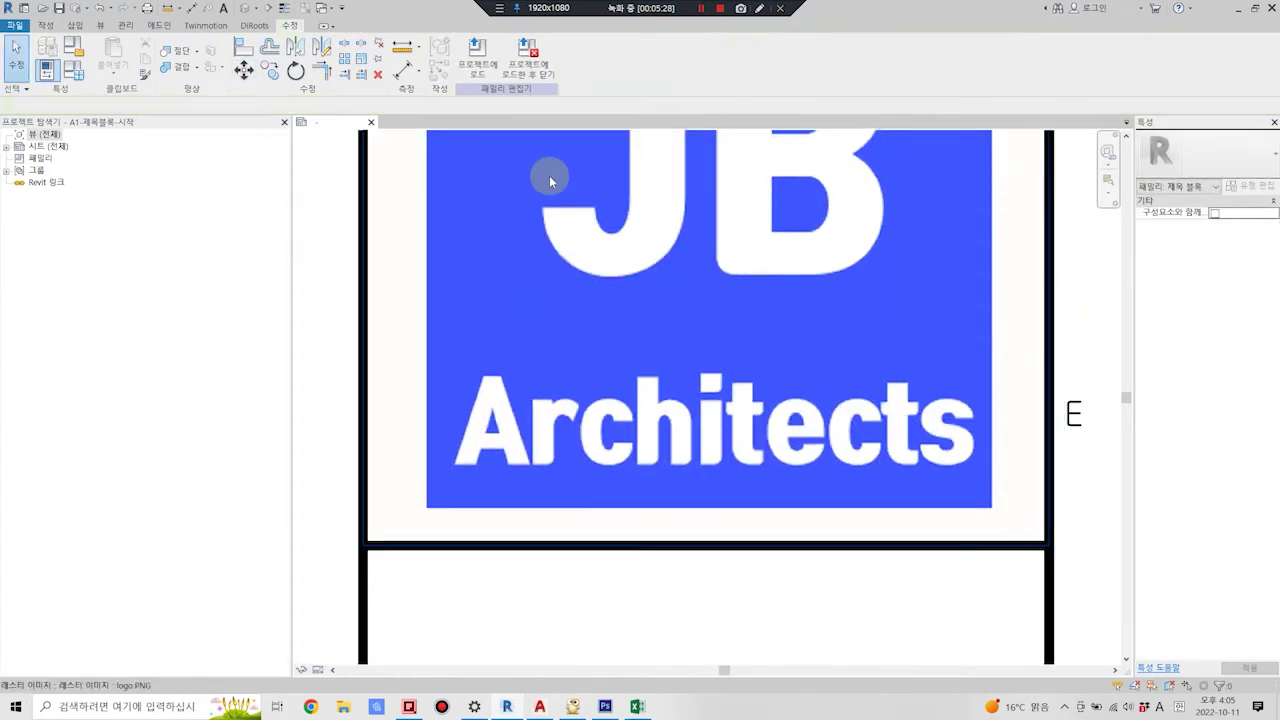
{"action": "scroll", "coordinate": [563, 586], "scroll_direction": "down", "scroll_amount": 5}
{"action": "scroll", "coordinate": [563, 586], "scroll_direction": "down", "scroll_amount": 1}
{"action": "mouse_move", "coordinate": [563, 586]}
{"action": "middle_mouse_down"}
{"action": "mouse_move", "coordinate": [806, 491]}
{"action": "mouse_move", "coordinate": [414, 351]}
{"action": "middle_mouse_up"}
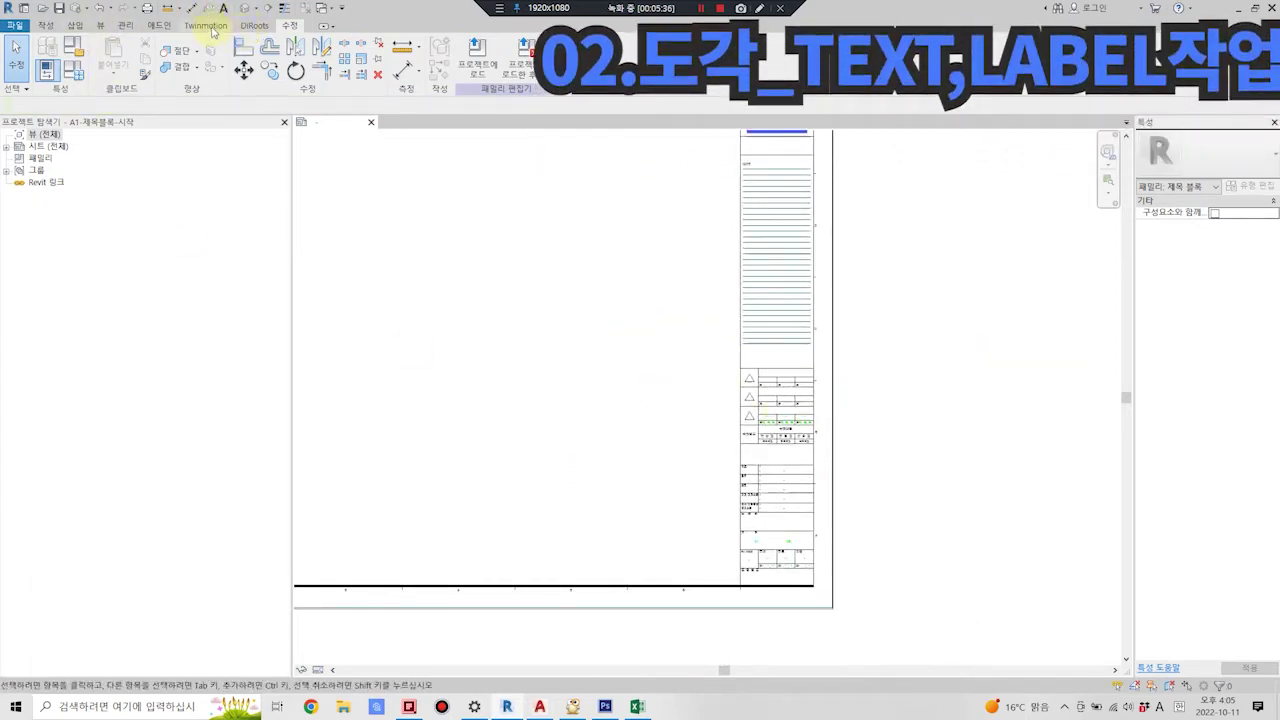
Place a text note reading 프로젝트 신축공사 in the box below the JB Architects logo.
{"action": "left_click", "coordinate": [47, 28]}
{"action": "left_click", "coordinate": [447, 60]}
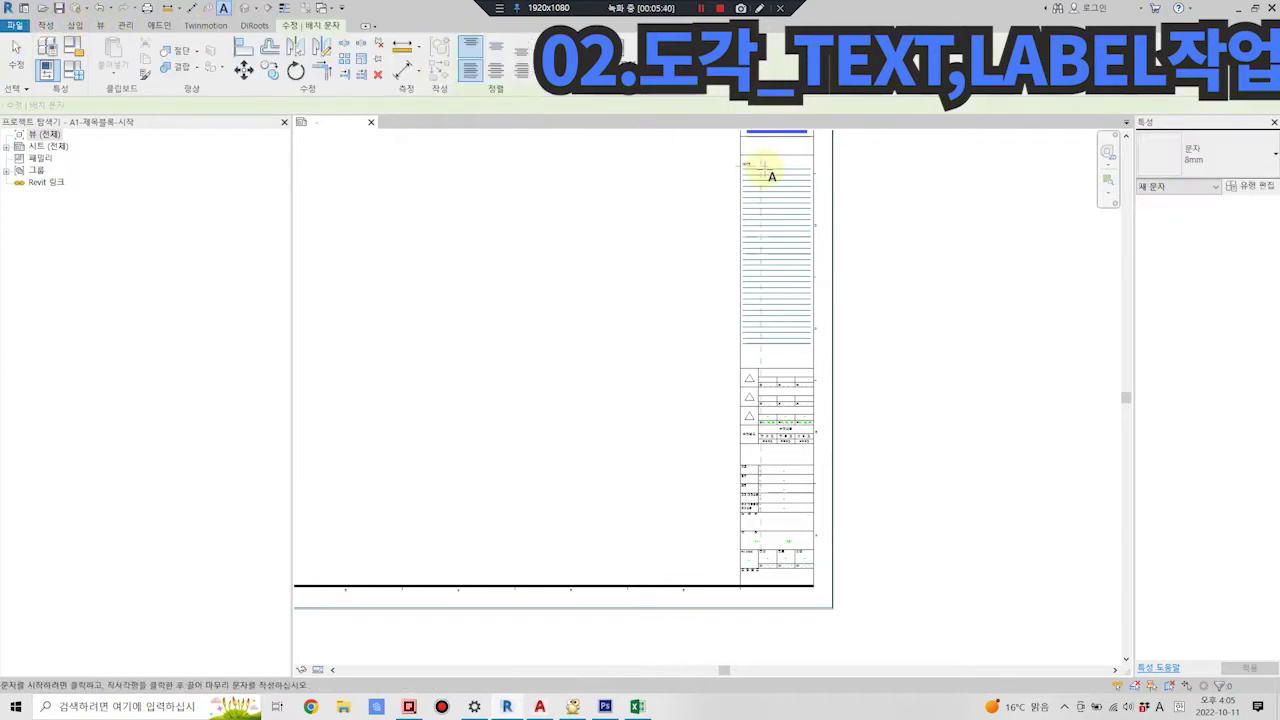
{"action": "scroll", "coordinate": [714, 329], "scroll_direction": "up", "scroll_amount": 1}
{"action": "scroll", "coordinate": [729, 334], "scroll_direction": "up", "scroll_amount": 1}
{"action": "scroll", "coordinate": [706, 323], "scroll_direction": "up", "scroll_amount": 1}
{"action": "scroll", "coordinate": [700, 320], "scroll_direction": "up", "scroll_amount": 1}
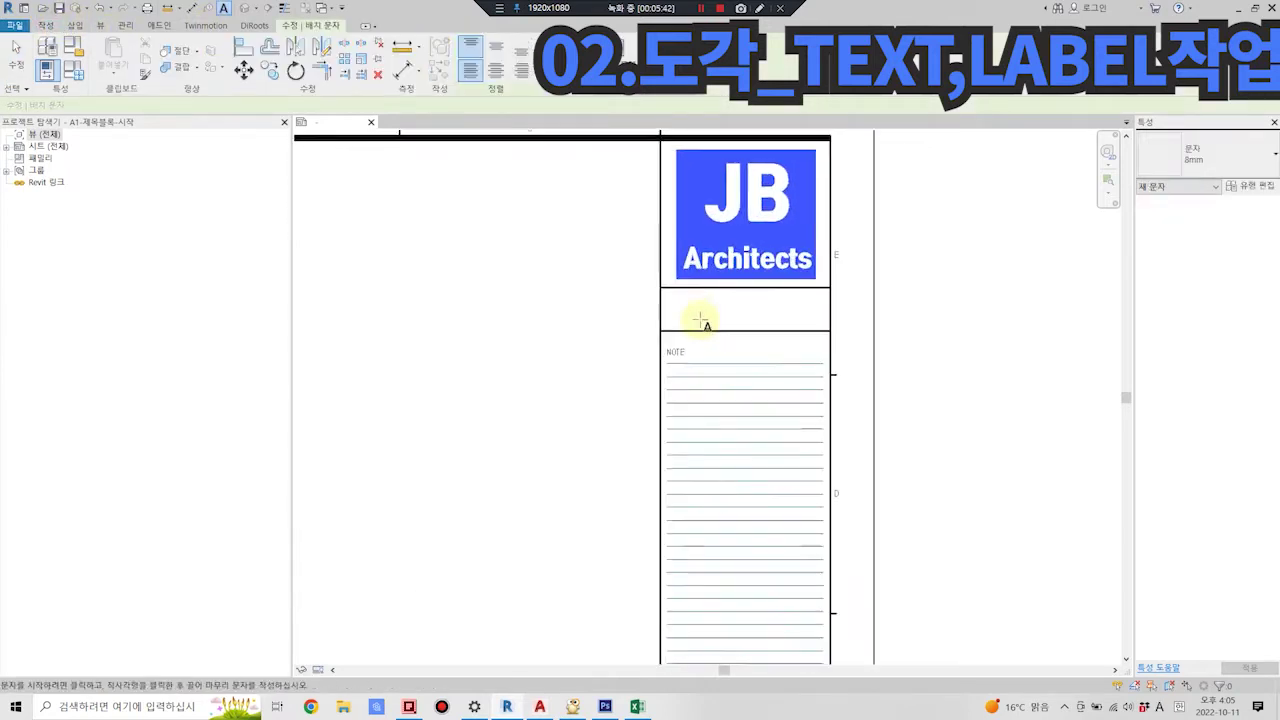
{"action": "scroll", "coordinate": [702, 320], "scroll_direction": "up", "scroll_amount": 1}
{"action": "left_click", "coordinate": [690, 300]}
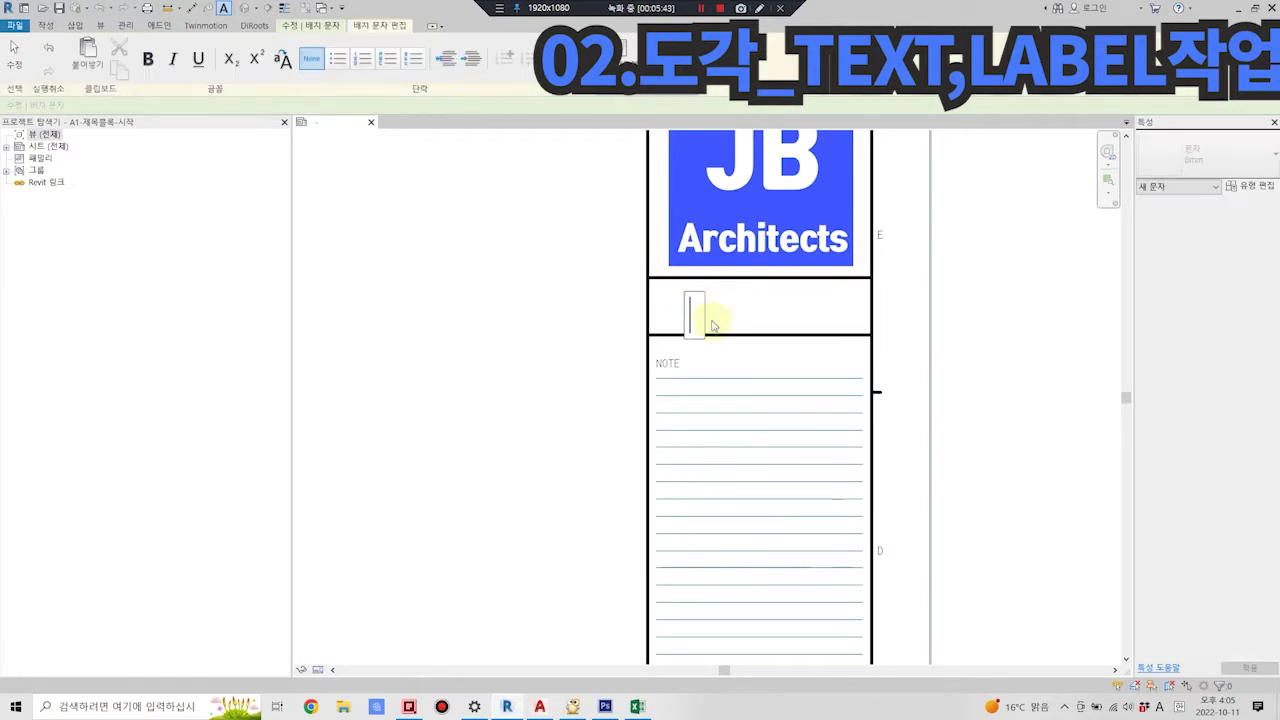
{"action": "type", "text": "ㅍ로젝트"}
{"action": "type", "text": " 신추"}
{"action": "left_click", "coordinate": [903, 287]}
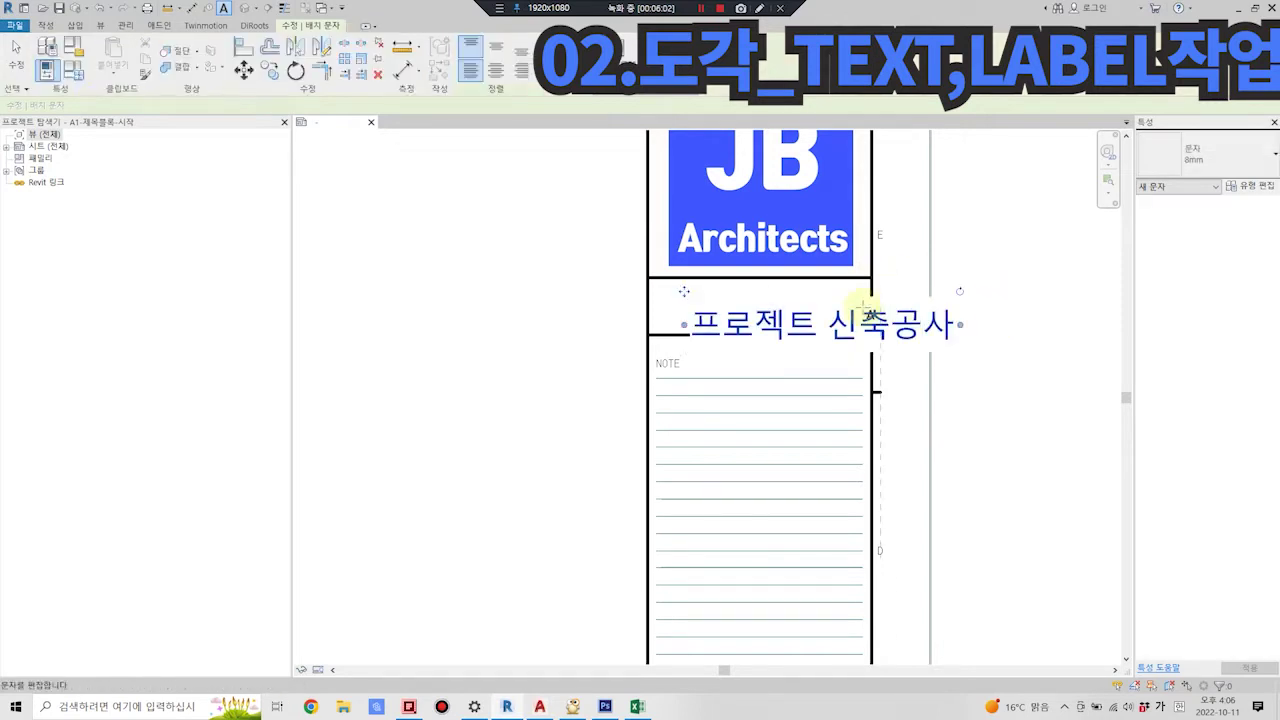
Select the new text note and start duplicating its 8mm text type.
{"action": "left_click", "coordinate": [740, 322]}
{"action": "left_click", "coordinate": [1235, 150]}
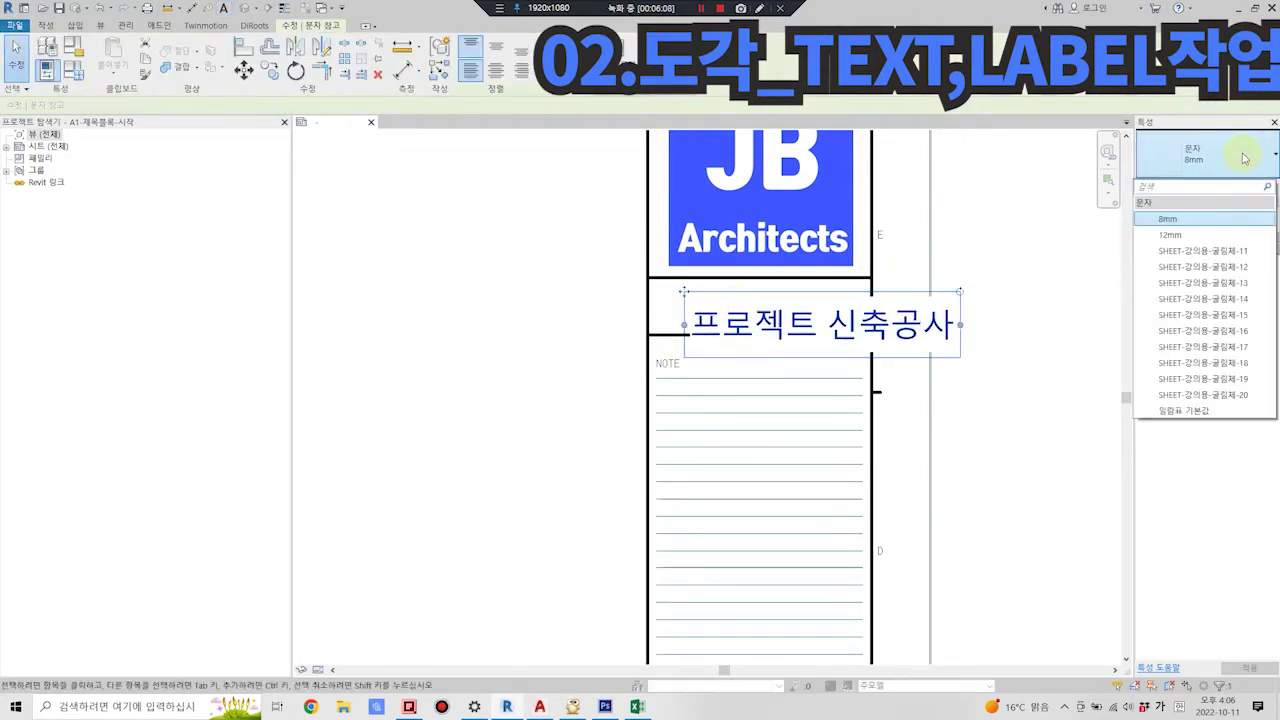
{"action": "left_click", "coordinate": [1249, 186]}
{"action": "left_click", "coordinate": [763, 166]}
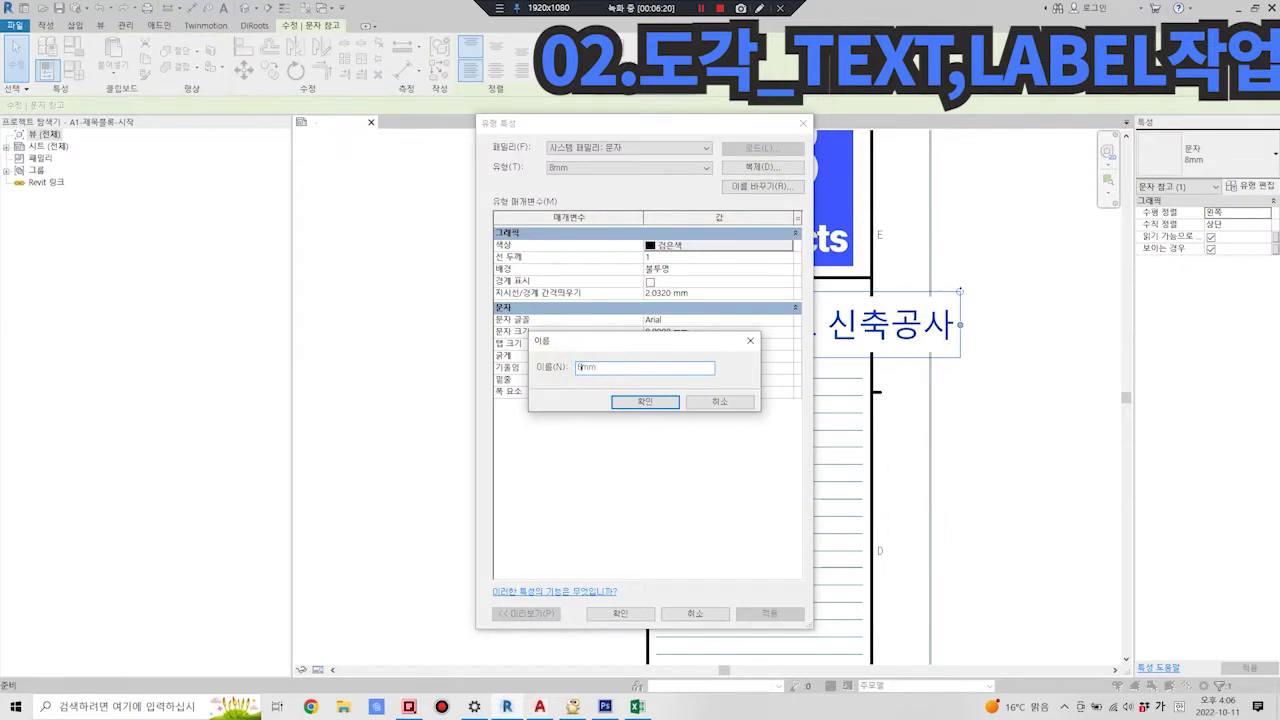
Name the duplicated 6mm text type and set its font to 나눔고딕 Bold.
{"action": "left_click", "coordinate": [645, 401]}
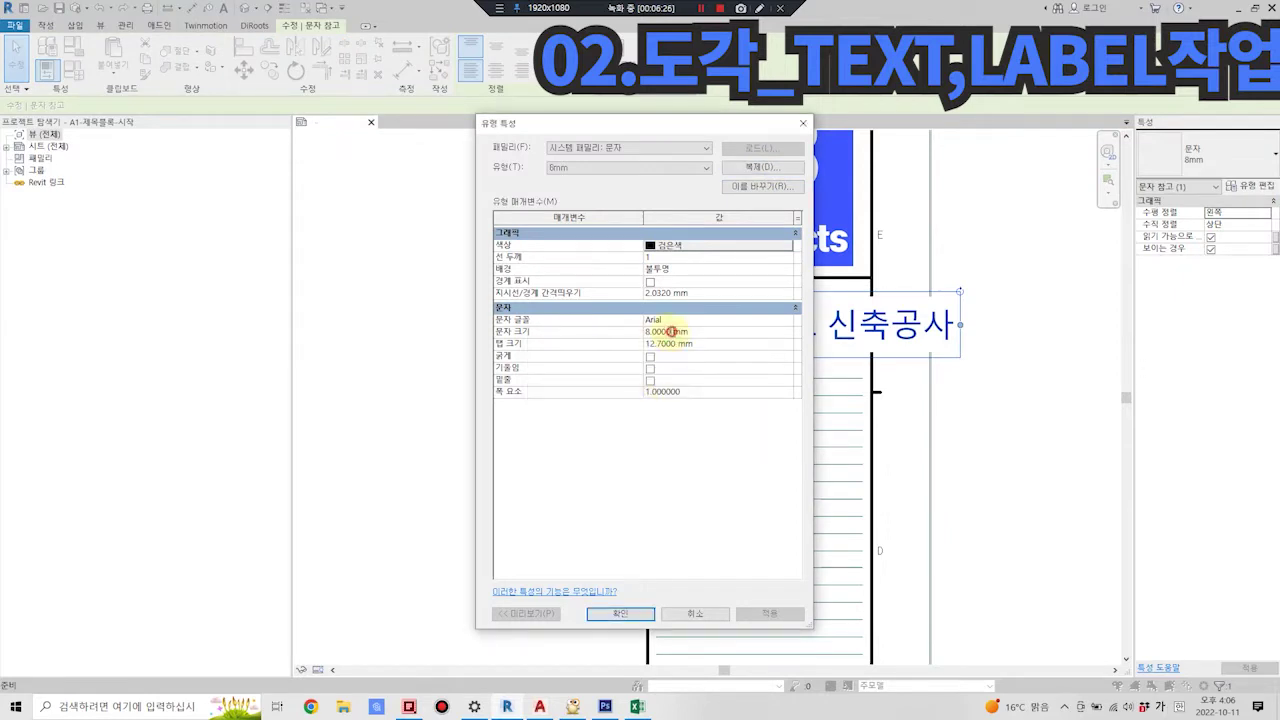
{"action": "left_click", "coordinate": [721, 331]}
{"action": "type", "text": "6.0000Sksn"}
{"action": "type", "text": "나눔고딕"}
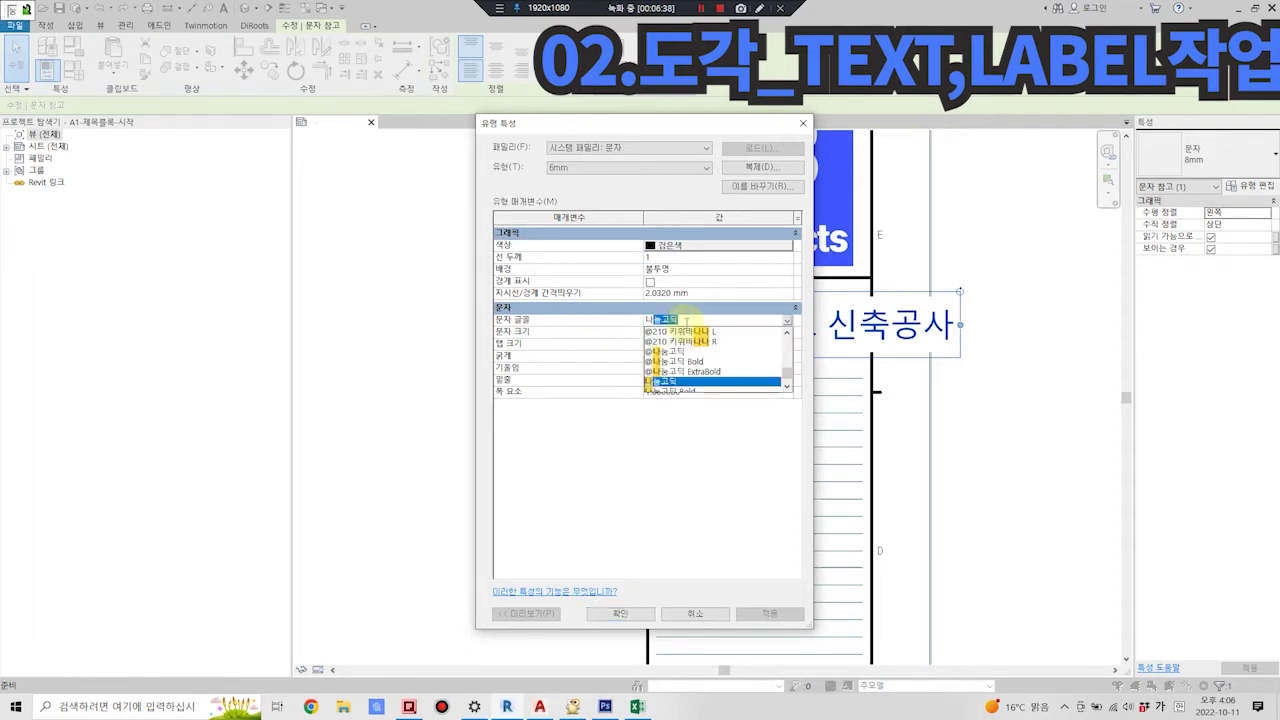
{"action": "left_click", "coordinate": [788, 390]}
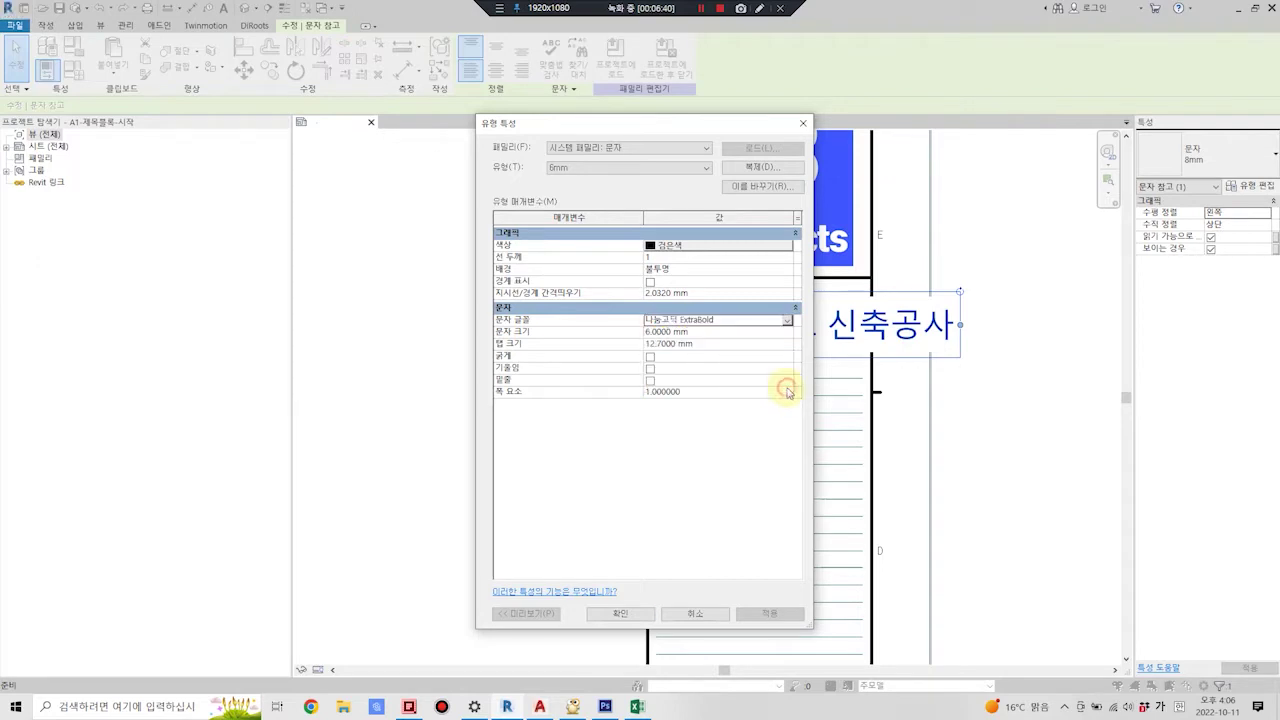
{"action": "left_click", "coordinate": [787, 321]}
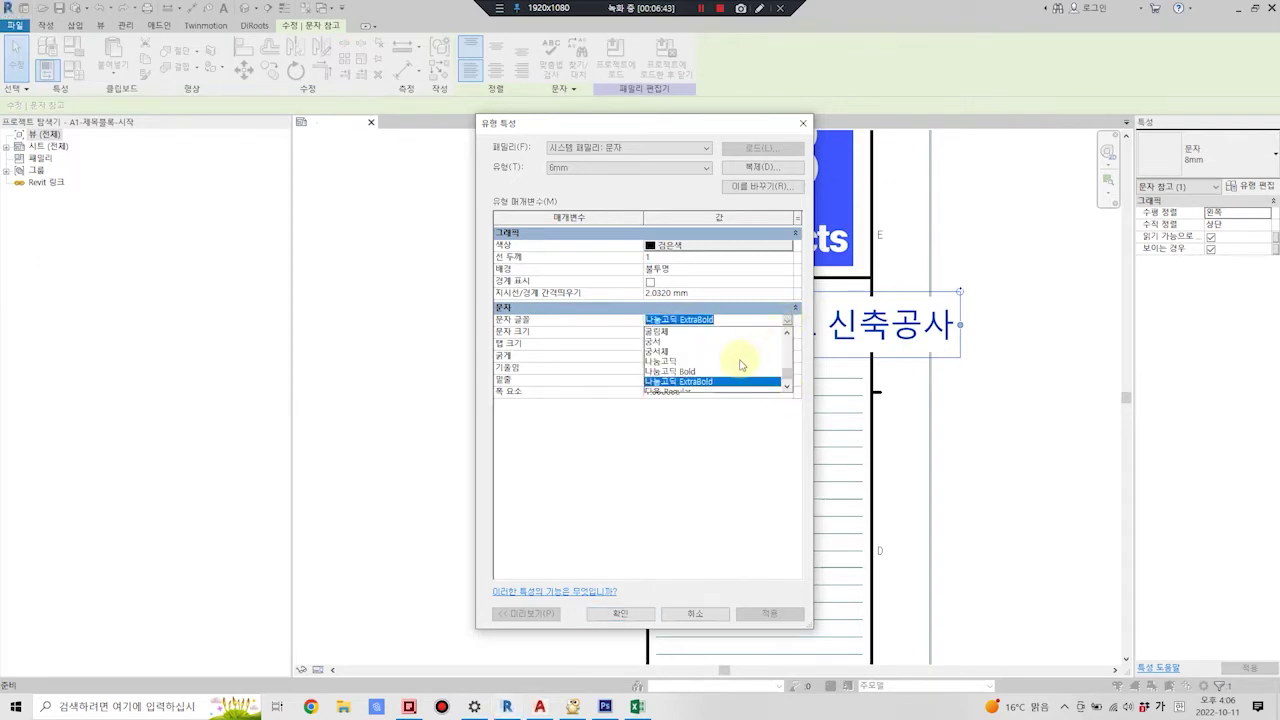
{"action": "left_click", "coordinate": [709, 371]}
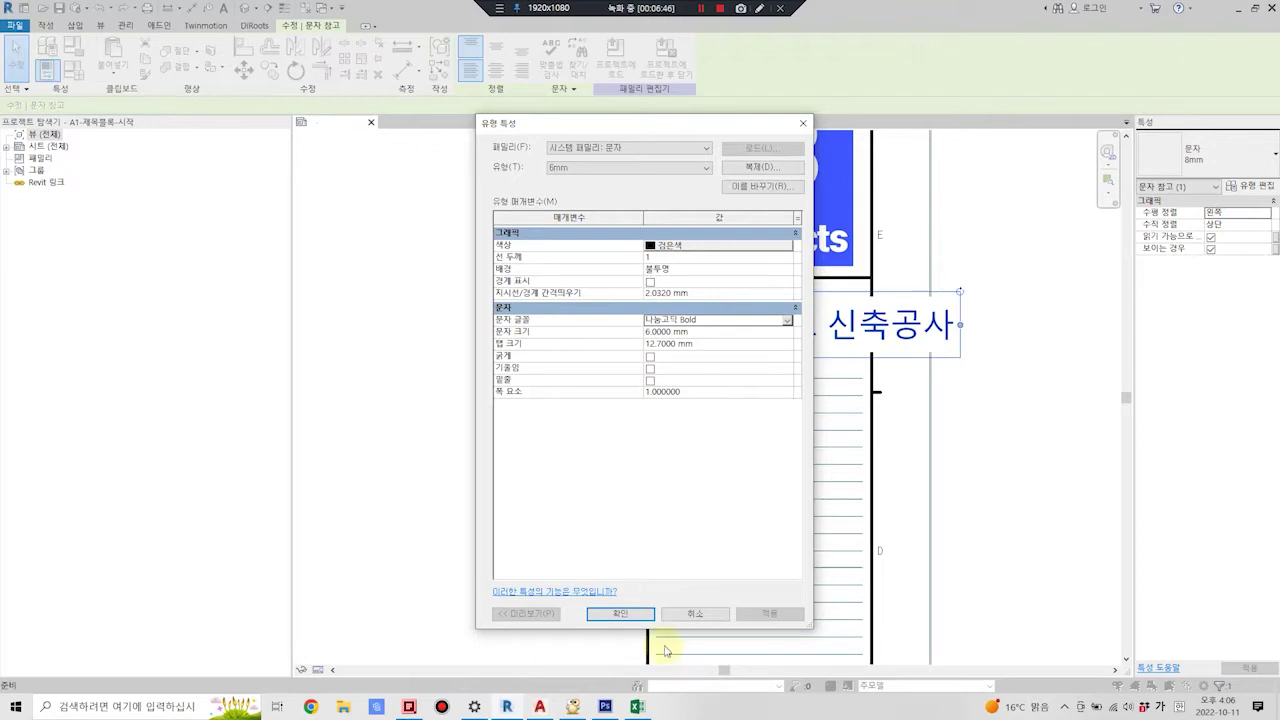
{"action": "left_click", "coordinate": [620, 613]}
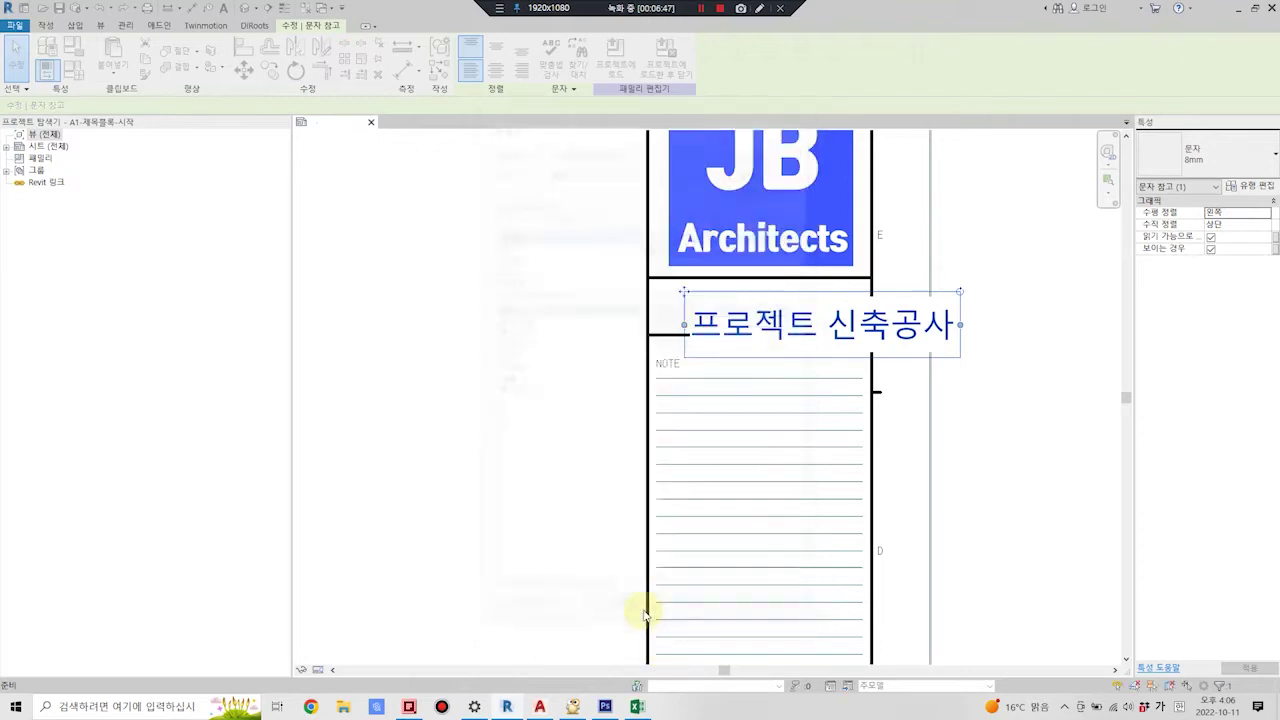
Centre the title text horizontally and vertically and shift it into place within its box.
{"action": "left_click", "coordinate": [495, 70]}
{"action": "left_click", "coordinate": [493, 48]}
{"action": "scroll", "coordinate": [814, 322], "scroll_direction": "up", "scroll_amount": 2}
{"action": "key", "text": "m"}
{"action": "key", "text": "v"}
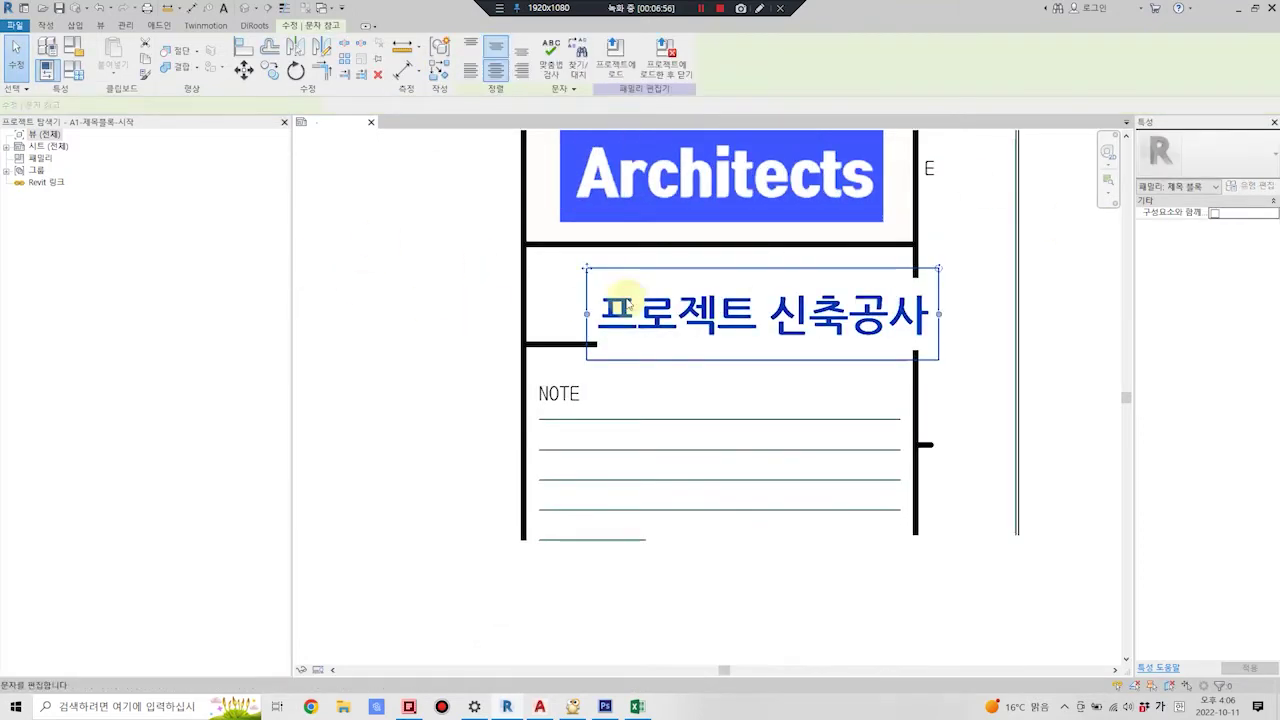
{"action": "left_click_drag", "start_coordinate": [485, 288], "coordinate": [448, 280]}
{"action": "double_click", "coordinate": [651, 306]}
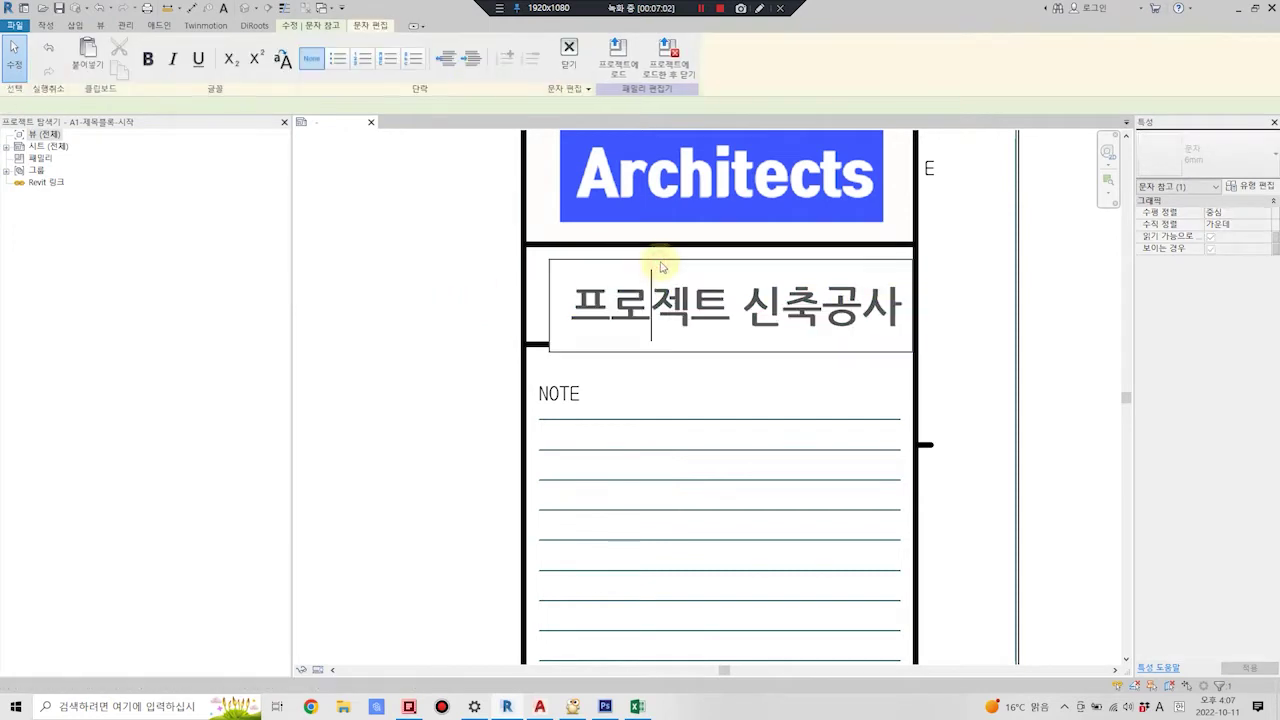
{"action": "left_click", "coordinate": [594, 252]}
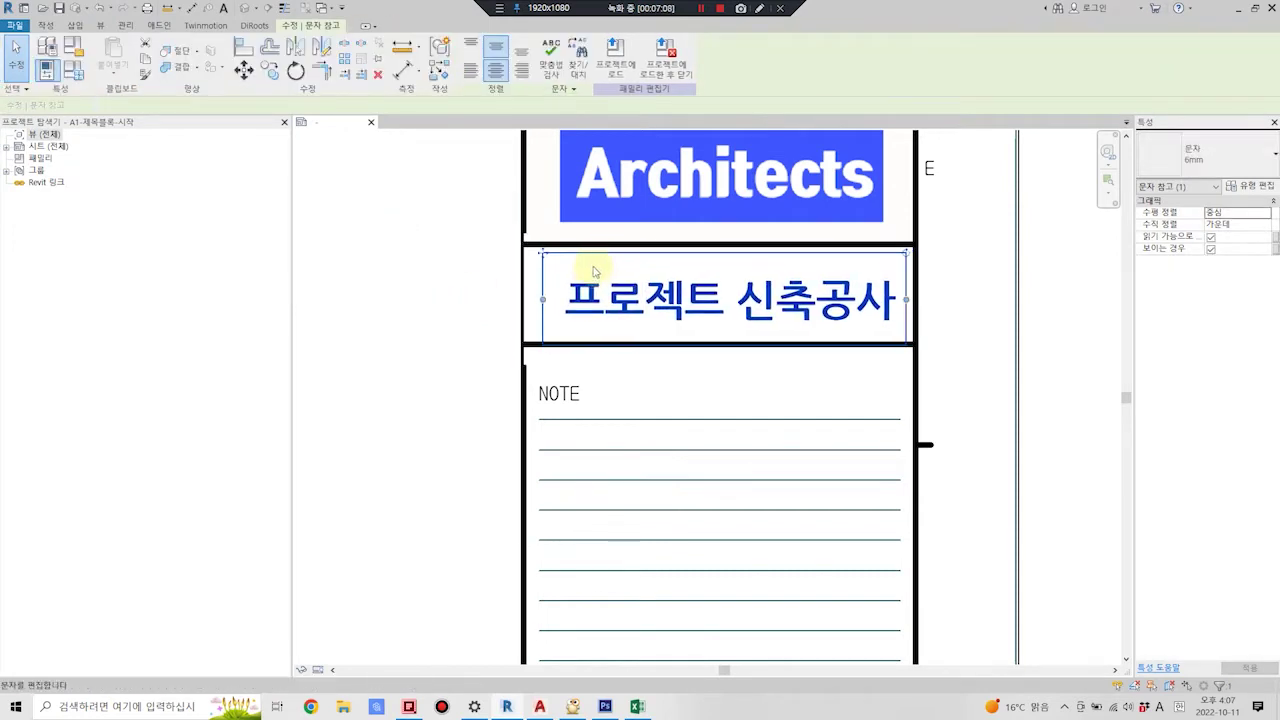
{"action": "key", "text": "Escape"}
{"action": "scroll", "coordinate": [640, 320], "scroll_direction": "down", "scroll_amount": 2}
{"action": "scroll", "coordinate": [634, 423], "scroll_direction": "down", "scroll_amount": 2}
{"action": "scroll", "coordinate": [634, 423], "scroll_direction": "up", "scroll_amount": 3}
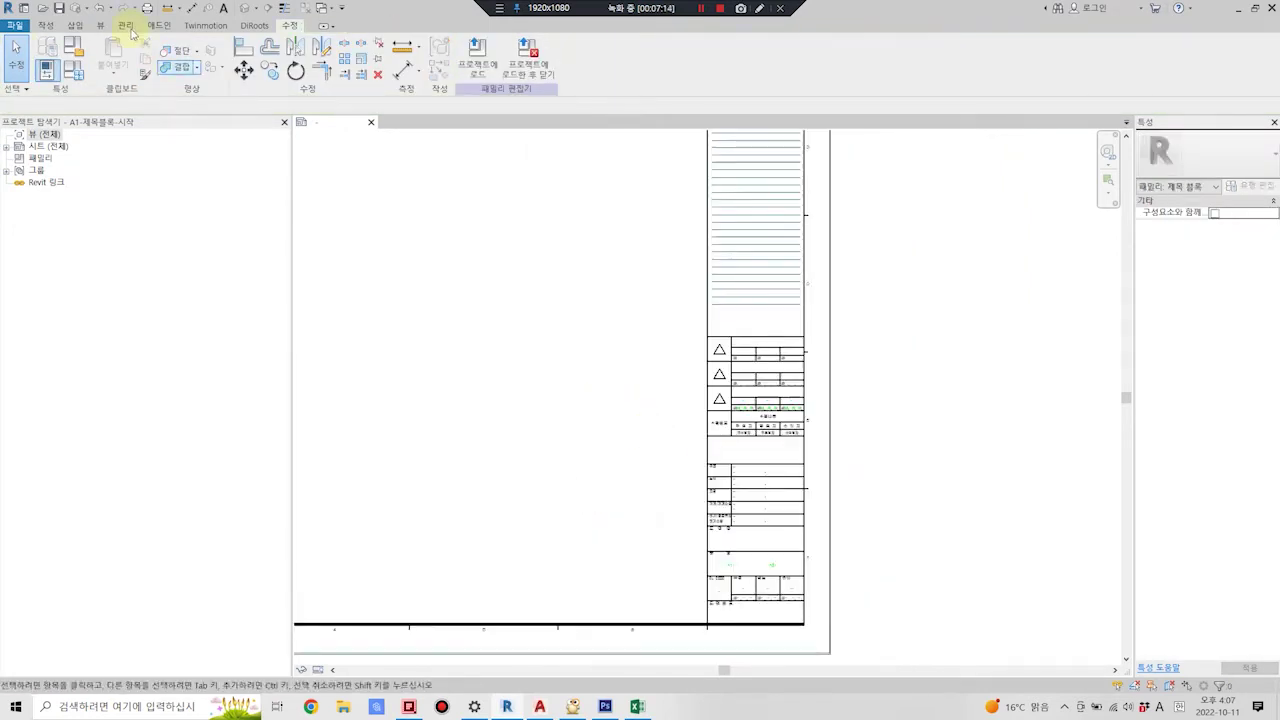
Start a new label in the title block's 도면명 box.
{"action": "left_click", "coordinate": [46, 26]}
{"action": "left_click", "coordinate": [420, 55]}
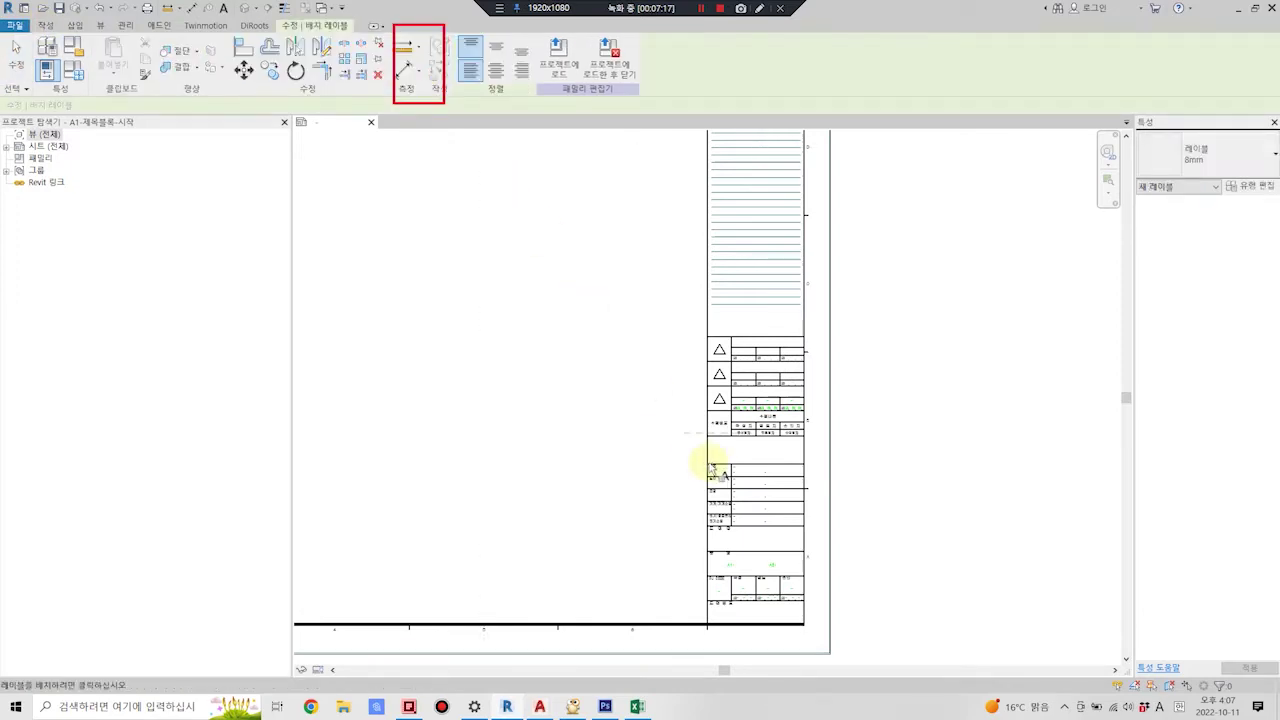
{"action": "scroll", "coordinate": [710, 465], "scroll_direction": "up", "scroll_amount": 2}
{"action": "scroll", "coordinate": [759, 440], "scroll_direction": "up", "scroll_amount": 1}
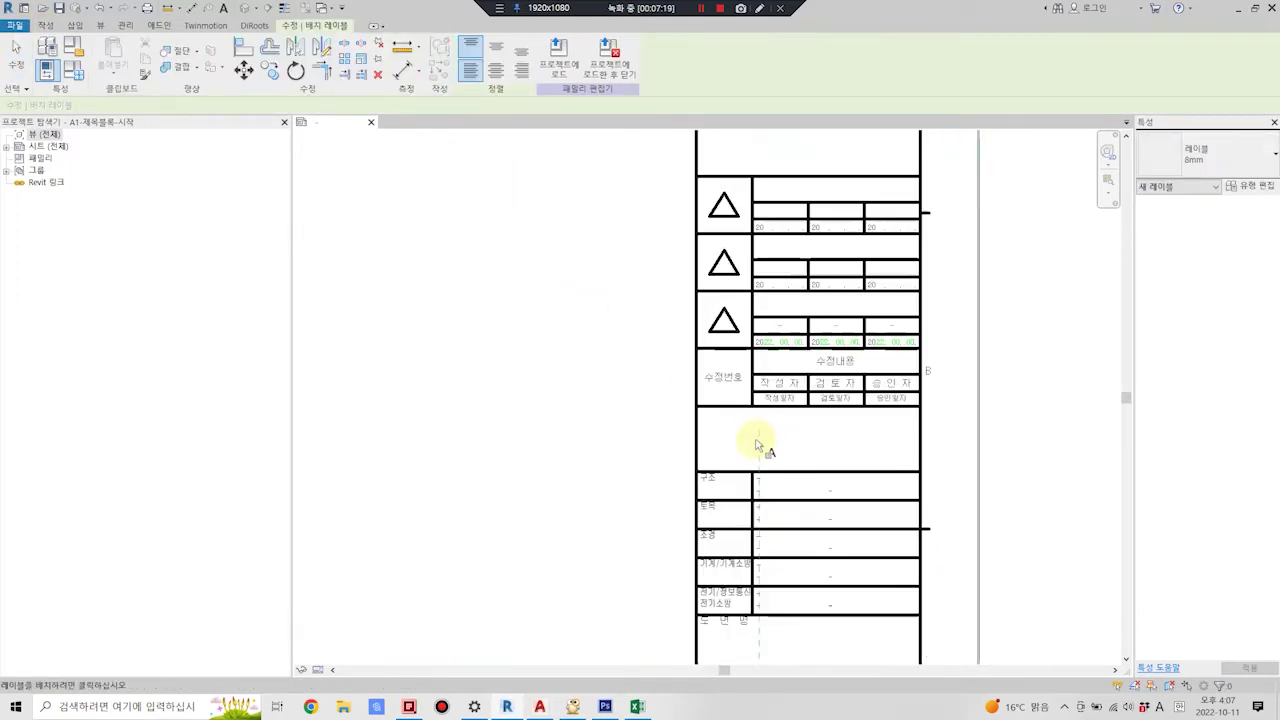
{"action": "scroll", "coordinate": [750, 438], "scroll_direction": "up", "scroll_amount": 1}
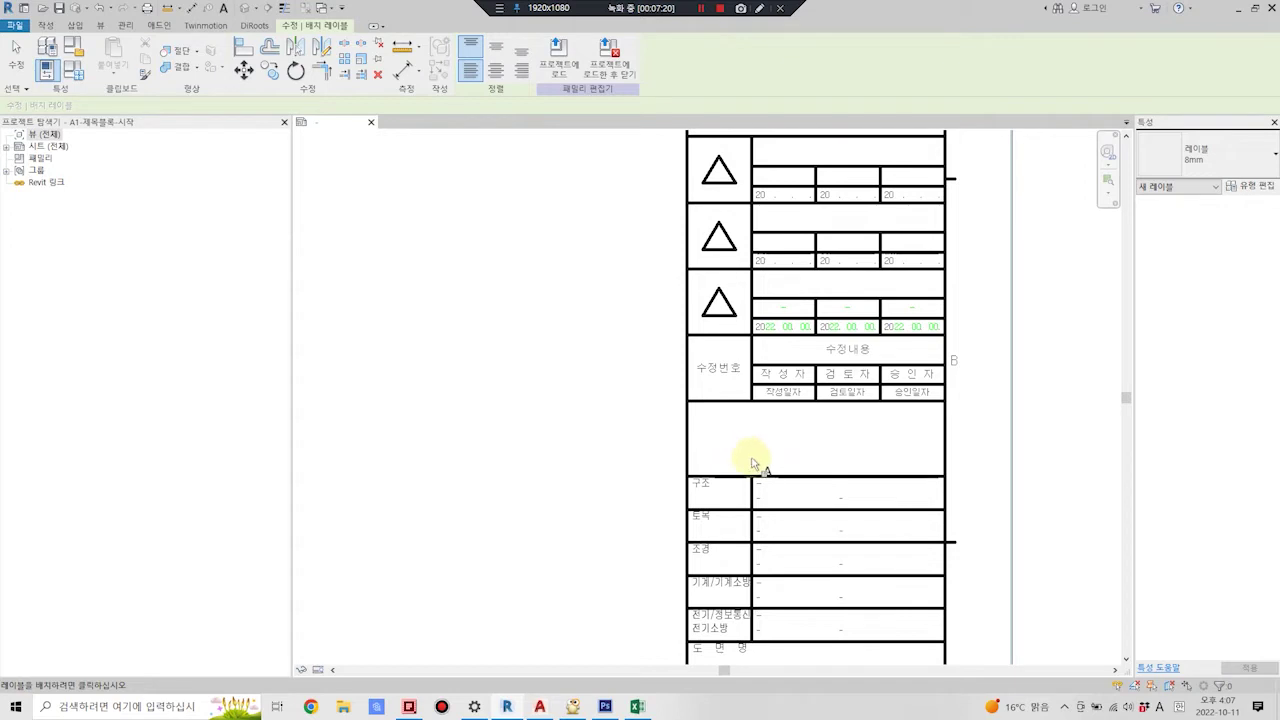
{"action": "scroll", "coordinate": [760, 480], "scroll_direction": "down", "scroll_amount": 3}
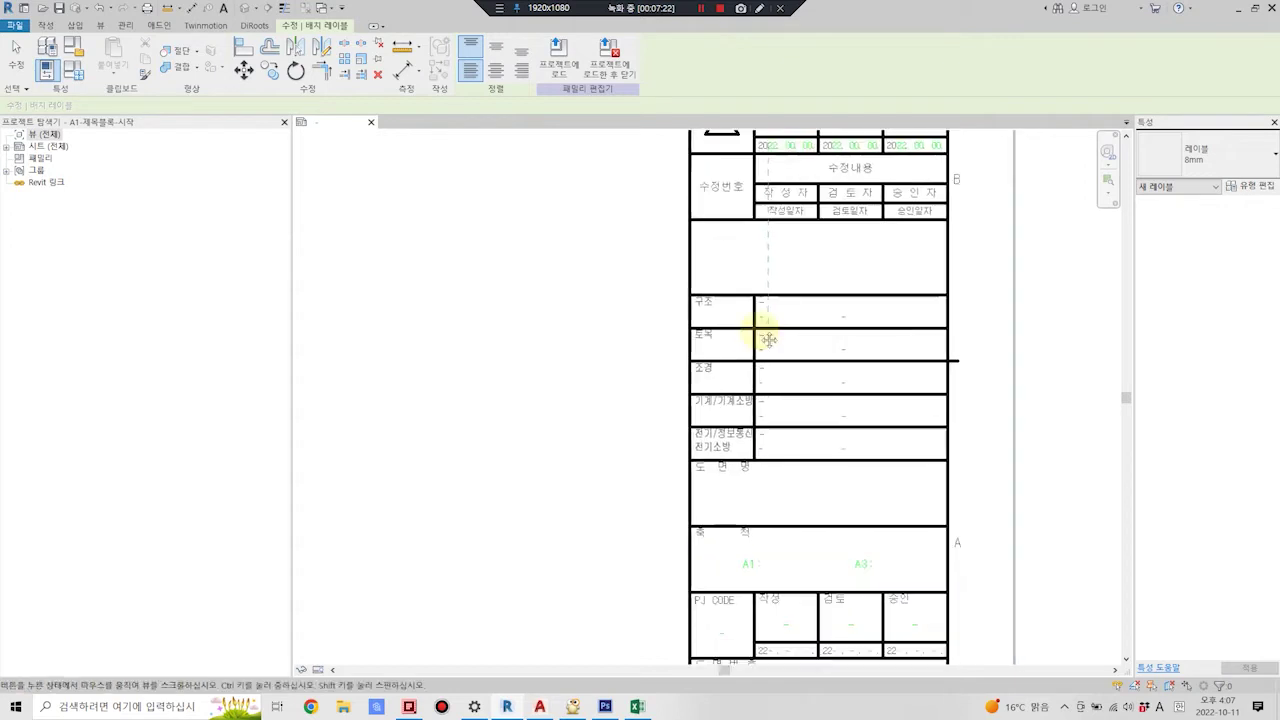
{"action": "left_click", "coordinate": [761, 495]}
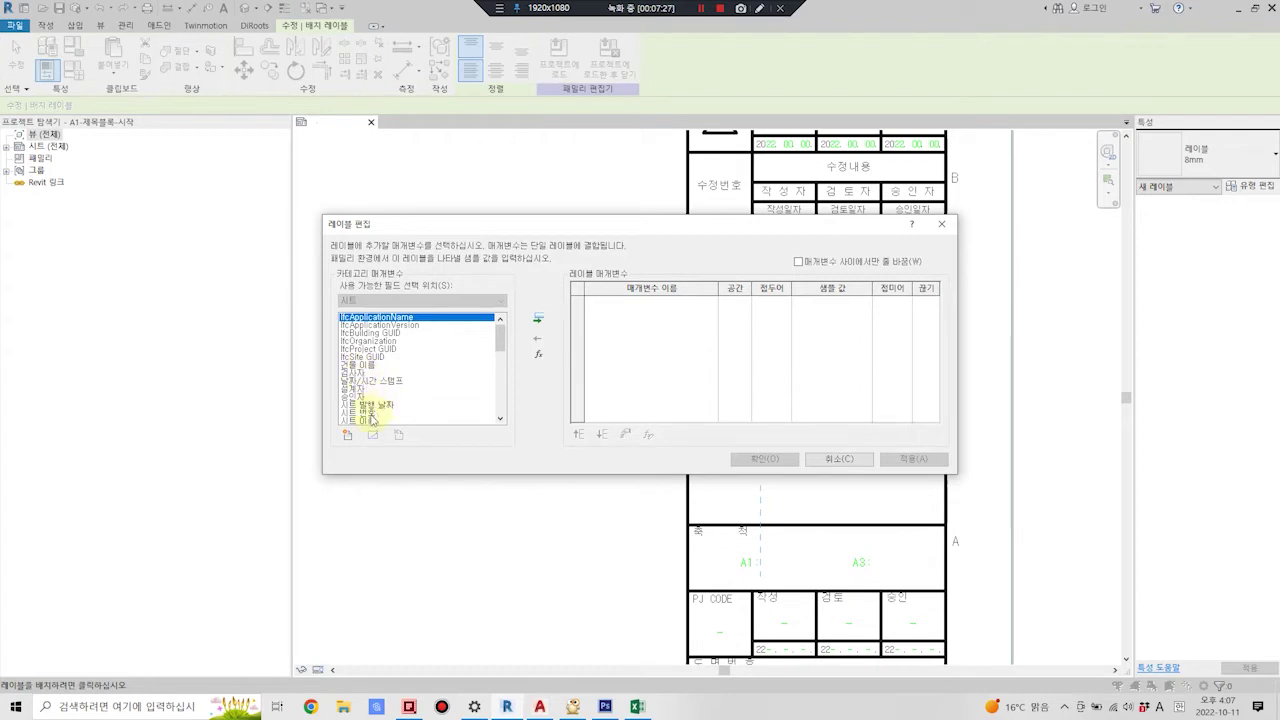
Bind the label to the 시트 이름 parameter only, removing 작성자, with sample text 도 면 명.
{"action": "left_click", "coordinate": [365, 420]}
{"action": "left_click", "coordinate": [405, 412], "text": "shift"}
{"action": "left_click", "coordinate": [538, 318]}
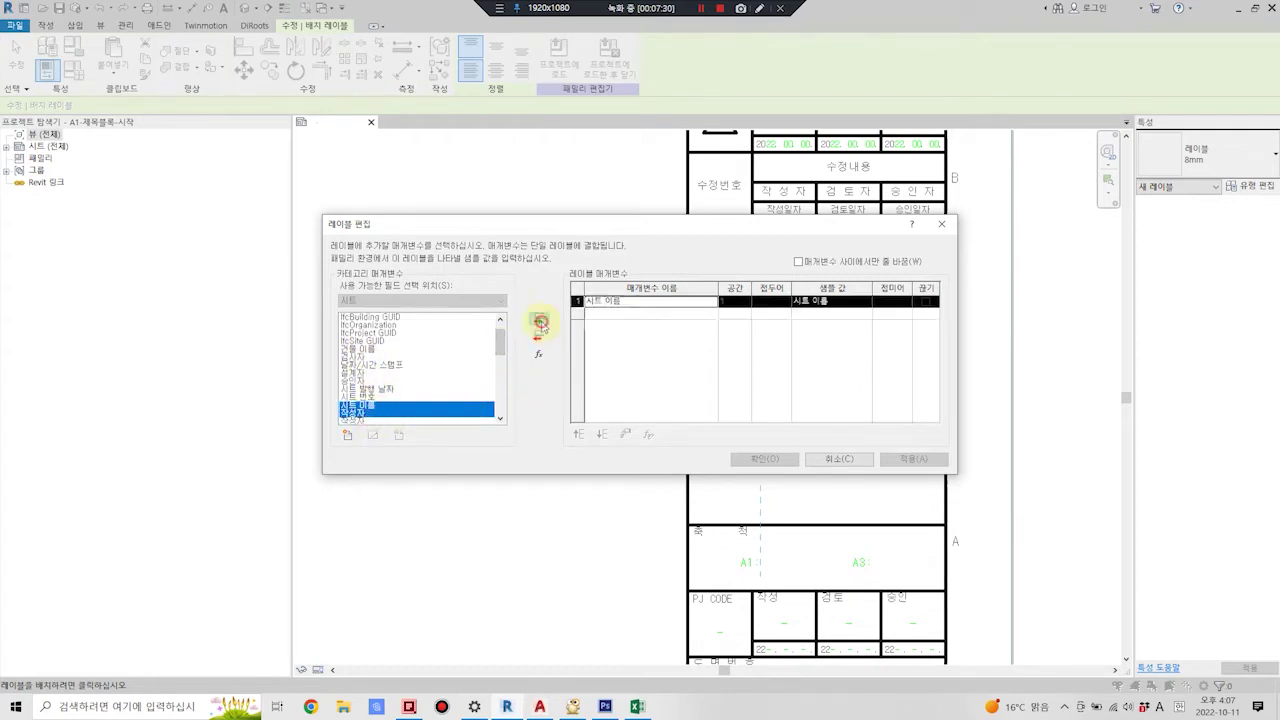
{"action": "left_click", "coordinate": [538, 336]}
{"action": "left_click", "coordinate": [843, 301]}
{"action": "type", "text": "도면명"}
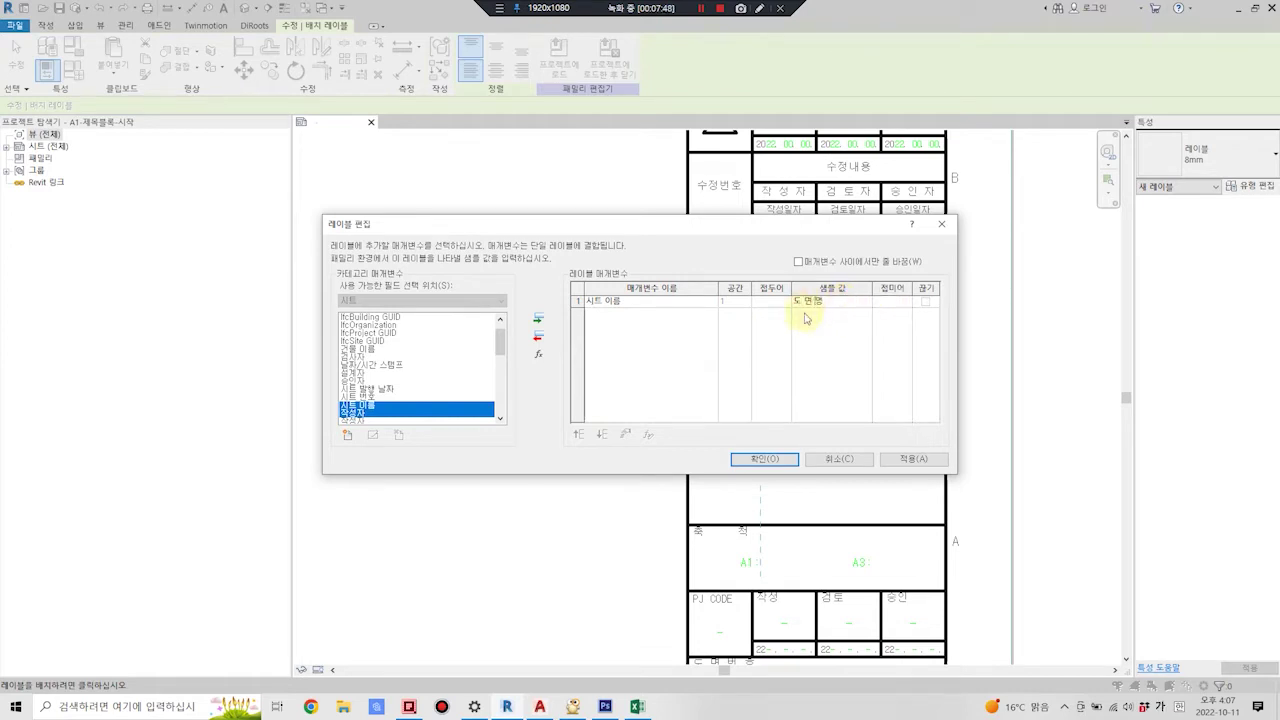
{"action": "left_click", "coordinate": [765, 459]}
{"action": "left_click", "coordinate": [1264, 260]}
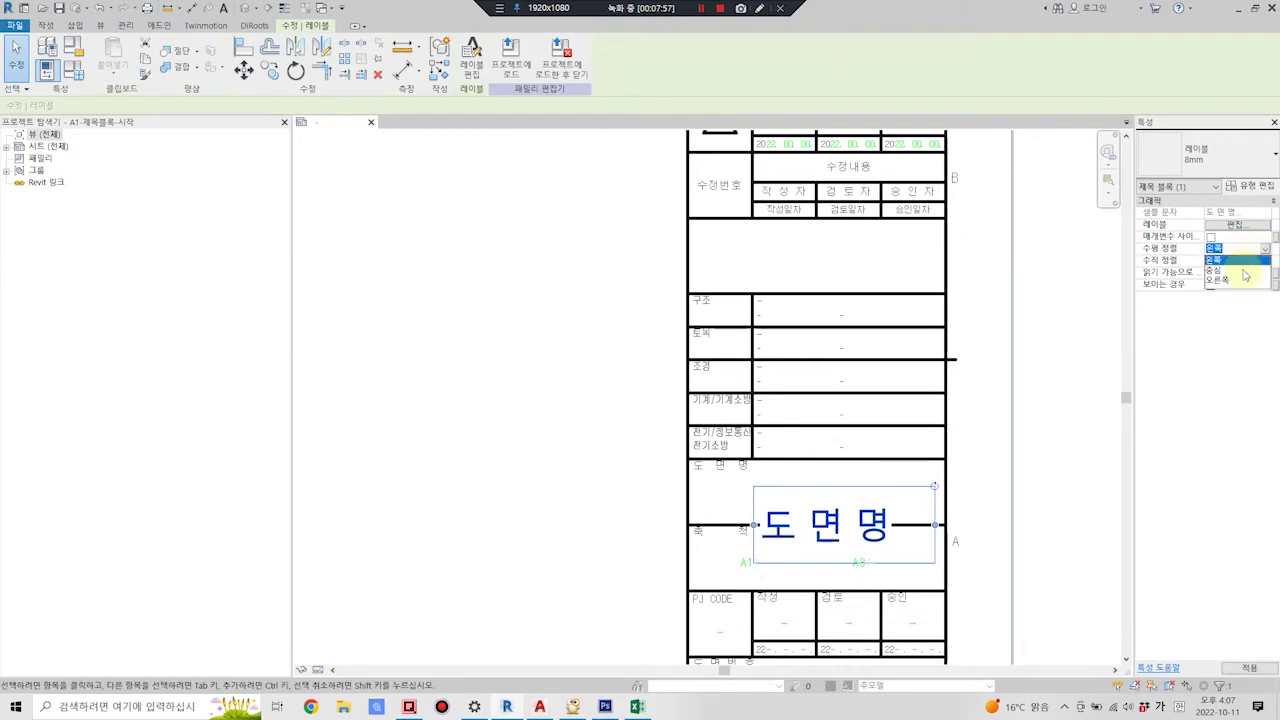
Centre the label vertically and give it a new 4.0mm-bold type using 나눔고딕 Bold at 4 mm.
{"action": "left_click", "coordinate": [1238, 284]}
{"action": "left_click", "coordinate": [1250, 186]}
{"action": "left_click", "coordinate": [764, 167]}
{"action": "type", "text": "4.0mm-bold"}
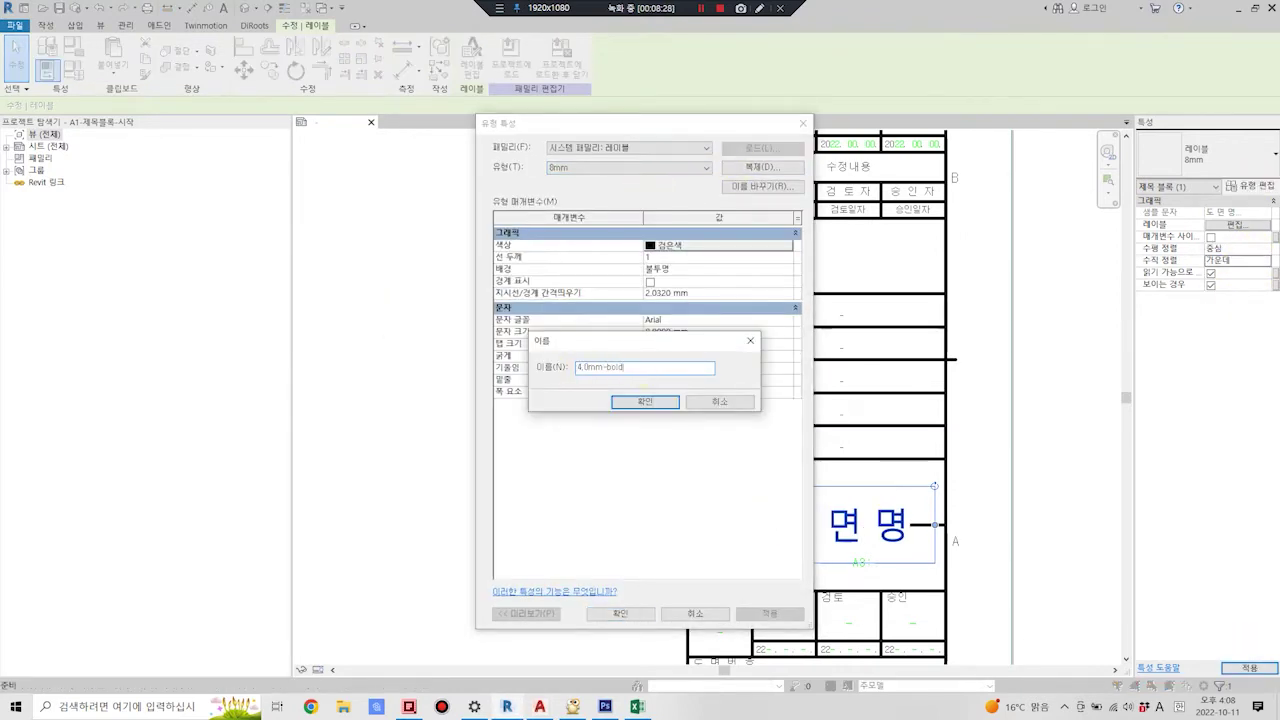
{"action": "key", "text": "Return"}
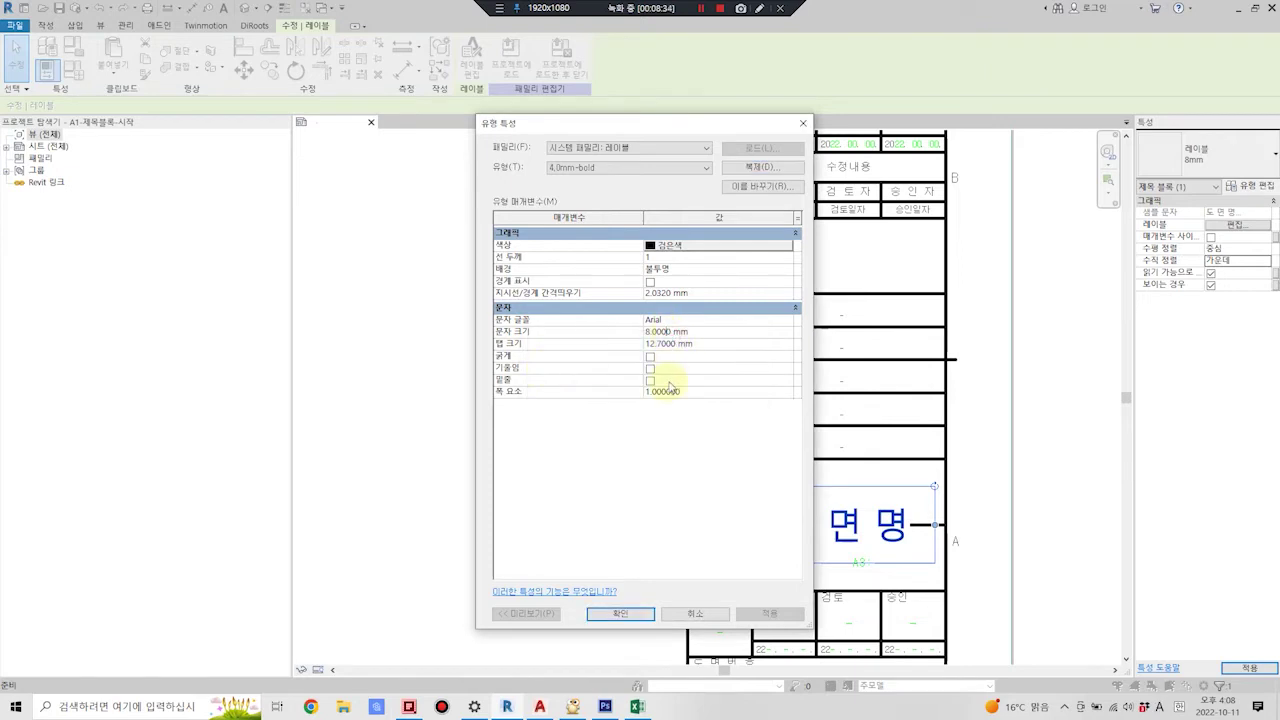
{"action": "left_click", "coordinate": [684, 318]}
{"action": "type", "text": "나"}
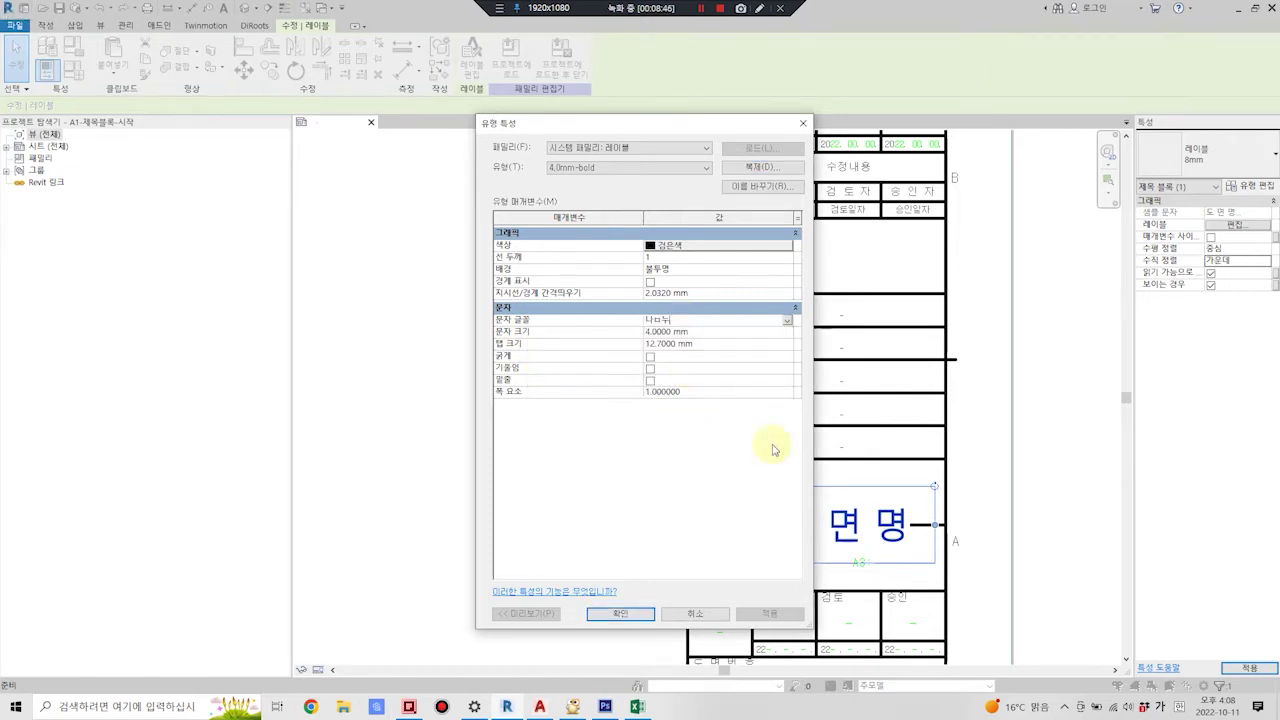
{"action": "left_click", "coordinate": [690, 367]}
{"action": "left_click", "coordinate": [615, 613]}
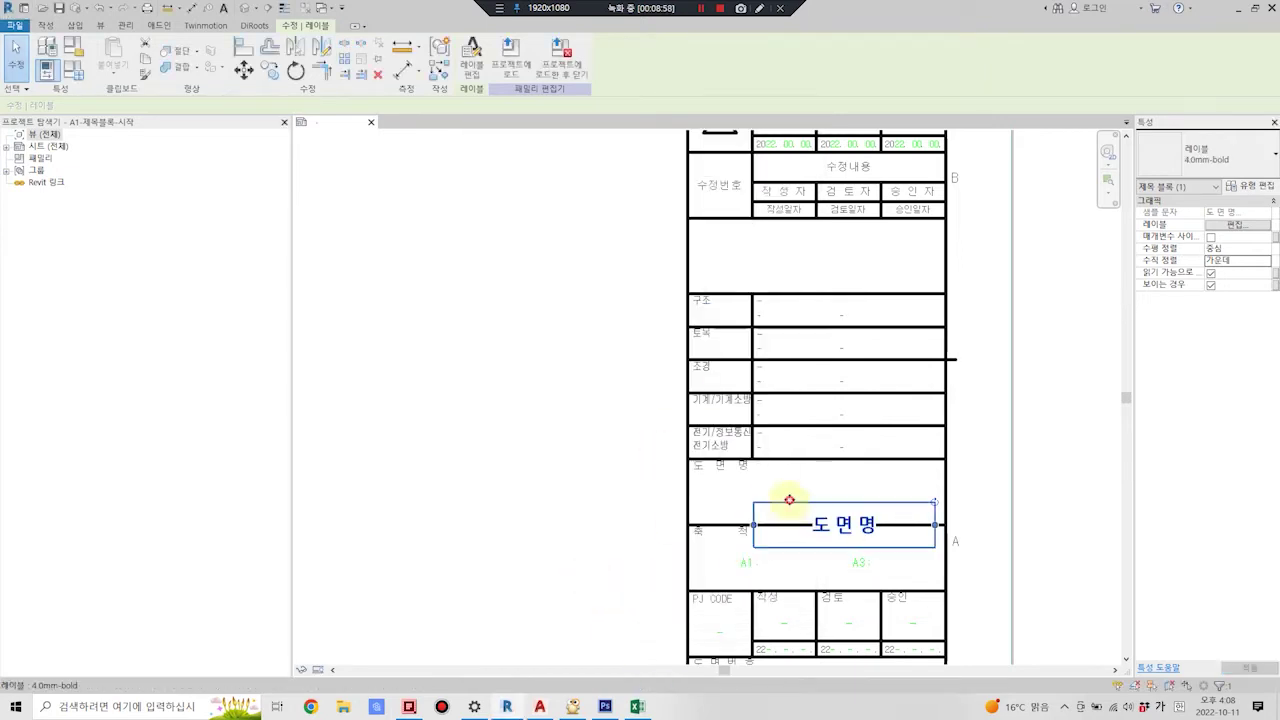
{"action": "scroll", "coordinate": [630, 524], "scroll_direction": "down", "scroll_amount": 1}
{"action": "middle_click_drag", "start_coordinate": [630, 524], "coordinate": [578, 376]}
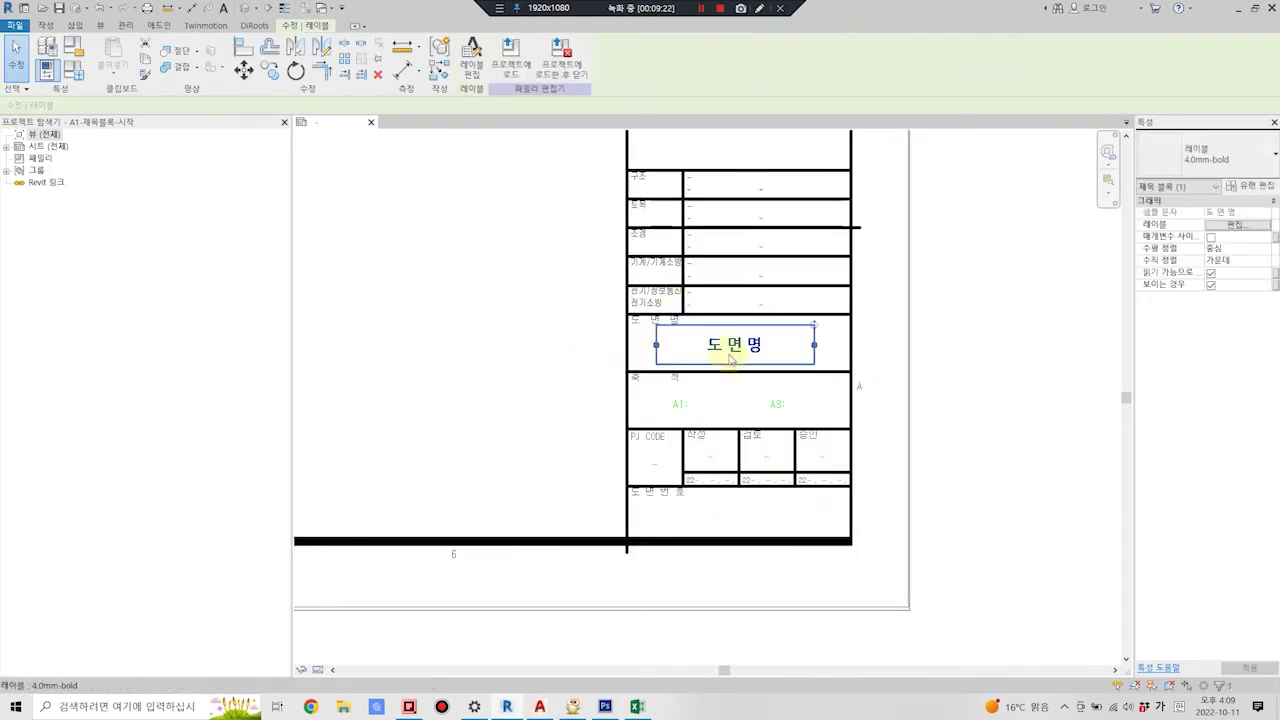
Copy the label down into the 도면번호 box and make its sample value read A-101.
{"action": "left_click_drag", "start_coordinate": [725, 350], "coordinate": [729, 436], "text": "ctrl"}
{"action": "left_click", "coordinate": [738, 508]}
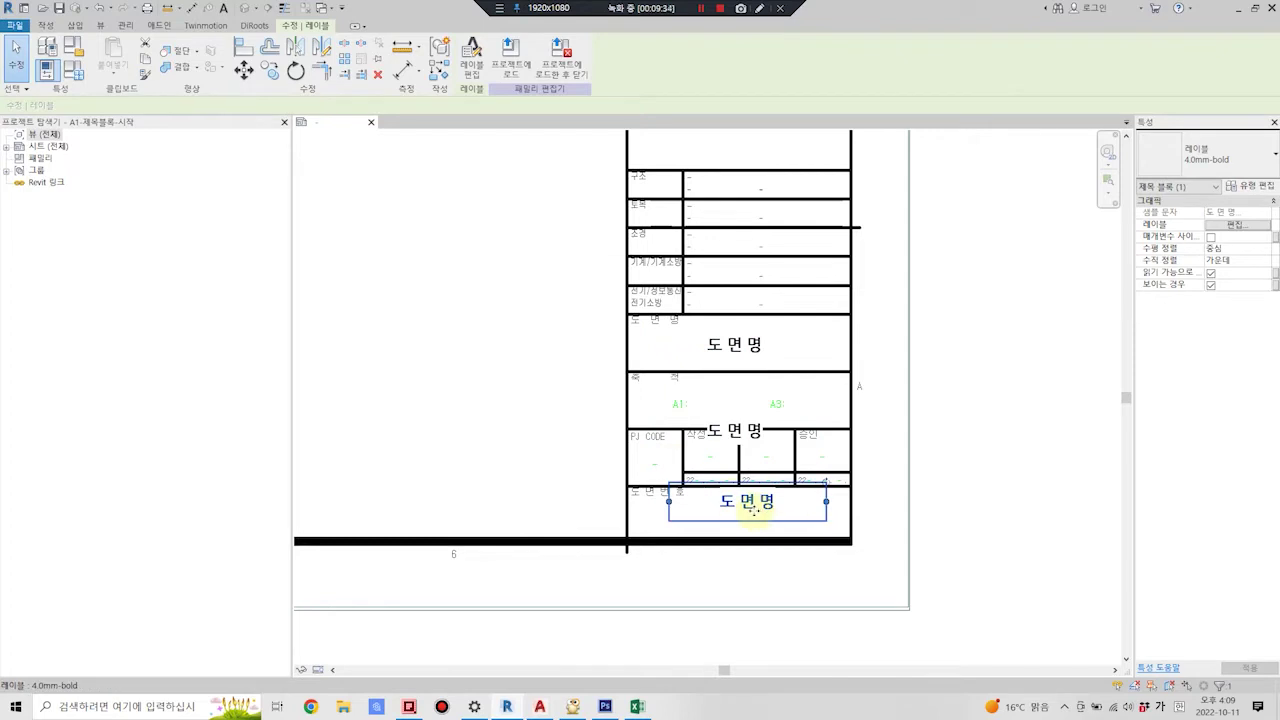
{"action": "double_click", "coordinate": [748, 506]}
{"action": "left_click", "coordinate": [810, 301]}
{"action": "type", "text": "101"}
{"action": "left_click", "coordinate": [828, 301]}
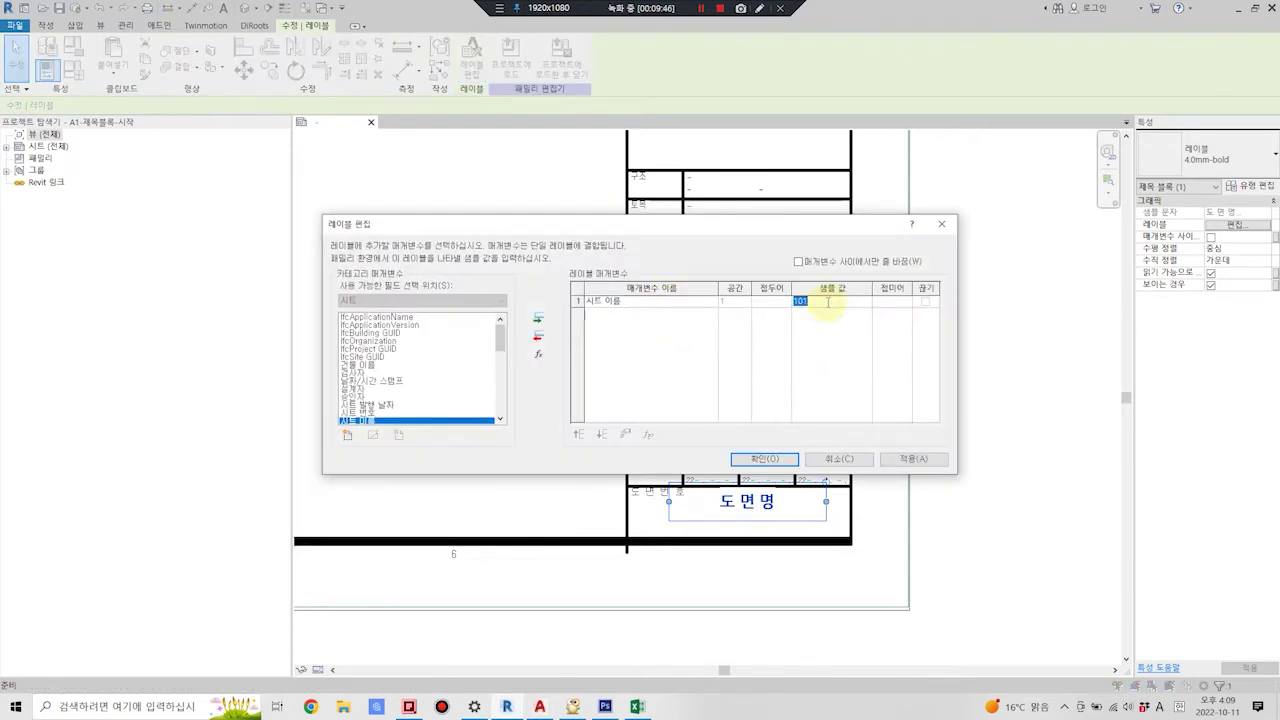
{"action": "left_click", "coordinate": [828, 303]}
{"action": "left_click", "coordinate": [764, 458]}
Duplicate a 4.0mm label type and assign it to the A-101 label.
{"action": "left_click", "coordinate": [749, 431]}
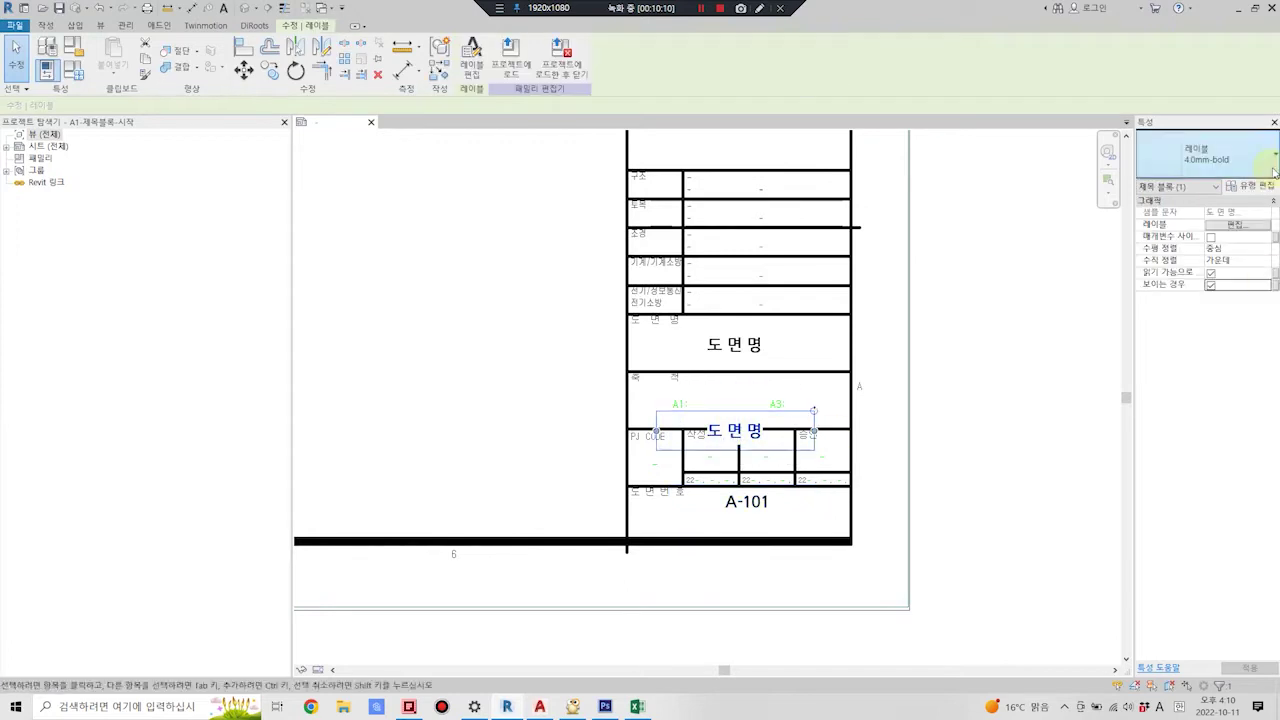
{"action": "left_click", "coordinate": [1251, 186]}
{"action": "left_click", "coordinate": [762, 166]}
{"action": "left_click", "coordinate": [651, 402]}
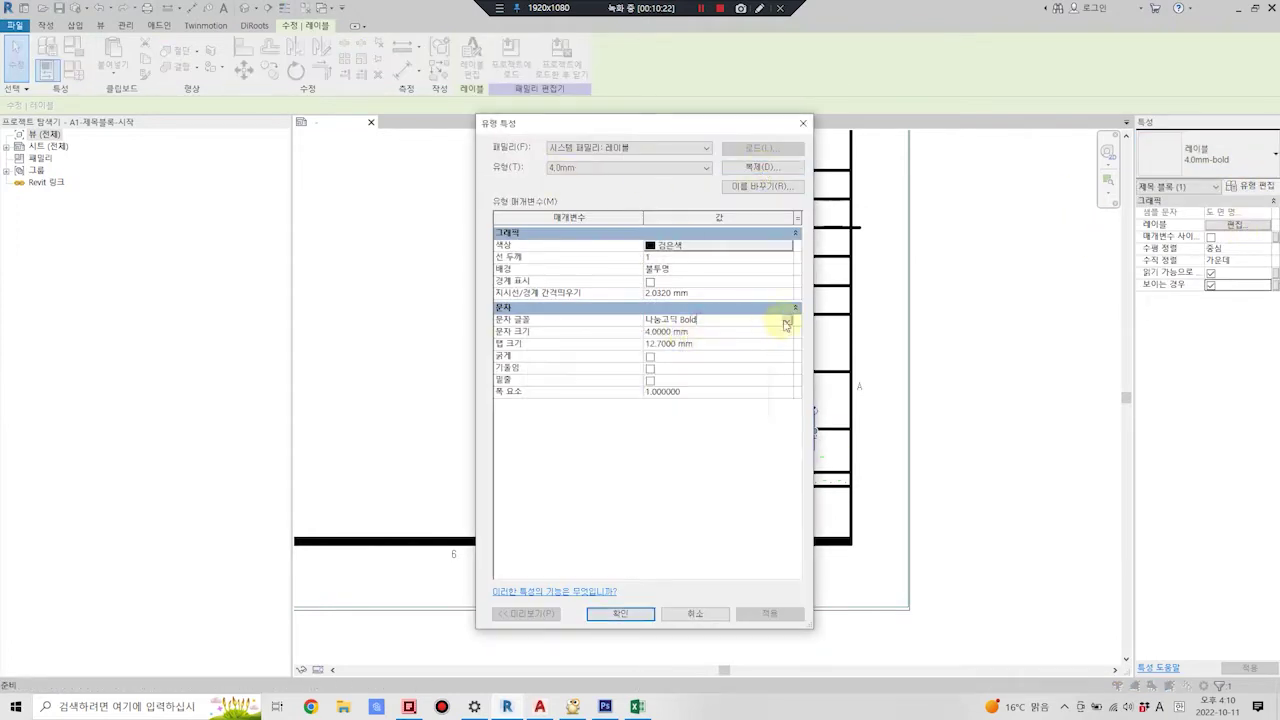
{"action": "key", "text": "Return"}
{"action": "left_click", "coordinate": [749, 500]}
{"action": "left_click", "coordinate": [1205, 153]}
{"action": "left_click", "coordinate": [1160, 311]}
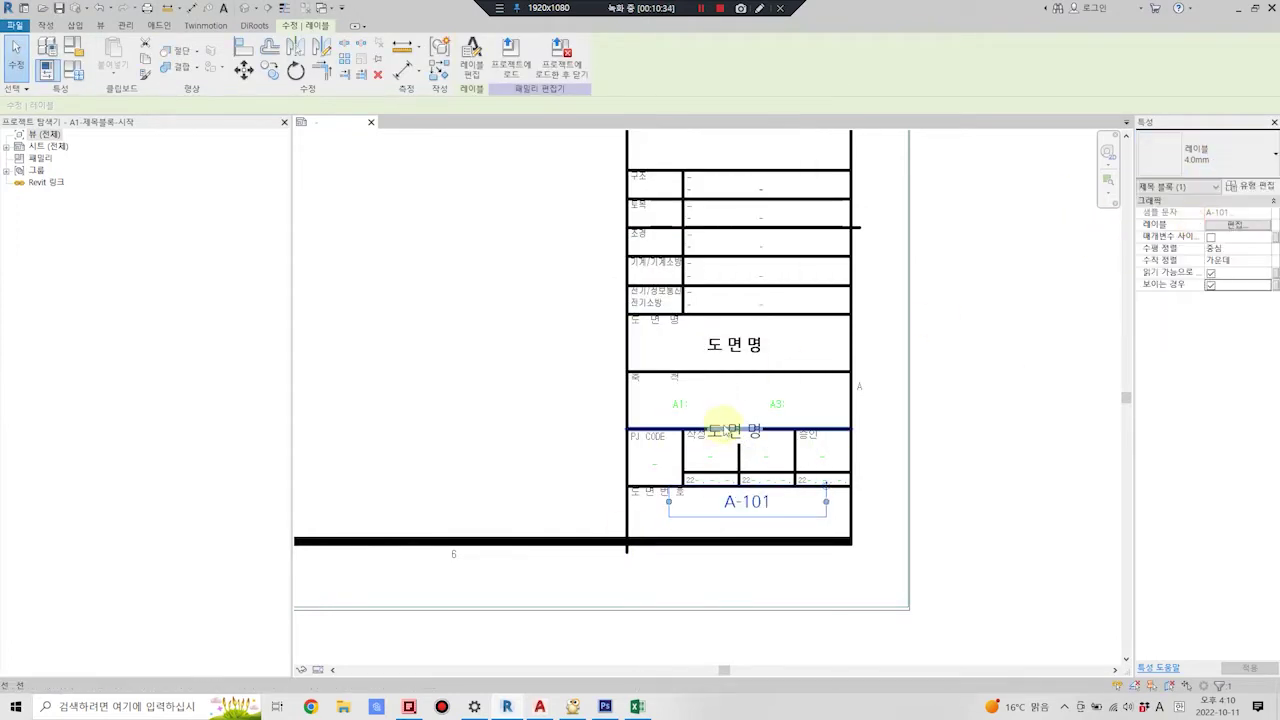
Move the spare 도 면 명 label up toward the 축척 row and start duplicating its type.
{"action": "scroll", "coordinate": [735, 430], "scroll_direction": "up", "scroll_amount": 2}
{"action": "left_click_drag", "start_coordinate": [735, 430], "coordinate": [735, 383]}
{"action": "left_click", "coordinate": [1251, 186]}
{"action": "left_click", "coordinate": [762, 166]}
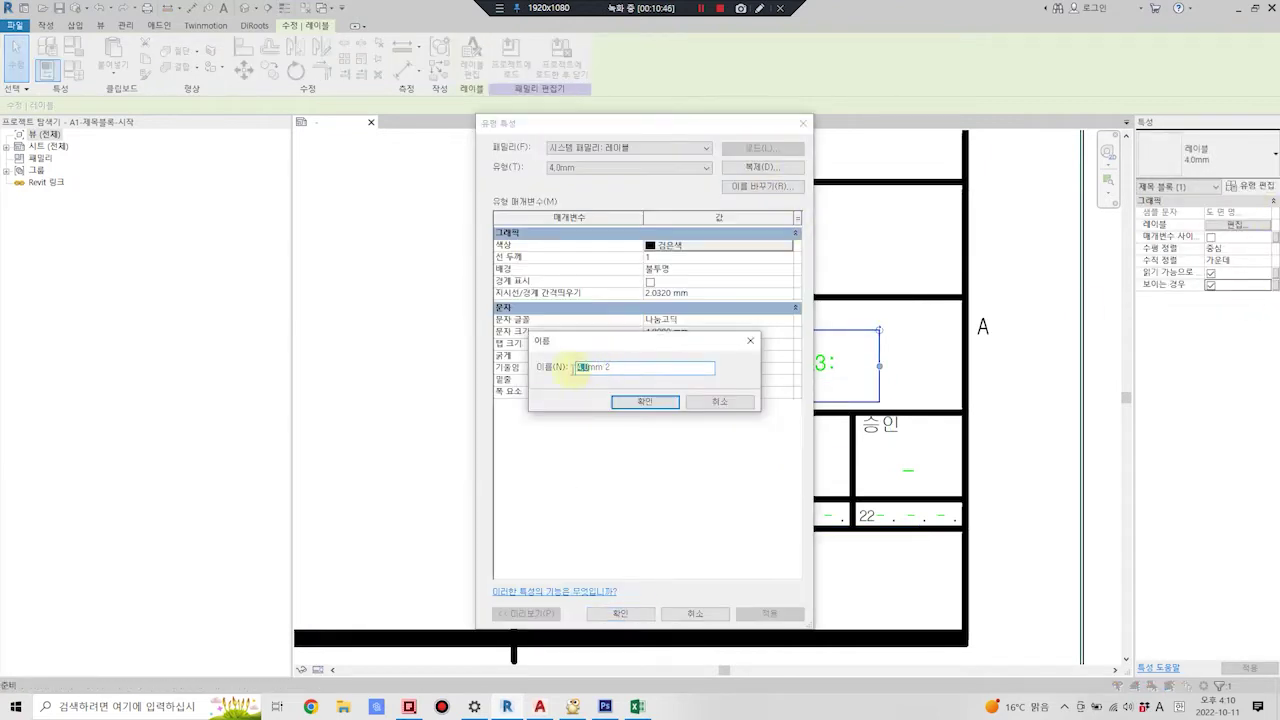
Give the spare label a new 3.0mm type and change its contents to 1/축척.
{"action": "left_click", "coordinate": [645, 401]}
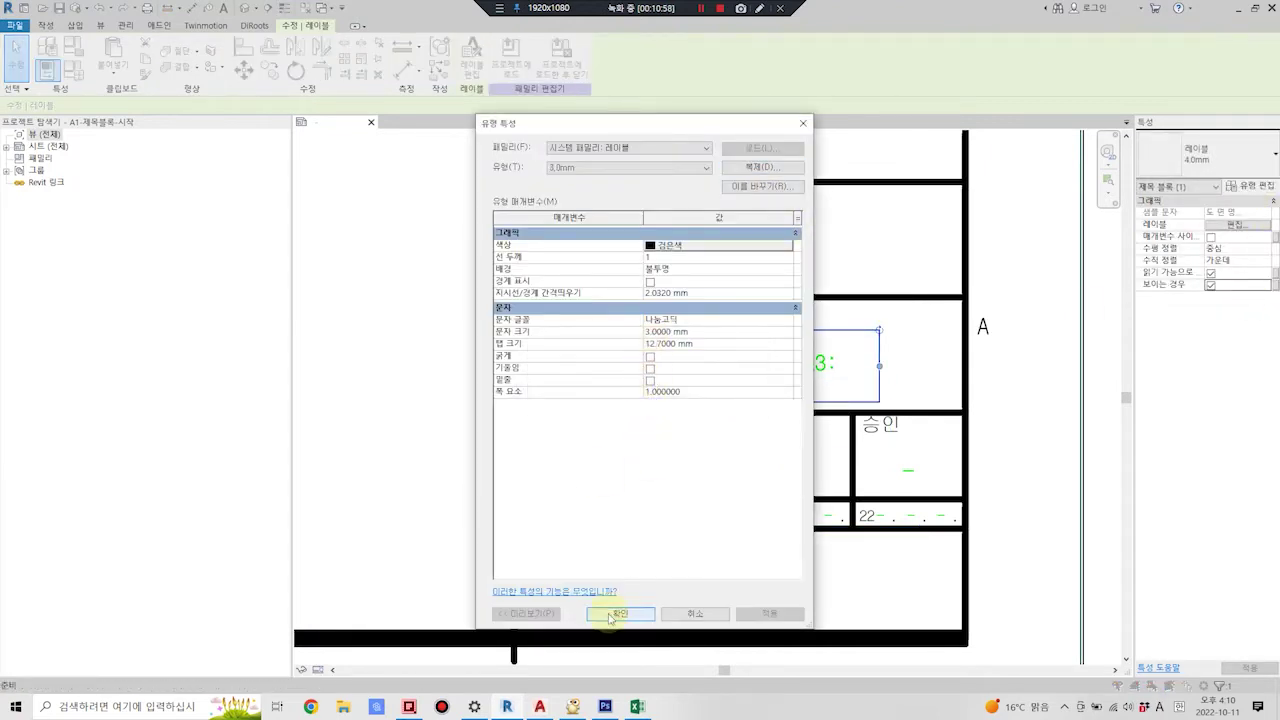
{"action": "left_click", "coordinate": [612, 614]}
{"action": "double_click", "coordinate": [730, 360]}
{"action": "left_click", "coordinate": [826, 302]}
{"action": "key", "text": "Return"}
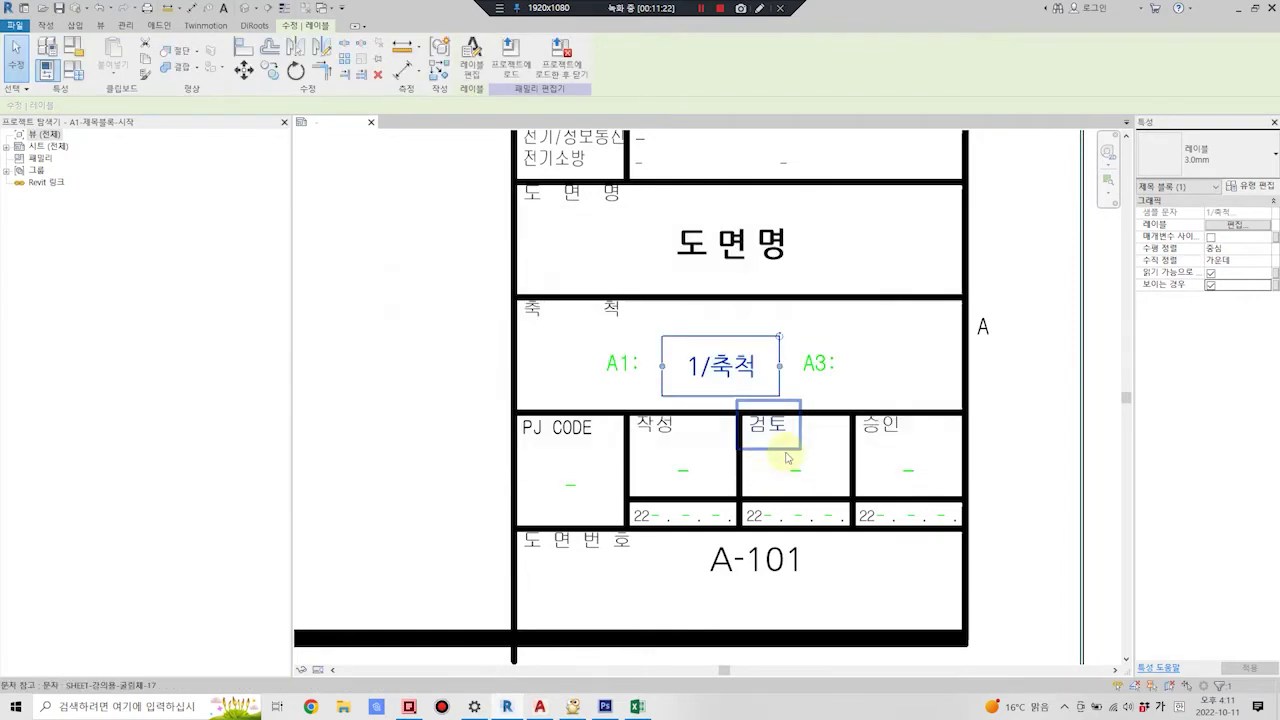
Position the 1/축척 label beside A1: and paste a copy beside A3:.
{"action": "scroll", "coordinate": [666, 330], "scroll_direction": "up", "scroll_amount": 2}
{"action": "left_click_drag", "start_coordinate": [720, 310], "coordinate": [662, 305]}
{"action": "key", "text": "ctrl+c"}
{"action": "key", "text": "ctrl+v"}
{"action": "left_click", "coordinate": [985, 302]}
{"action": "scroll", "coordinate": [783, 556], "scroll_direction": "down", "scroll_amount": 2}
{"action": "left_click", "coordinate": [780, 505]}
{"action": "scroll", "coordinate": [783, 556], "scroll_direction": "down", "scroll_amount": 1}
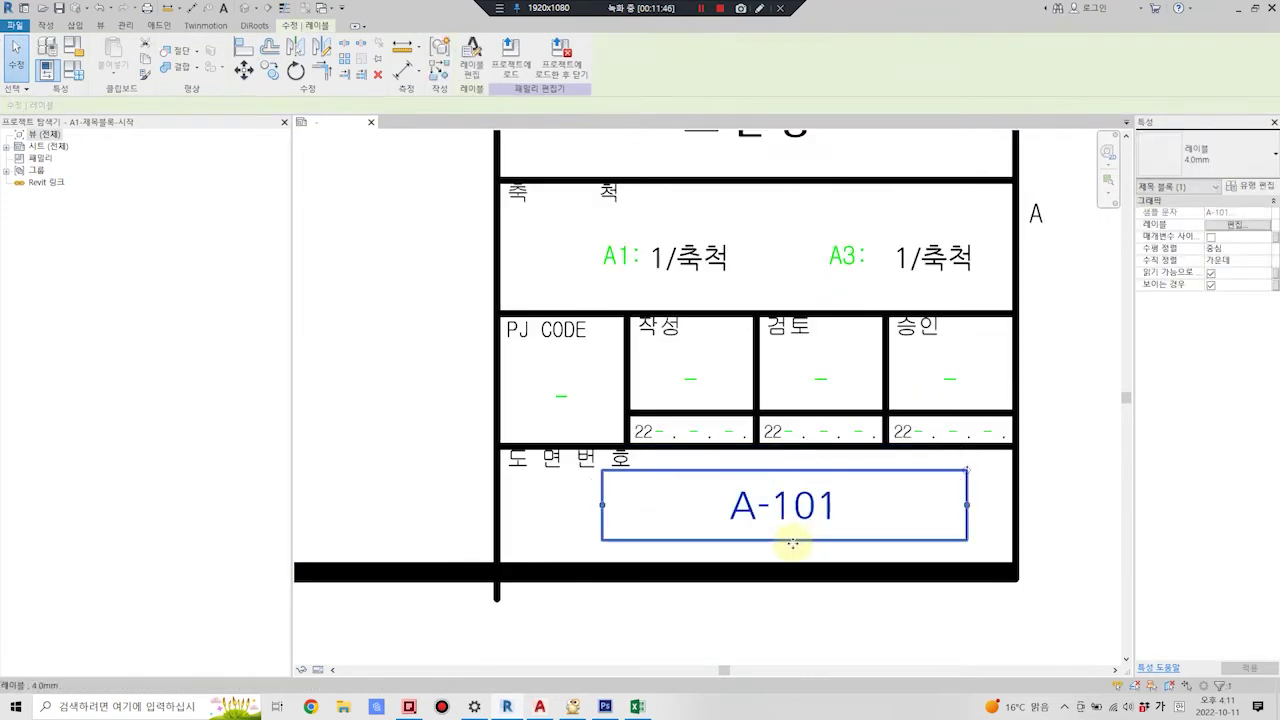
{"action": "scroll", "coordinate": [794, 537], "scroll_direction": "down", "scroll_amount": 2}
{"action": "scroll", "coordinate": [529, 431], "scroll_direction": "down", "scroll_amount": 3}
{"action": "left_click", "coordinate": [529, 431]}
{"action": "scroll", "coordinate": [535, 435], "scroll_direction": "up", "scroll_amount": 1}
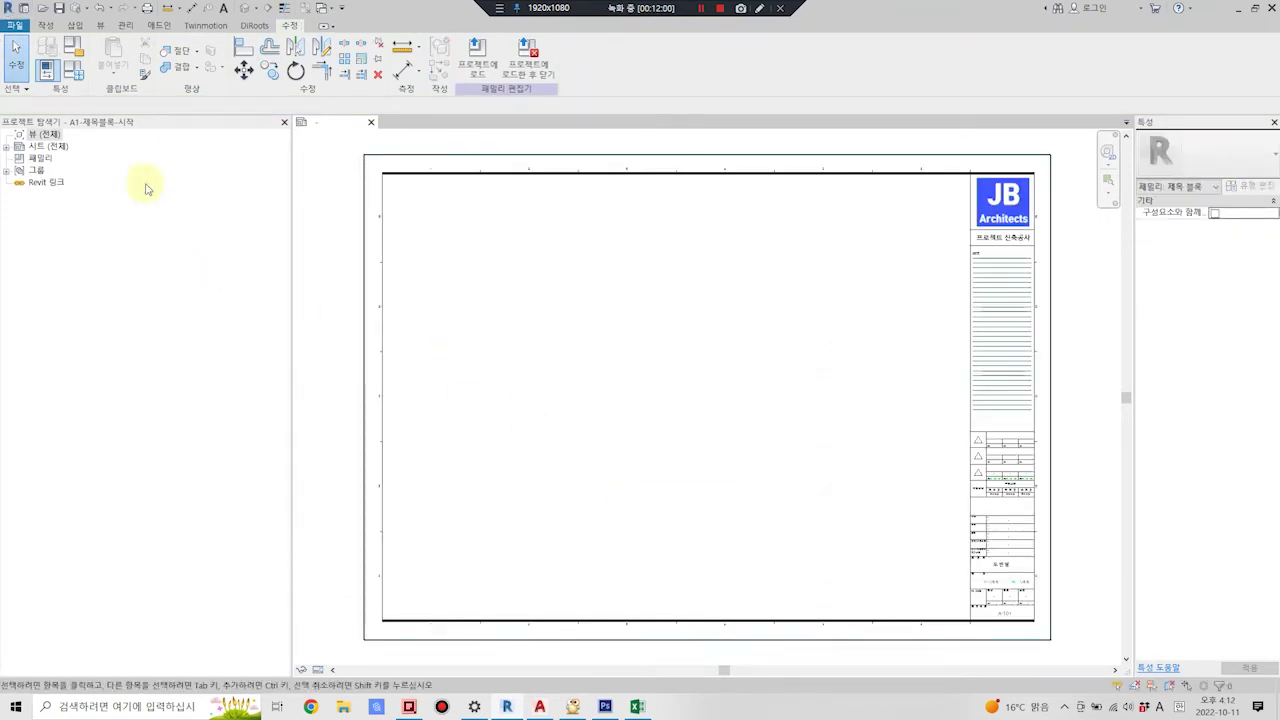
Close the title-block family view to return to the Recent Files screen.
{"action": "left_click", "coordinate": [12, 27]}
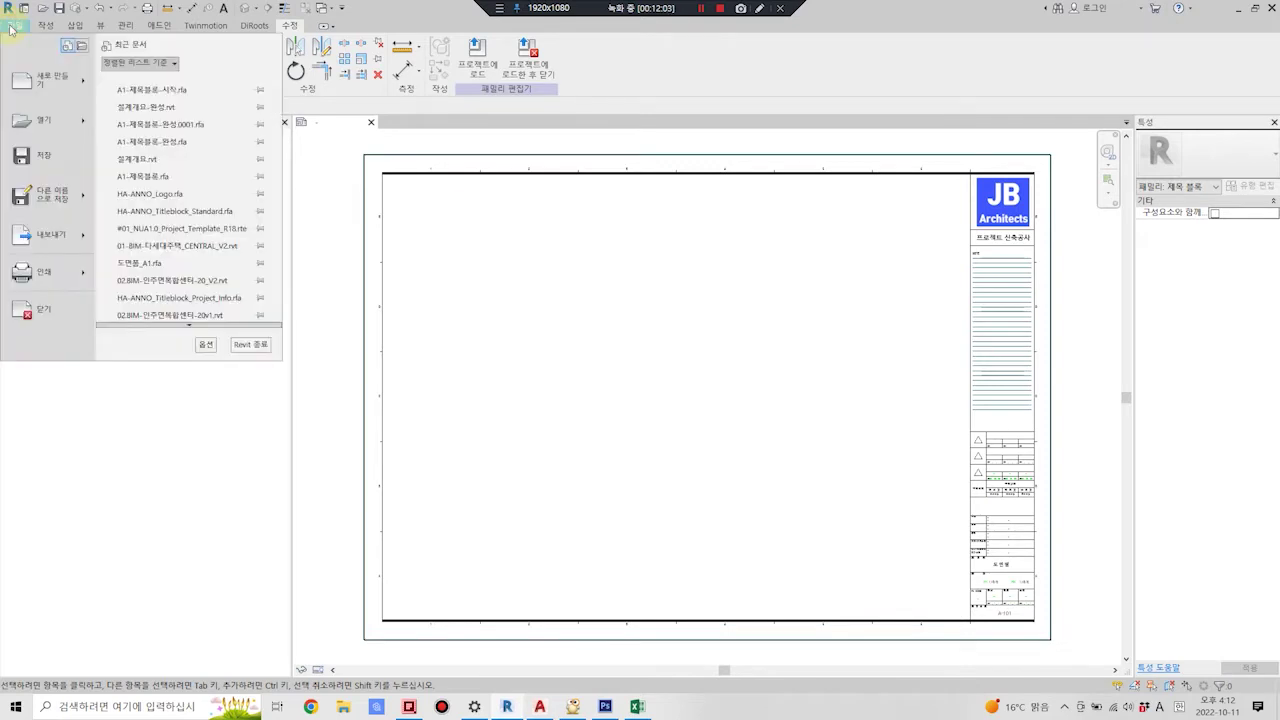
{"action": "left_click", "coordinate": [82, 162]}
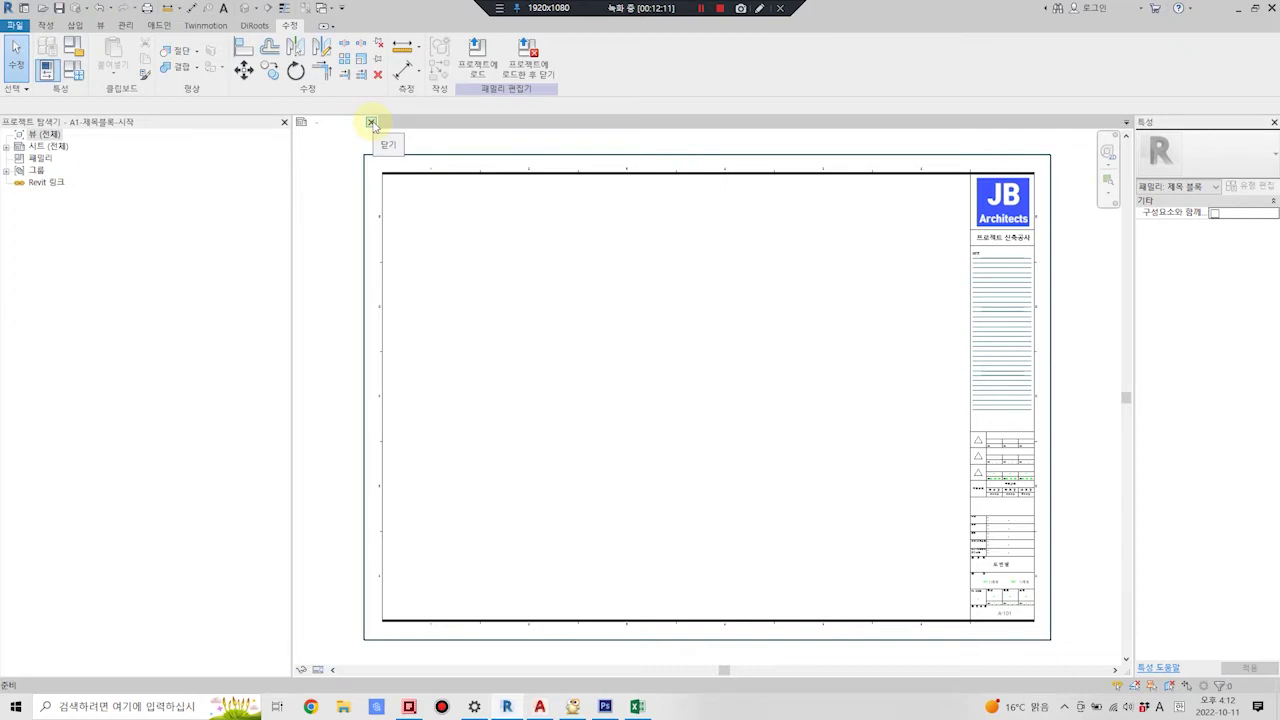
{"action": "left_click", "coordinate": [372, 122]}
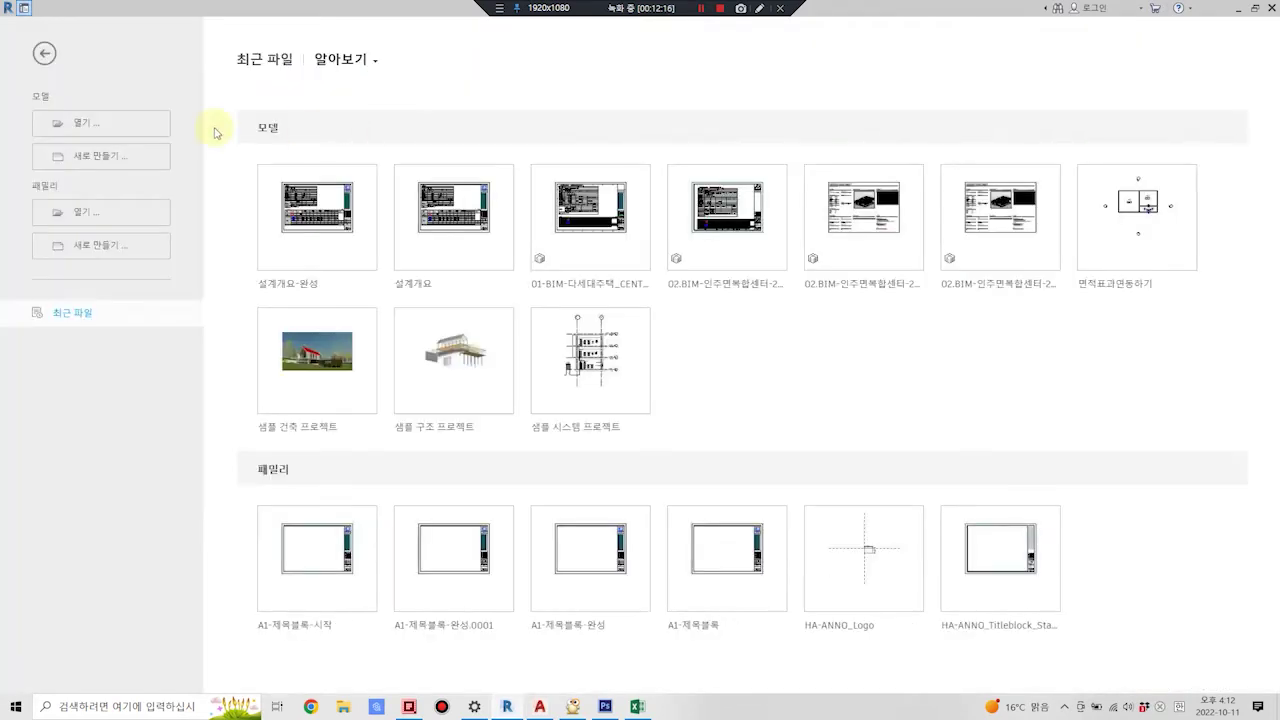
Create a new project with sheet A101, then reopen the A1-제목블록-시작 title-block family.
{"action": "left_click", "coordinate": [96, 160]}
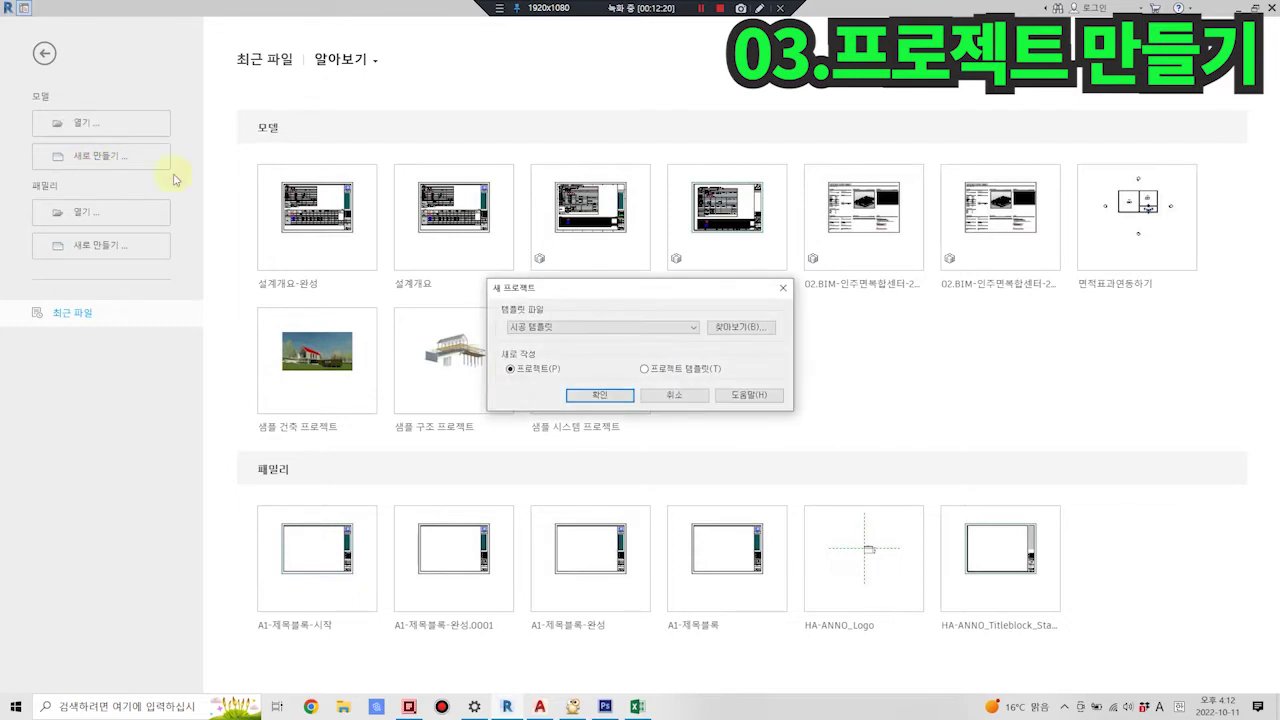
{"action": "left_click", "coordinate": [600, 396]}
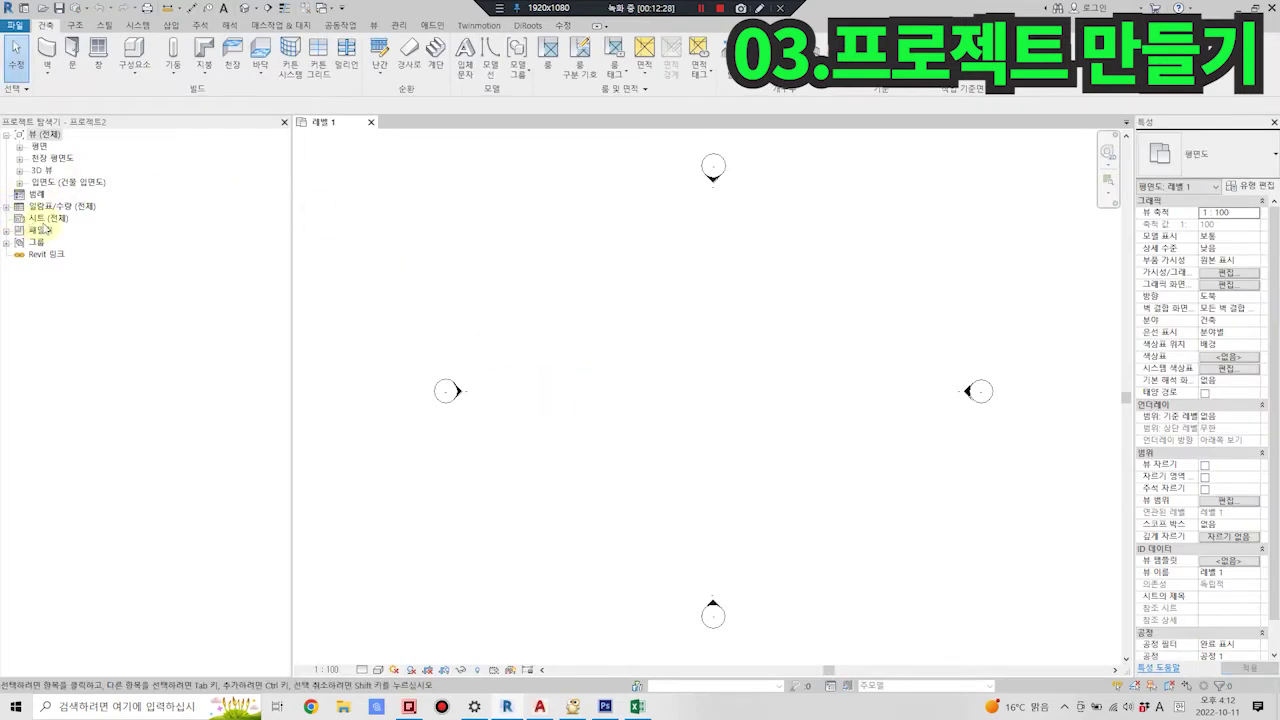
{"action": "left_click", "coordinate": [46, 220]}
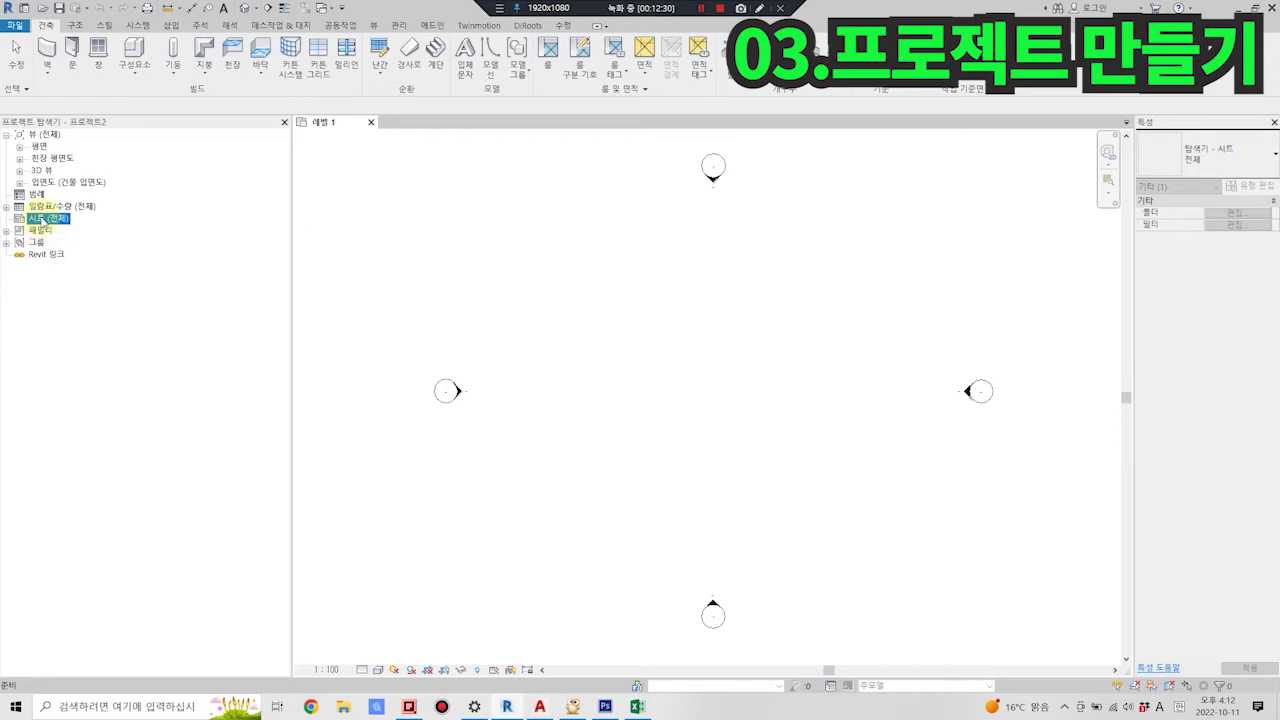
{"action": "right_click", "coordinate": [33, 220]}
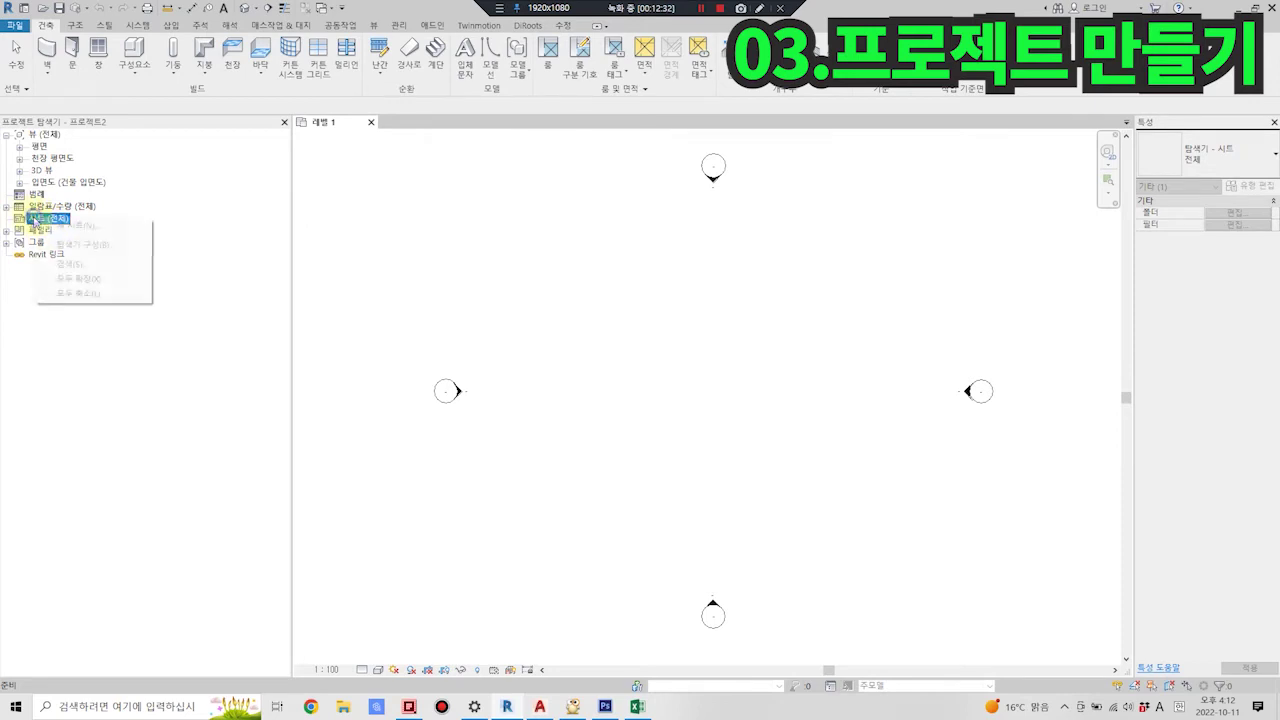
{"action": "left_click", "coordinate": [50, 228]}
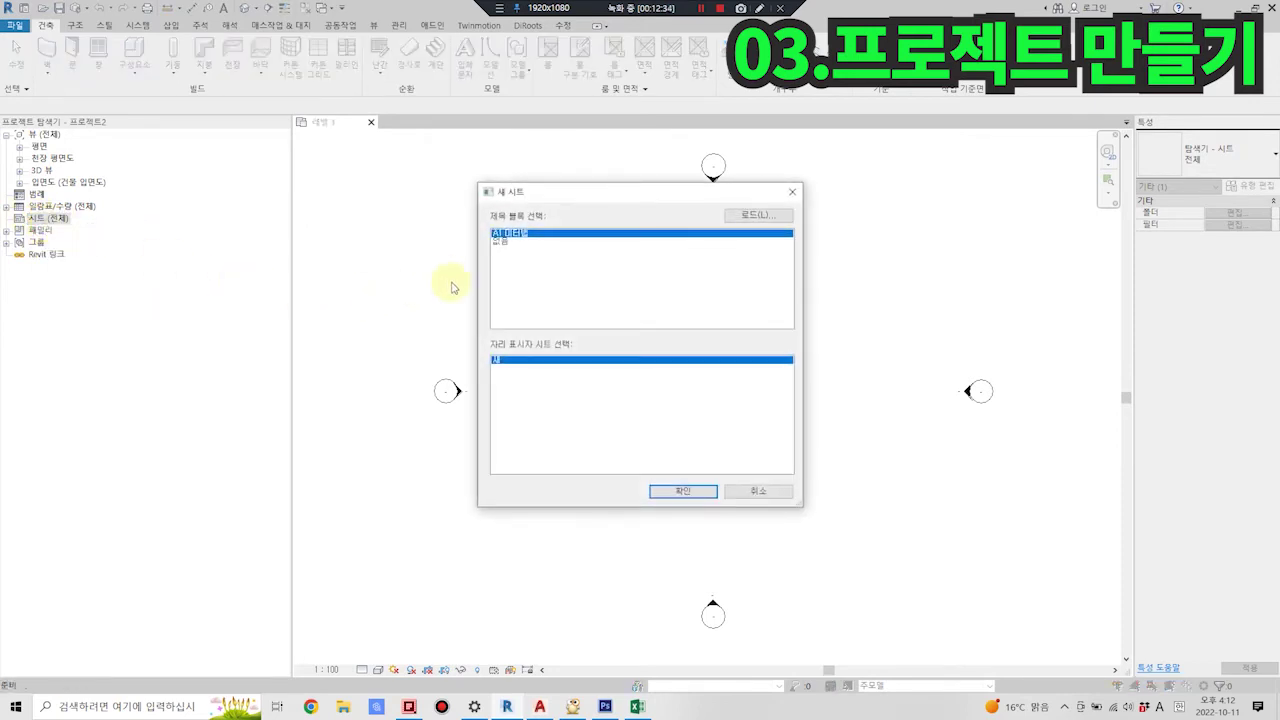
{"action": "left_click", "coordinate": [694, 494]}
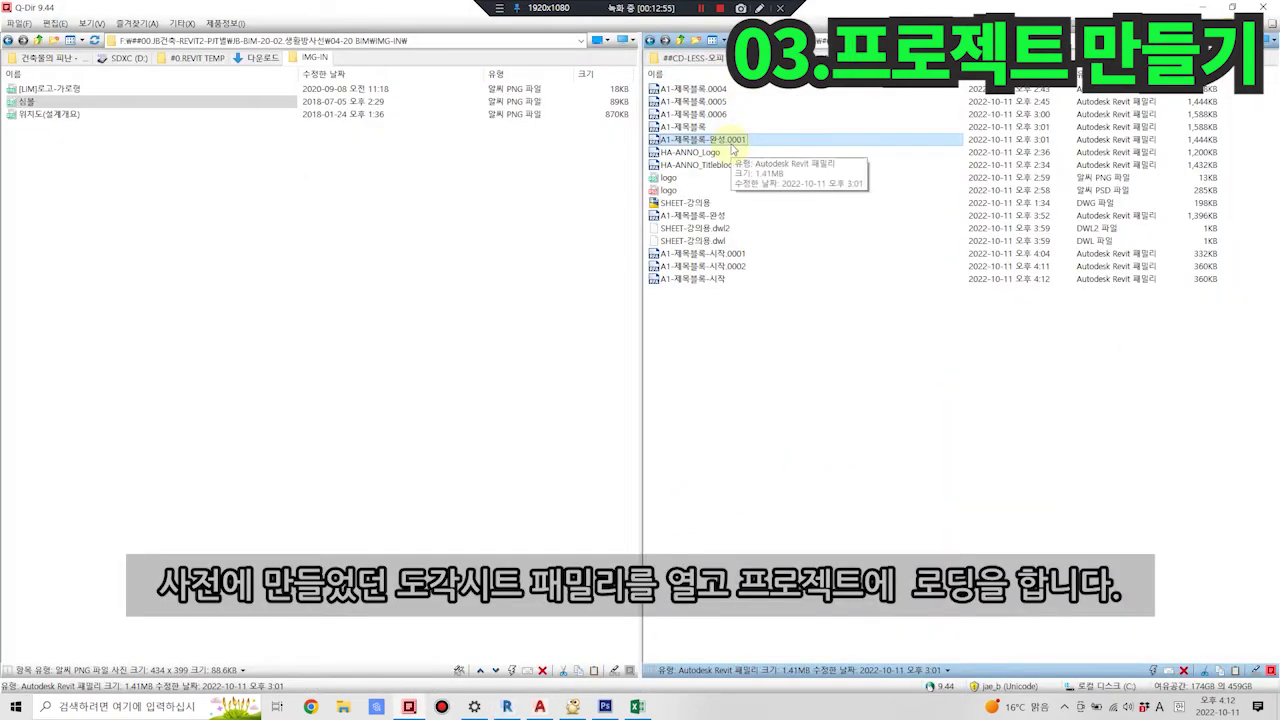
{"action": "left_click", "coordinate": [724, 281]}
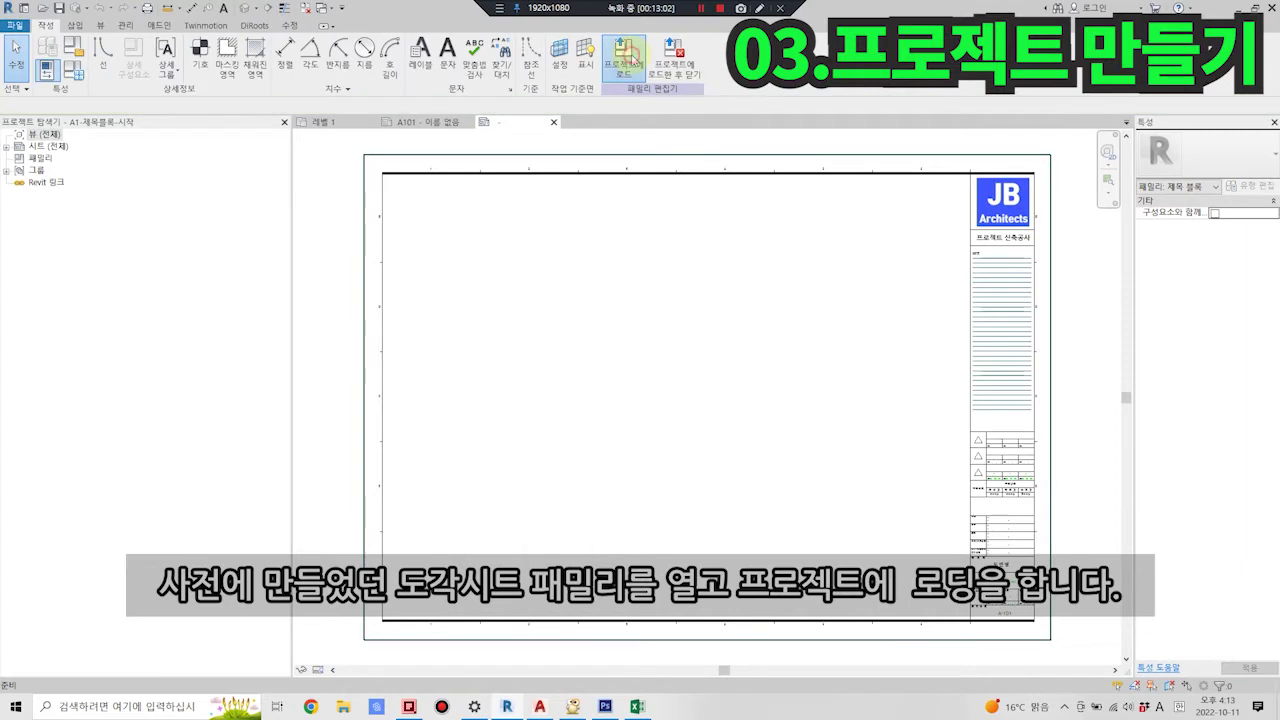
Load A1-제목블록-시작 onto sheet A101 and save the project as 시트 작성 및 설계개요 작성법.
{"action": "left_click", "coordinate": [630, 60]}
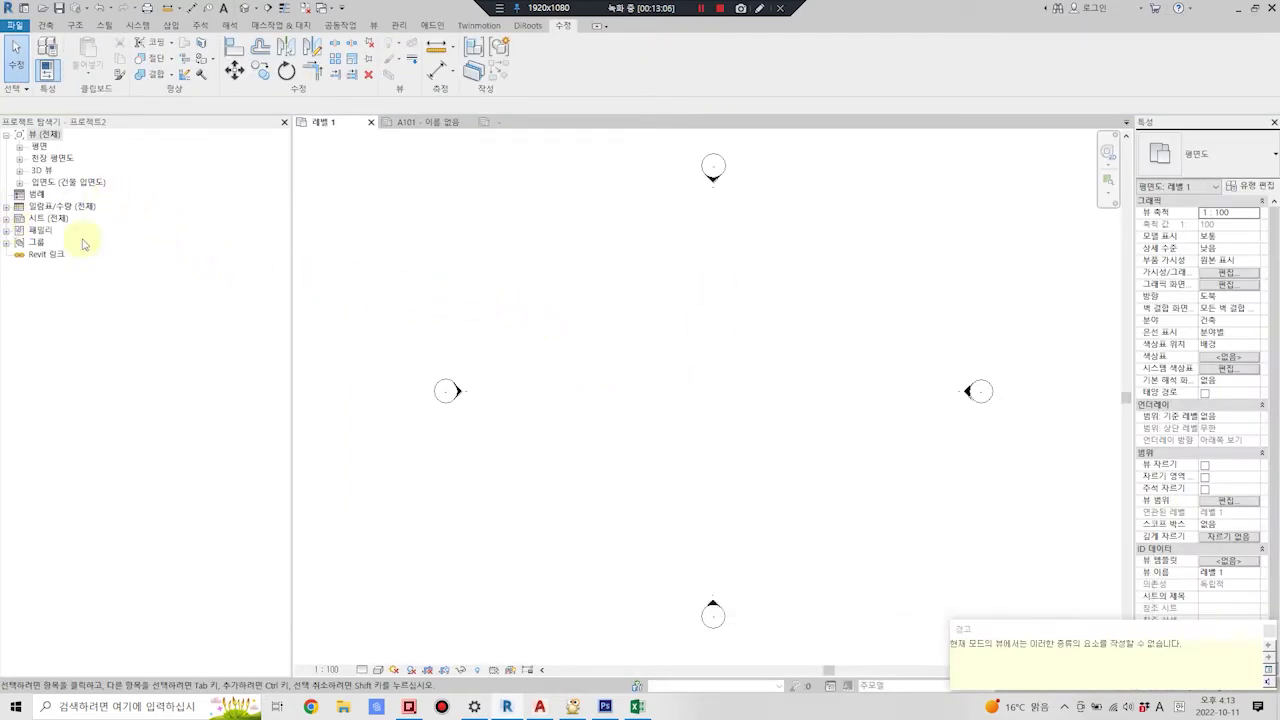
{"action": "left_click", "coordinate": [7, 218]}
{"action": "double_click", "coordinate": [60, 230]}
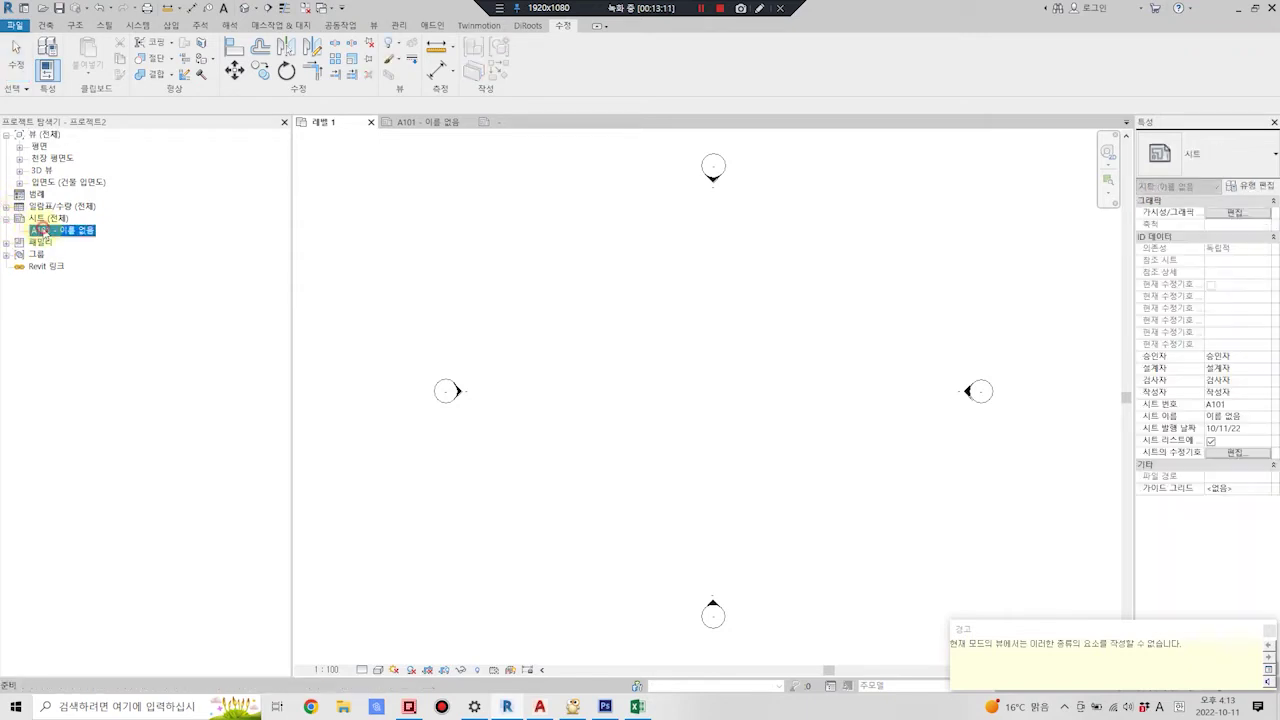
{"action": "left_click", "coordinate": [1023, 338]}
{"action": "left_click", "coordinate": [1235, 158]}
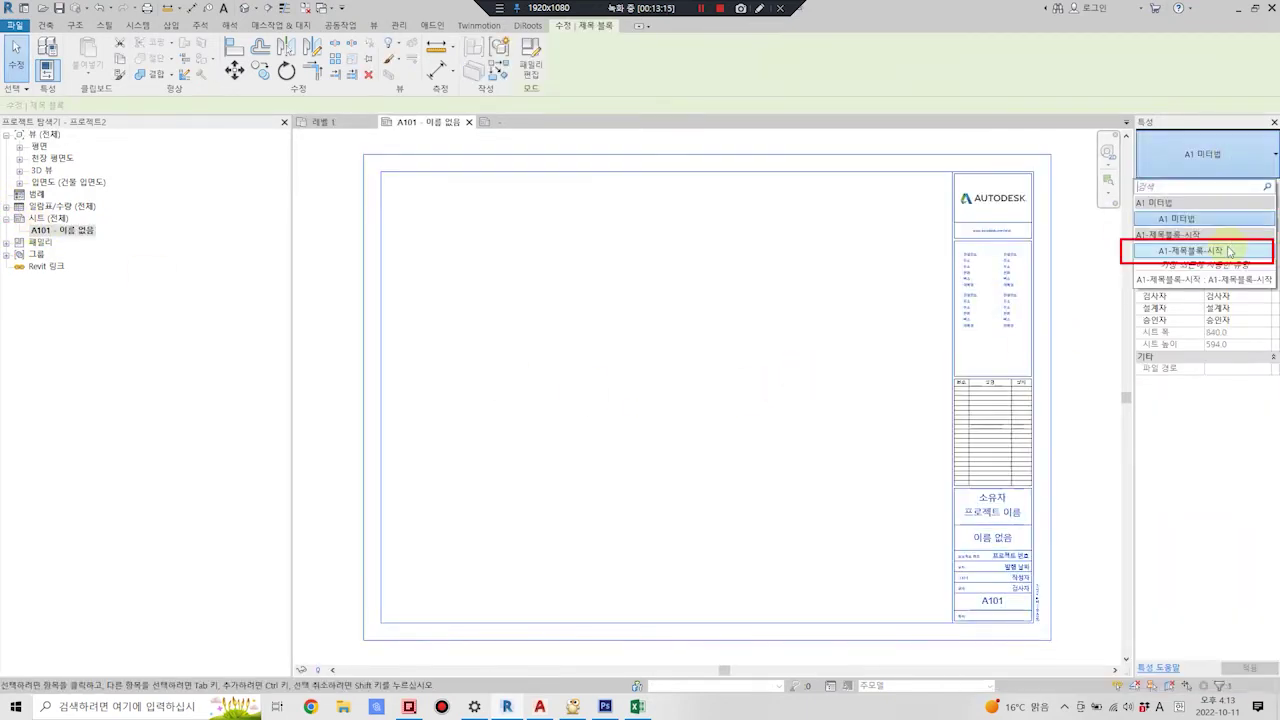
{"action": "left_click", "coordinate": [1230, 251]}
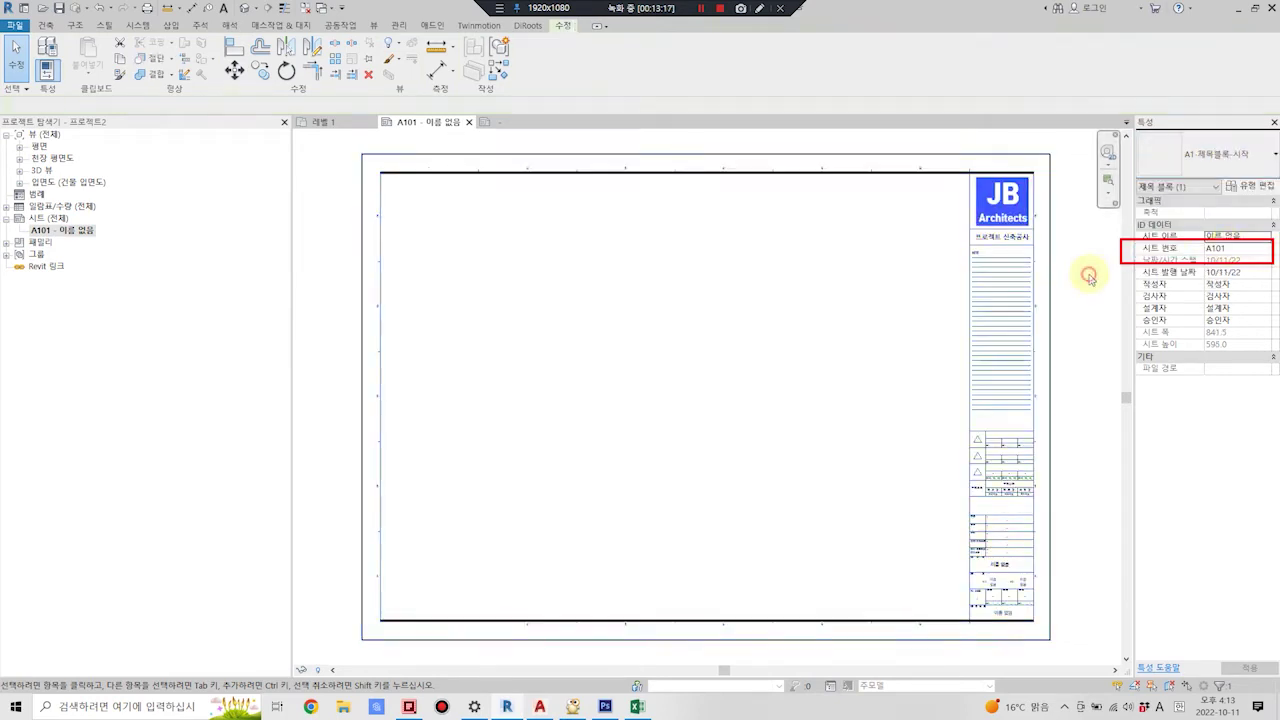
{"action": "left_click", "coordinate": [43, 8]}
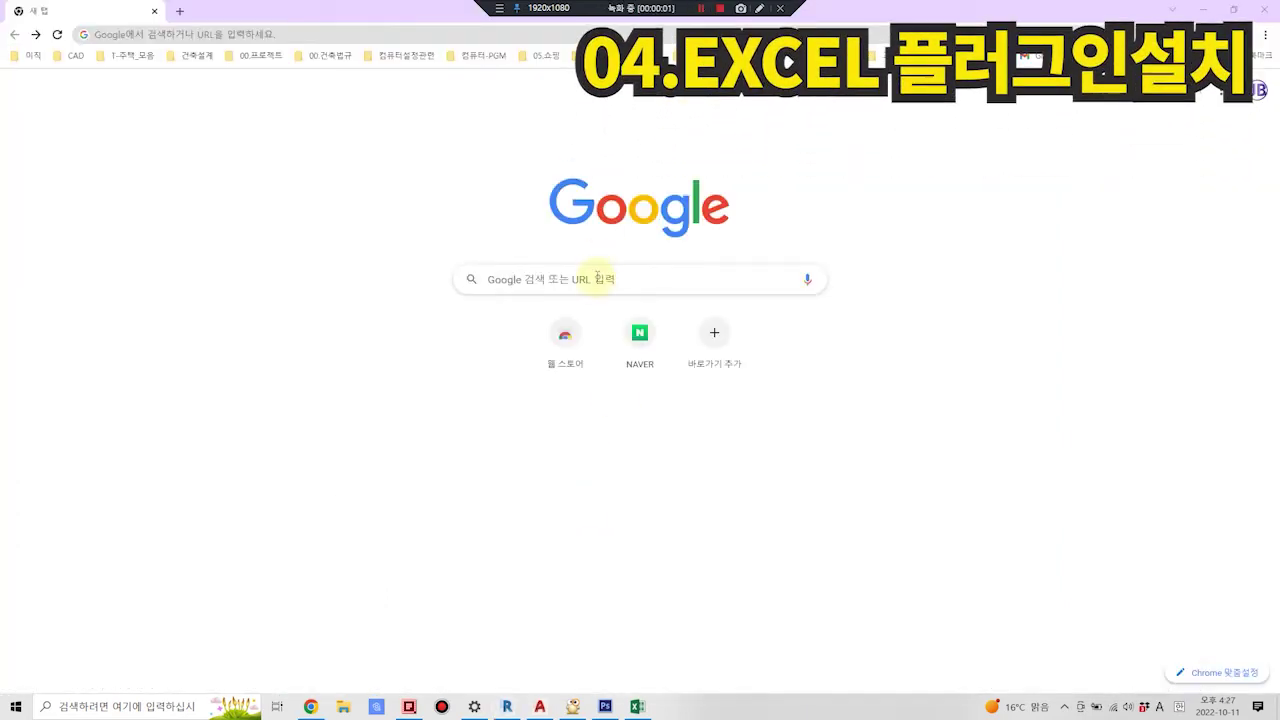
{"action": "left_click", "coordinate": [597, 279]}
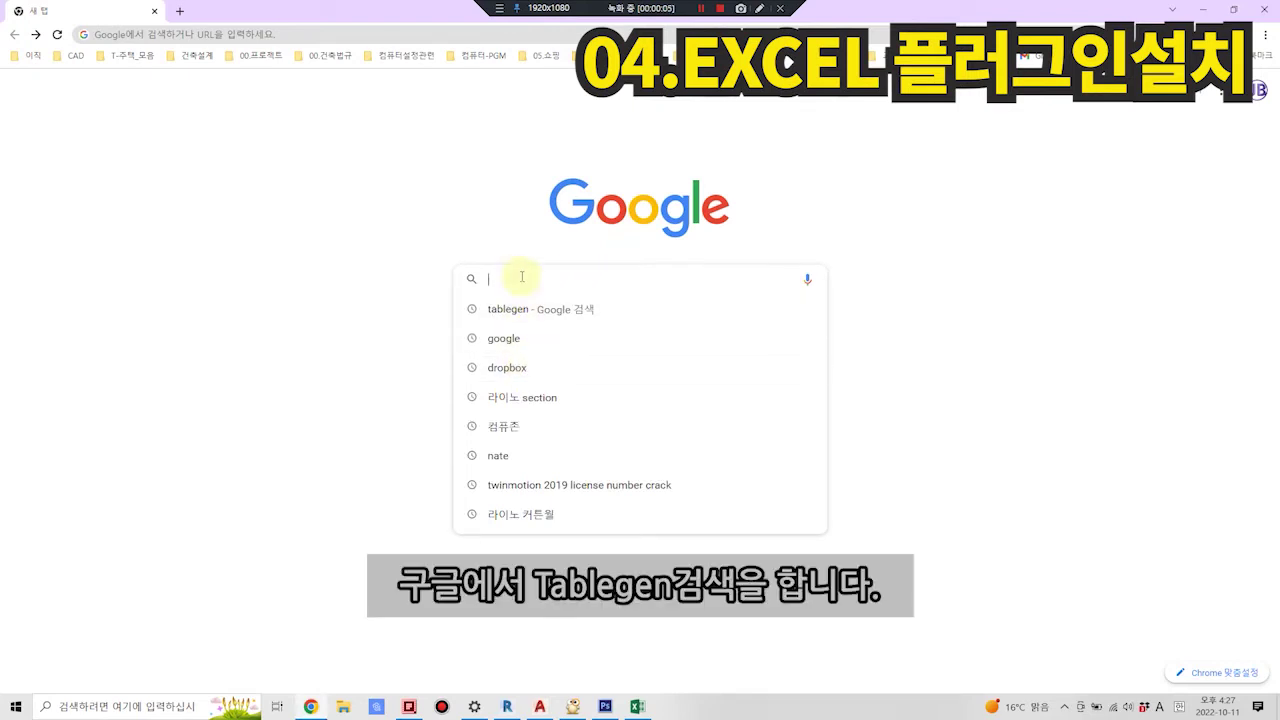
Search Google for TableGen and open its Autodesk App Store page.
{"action": "type", "text": "TableGen_1330"}
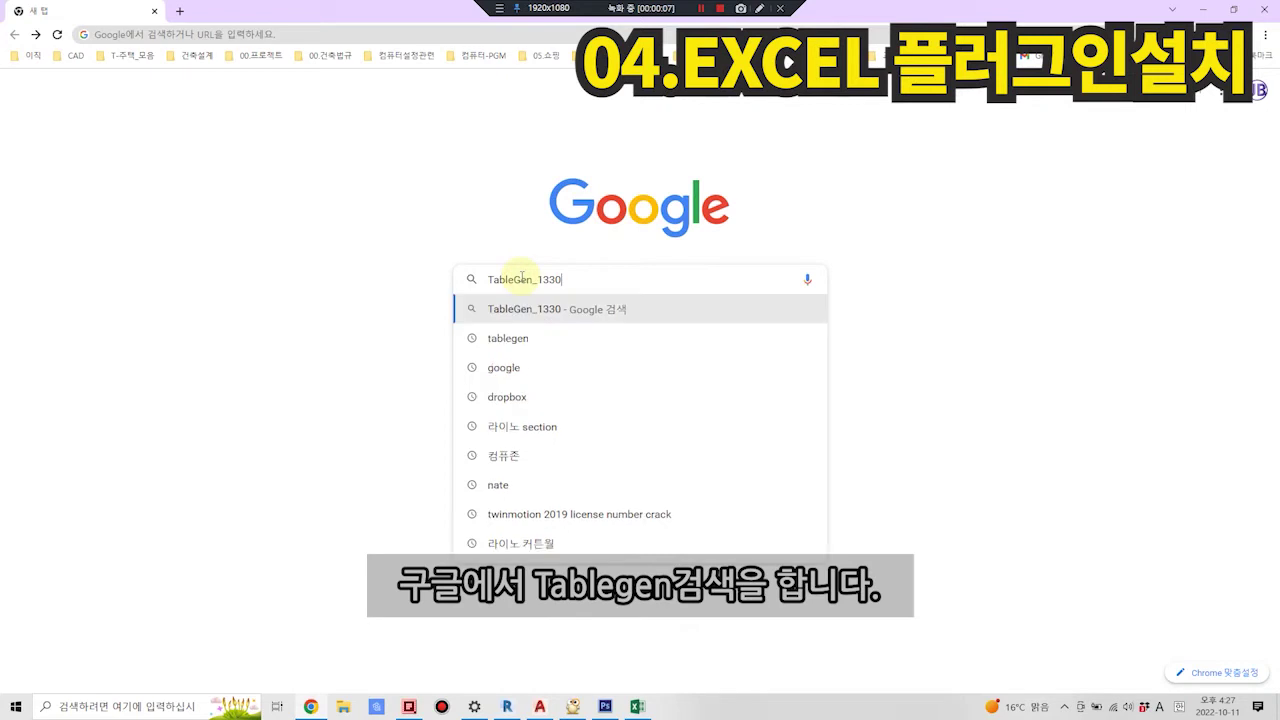
{"action": "key", "text": "BackSpace"}
{"action": "key", "text": "BackSpace"}
{"action": "key", "text": "BackSpace"}
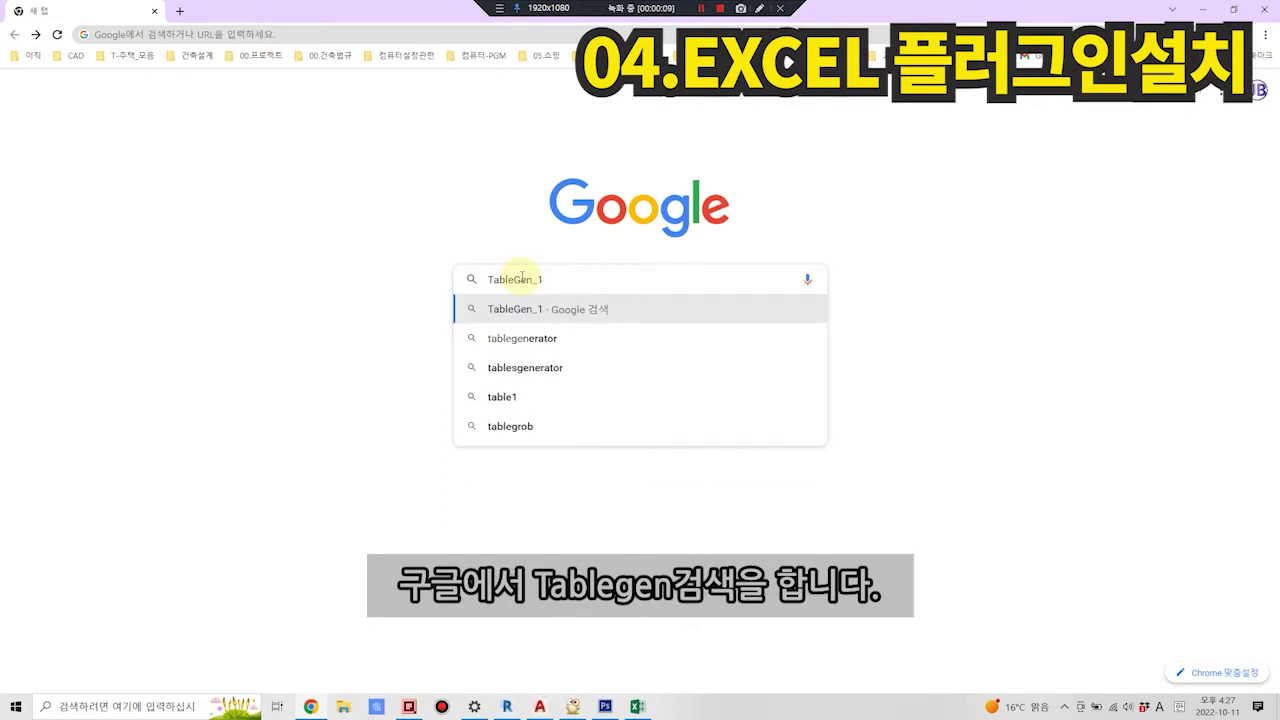
{"action": "key", "text": "BackSpace"}
{"action": "key", "text": "BackSpace"}
{"action": "key", "text": "Return"}
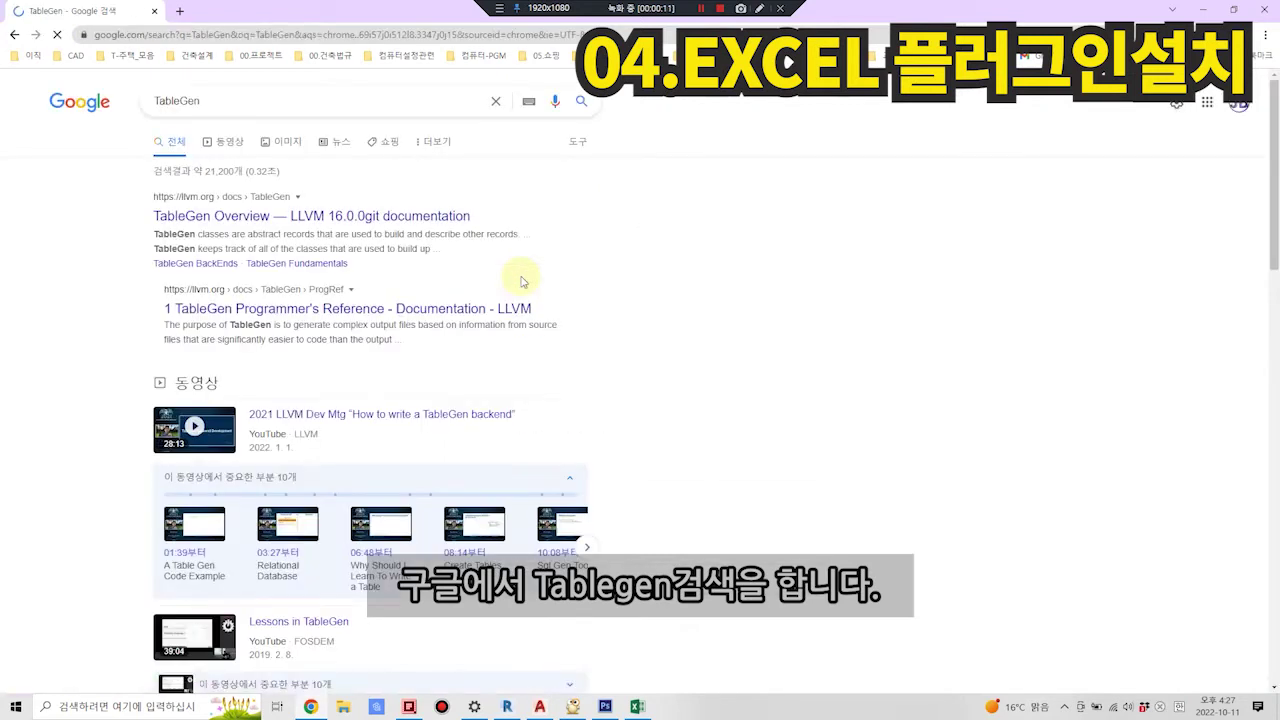
{"action": "scroll", "coordinate": [522, 281], "scroll_direction": "down", "scroll_amount": 2}
{"action": "scroll", "coordinate": [522, 281], "scroll_direction": "down", "scroll_amount": 3}
{"action": "scroll", "coordinate": [522, 279], "scroll_direction": "down", "scroll_amount": 3}
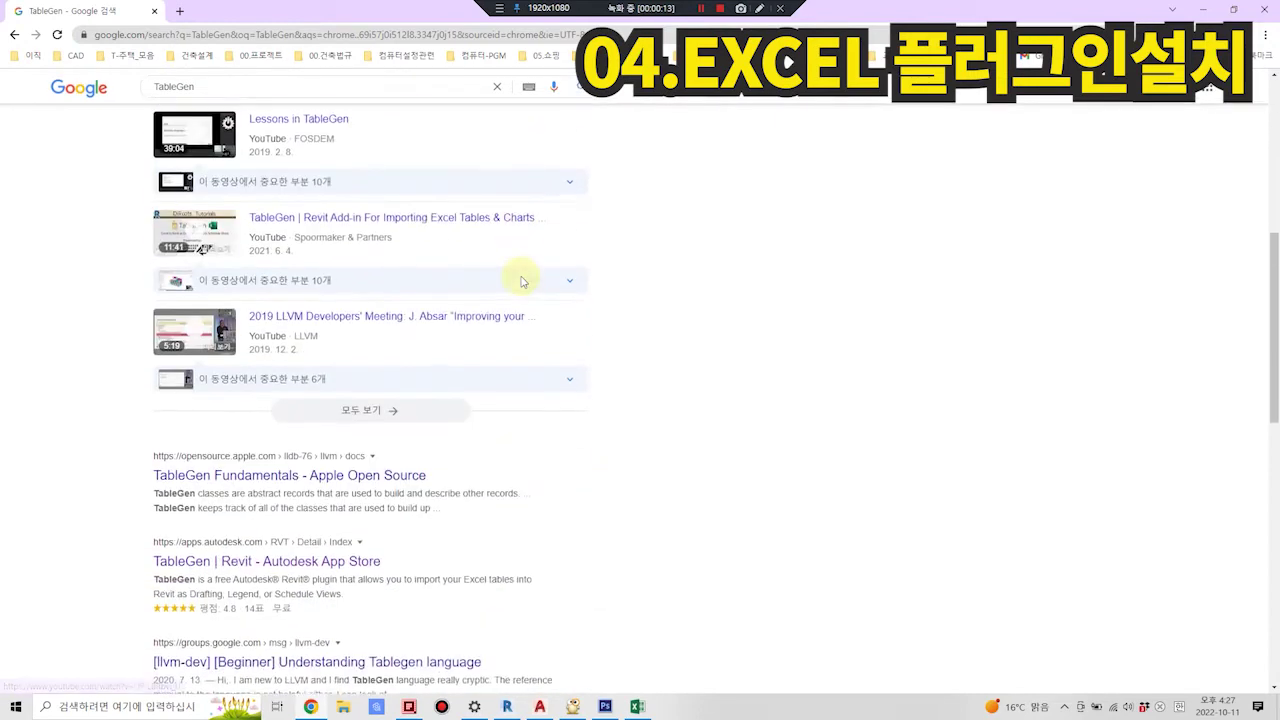
{"action": "scroll", "coordinate": [522, 279], "scroll_direction": "down", "scroll_amount": 2}
{"action": "left_click", "coordinate": [337, 416]}
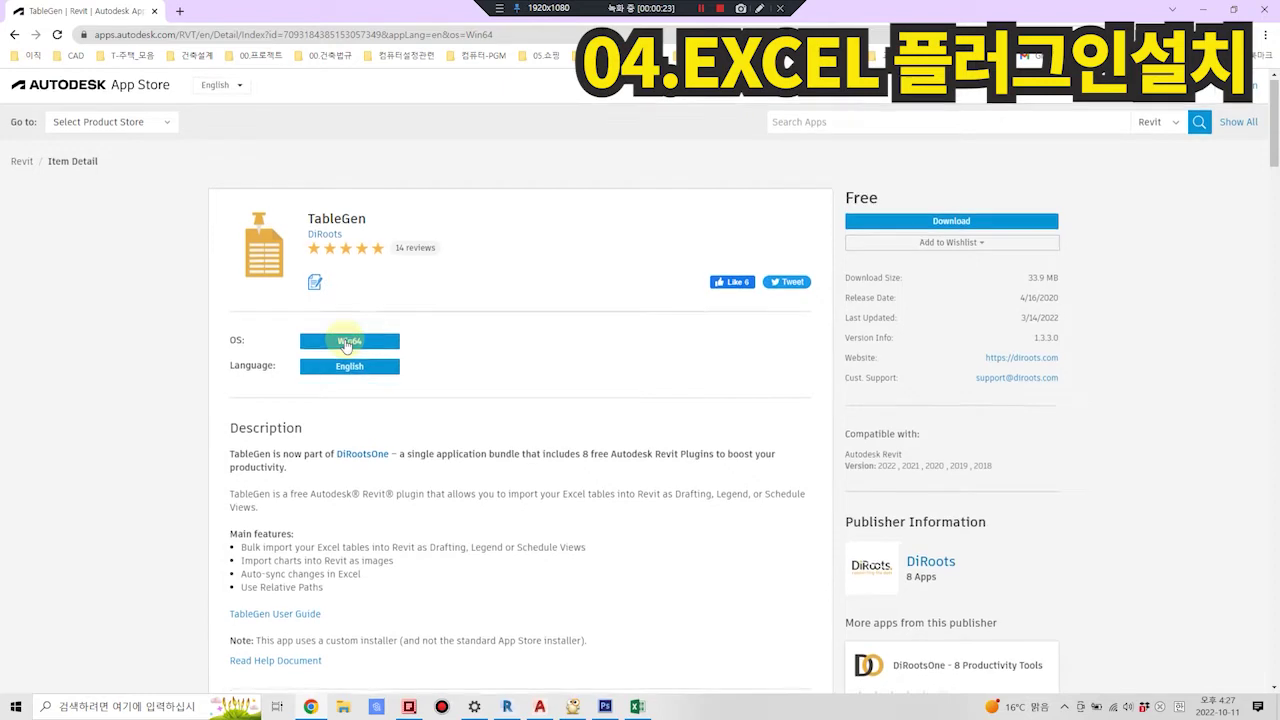
Review the TableGen description and screenshots, then start its free download.
{"action": "scroll", "coordinate": [345, 343], "scroll_direction": "down", "scroll_amount": 5}
{"action": "scroll", "coordinate": [343, 340], "scroll_direction": "down", "scroll_amount": 2}
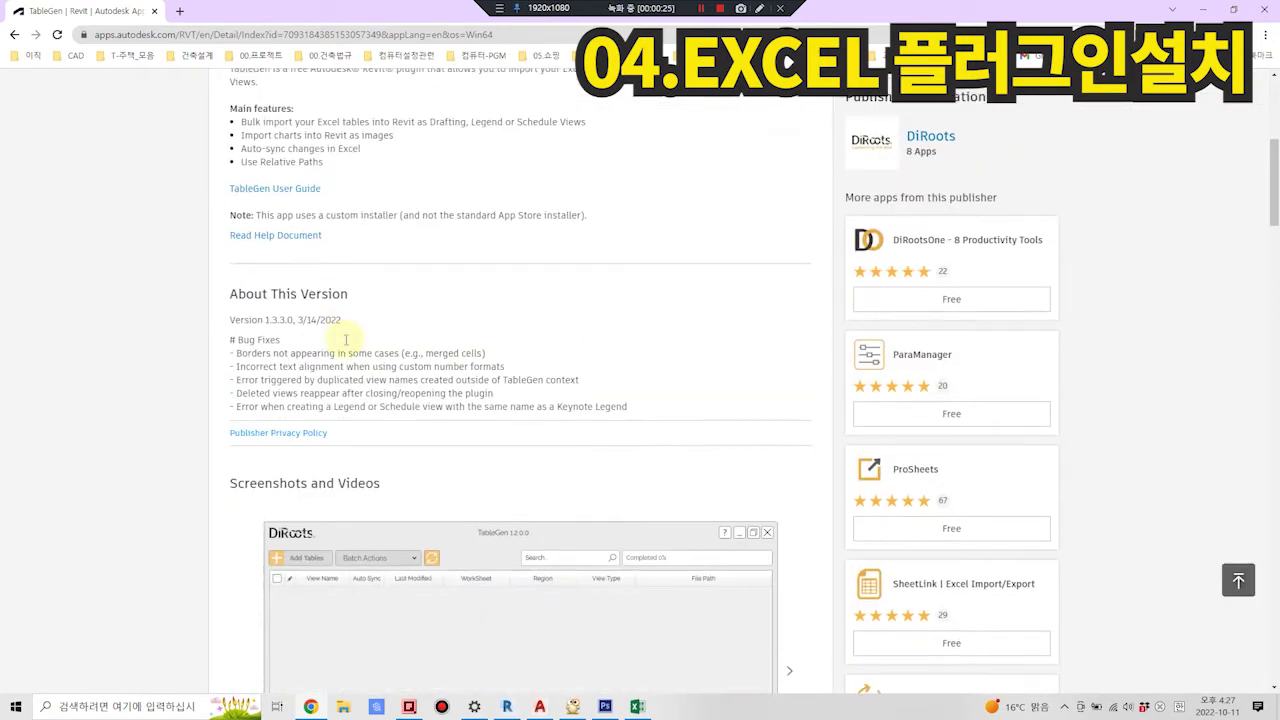
{"action": "scroll", "coordinate": [345, 343], "scroll_direction": "down", "scroll_amount": 3}
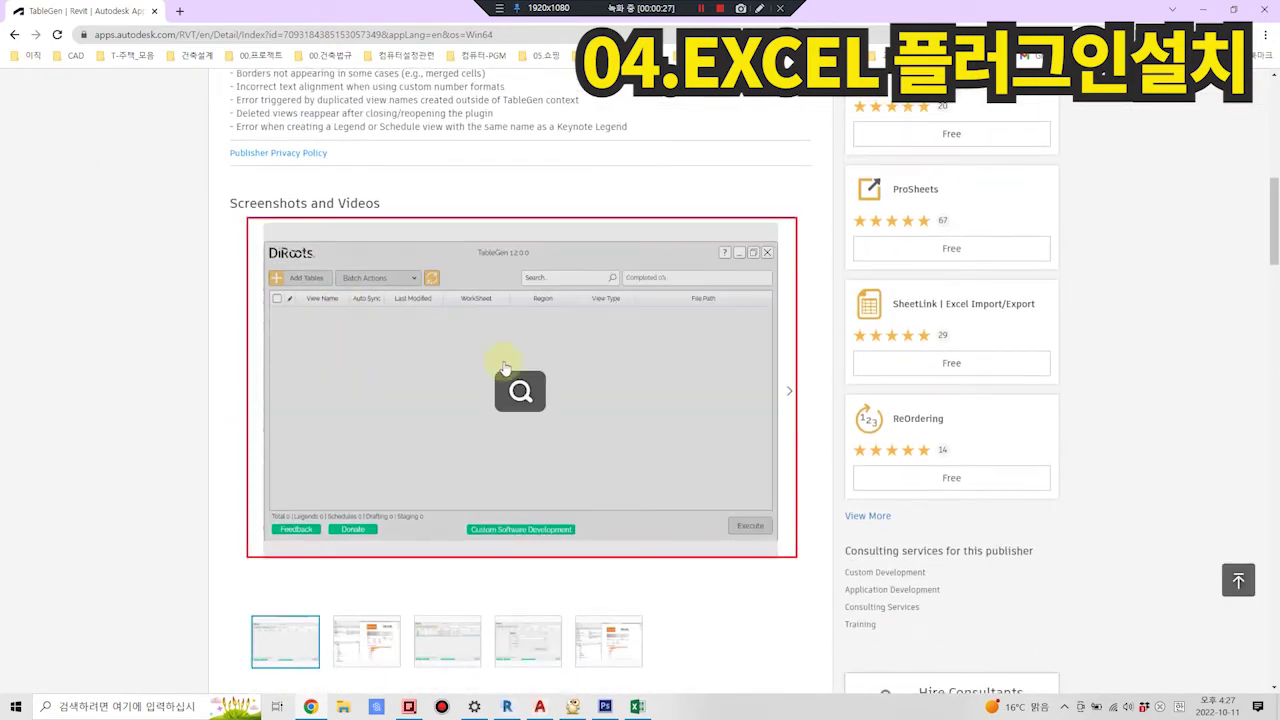
{"action": "scroll", "coordinate": [440, 332], "scroll_direction": "down", "scroll_amount": 2}
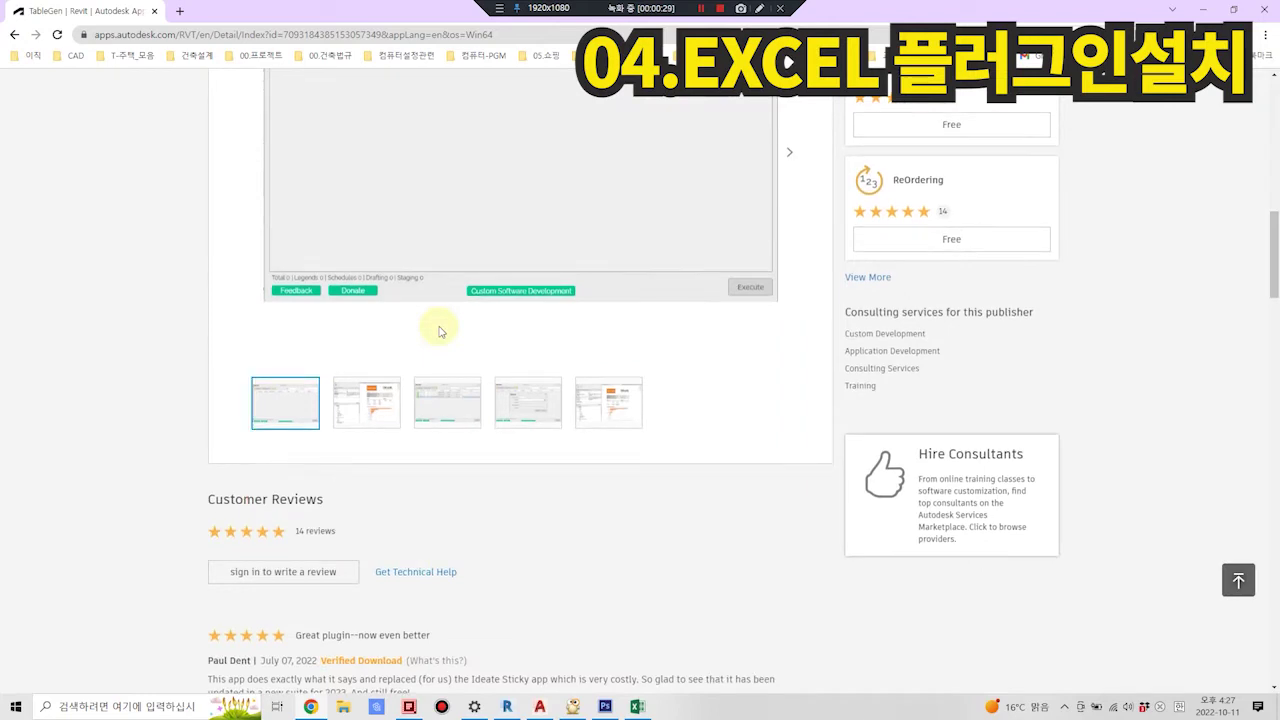
{"action": "scroll", "coordinate": [440, 332], "scroll_direction": "down", "scroll_amount": 2}
{"action": "scroll", "coordinate": [440, 332], "scroll_direction": "down", "scroll_amount": 1}
{"action": "scroll", "coordinate": [440, 332], "scroll_direction": "up", "scroll_amount": 1}
{"action": "scroll", "coordinate": [440, 332], "scroll_direction": "up", "scroll_amount": 3}
{"action": "scroll", "coordinate": [440, 332], "scroll_direction": "up", "scroll_amount": 1}
{"action": "scroll", "coordinate": [440, 328], "scroll_direction": "up", "scroll_amount": 2}
{"action": "scroll", "coordinate": [440, 330], "scroll_direction": "up", "scroll_amount": 2}
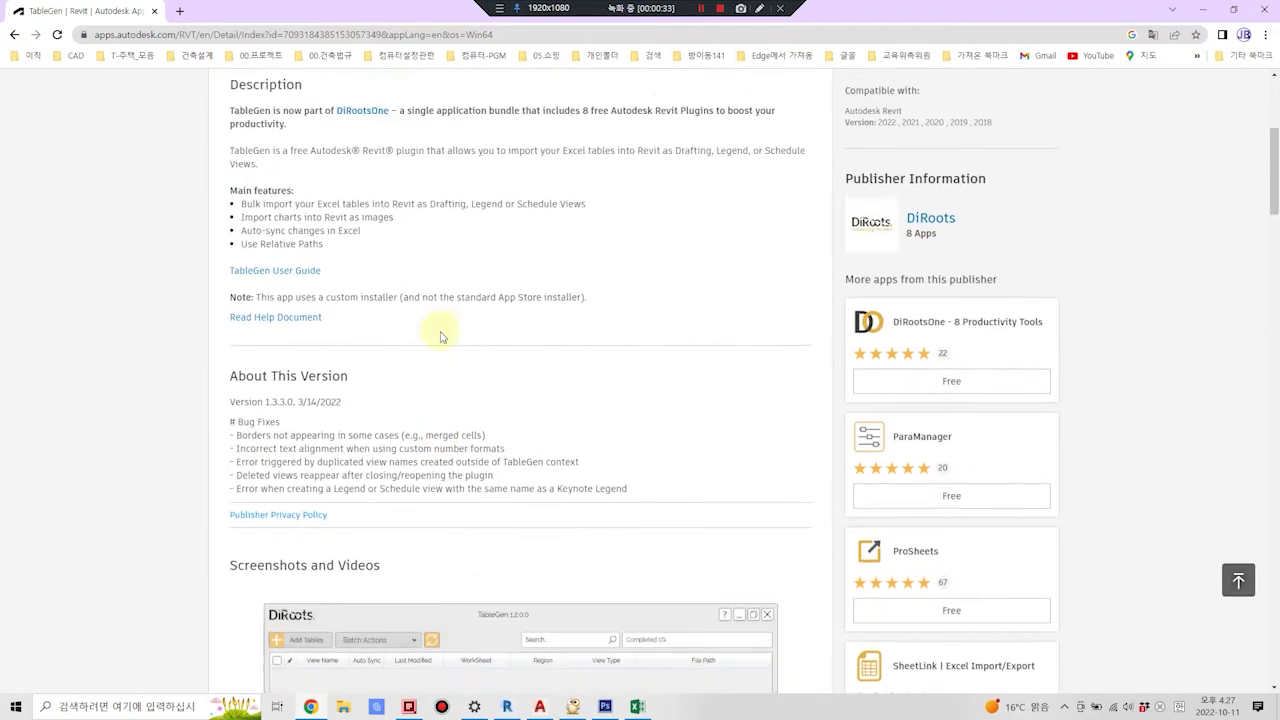
{"action": "scroll", "coordinate": [441, 340], "scroll_direction": "up", "scroll_amount": 1}
{"action": "scroll", "coordinate": [440, 362], "scroll_direction": "up", "scroll_amount": 1}
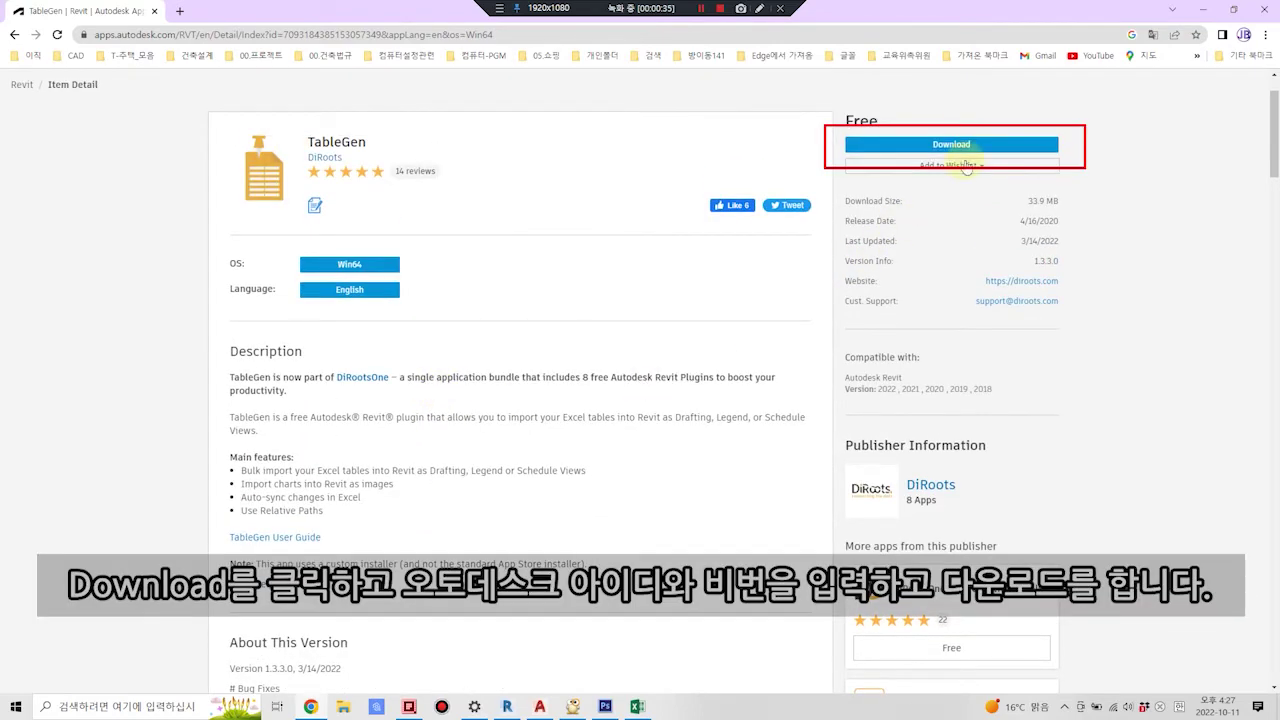
{"action": "left_click", "coordinate": [971, 147]}
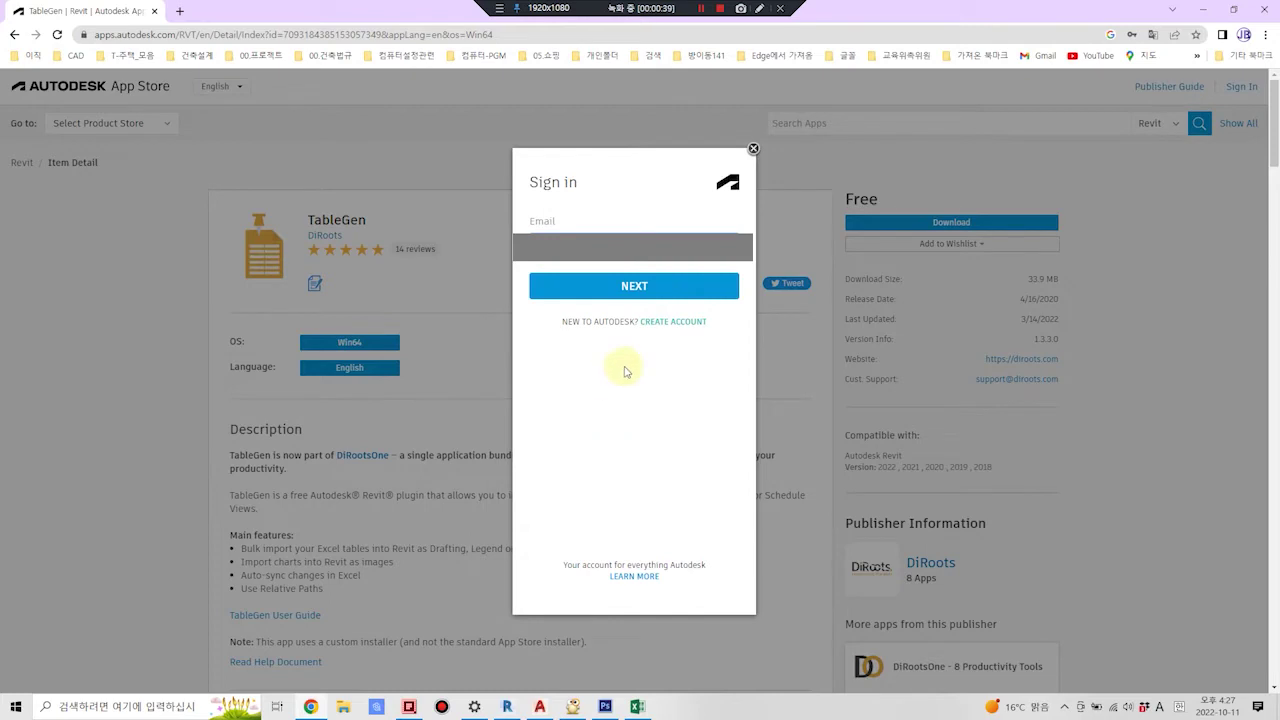
Sign in to the Autodesk App Store with the account e-mail and password and start downloading TableGen_1330.exe.
{"action": "left_click", "coordinate": [622, 286]}
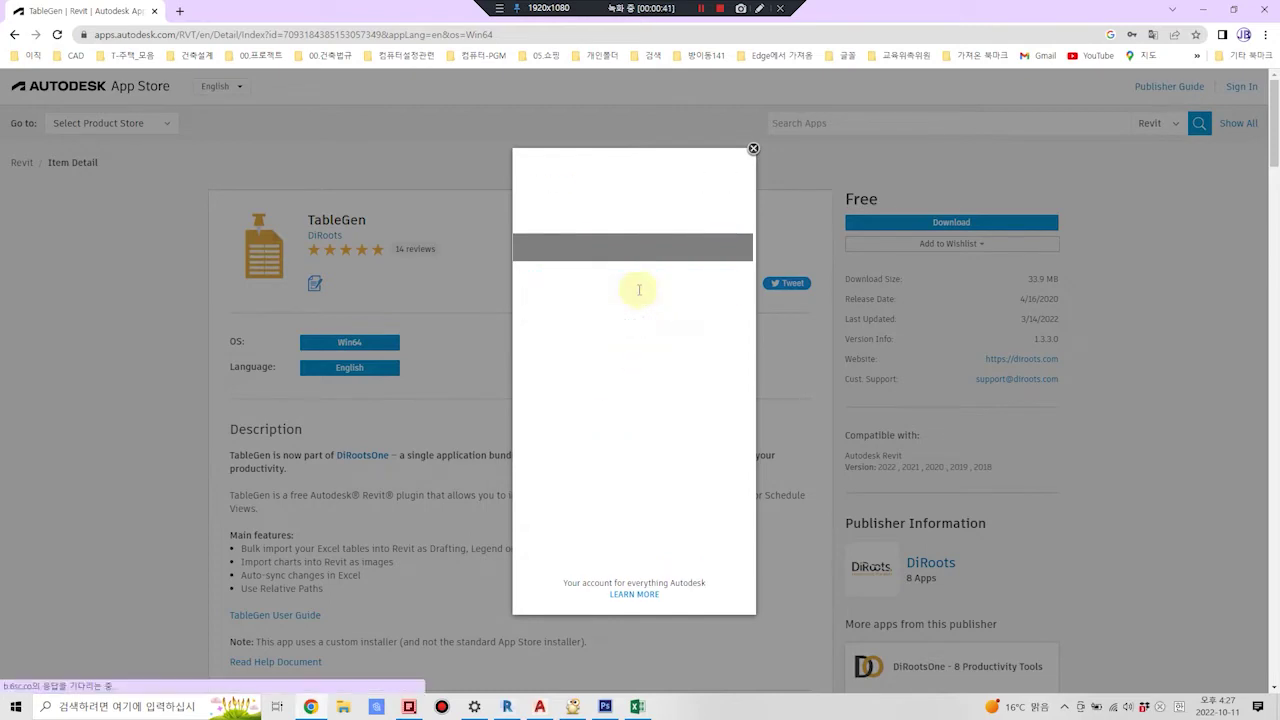
{"action": "left_click", "coordinate": [625, 339]}
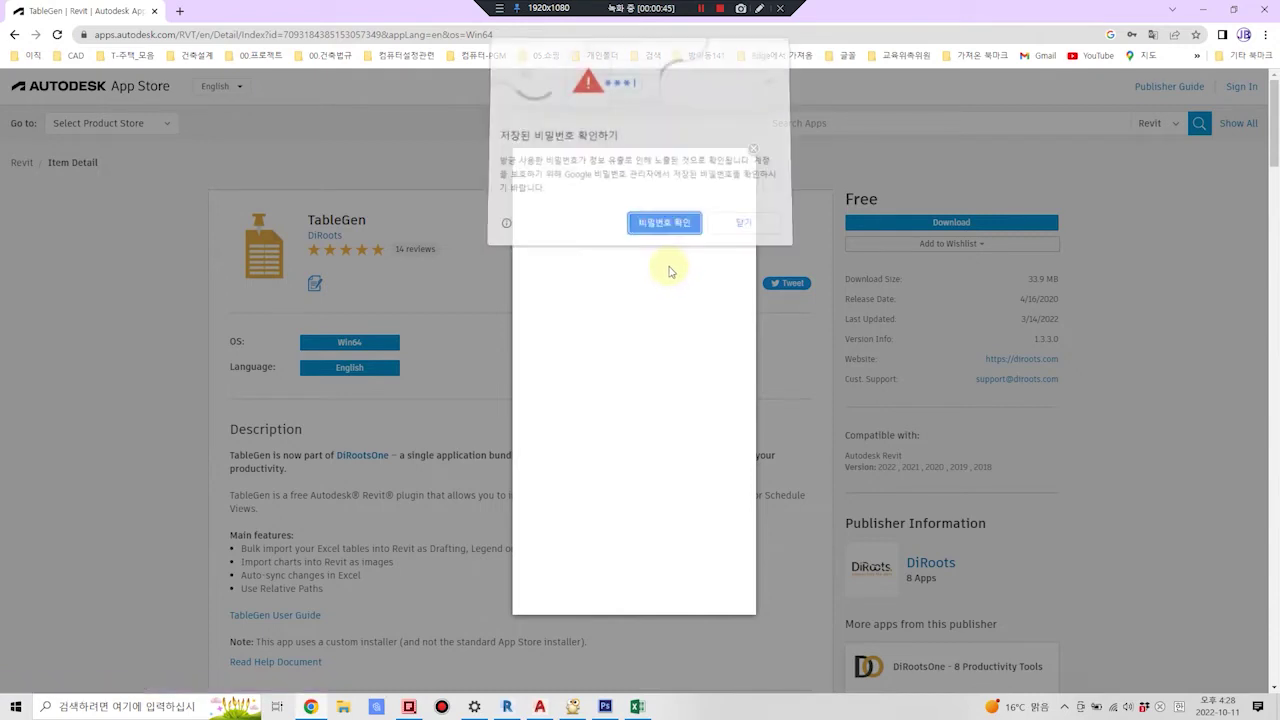
{"action": "left_click", "coordinate": [740, 227]}
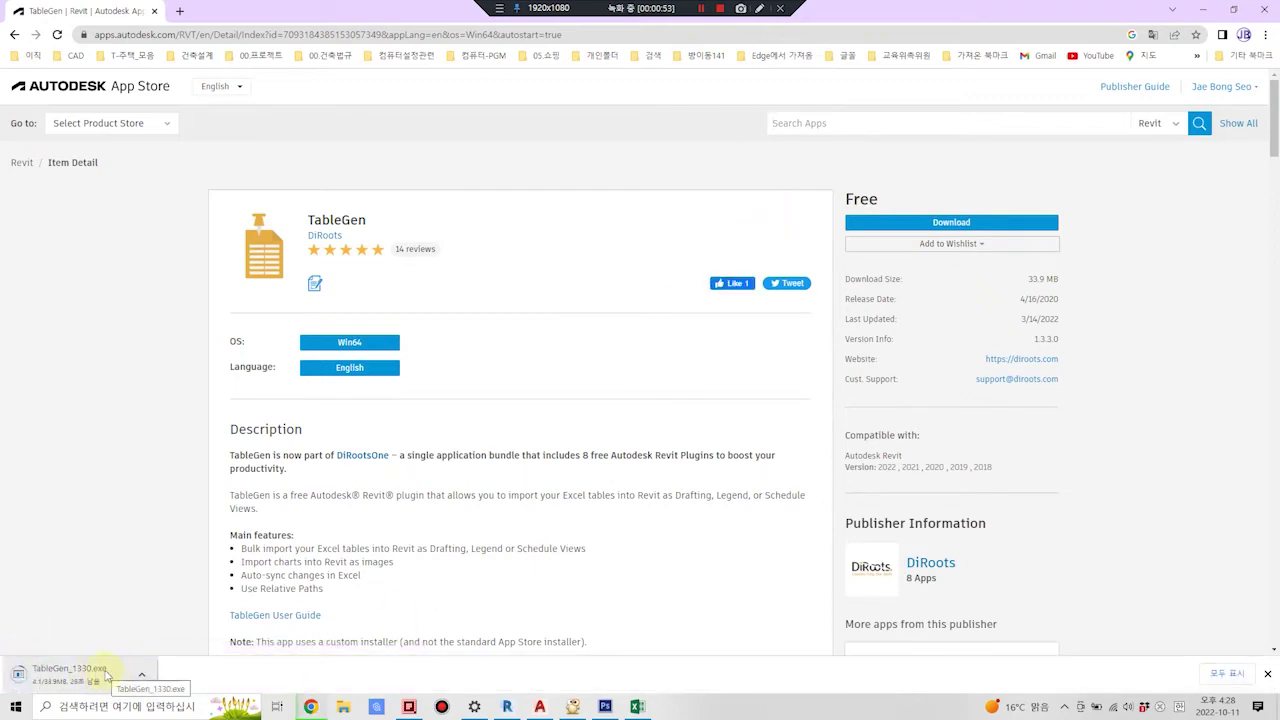
{"action": "left_click", "coordinate": [141, 680]}
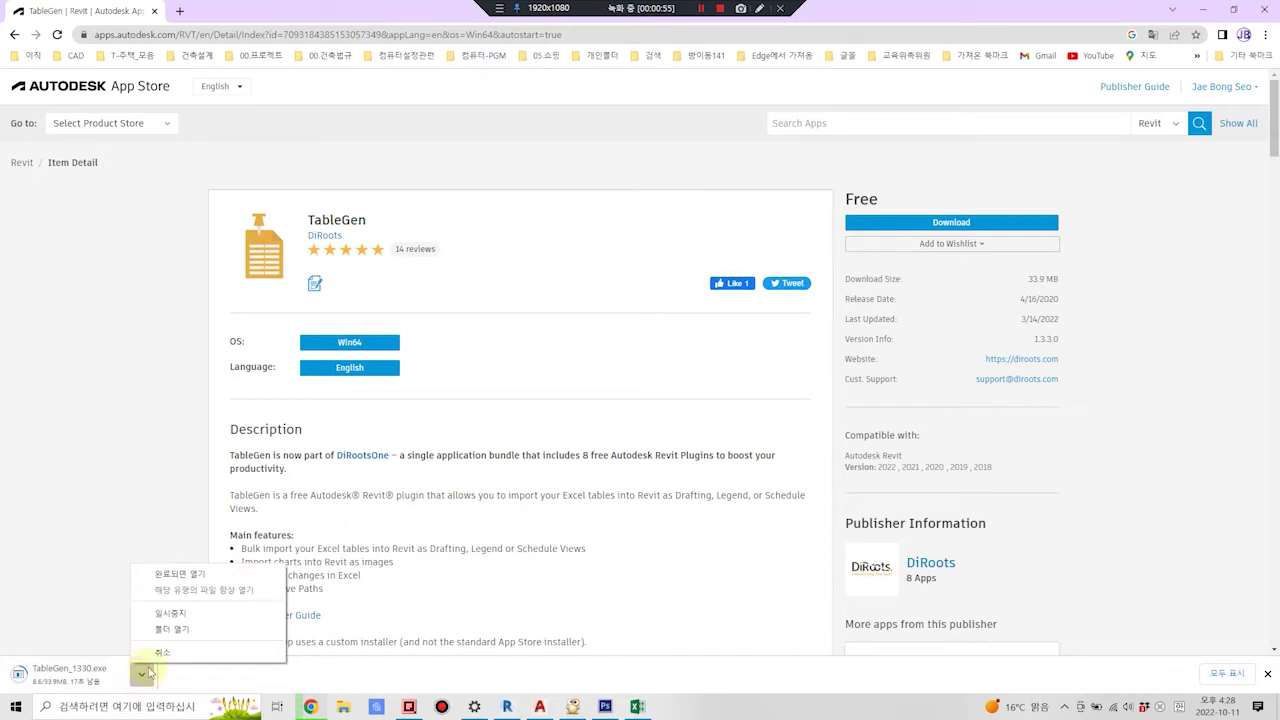
Find TableGen_1330 in the Downloads folder and run the installer.
{"action": "left_click", "coordinate": [163, 632]}
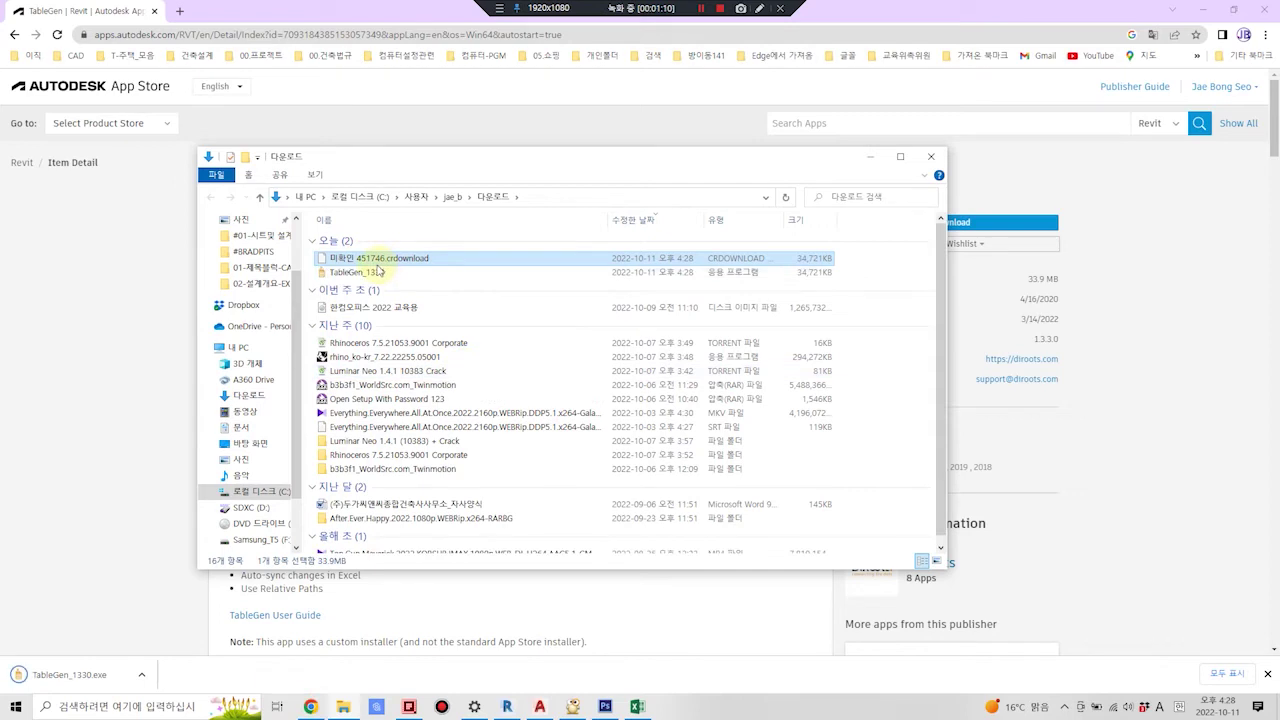
{"action": "left_click", "coordinate": [372, 274]}
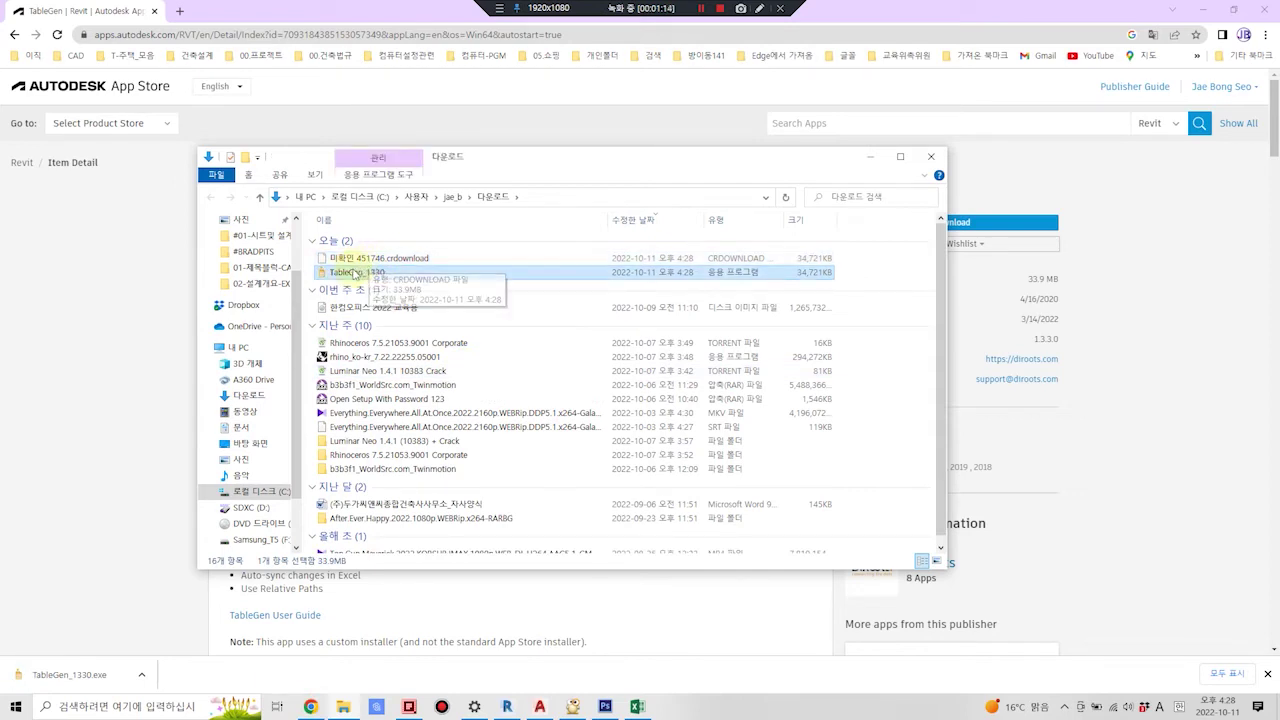
{"action": "double_click", "coordinate": [357, 272]}
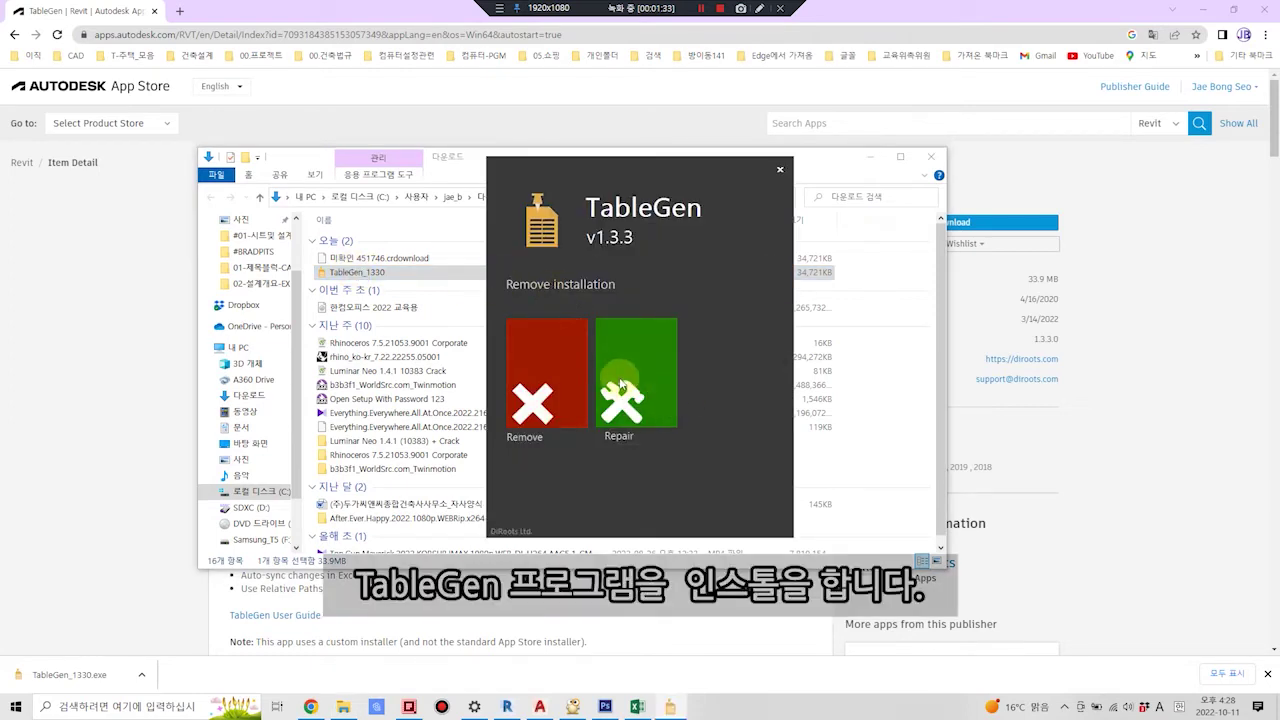
Cancel the TableGen v1.3.3 setup and close the installer window.
{"action": "left_click", "coordinate": [620, 382]}
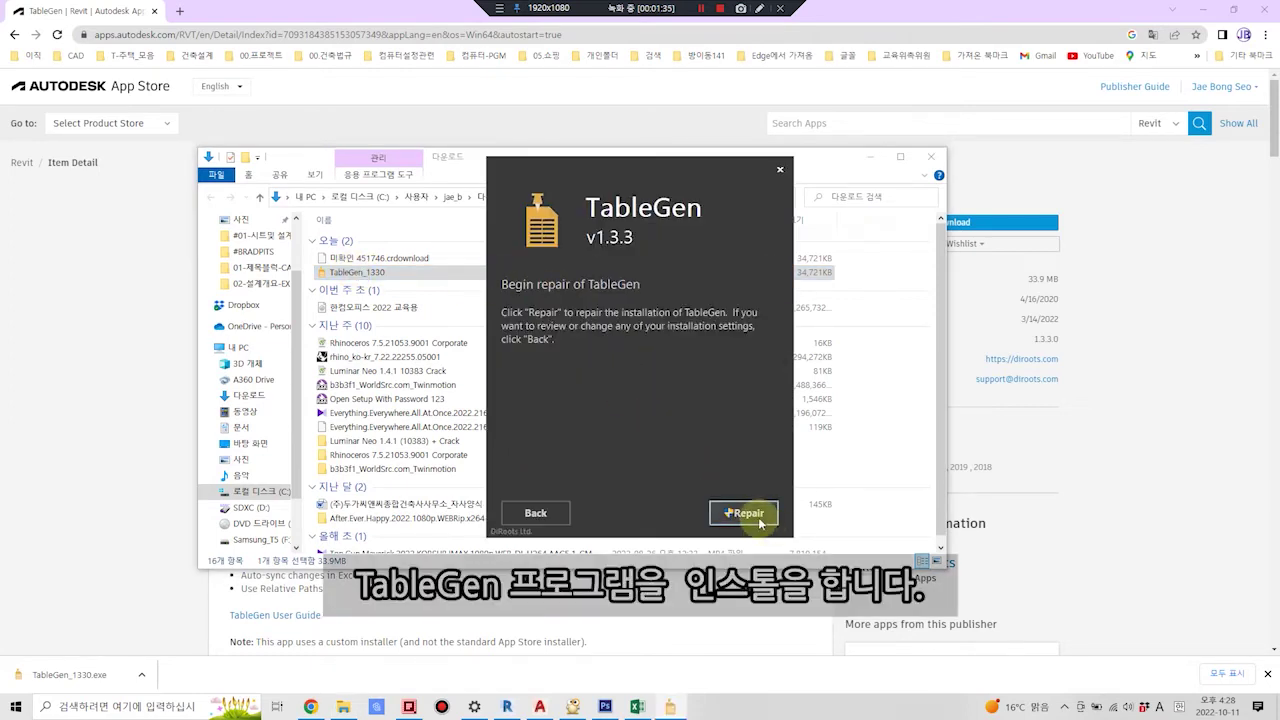
{"action": "left_click", "coordinate": [780, 168]}
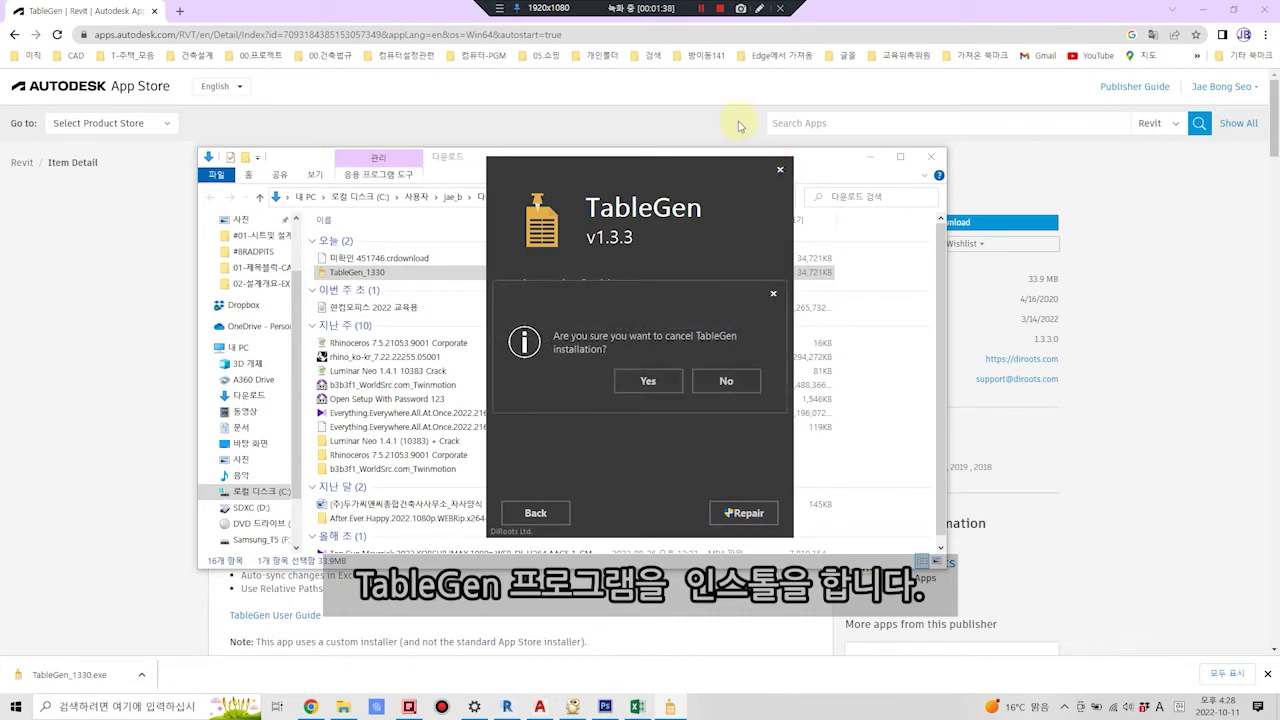
{"action": "left_click", "coordinate": [631, 384]}
{"action": "left_click", "coordinate": [743, 513]}
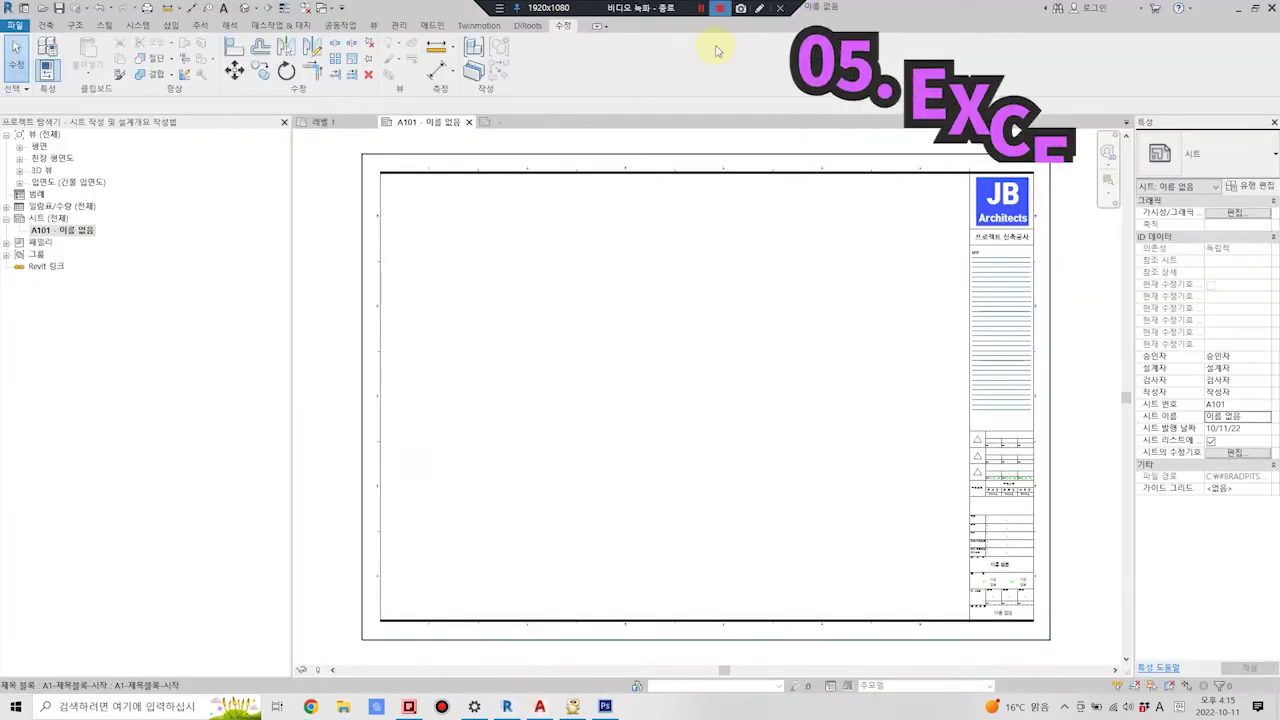
Open the 01-건축개요(시작) workbook in Excel from Q-Dir.
{"action": "left_click", "coordinate": [409, 707]}
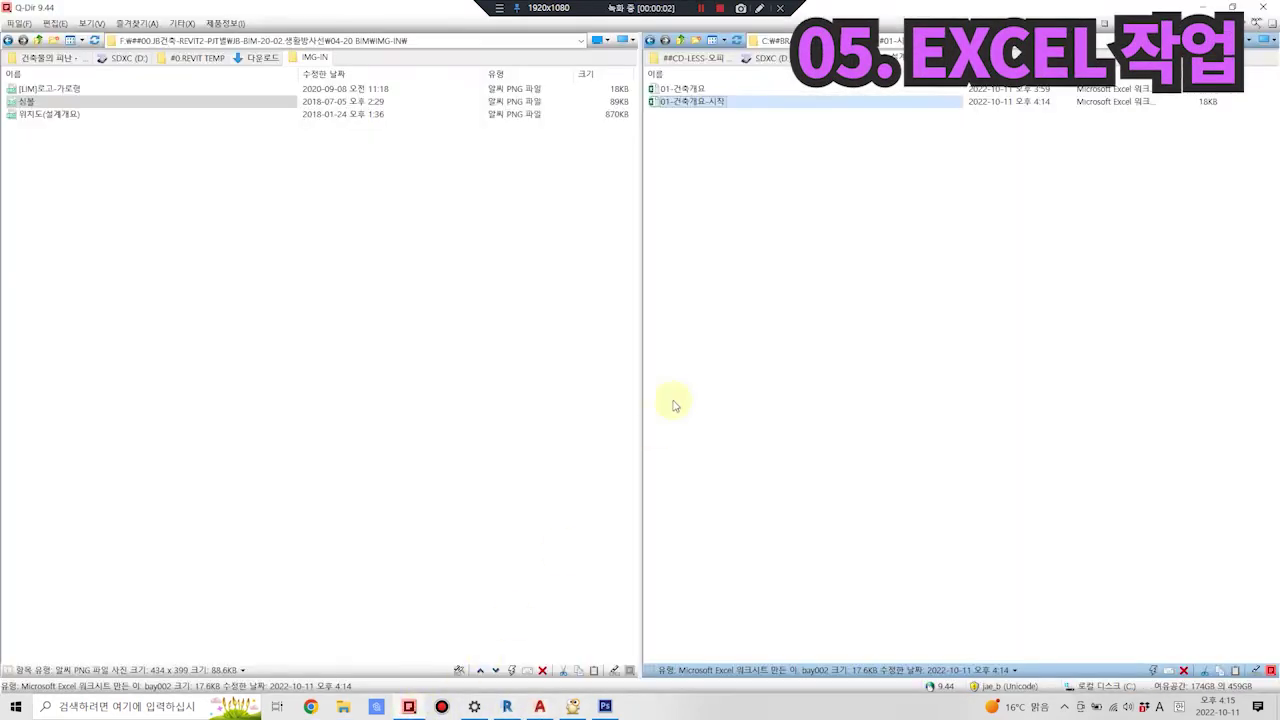
{"action": "left_click", "coordinate": [707, 102]}
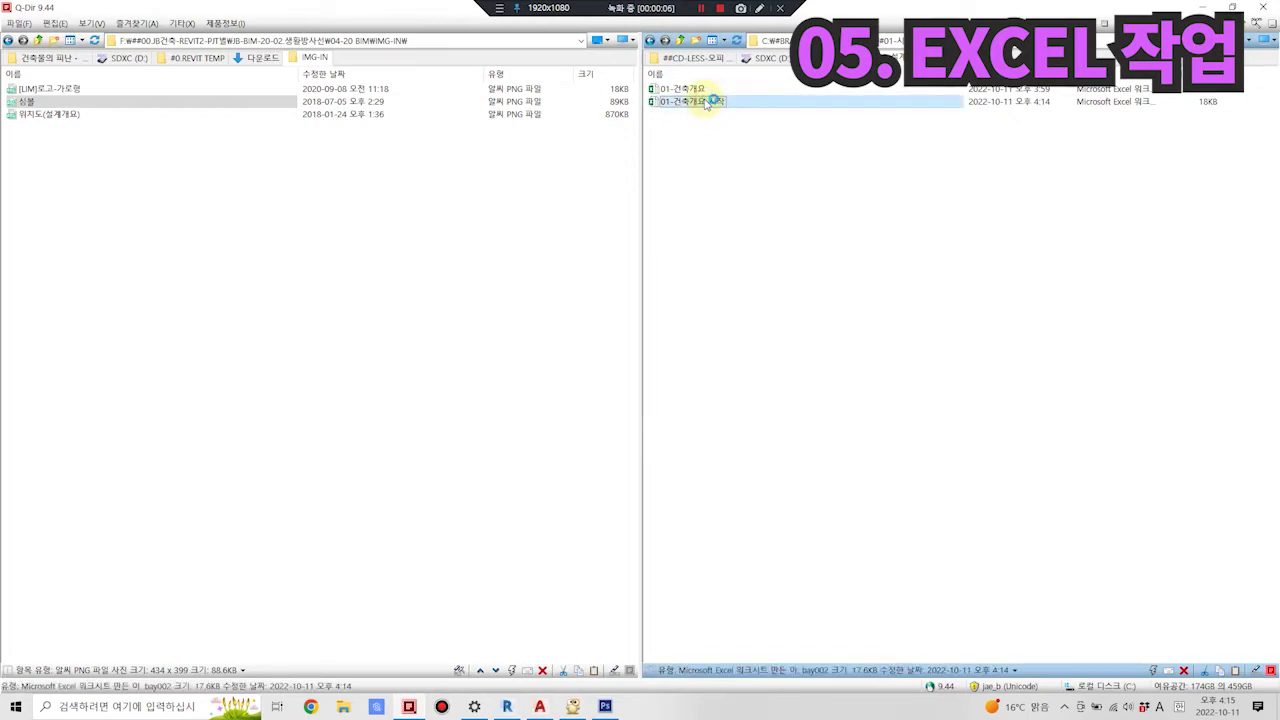
{"action": "double_click", "coordinate": [707, 102]}
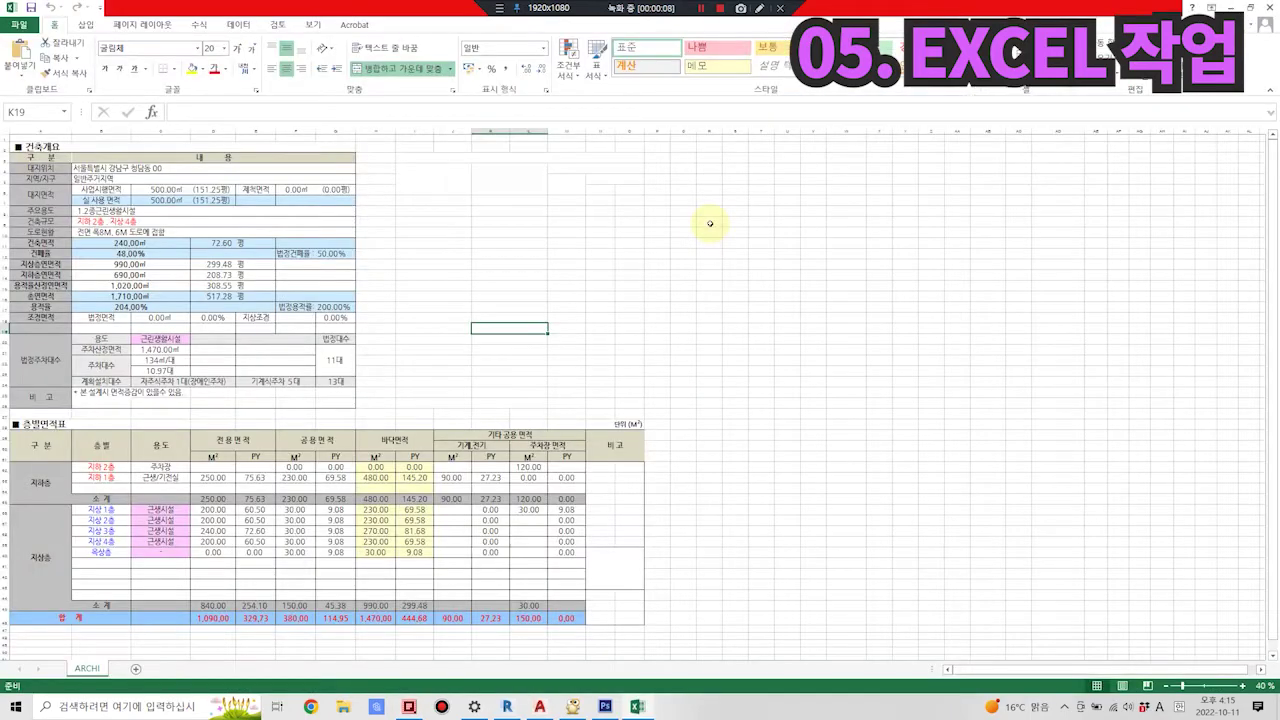
Define the name 설계개요, scoped to ARCHI, referring to the 건축개요 table =ARCHI!$A$2:$G$26.
{"action": "left_click", "coordinate": [798, 502]}
{"action": "left_click", "coordinate": [800, 328]}
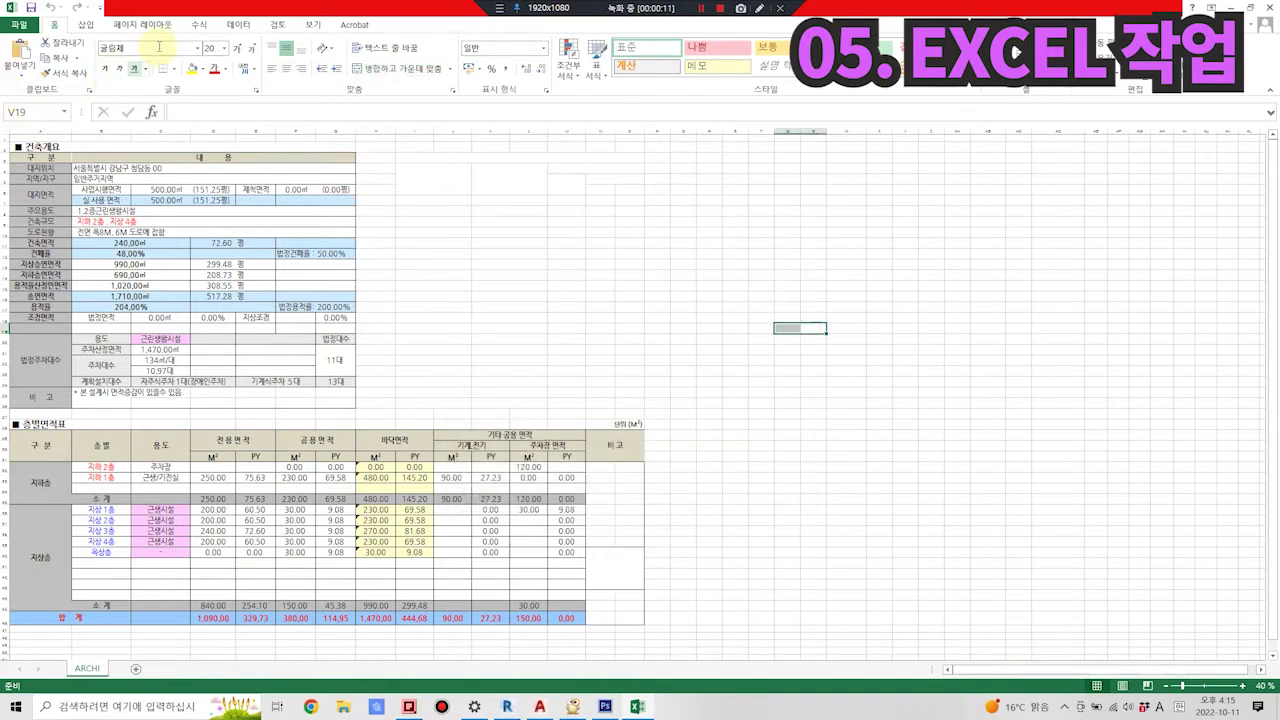
{"action": "left_click", "coordinate": [200, 27]}
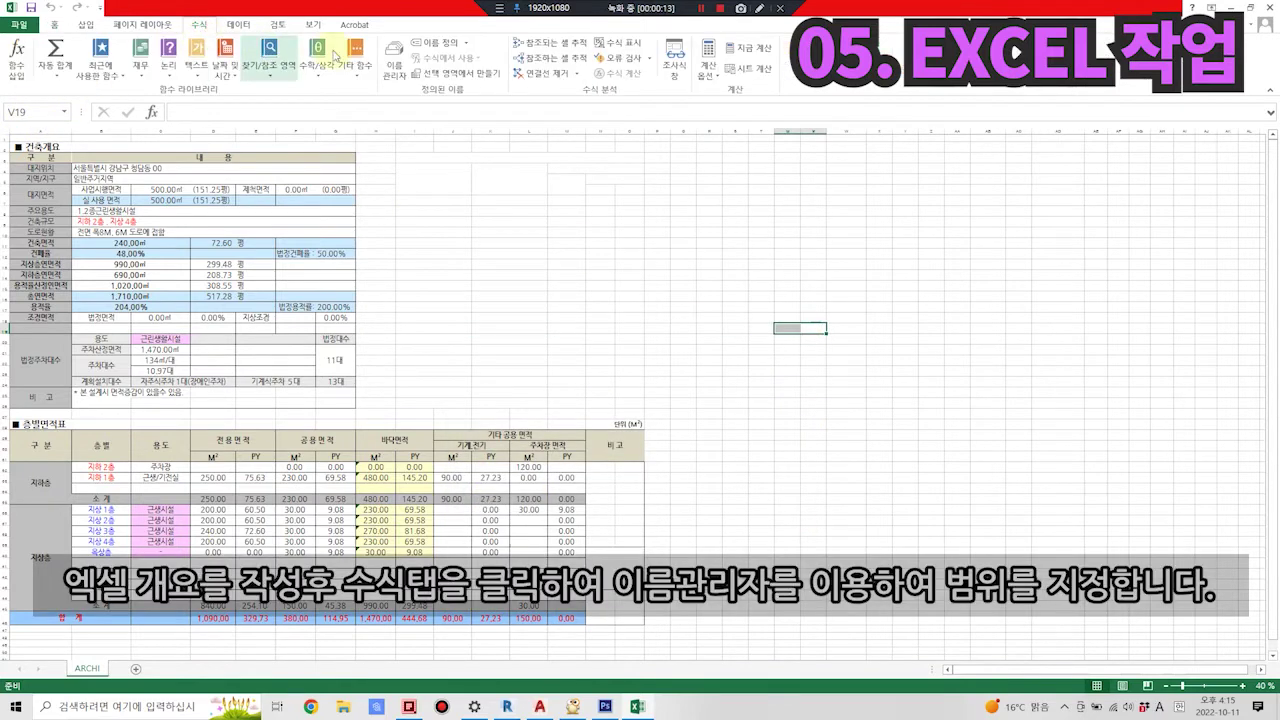
{"action": "left_click", "coordinate": [398, 64]}
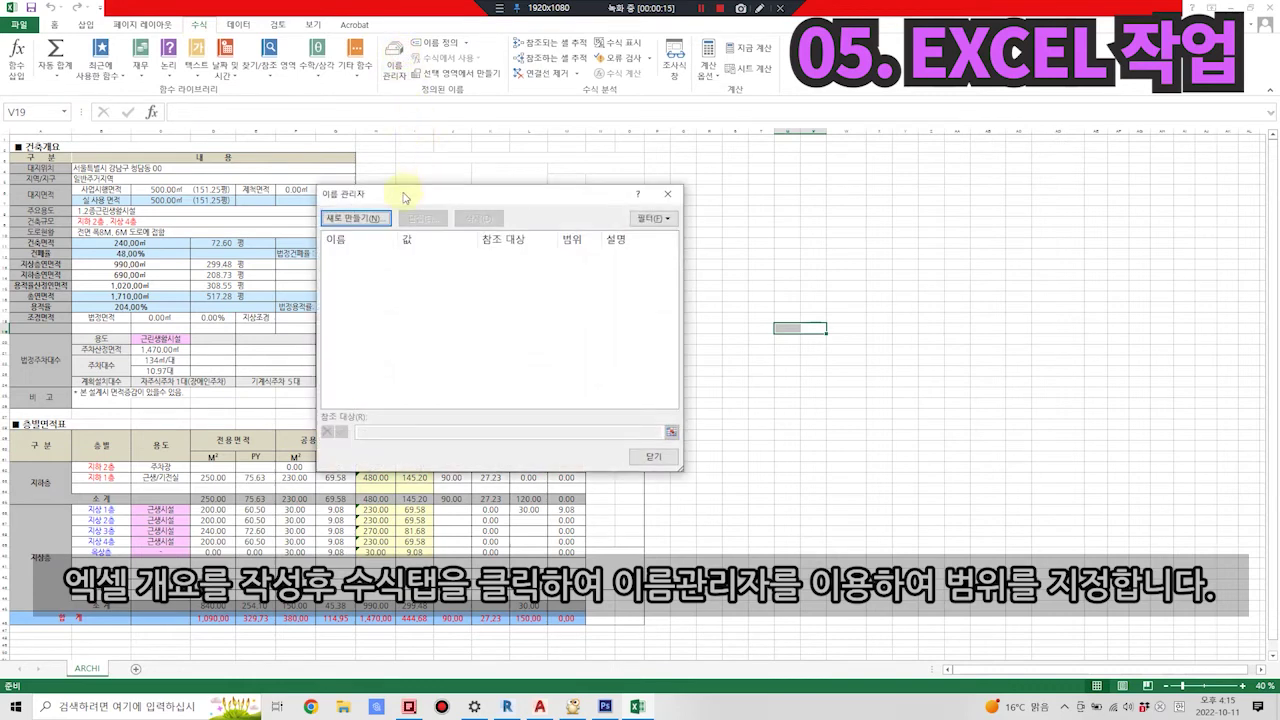
{"action": "left_click", "coordinate": [372, 218]}
{"action": "type", "text": "설계개요"}
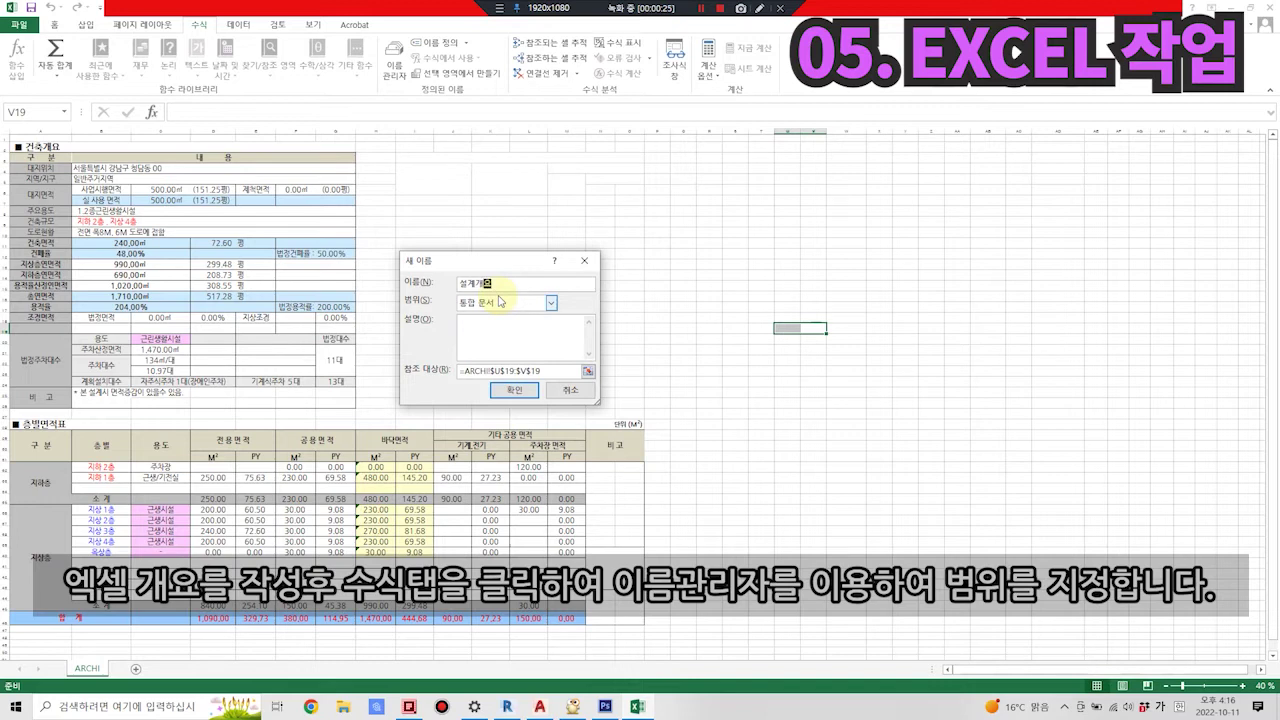
{"action": "left_click", "coordinate": [551, 302]}
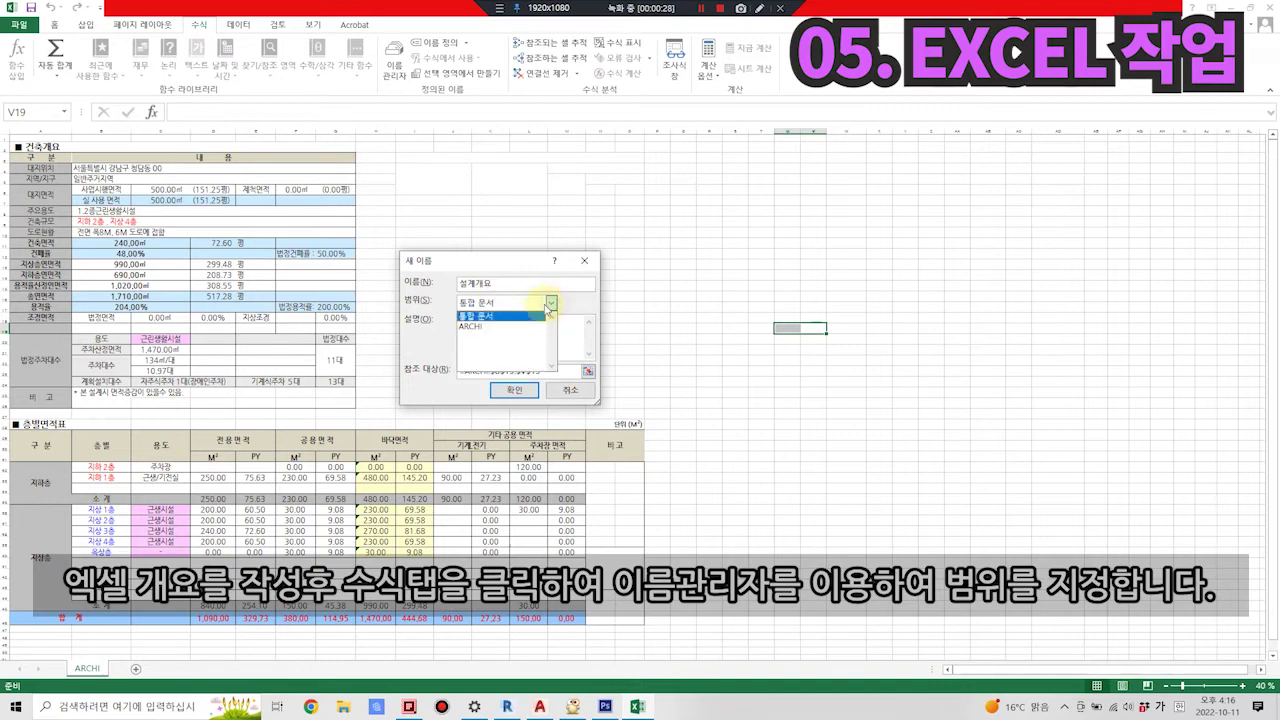
{"action": "left_click", "coordinate": [505, 328]}
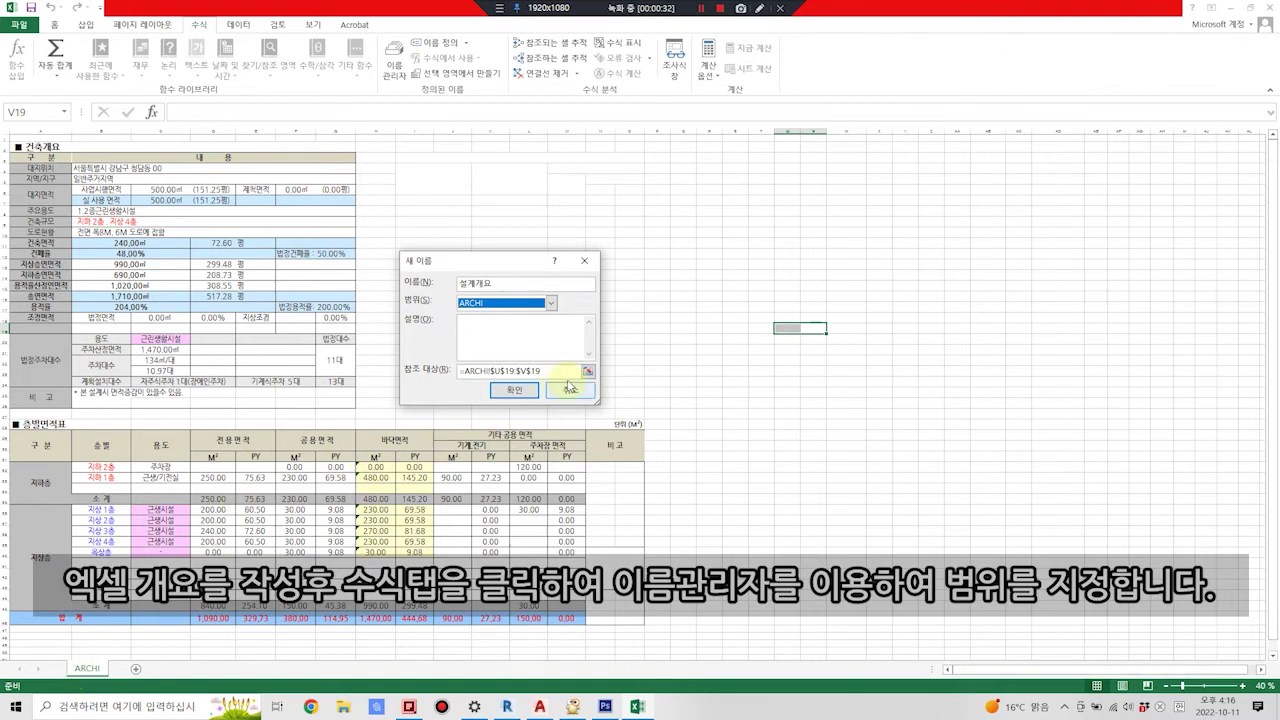
{"action": "left_click", "coordinate": [588, 371]}
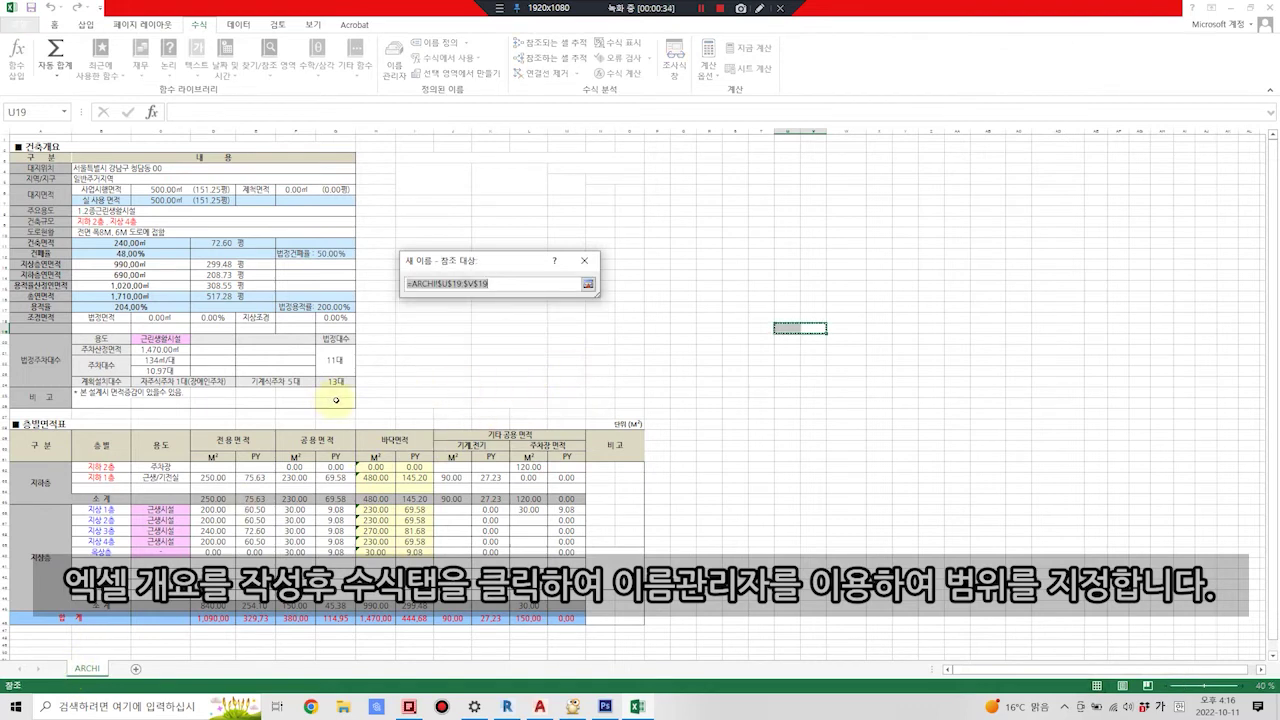
{"action": "left_click_drag", "start_coordinate": [341, 407], "coordinate": [50, 146]}
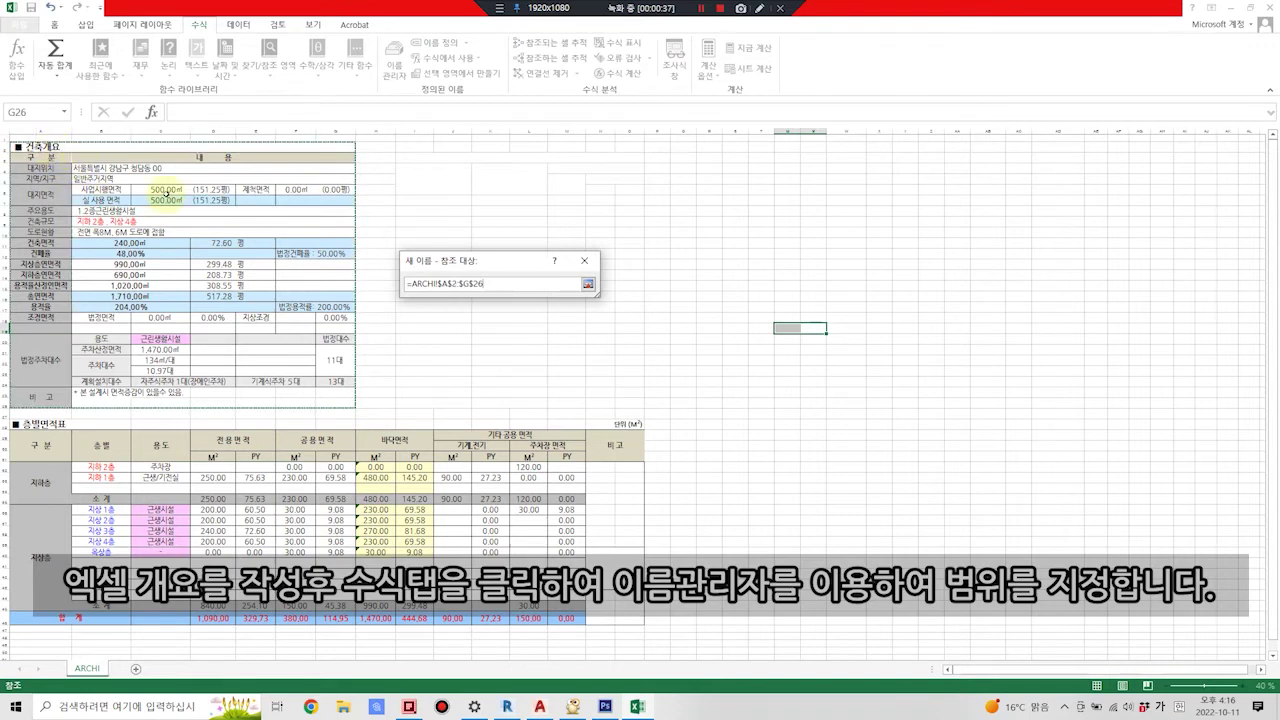
{"action": "left_click", "coordinate": [580, 261]}
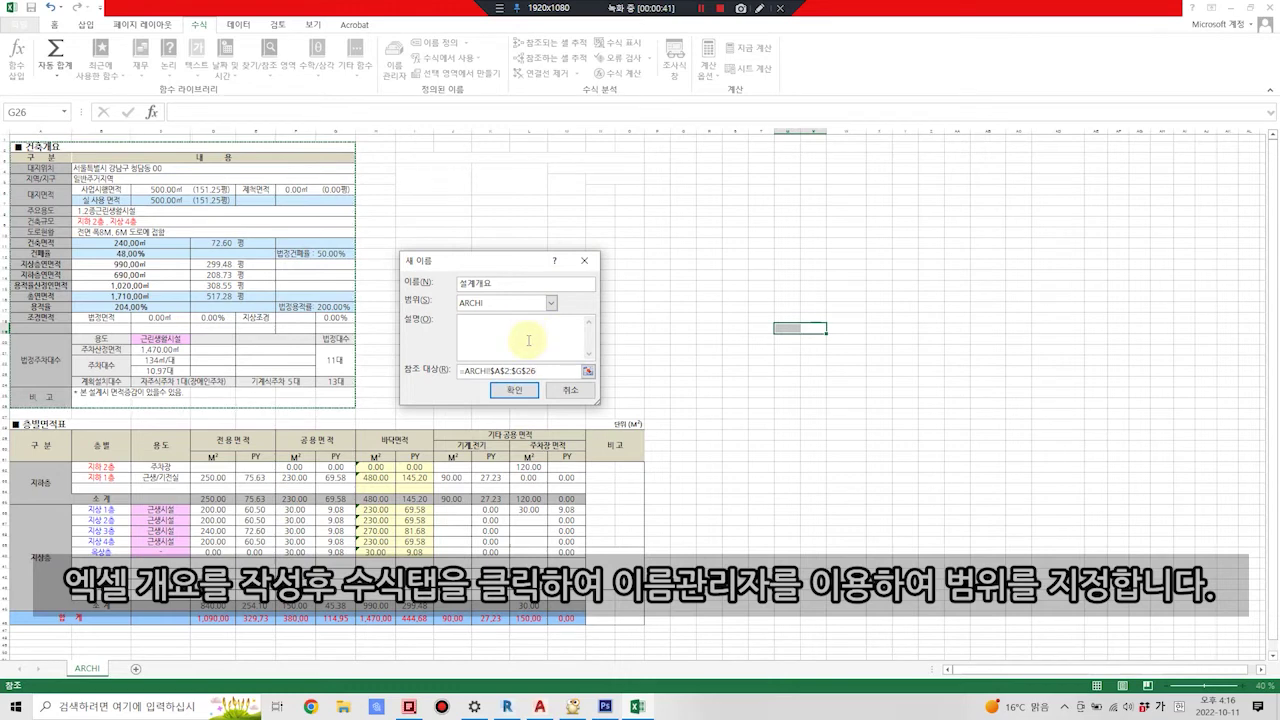
{"action": "left_click", "coordinate": [527, 390]}
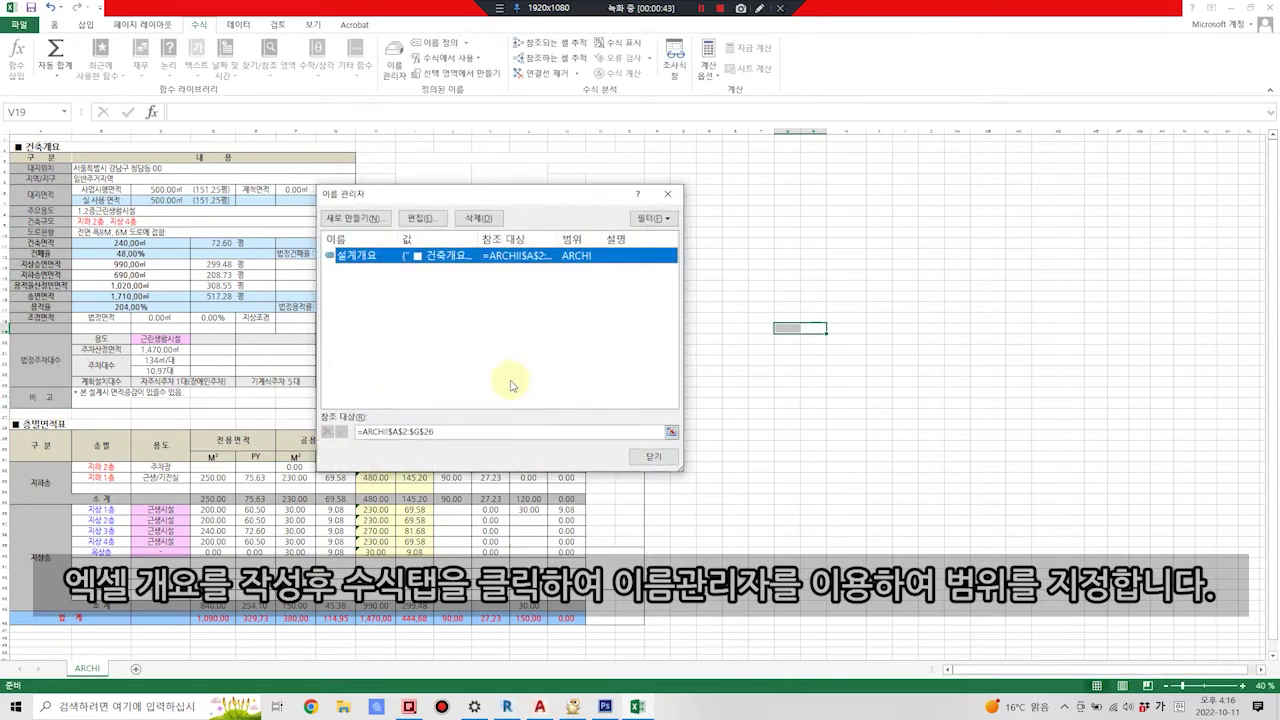
Add the name 층별면적표, scoped to ARCHI, for the floor-area table A28:O46.
{"action": "left_click", "coordinate": [380, 220]}
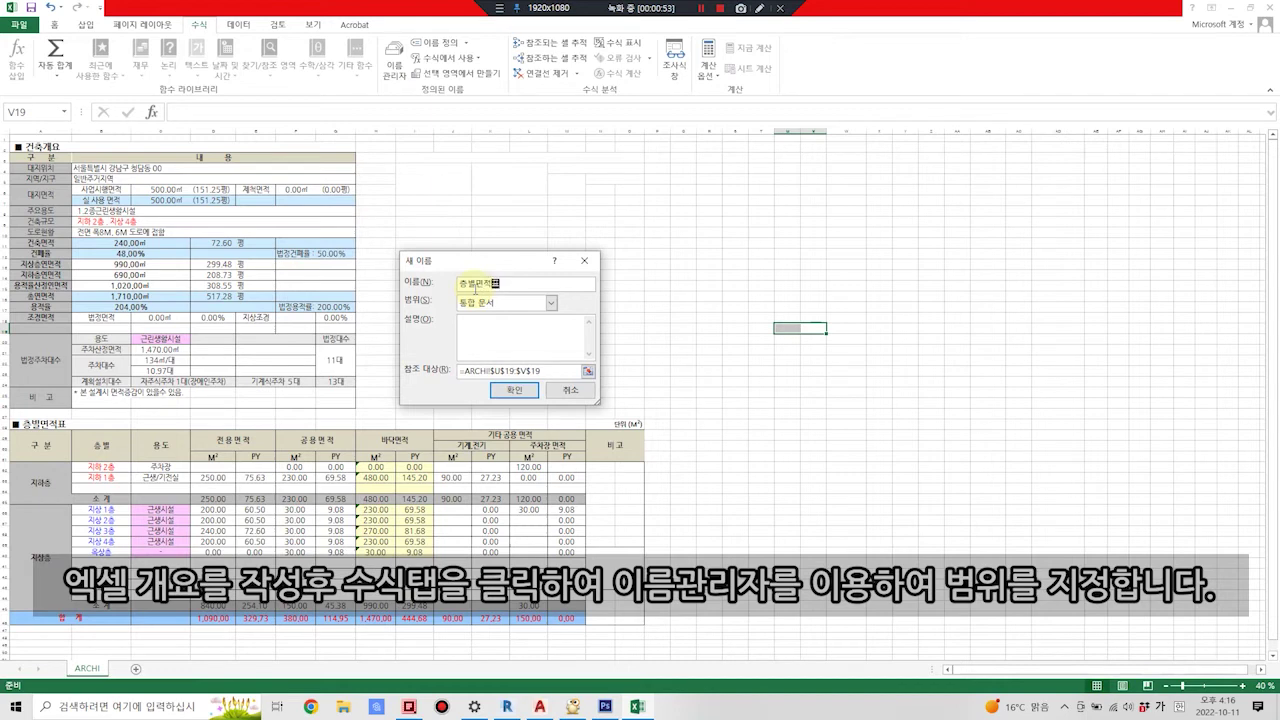
{"action": "left_click", "coordinate": [549, 303]}
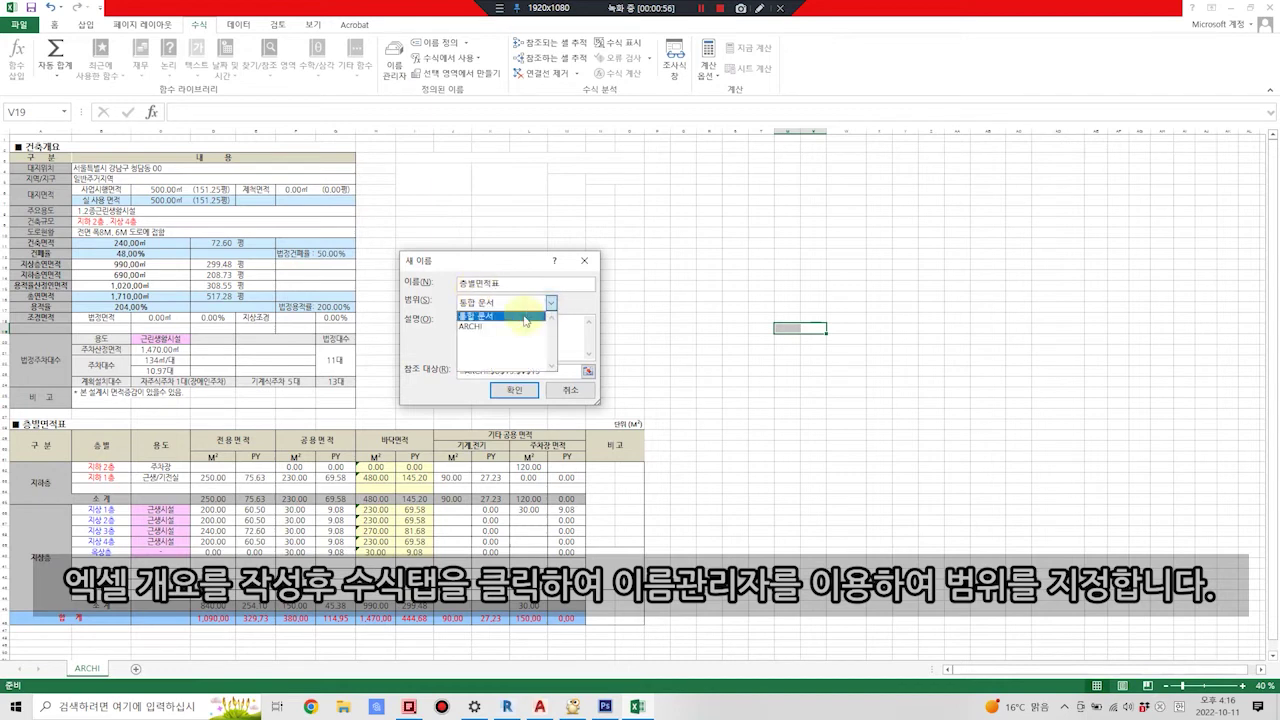
{"action": "left_click", "coordinate": [516, 322]}
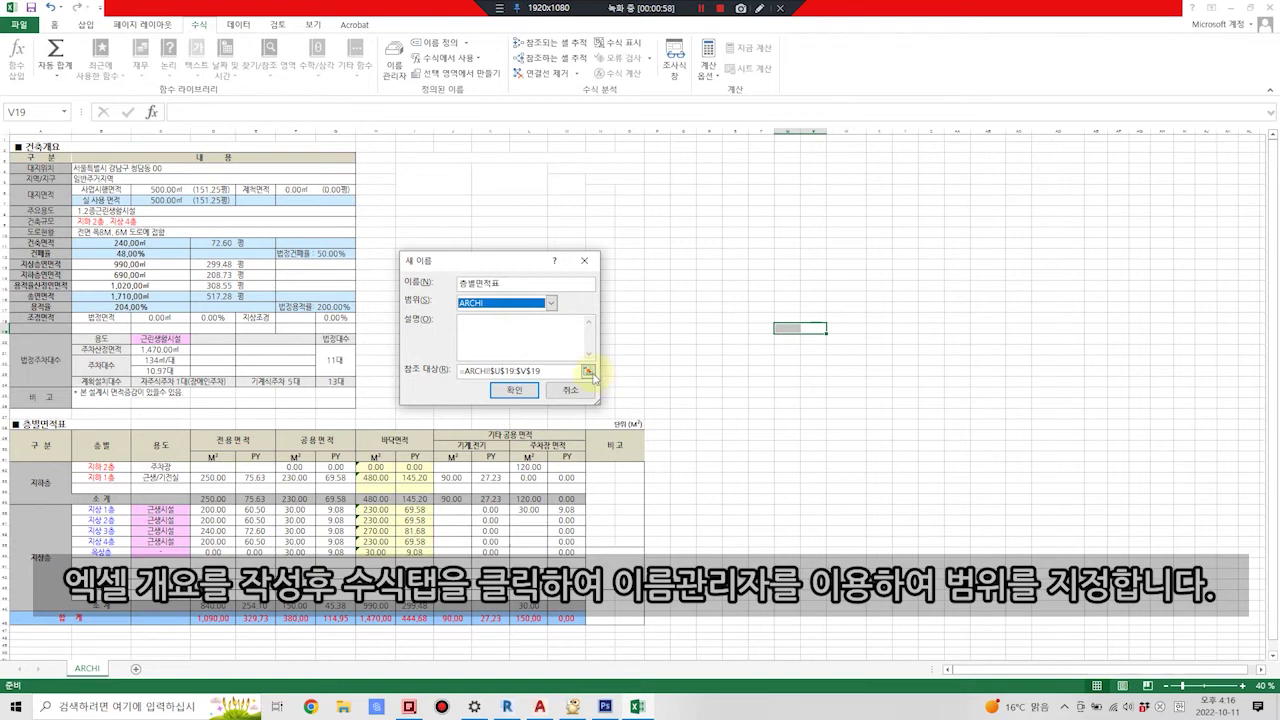
{"action": "left_click", "coordinate": [589, 371]}
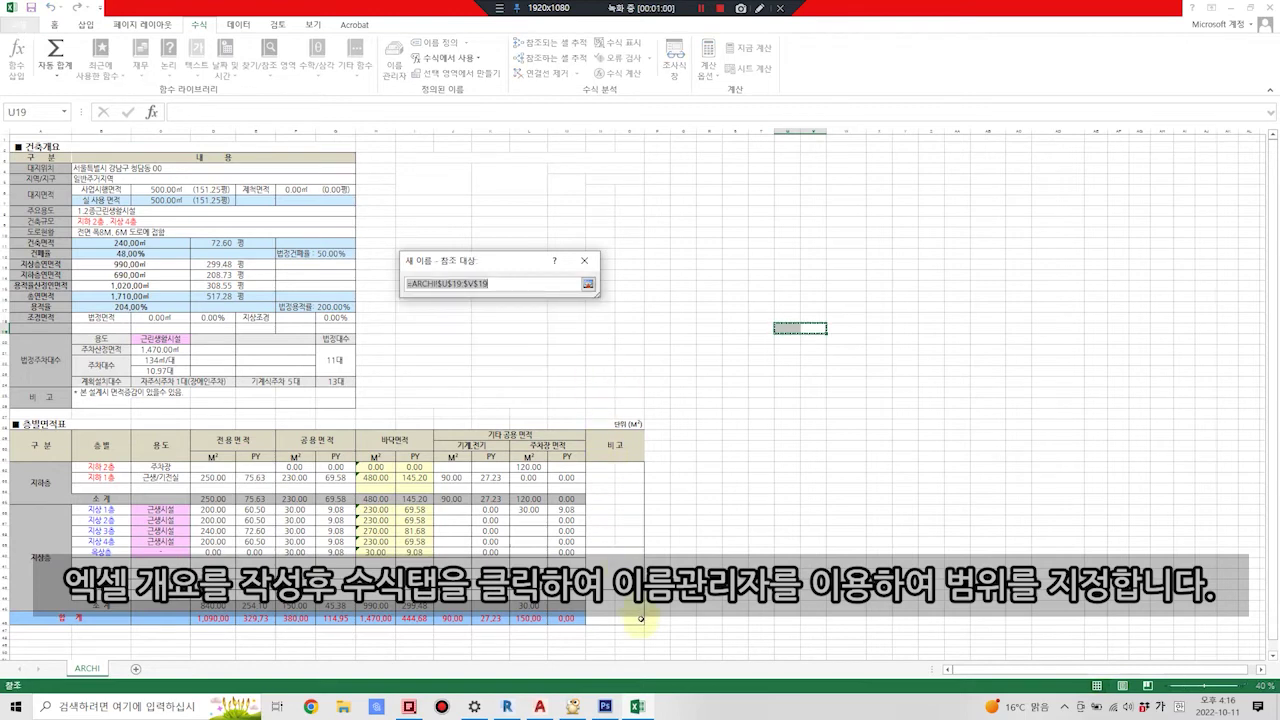
{"action": "left_click_drag", "start_coordinate": [640, 619], "coordinate": [55, 424]}
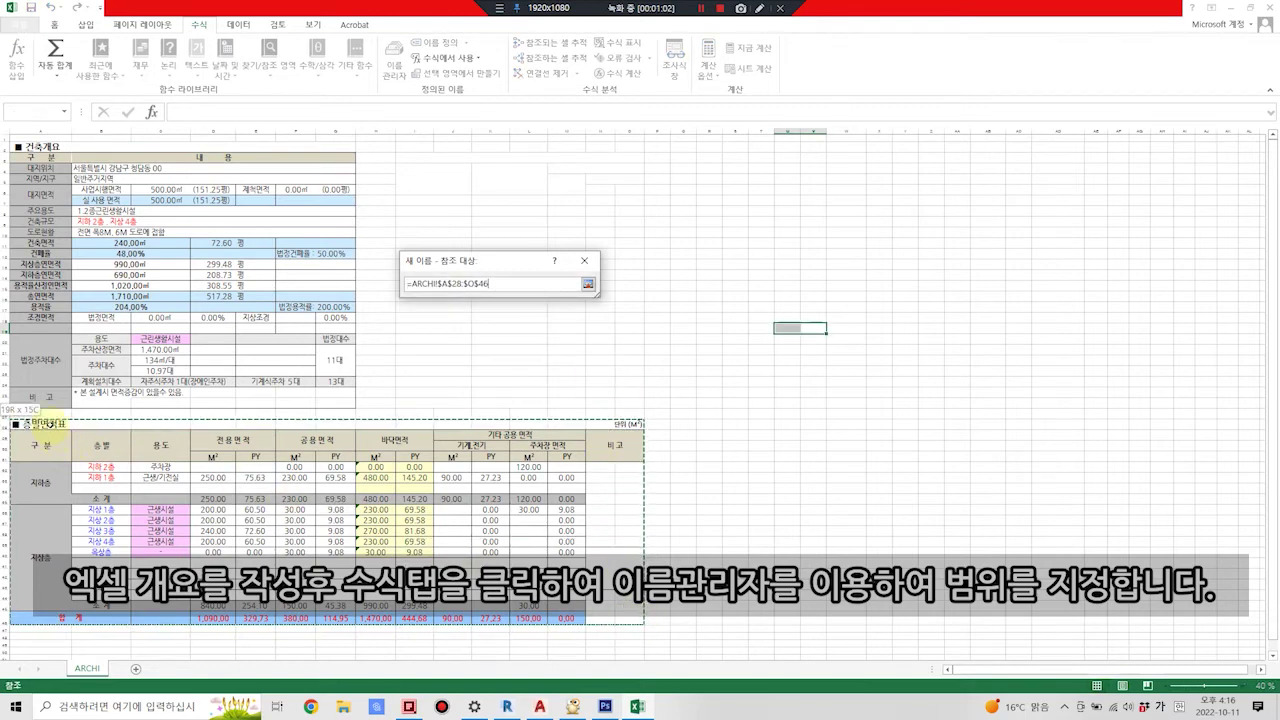
{"action": "left_click", "coordinate": [589, 286]}
{"action": "left_click", "coordinate": [517, 390]}
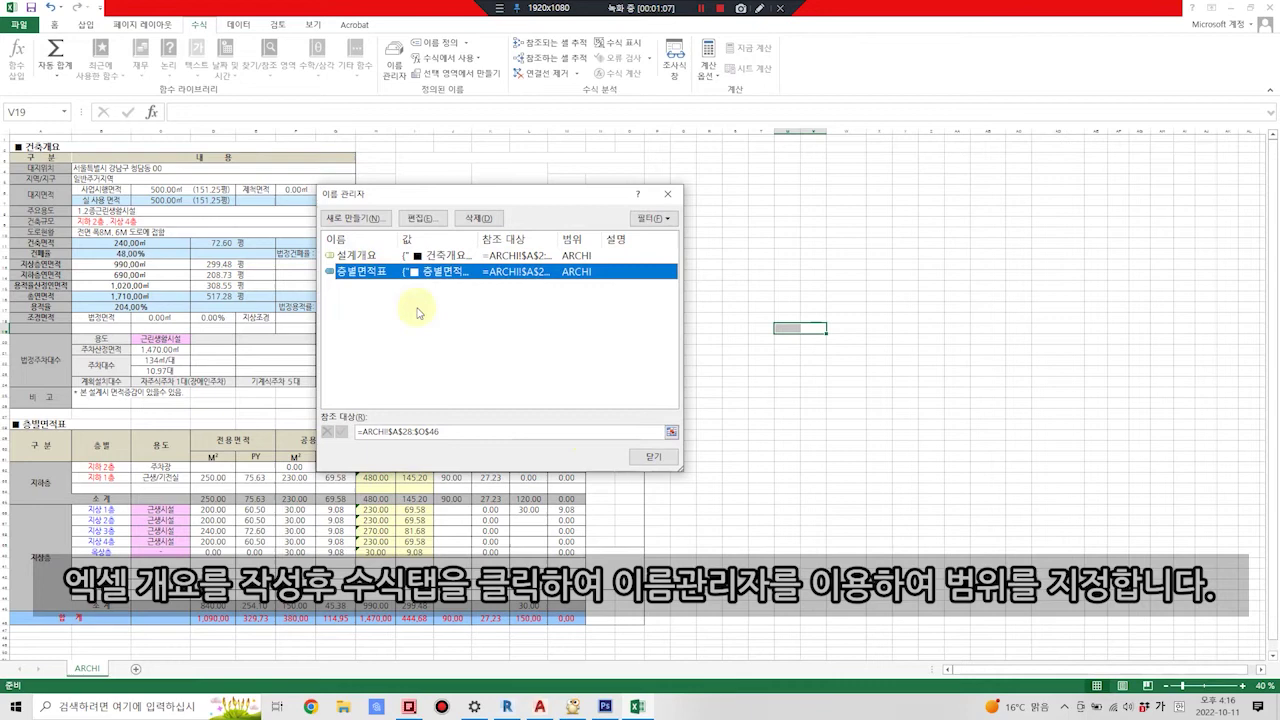
{"action": "left_click", "coordinate": [653, 457]}
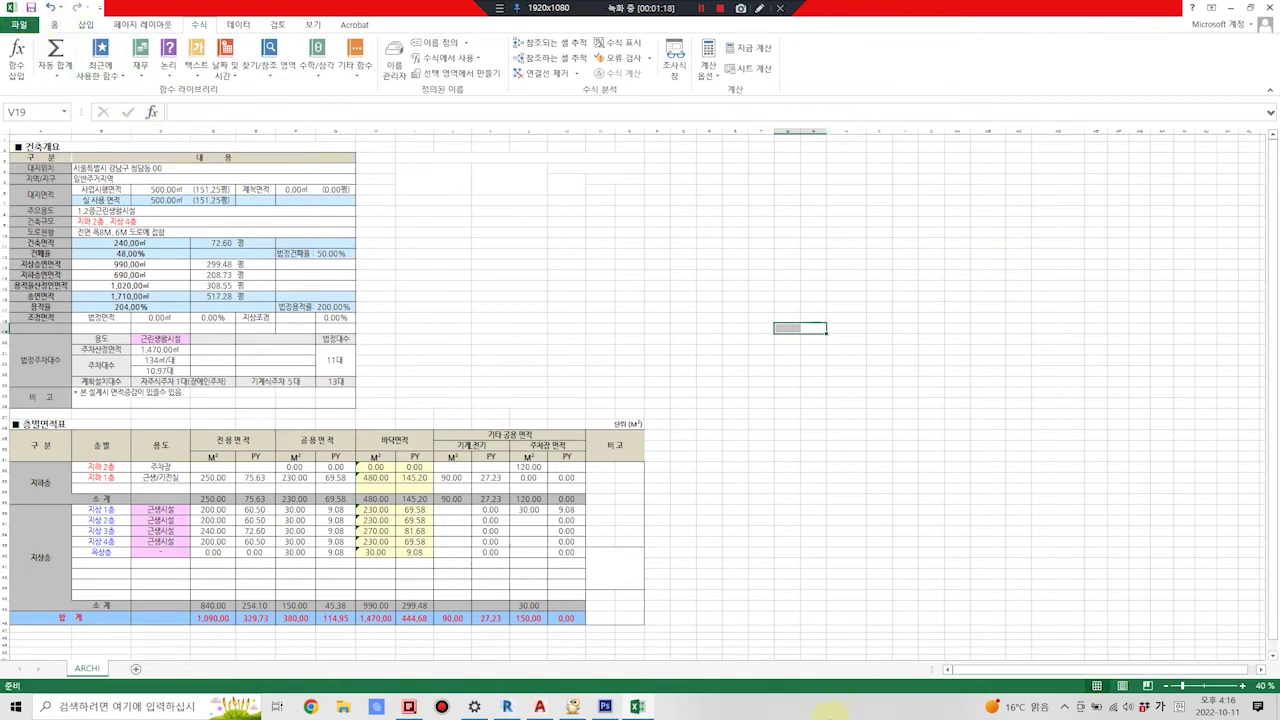
Launch DiRoots TableGen and add the workbook's 설계개요 region as schedule-view table ARCHI 001.
{"action": "left_click", "coordinate": [507, 706]}
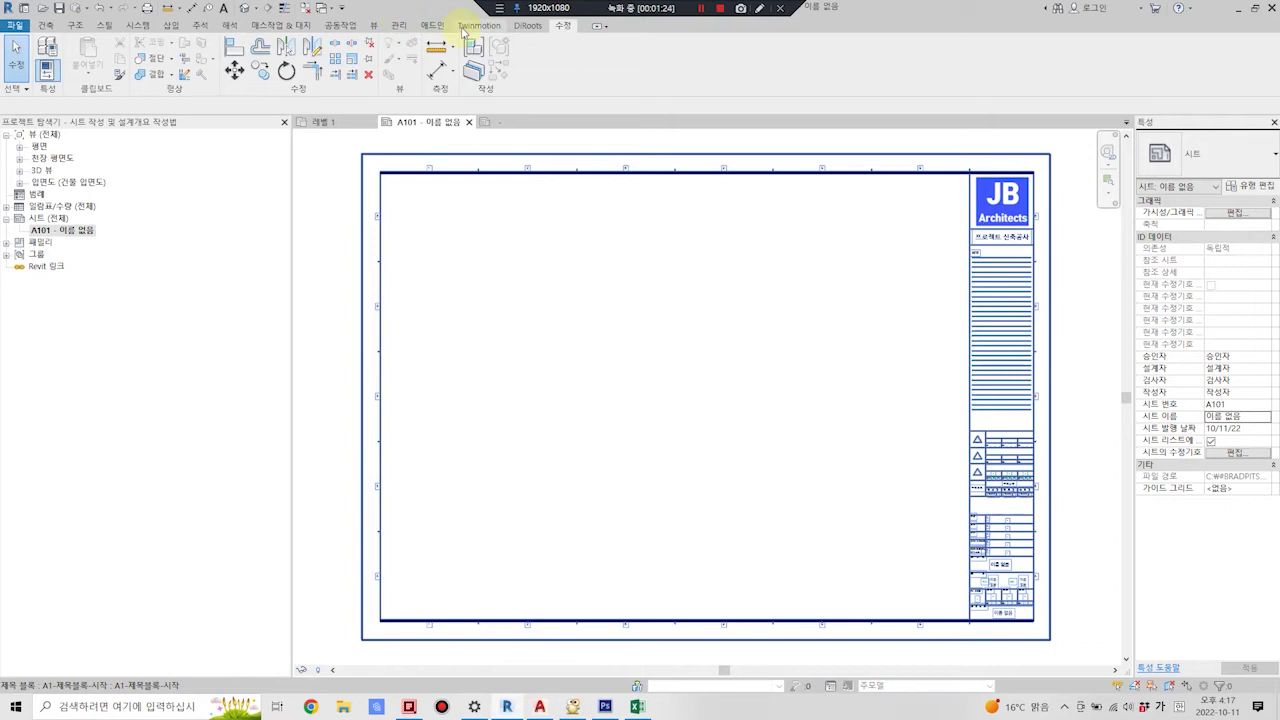
{"action": "left_click", "coordinate": [520, 28]}
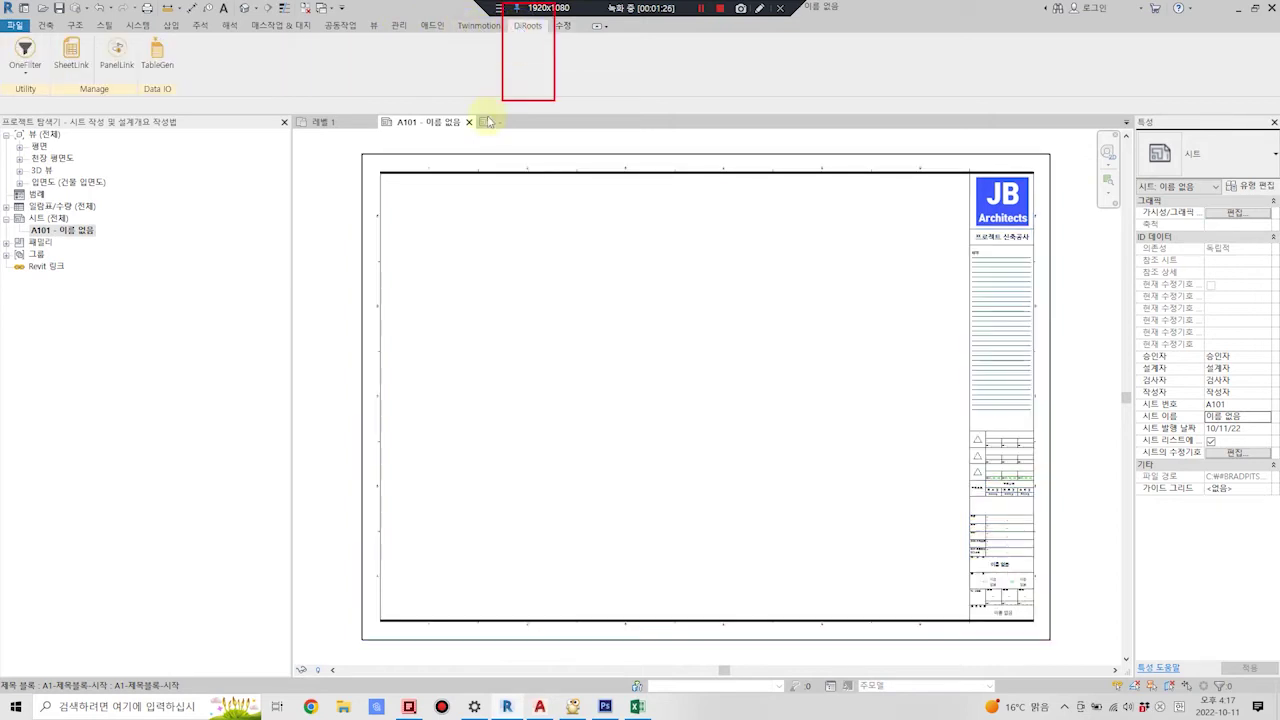
{"action": "left_click", "coordinate": [160, 55]}
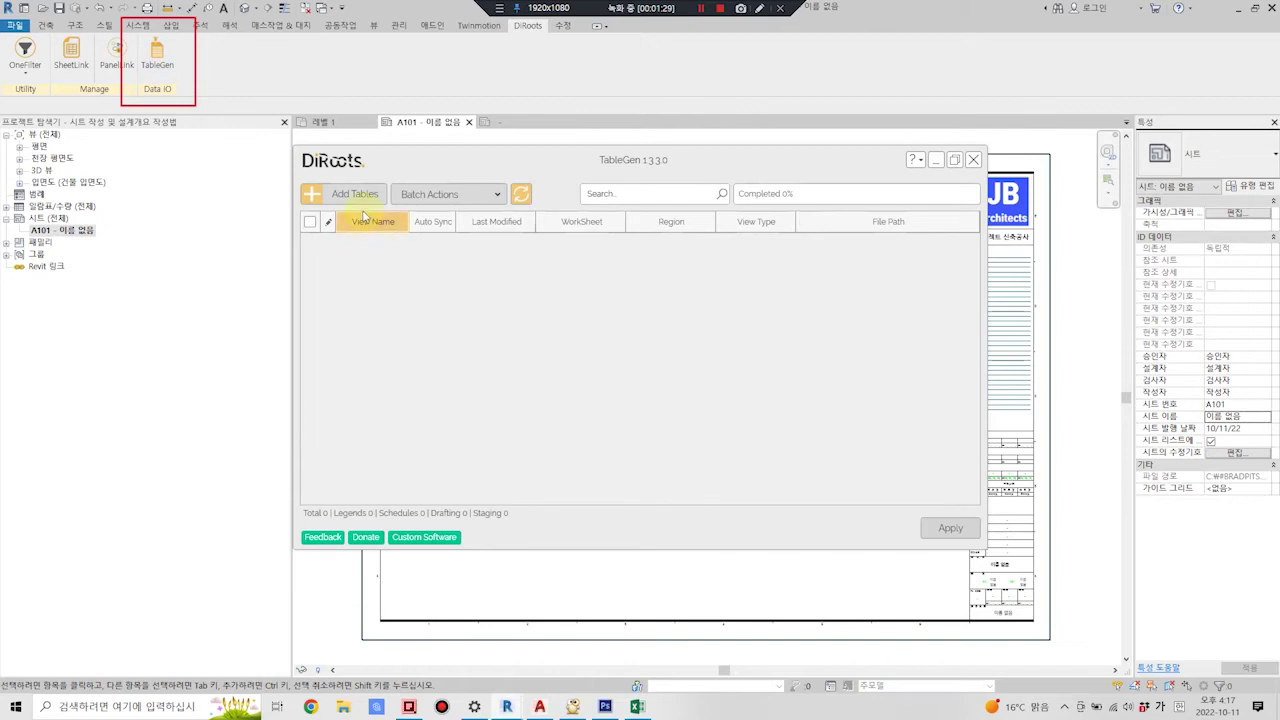
{"action": "left_click", "coordinate": [336, 193]}
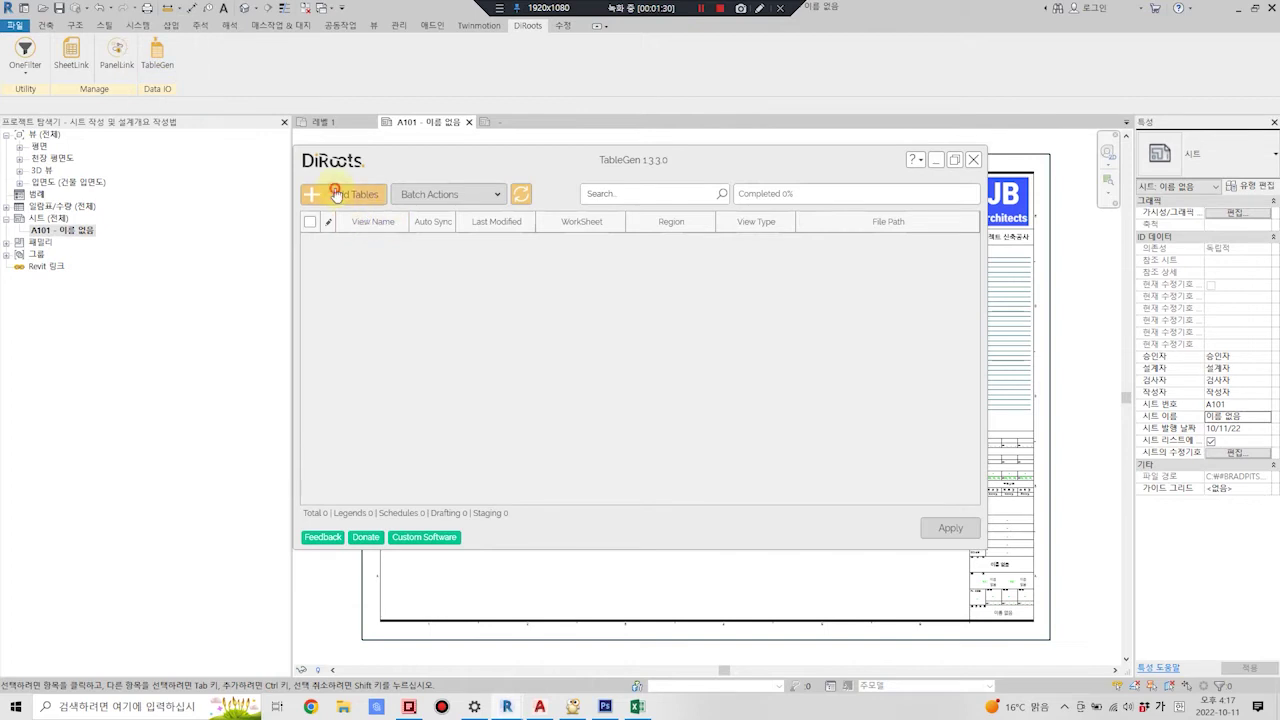
{"action": "left_click", "coordinate": [812, 320]}
{"action": "double_click", "coordinate": [677, 363]}
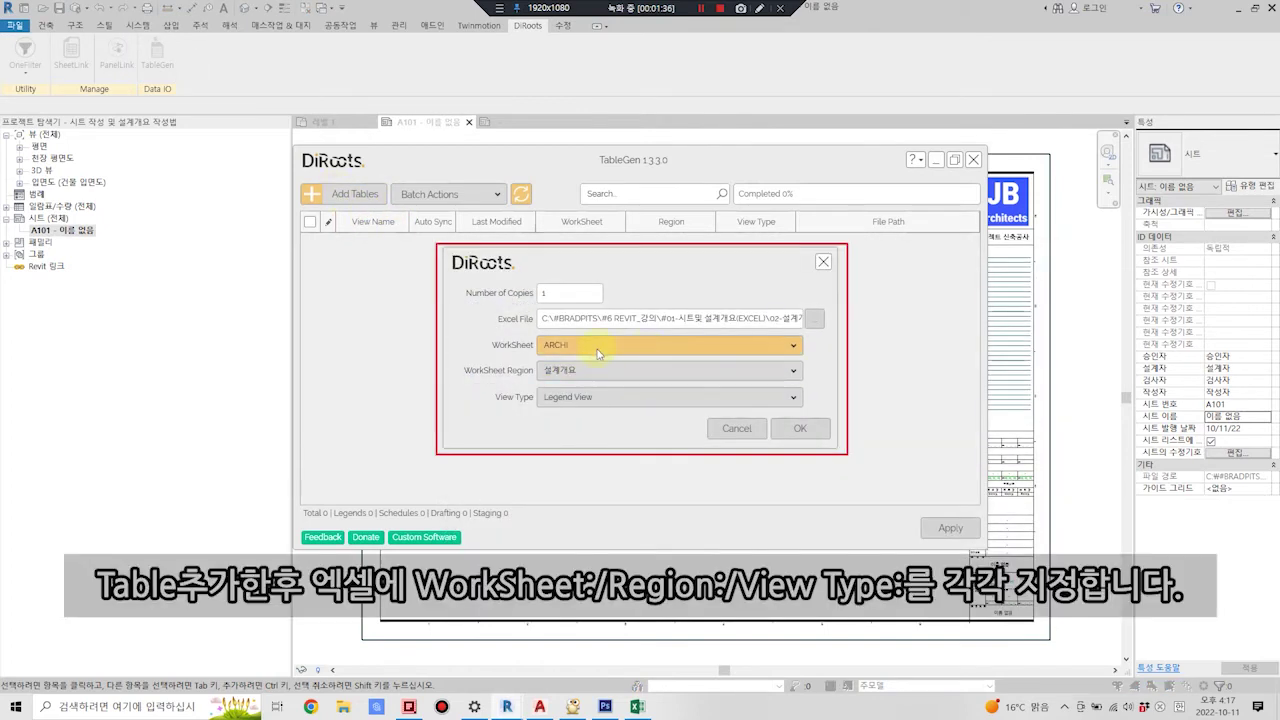
{"action": "left_click", "coordinate": [611, 373]}
{"action": "left_click", "coordinate": [611, 389]}
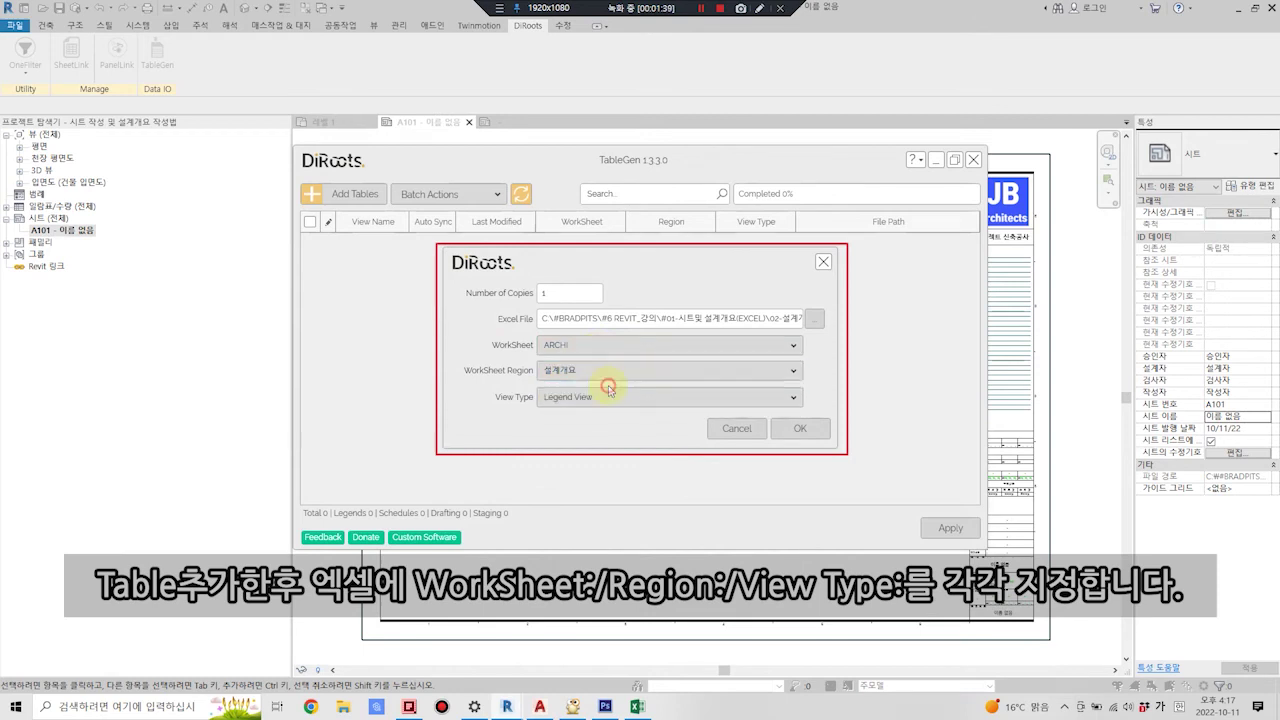
{"action": "left_click", "coordinate": [609, 398]}
{"action": "left_click", "coordinate": [611, 434]}
{"action": "left_click", "coordinate": [795, 430]}
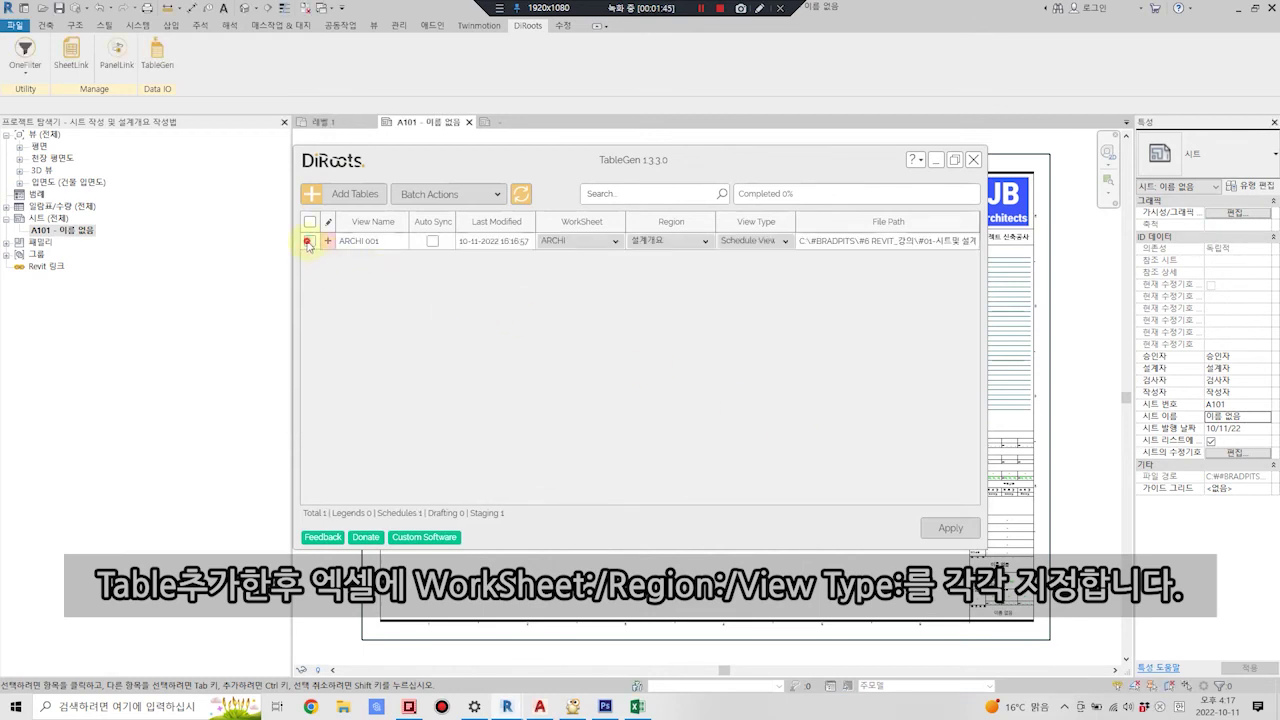
Add the 층별면적표 region from the same workbook as schedule-view table ARCHI 002.
{"action": "left_click", "coordinate": [309, 241]}
{"action": "left_click", "coordinate": [312, 198]}
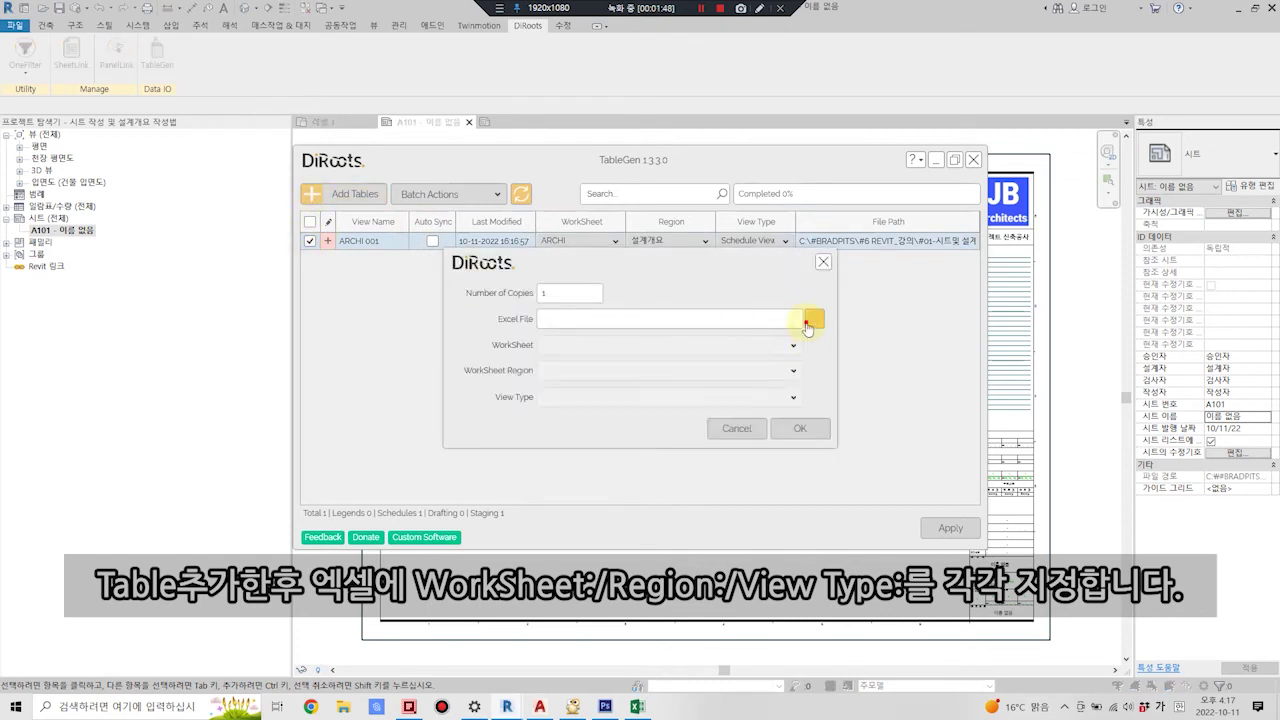
{"action": "left_click", "coordinate": [808, 322]}
{"action": "double_click", "coordinate": [632, 357]}
{"action": "left_click", "coordinate": [618, 375]}
{"action": "left_click", "coordinate": [573, 389]}
{"action": "left_click", "coordinate": [575, 397]}
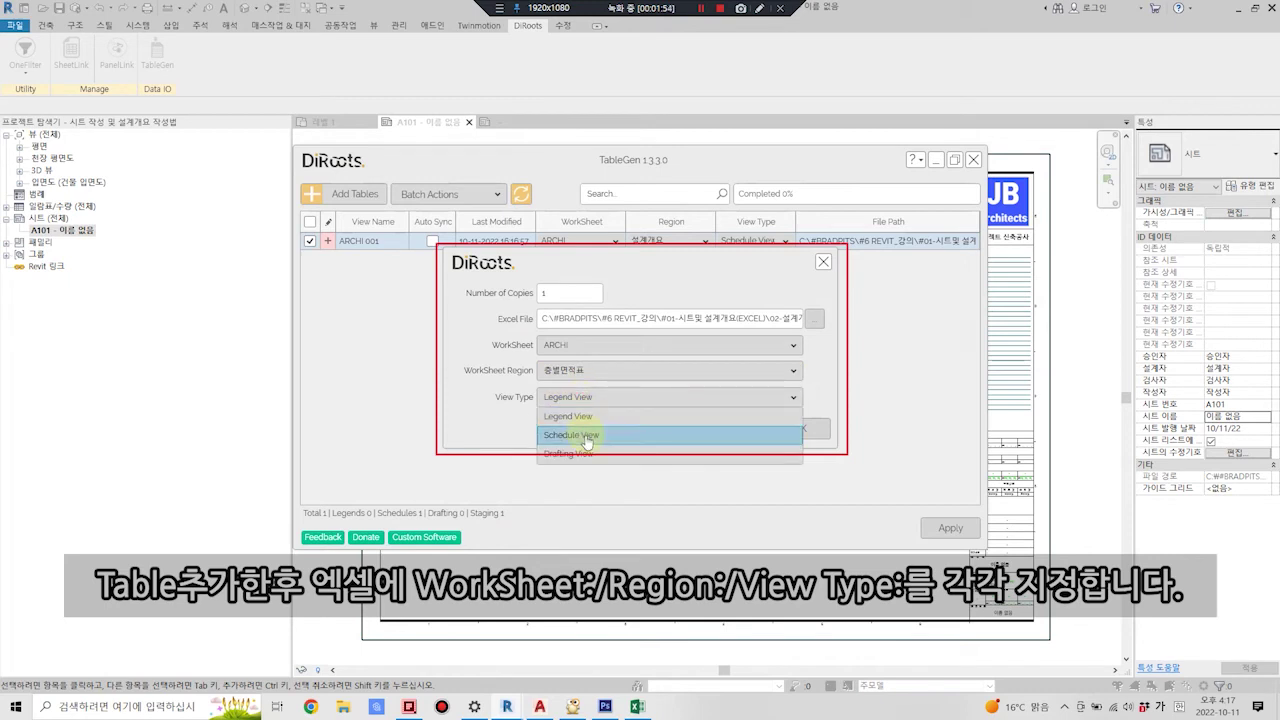
{"action": "left_click", "coordinate": [587, 437]}
{"action": "left_click", "coordinate": [782, 430]}
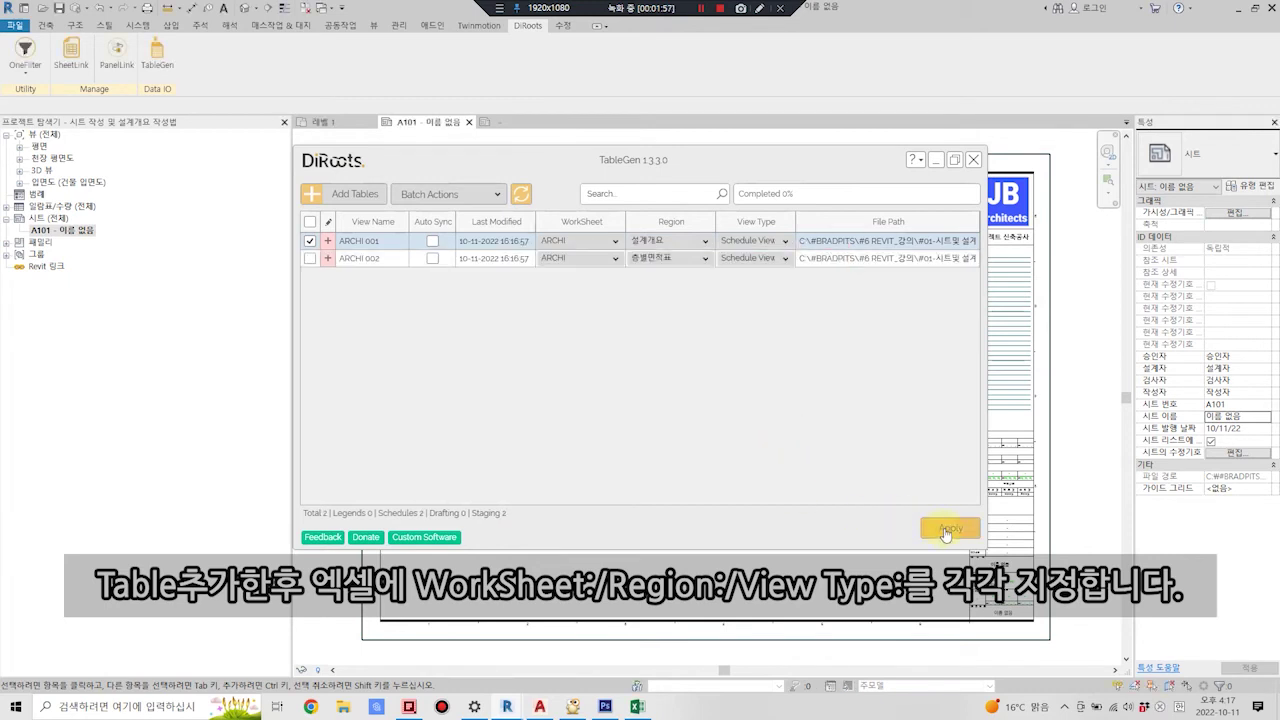
Turn on auto sync for ARCHI 001 and ARCHI 002 and apply them to the model.
{"action": "left_click", "coordinate": [432, 257]}
{"action": "left_click", "coordinate": [432, 241]}
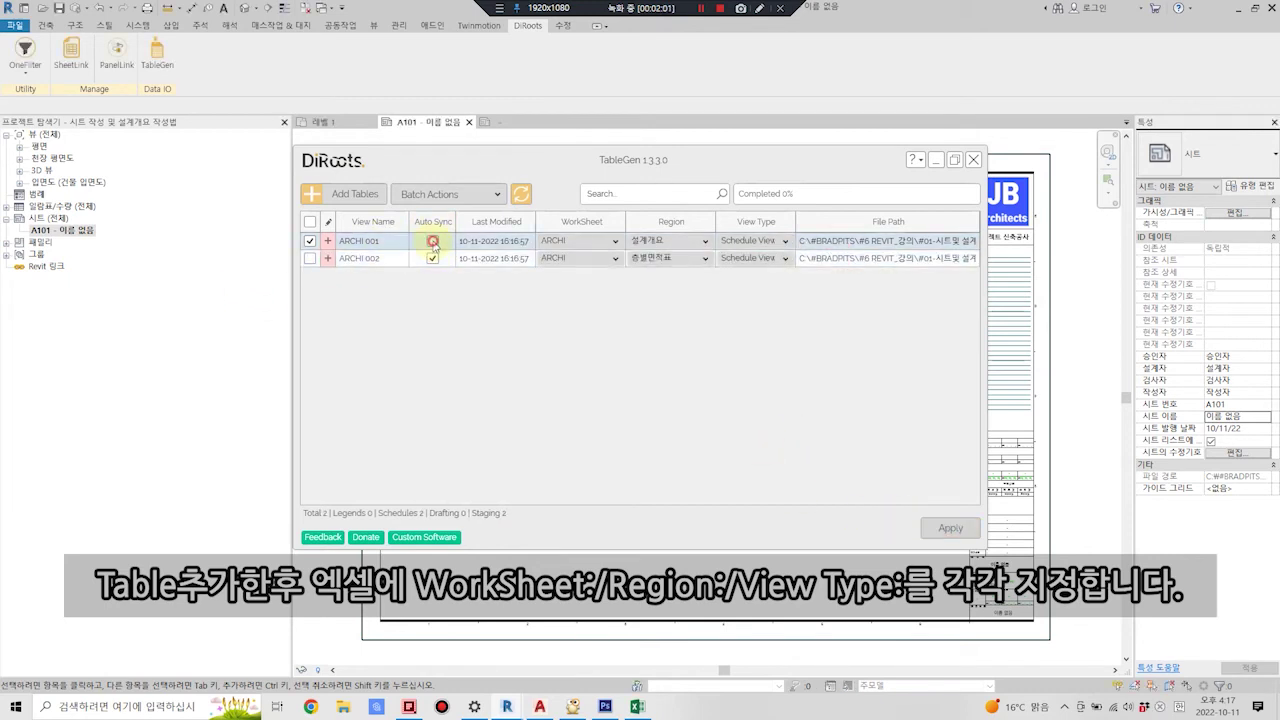
{"action": "left_click", "coordinate": [944, 532]}
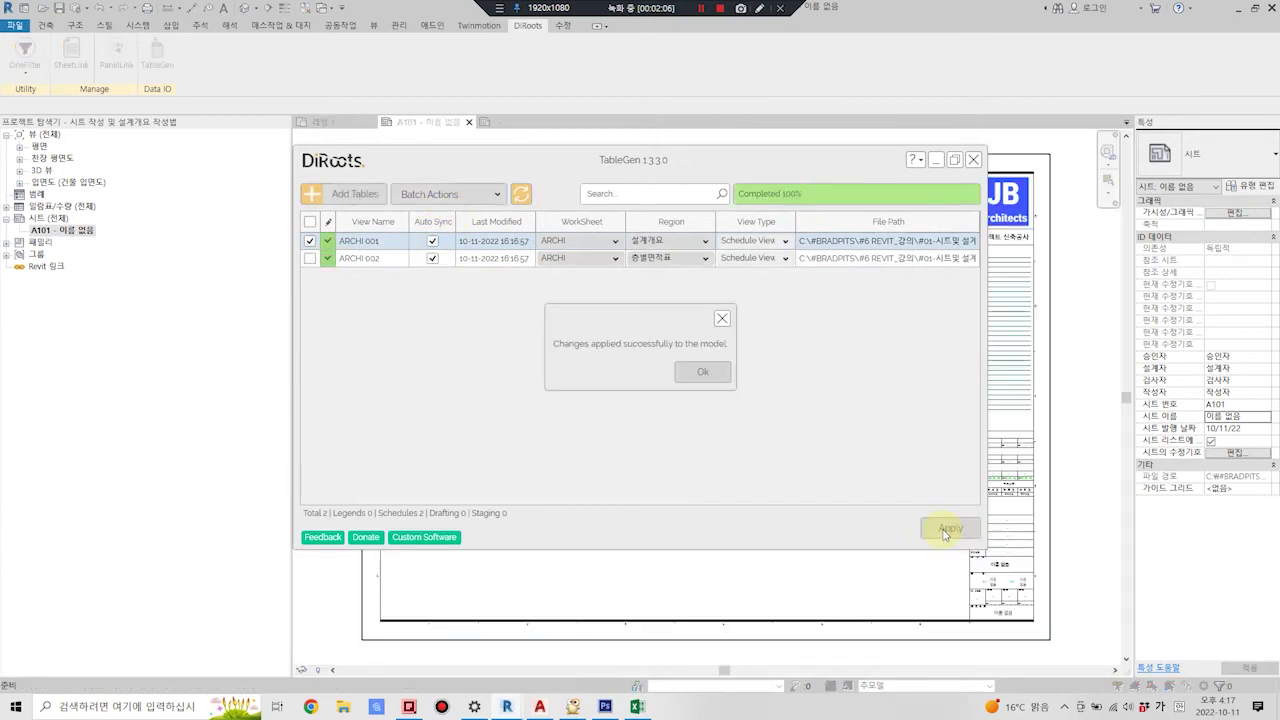
{"action": "left_click", "coordinate": [703, 371]}
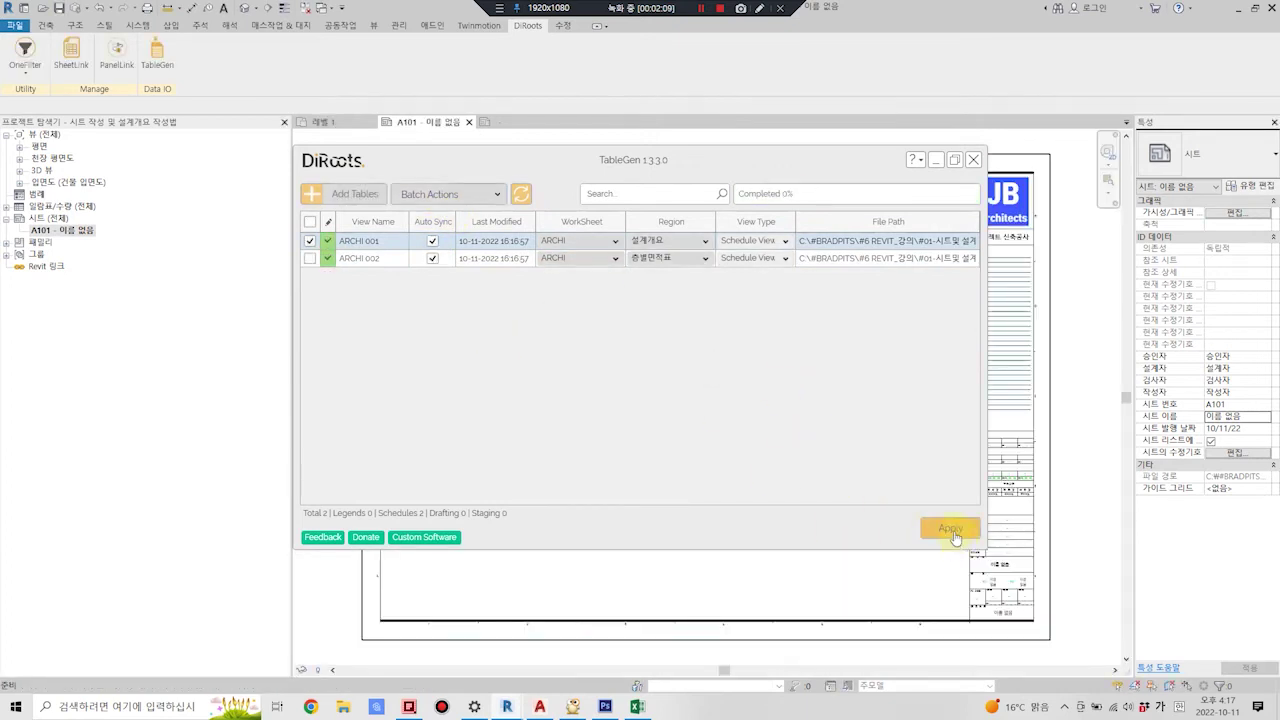
Close TableGen and check the ARCHI 001 and ARCHI 002 schedules from Schedules/Quantities.
{"action": "left_click", "coordinate": [973, 160]}
{"action": "left_click", "coordinate": [7, 207]}
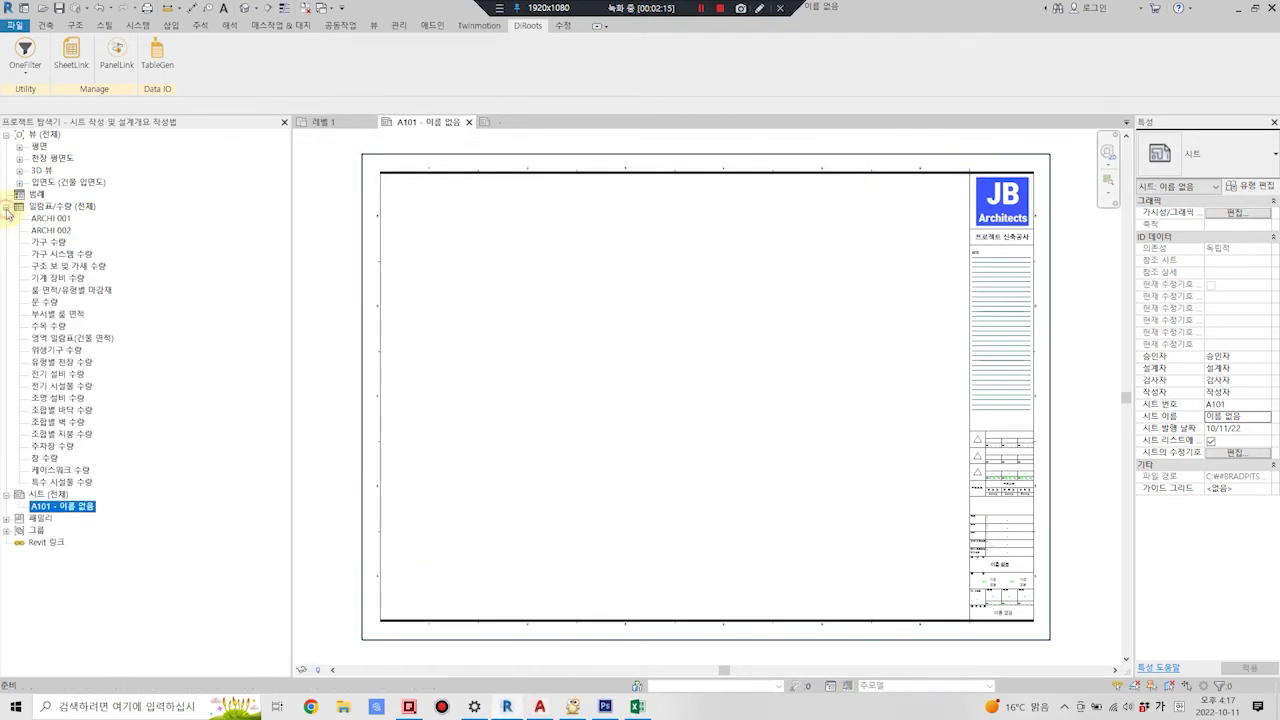
{"action": "double_click", "coordinate": [52, 218]}
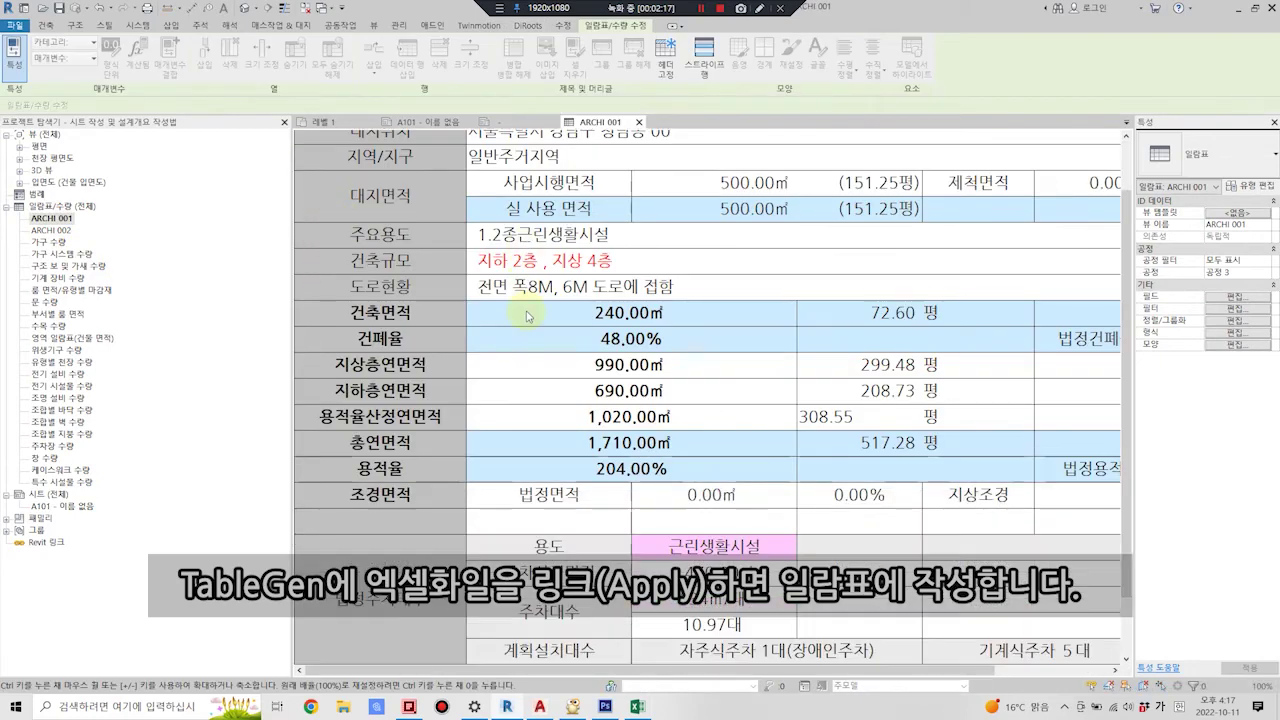
{"action": "scroll", "coordinate": [614, 430], "scroll_direction": "down", "scroll_amount": 3, "text": "ctrl"}
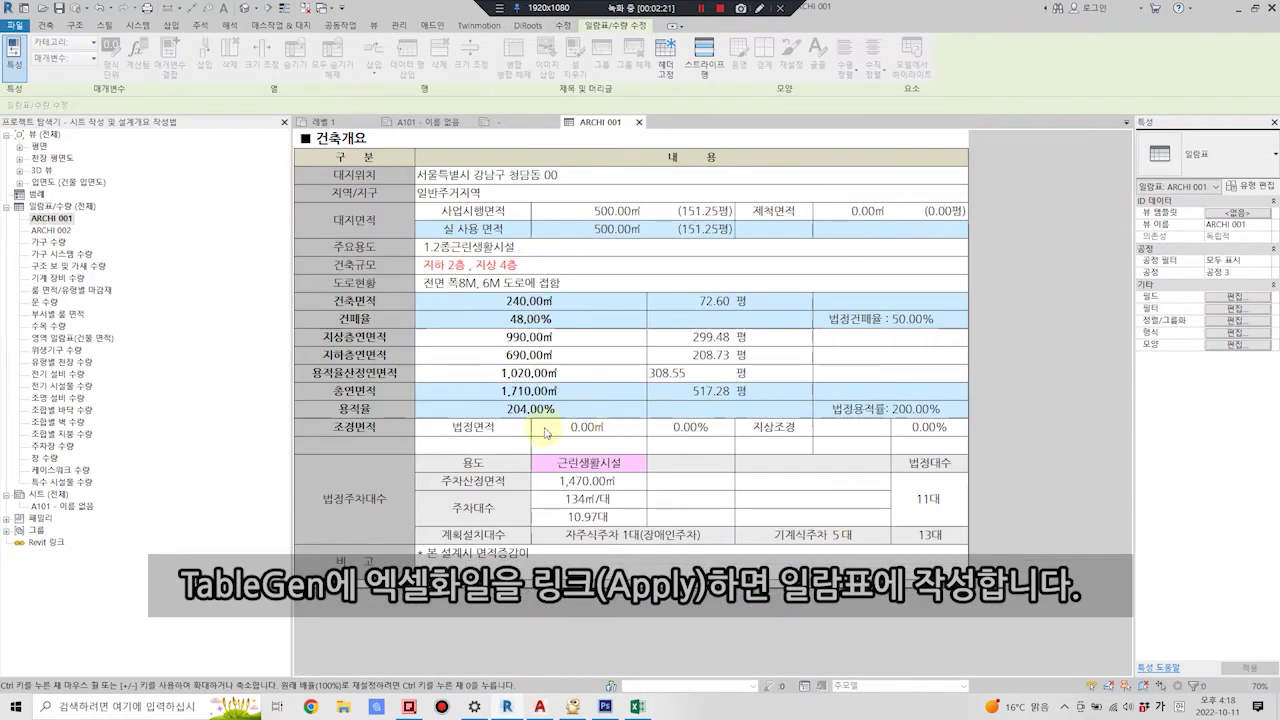
{"action": "double_click", "coordinate": [50, 230]}
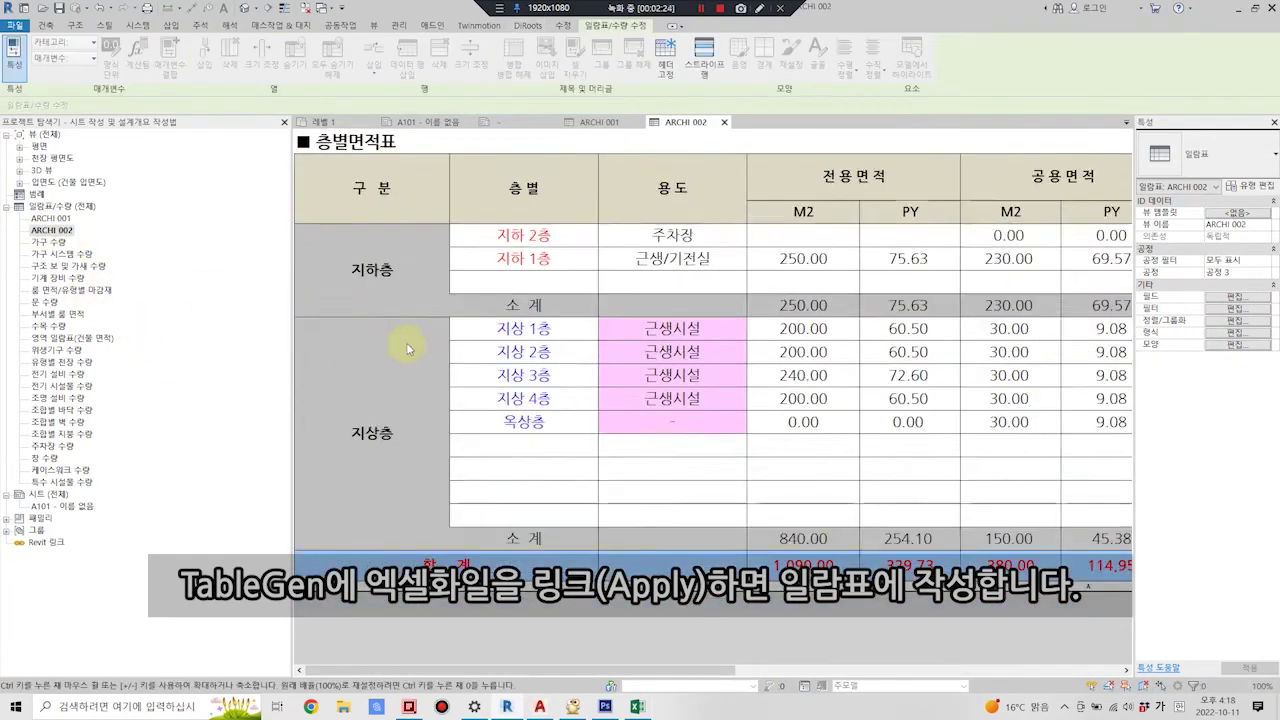
{"action": "scroll", "coordinate": [407, 348], "scroll_direction": "down", "scroll_amount": 2, "text": "ctrl"}
{"action": "scroll", "coordinate": [407, 340], "scroll_direction": "down", "scroll_amount": 2, "text": "ctrl"}
{"action": "scroll", "coordinate": [407, 335], "scroll_direction": "down", "scroll_amount": 1, "text": "ctrl"}
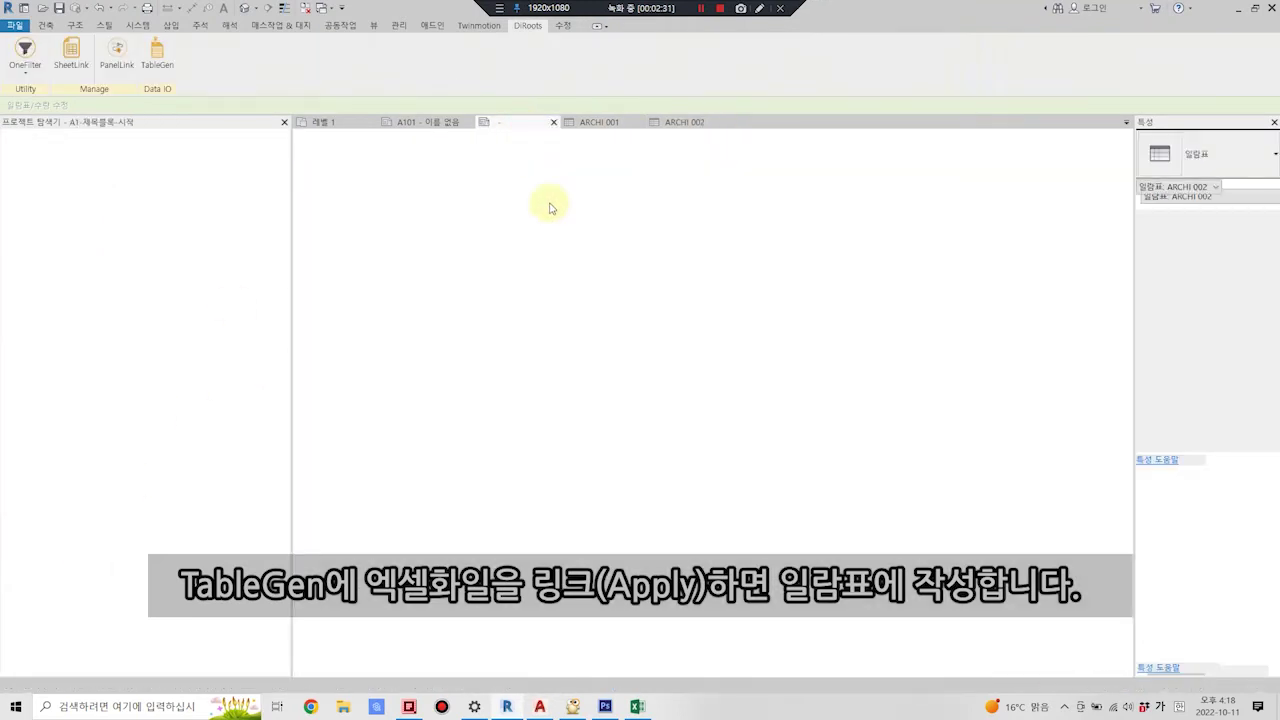
Close the unnamed title-block family view and return to sheet A101.
{"action": "left_click", "coordinate": [517, 123]}
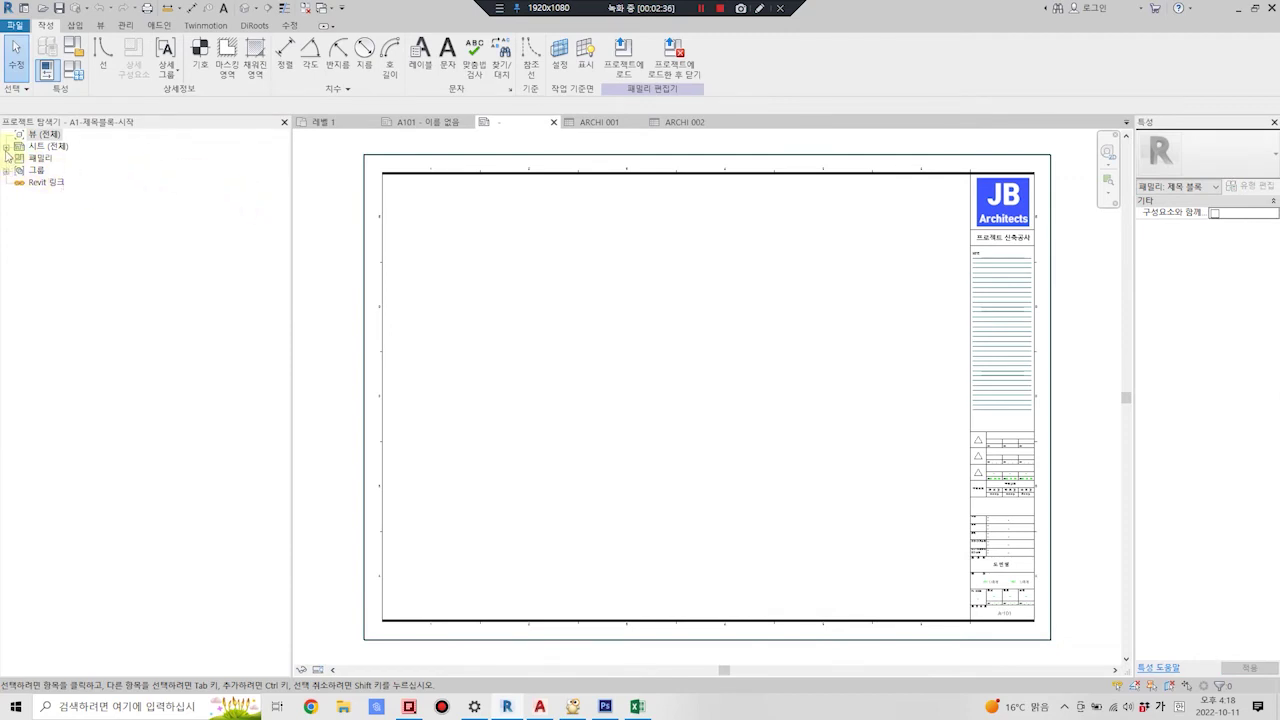
{"action": "left_click", "coordinate": [7, 147]}
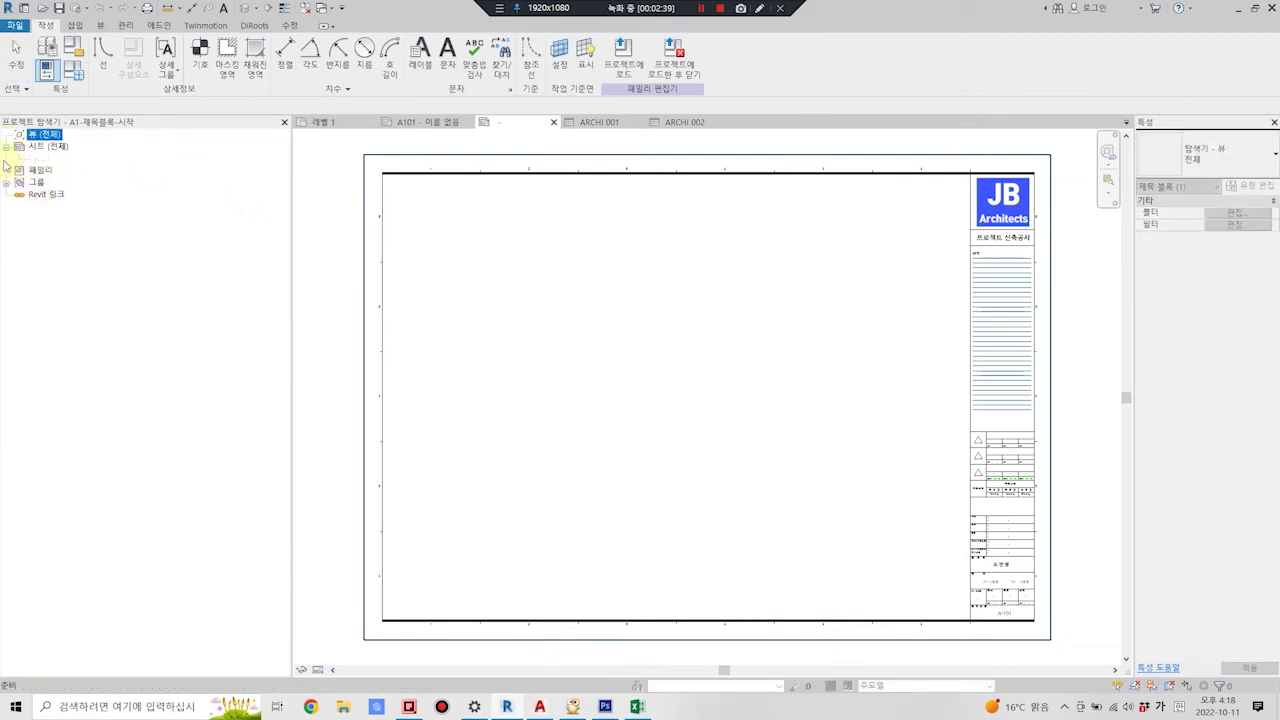
{"action": "left_click", "coordinate": [6, 147]}
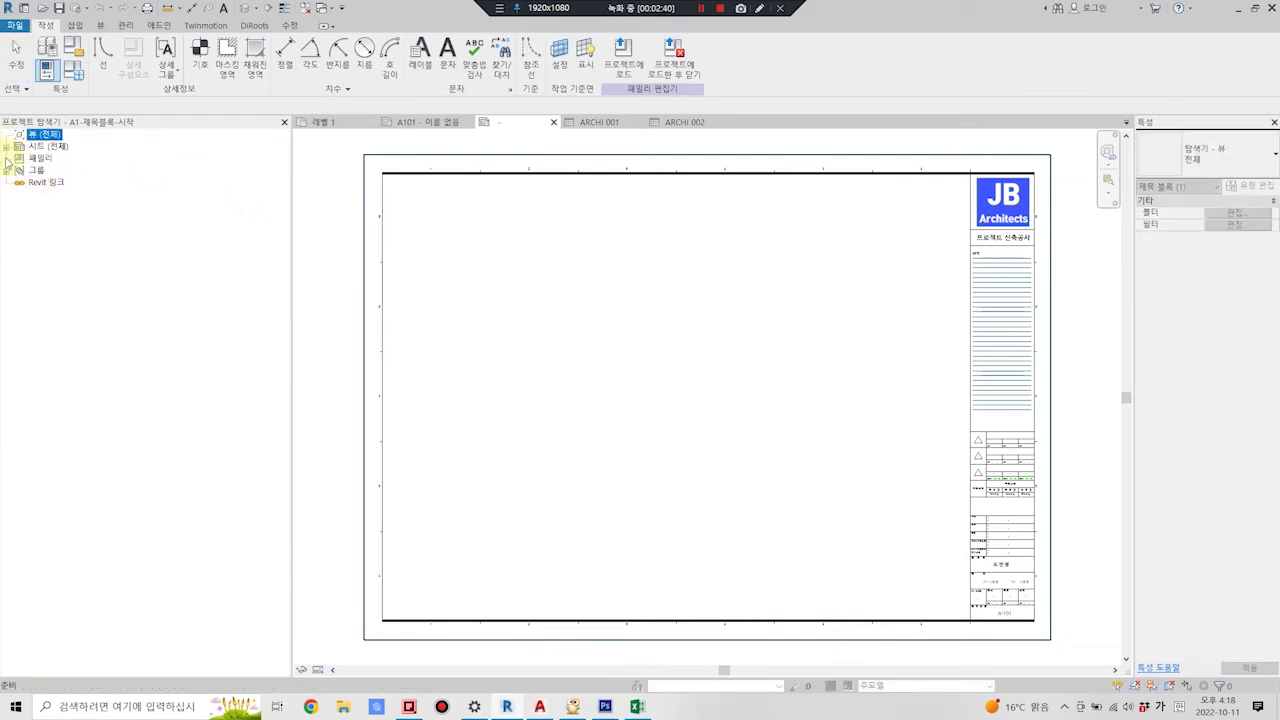
{"action": "left_click", "coordinate": [552, 122]}
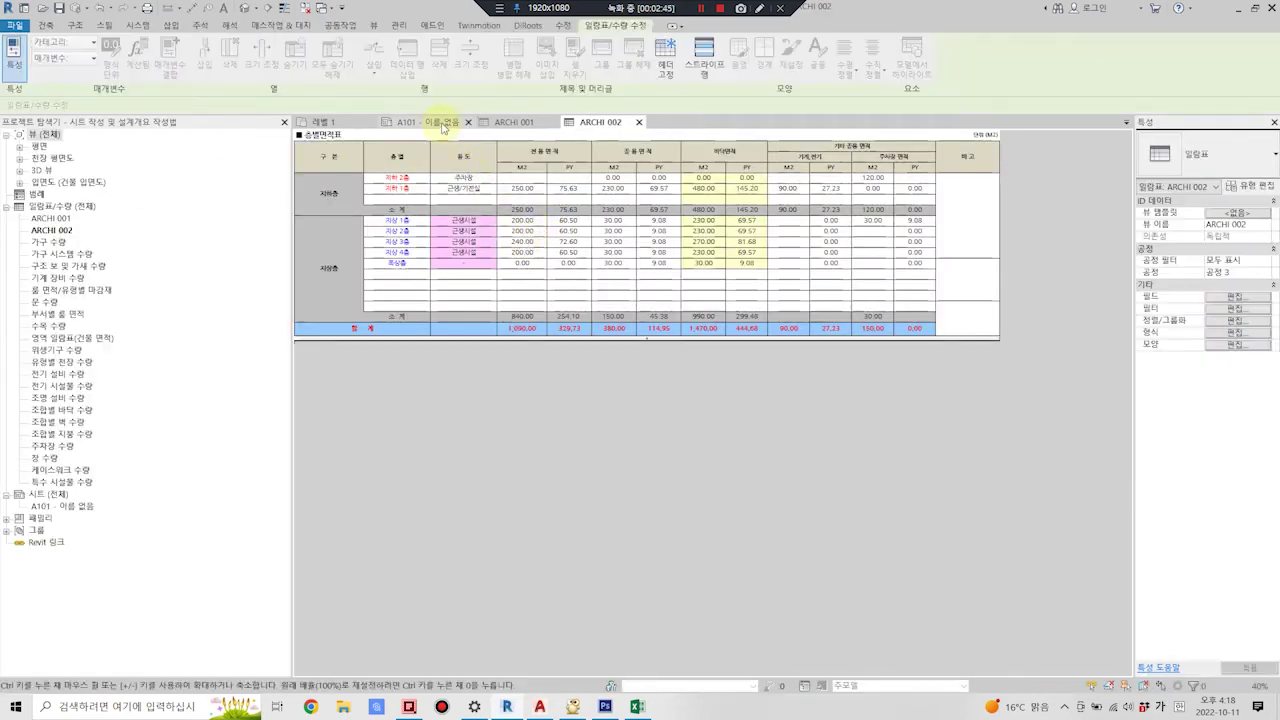
{"action": "left_click", "coordinate": [443, 124]}
{"action": "left_click", "coordinate": [1250, 416]}
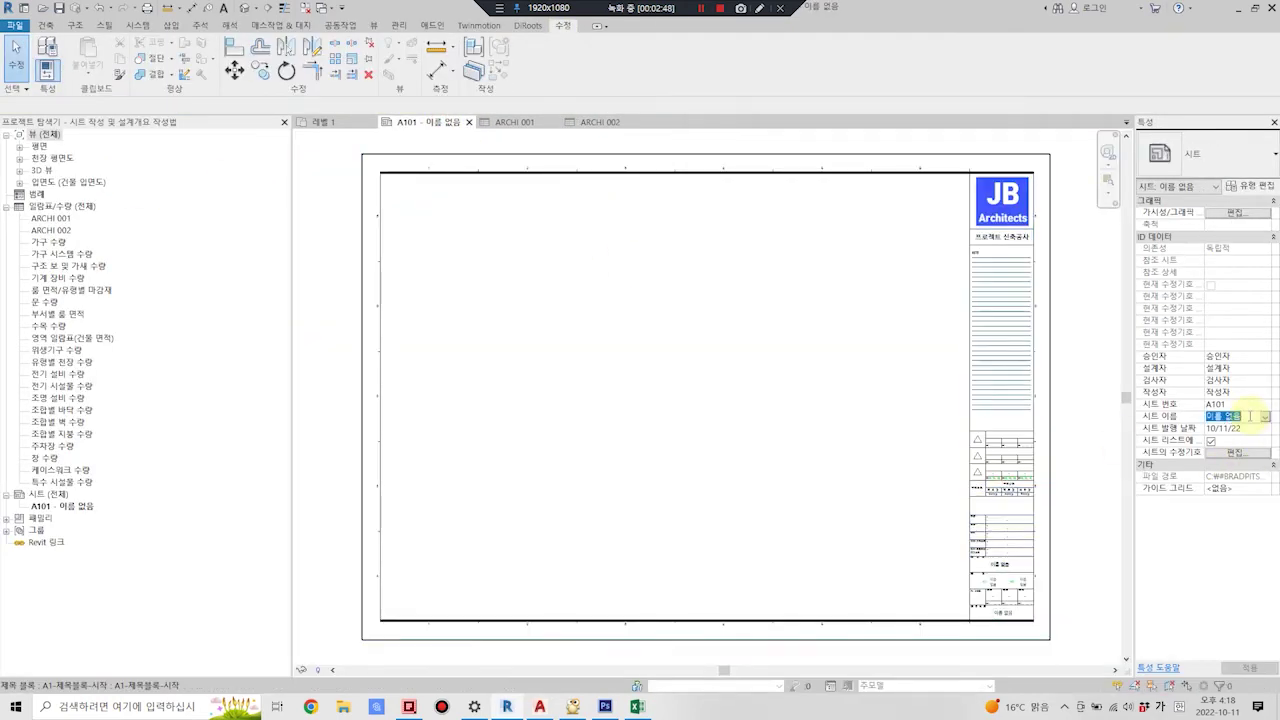
Replace the sheet name 이름 없음 with 설계개요 in Properties.
{"action": "type", "text": "/F"}
{"action": "key", "text": "BackSpace"}
{"action": "type", "text": "설"}
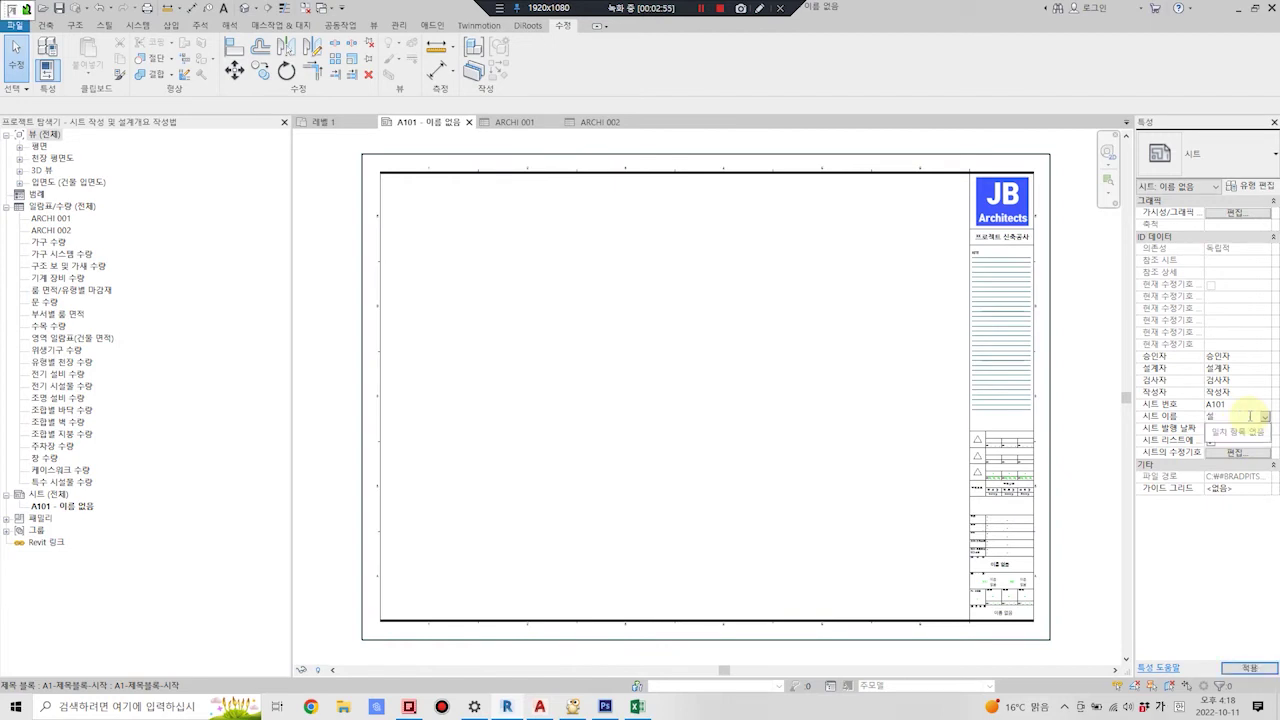
{"action": "type", "text": "계개요"}
{"action": "key", "text": "Return"}
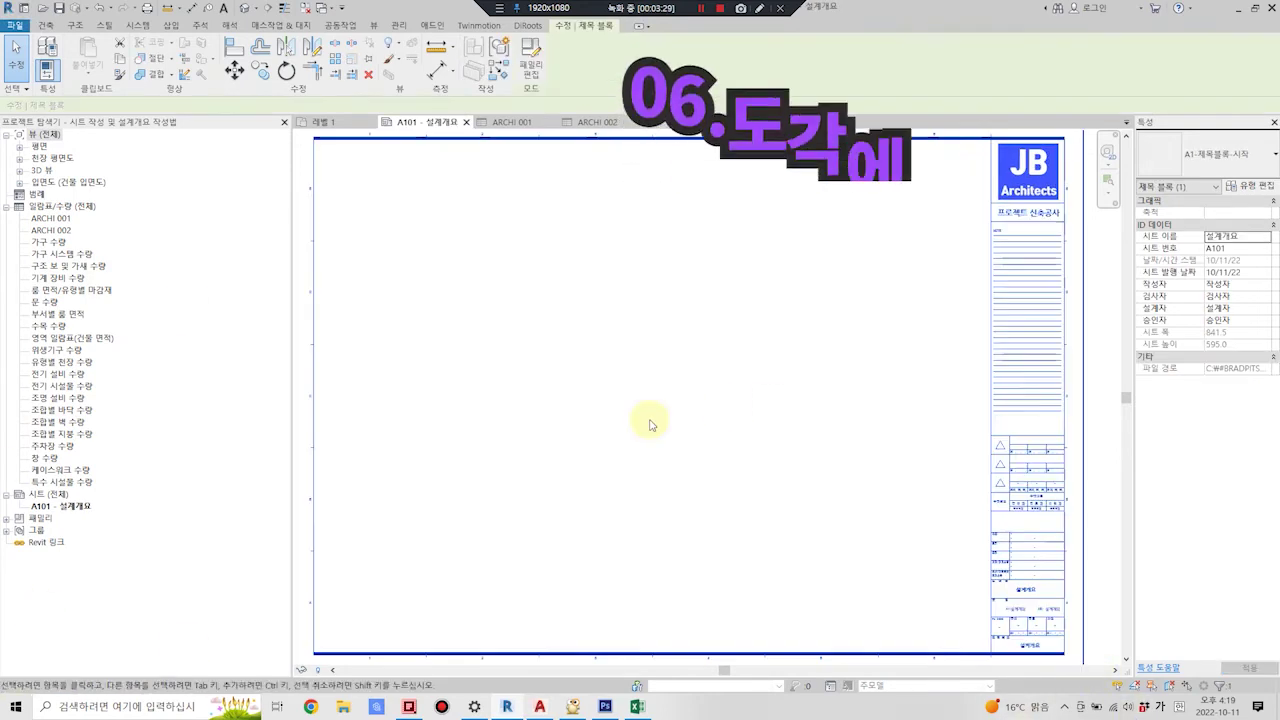
{"action": "left_click", "coordinate": [649, 424]}
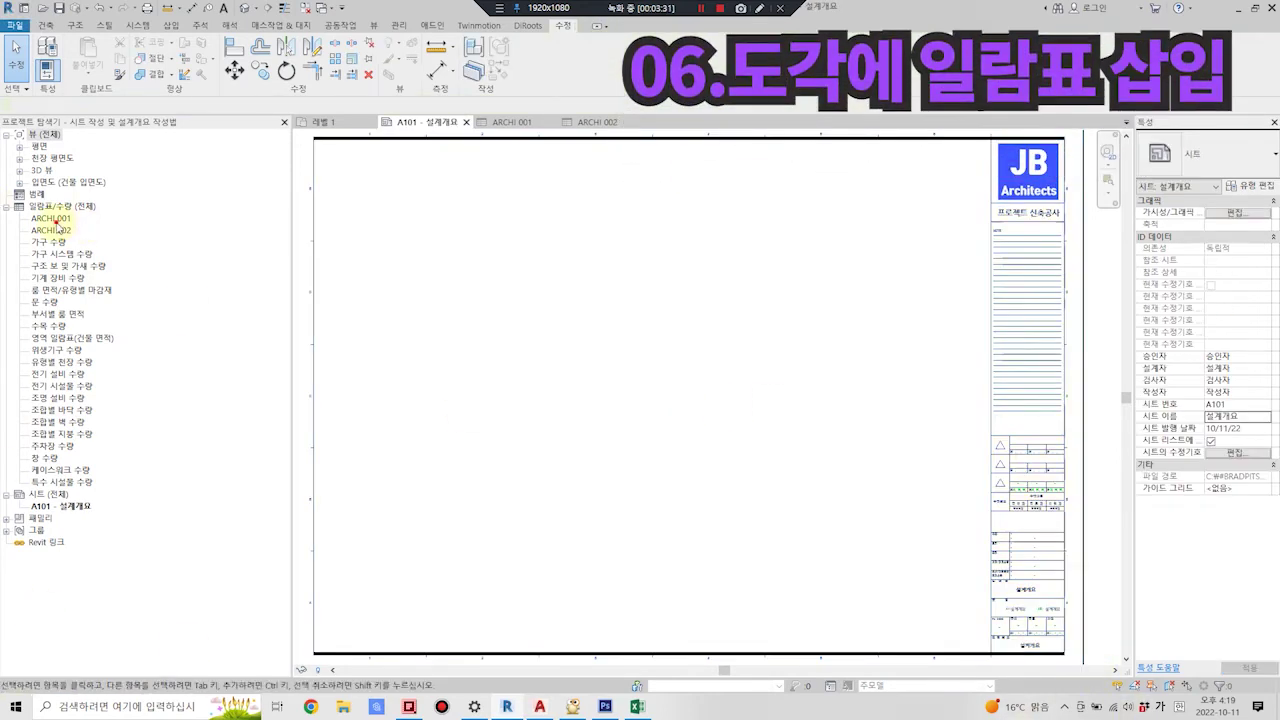
Place the 건축개요 schedule at the sheet's upper left and the 층별면적표 schedule below it.
{"action": "double_click", "coordinate": [54, 219]}
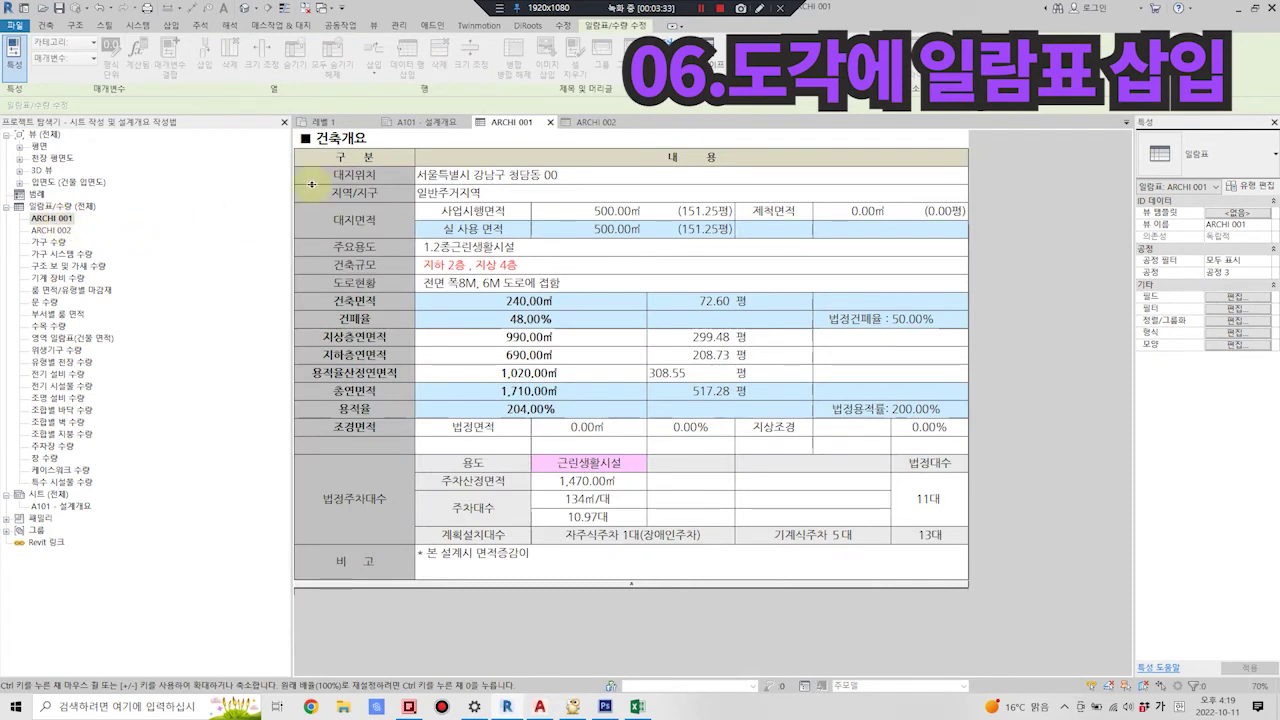
{"action": "left_click", "coordinate": [551, 122]}
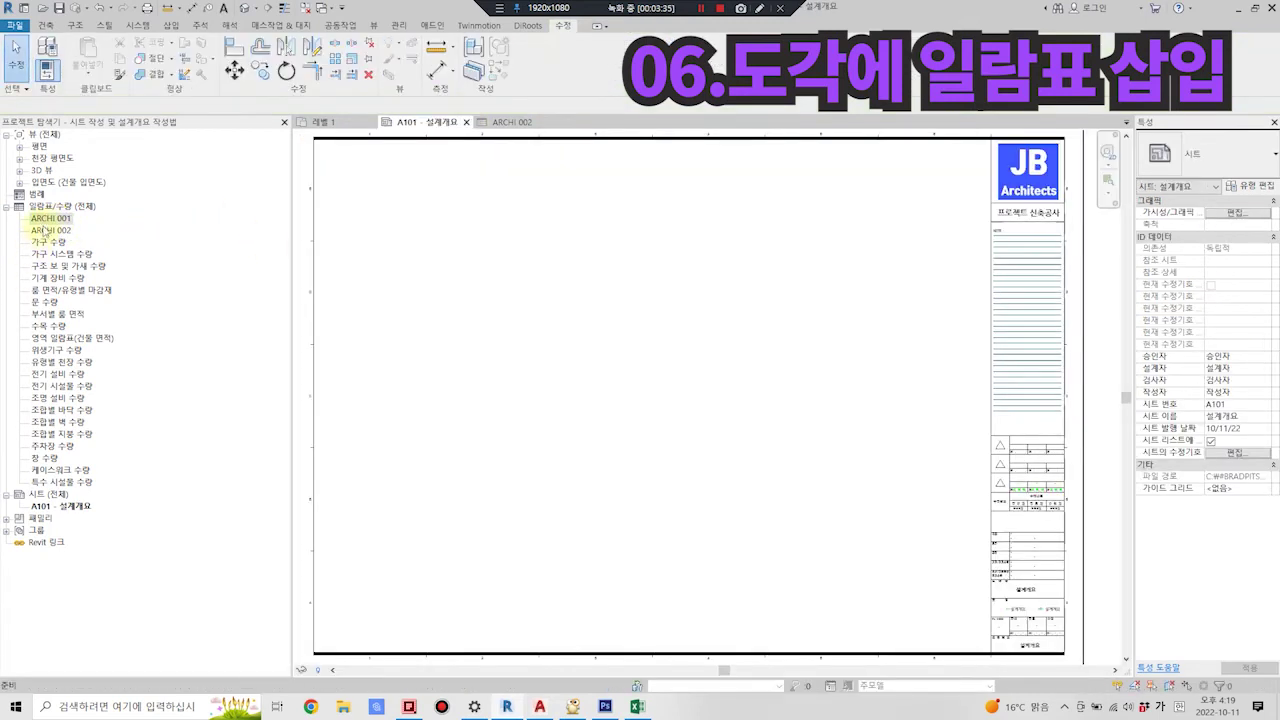
{"action": "mouse_move", "coordinate": [48, 219]}
{"action": "left_mouse_down"}
{"action": "mouse_move", "coordinate": [355, 217]}
{"action": "mouse_move", "coordinate": [357, 206]}
{"action": "left_mouse_up"}
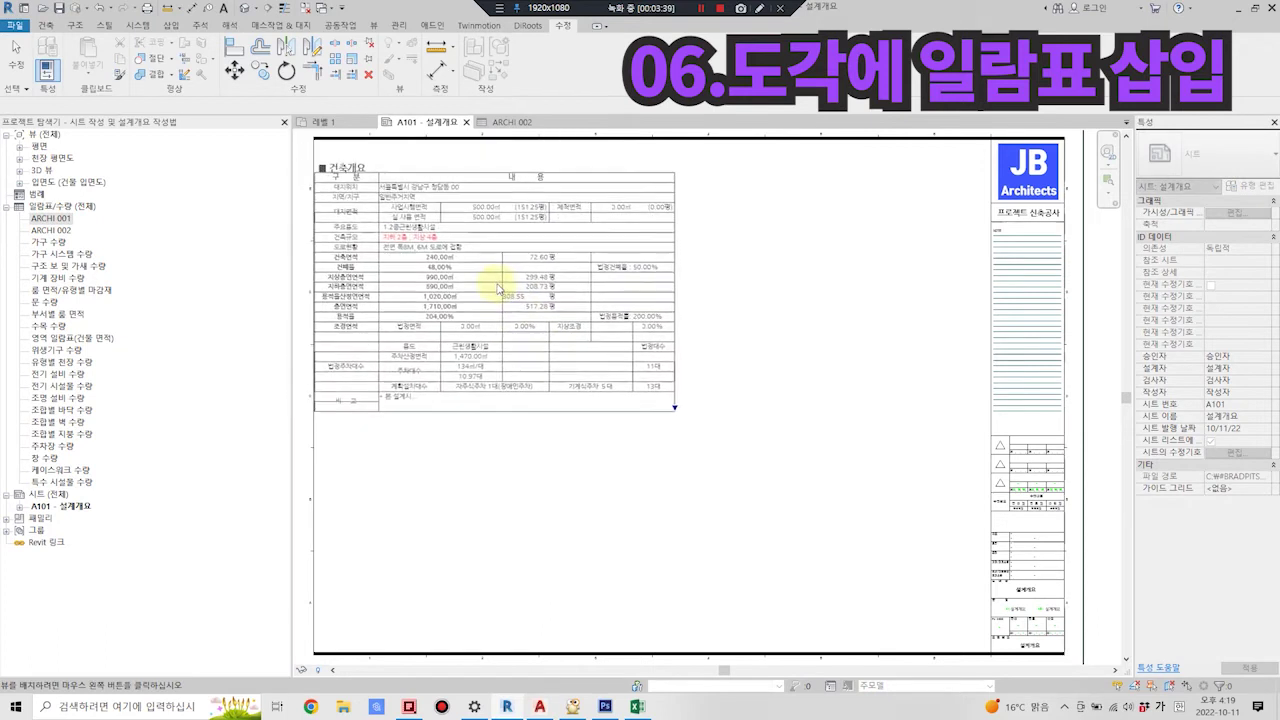
{"action": "left_click", "coordinate": [512, 280]}
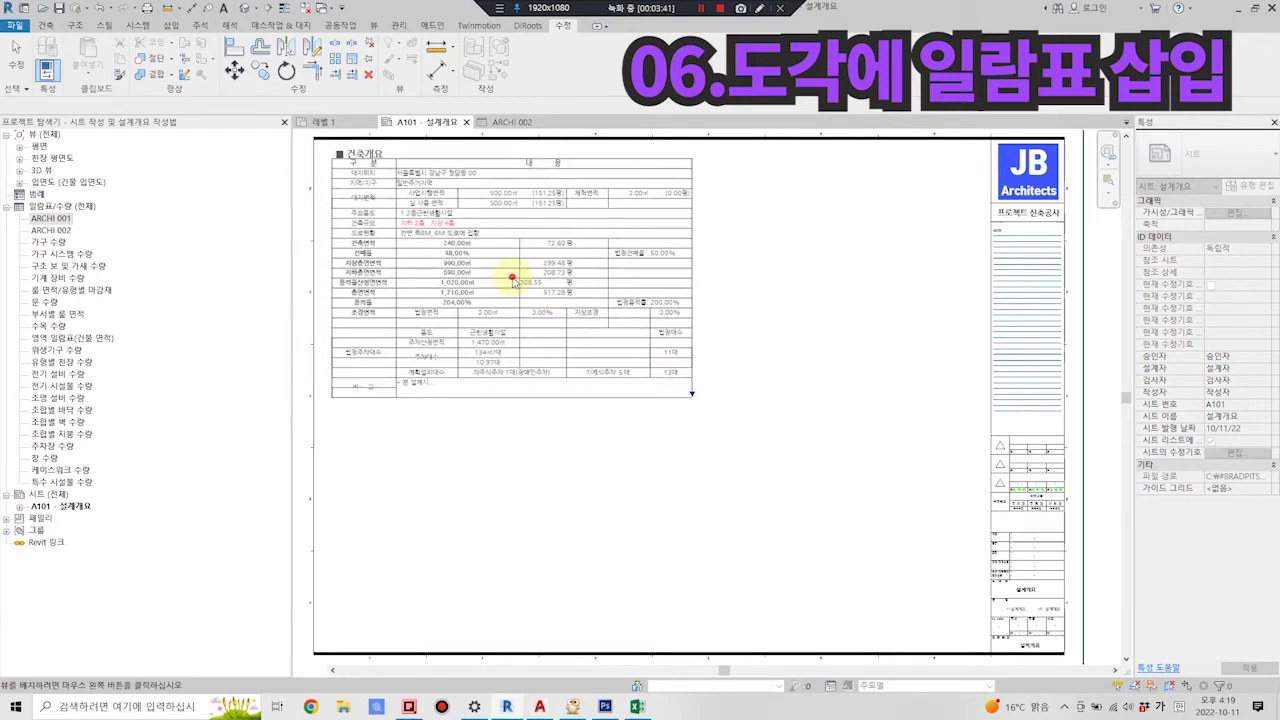
{"action": "left_click", "coordinate": [60, 231]}
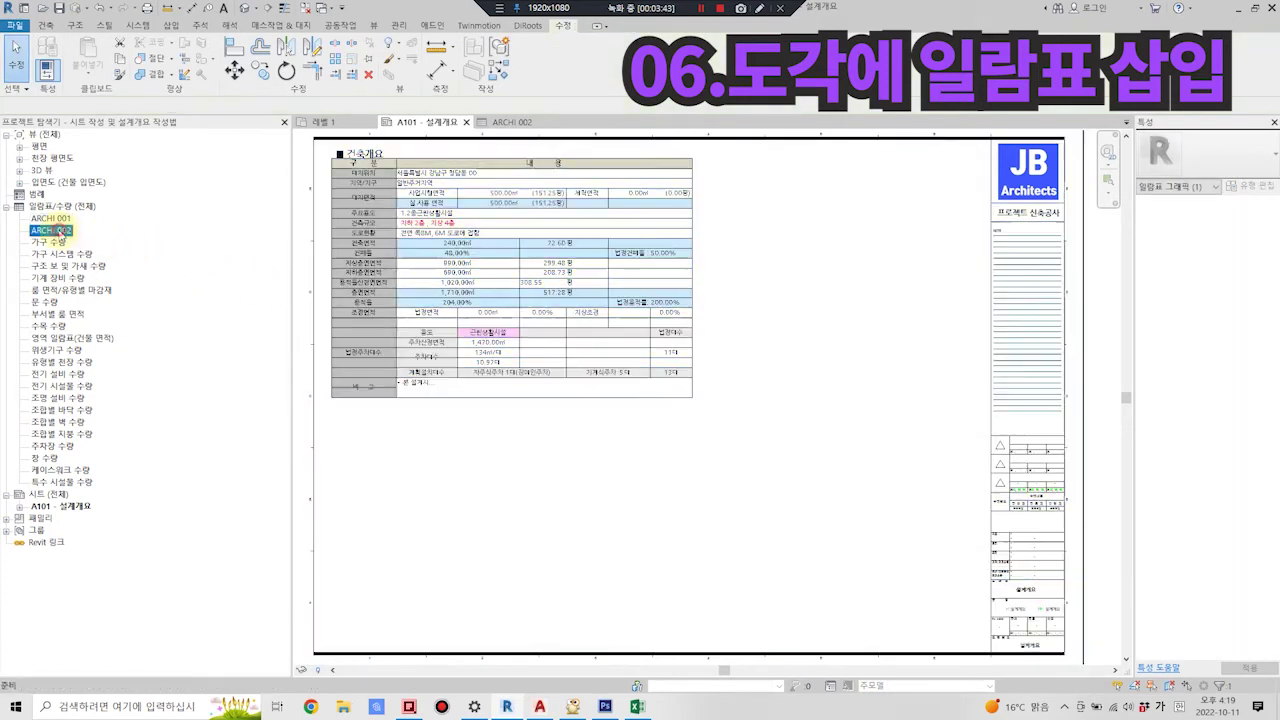
{"action": "left_click_drag", "start_coordinate": [60, 231], "coordinate": [379, 459]}
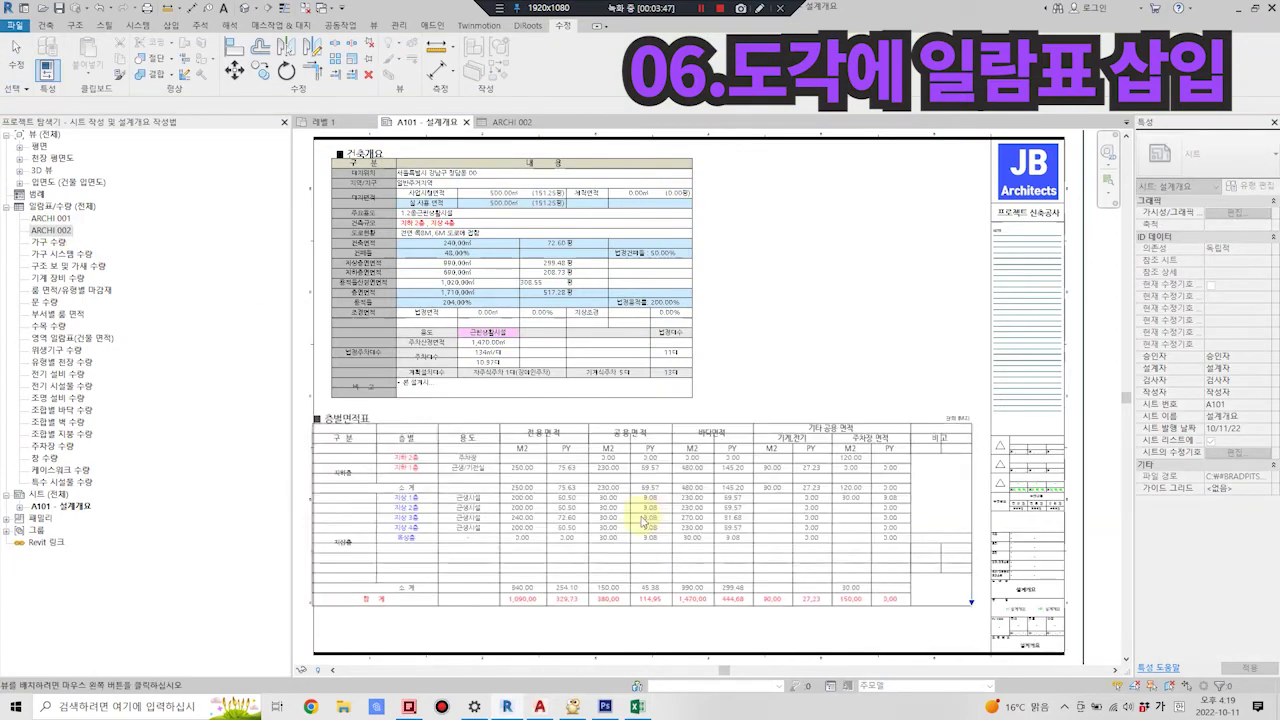
{"action": "left_click", "coordinate": [601, 507]}
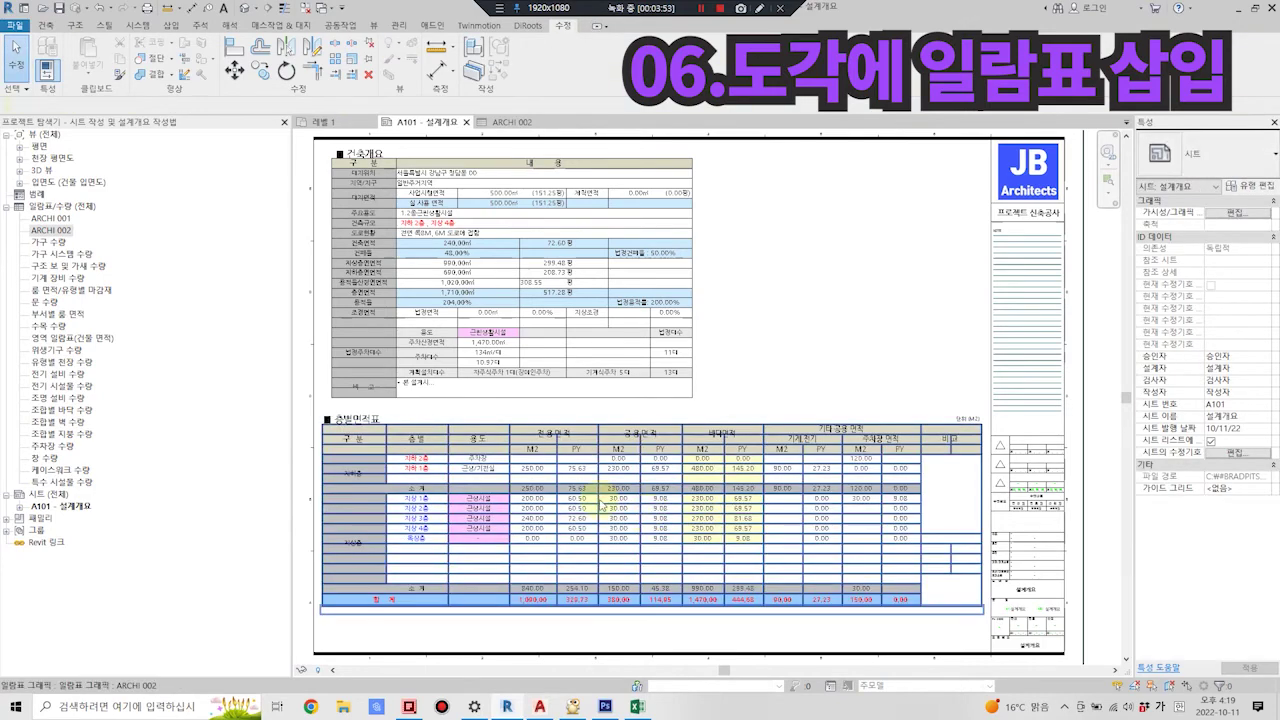
Move the 건축개요 schedule left with MV so its edge aligns with 층별면적표.
{"action": "scroll", "coordinate": [400, 386], "scroll_direction": "up", "scroll_amount": 3}
{"action": "scroll", "coordinate": [422, 413], "scroll_direction": "up", "scroll_amount": 2}
{"action": "scroll", "coordinate": [435, 425], "scroll_direction": "down", "scroll_amount": 1}
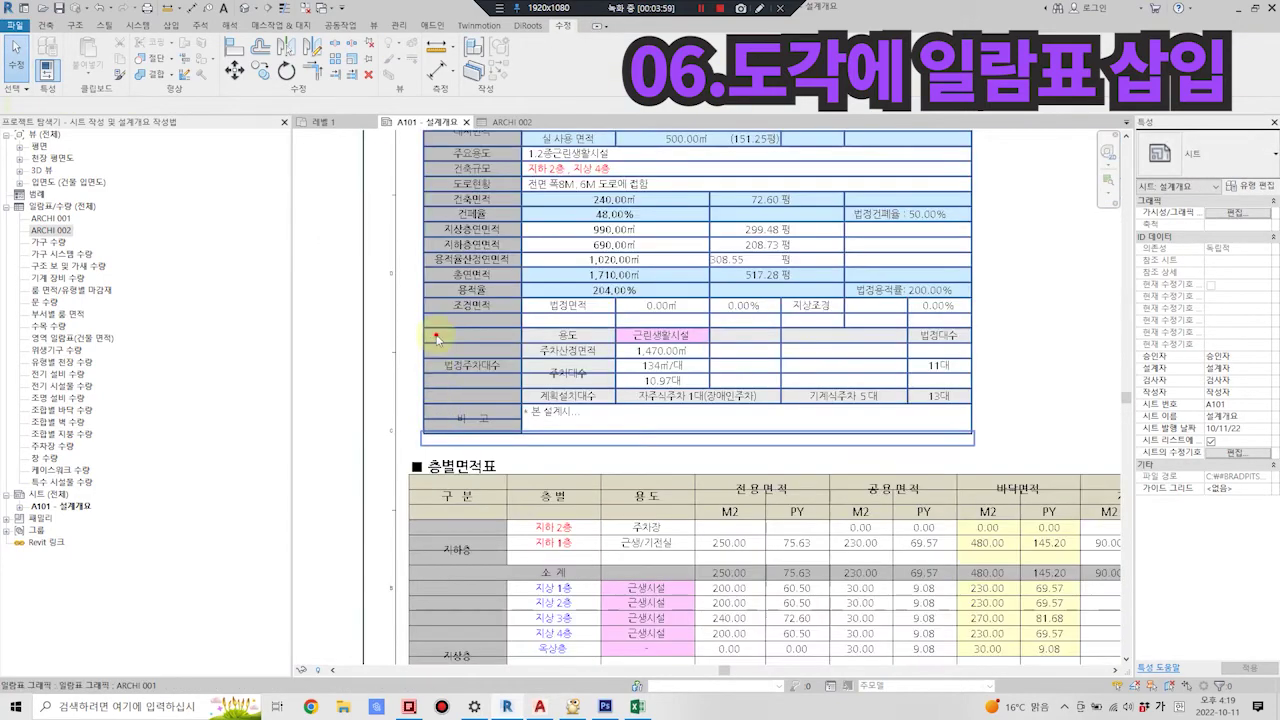
{"action": "left_click", "coordinate": [425, 337]}
{"action": "scroll", "coordinate": [428, 420], "scroll_direction": "up", "scroll_amount": 2}
{"action": "scroll", "coordinate": [433, 415], "scroll_direction": "up", "scroll_amount": 2}
{"action": "key", "text": "m"}
{"action": "key", "text": "v"}
{"action": "left_click", "coordinate": [447, 400]}
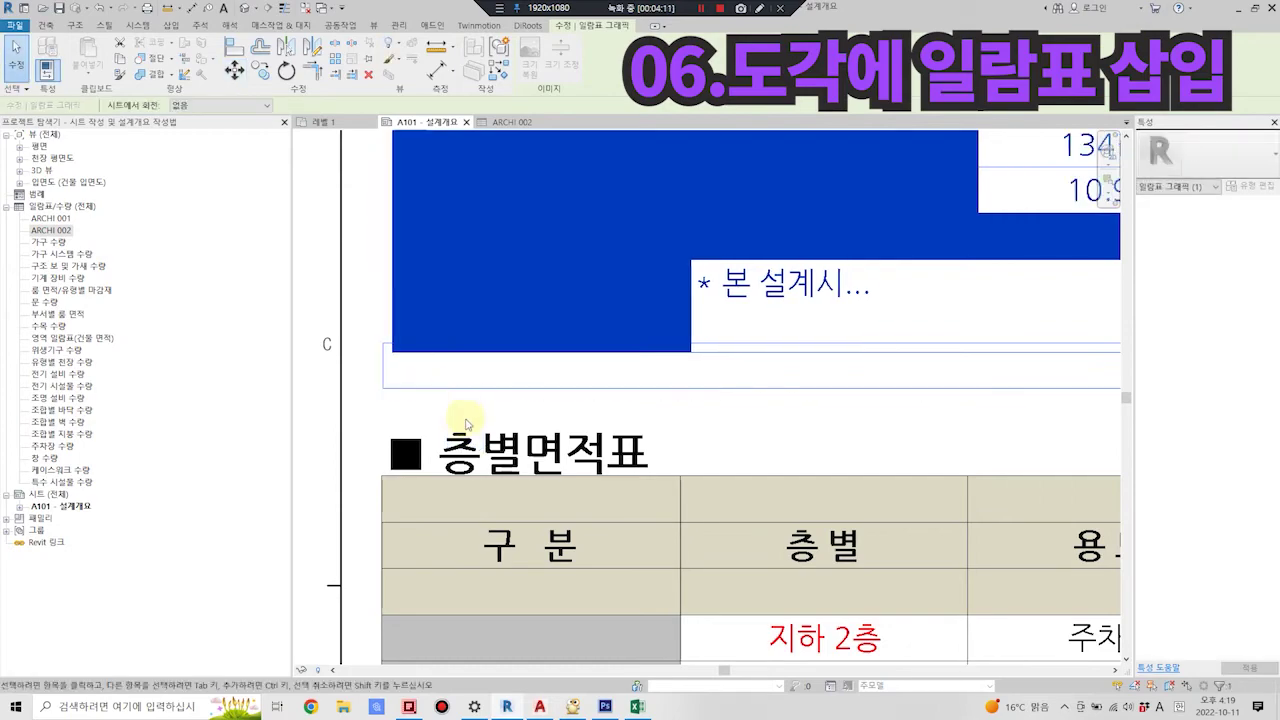
{"action": "scroll", "coordinate": [462, 423], "scroll_direction": "down", "scroll_amount": 2}
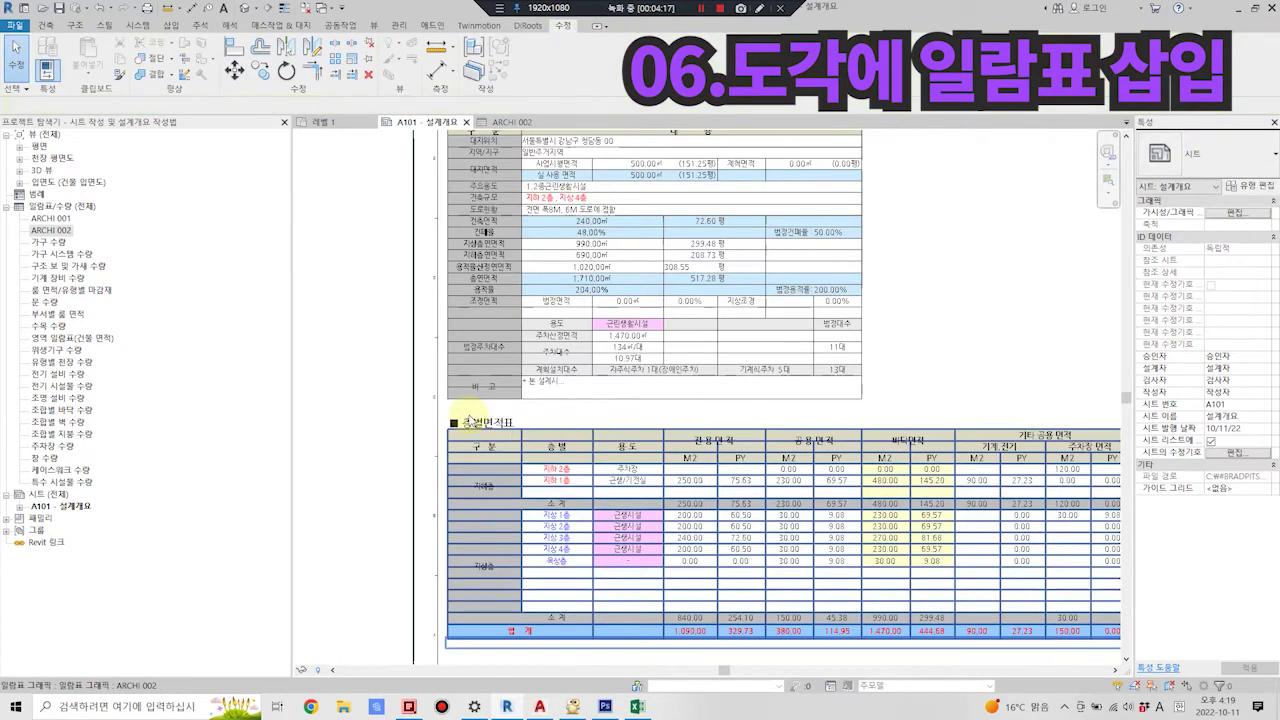
{"action": "scroll", "coordinate": [462, 400], "scroll_direction": "down", "scroll_amount": 1}
{"action": "key", "text": "Escape"}
{"action": "scroll", "coordinate": [470, 270], "scroll_direction": "up", "scroll_amount": 1}
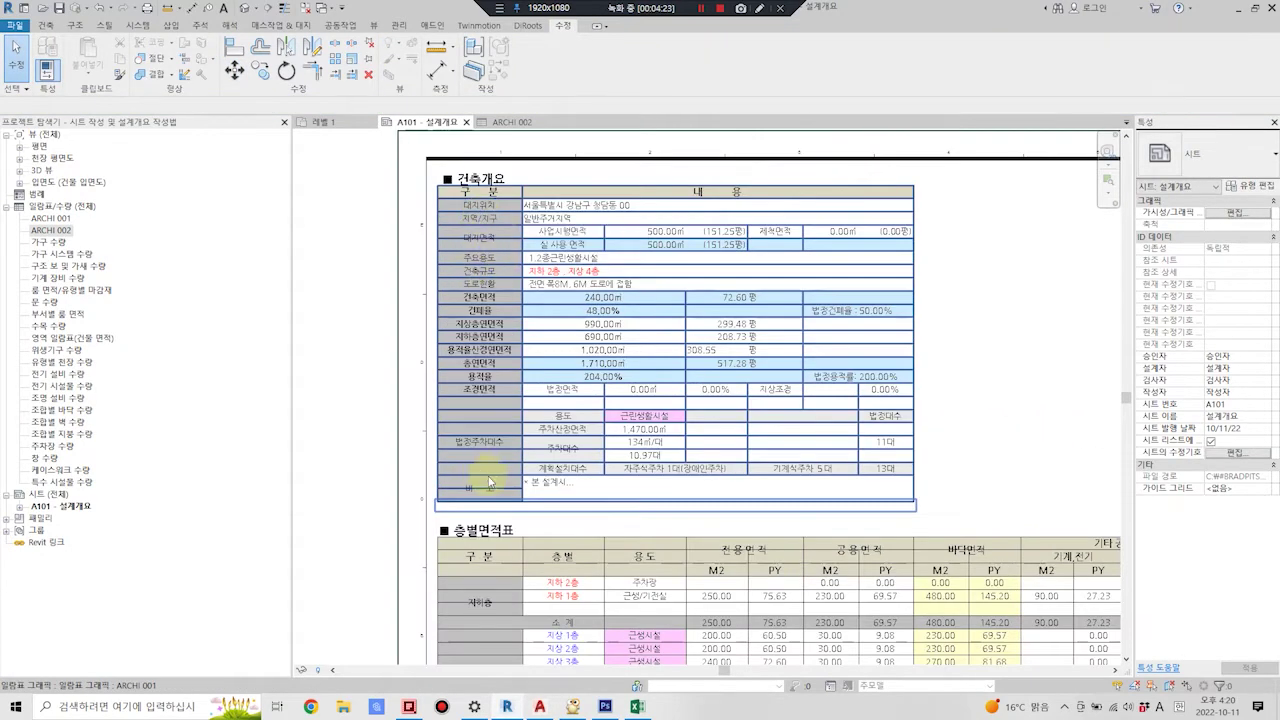
{"action": "double_click", "coordinate": [52, 218]}
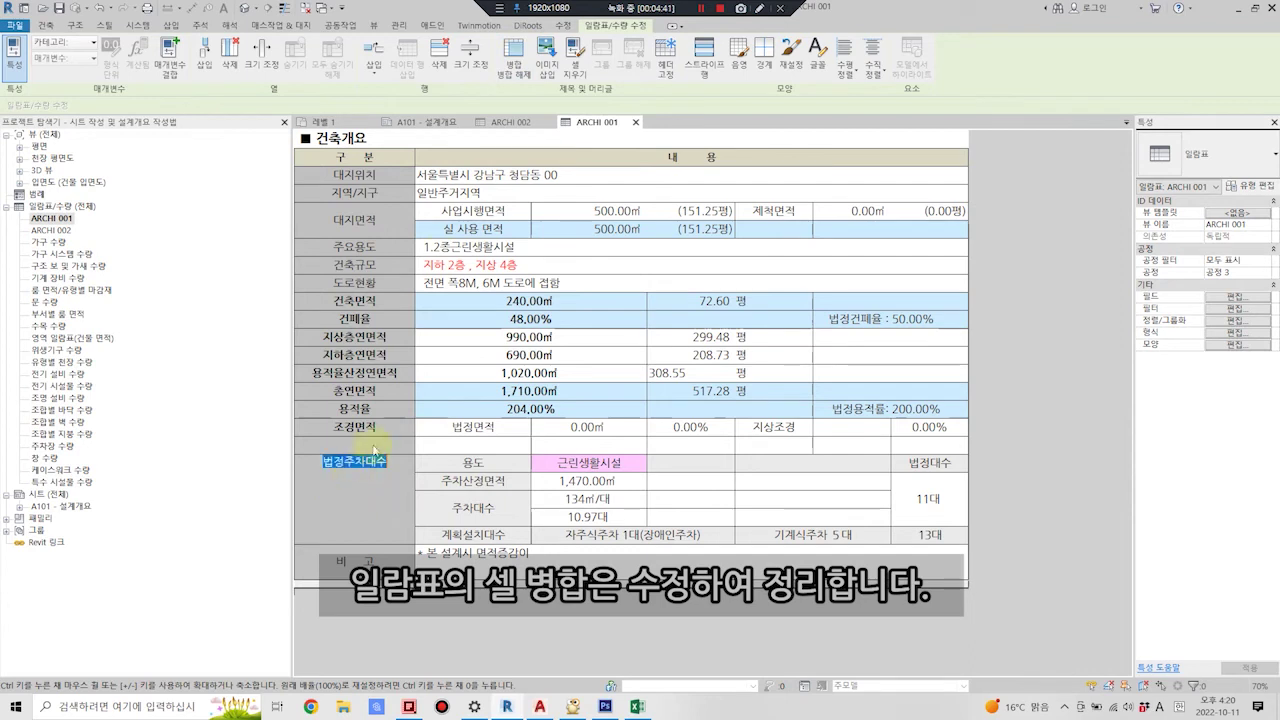
Merge the 법정주차대수 cells and the 비고 row's text cells in the ARCHI 001 schedule.
{"action": "left_click", "coordinate": [385, 529]}
{"action": "left_click", "coordinate": [345, 540]}
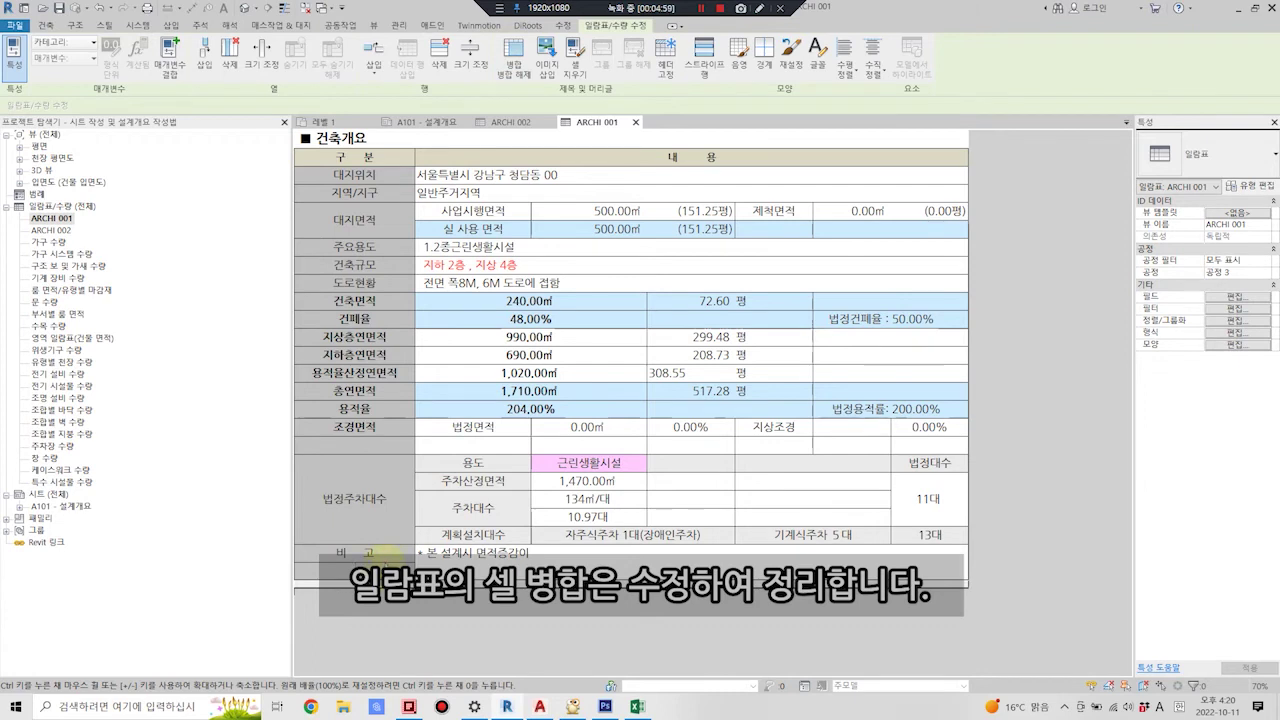
{"action": "left_click", "coordinate": [355, 553]}
{"action": "left_click", "coordinate": [514, 55]}
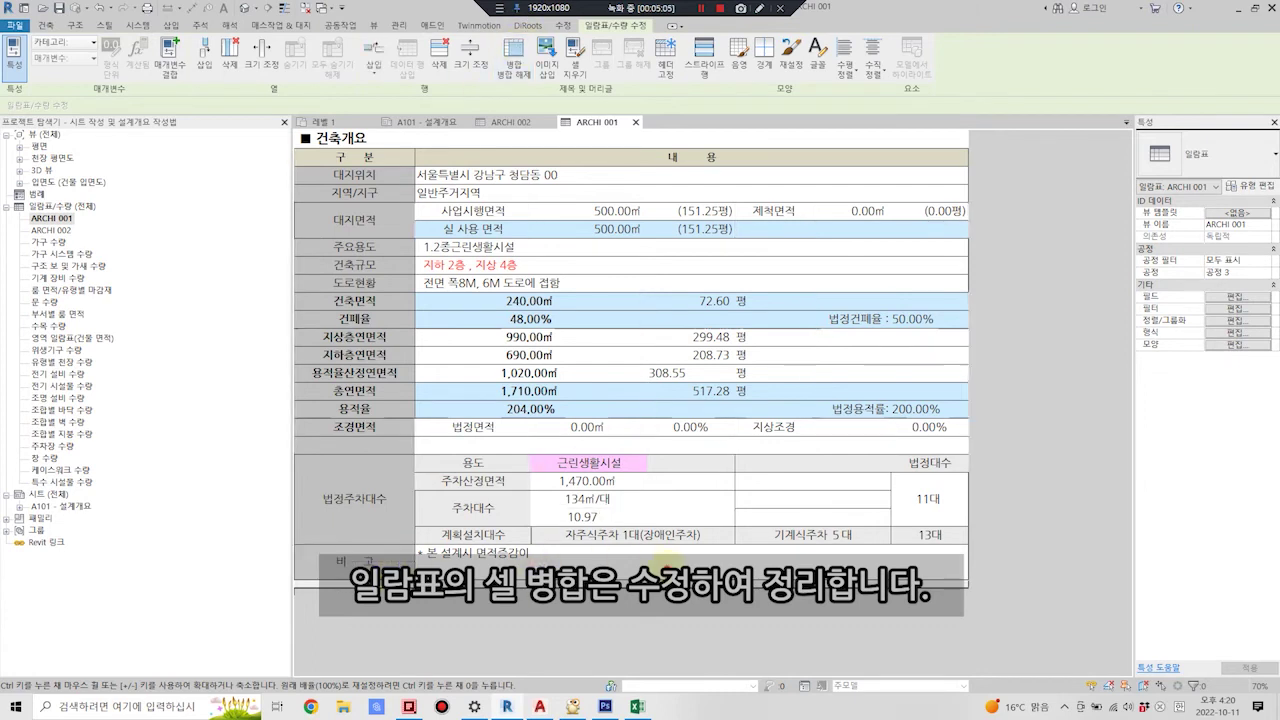
{"action": "left_click_drag", "start_coordinate": [481, 561], "coordinate": [950, 562]}
{"action": "left_click", "coordinate": [514, 55]}
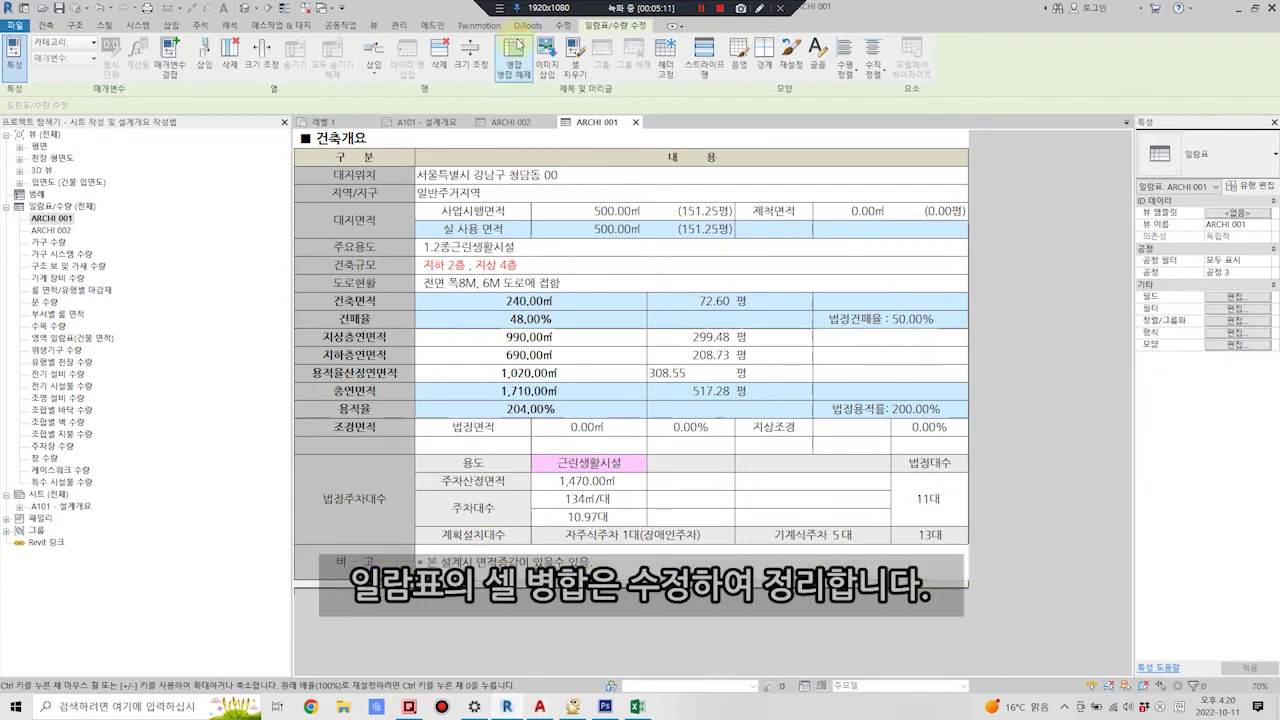
Apply new cell borders to the ARCHI 001 schedule and return to the A101 - 설계개요 sheet.
{"action": "left_click", "coordinate": [420, 122]}
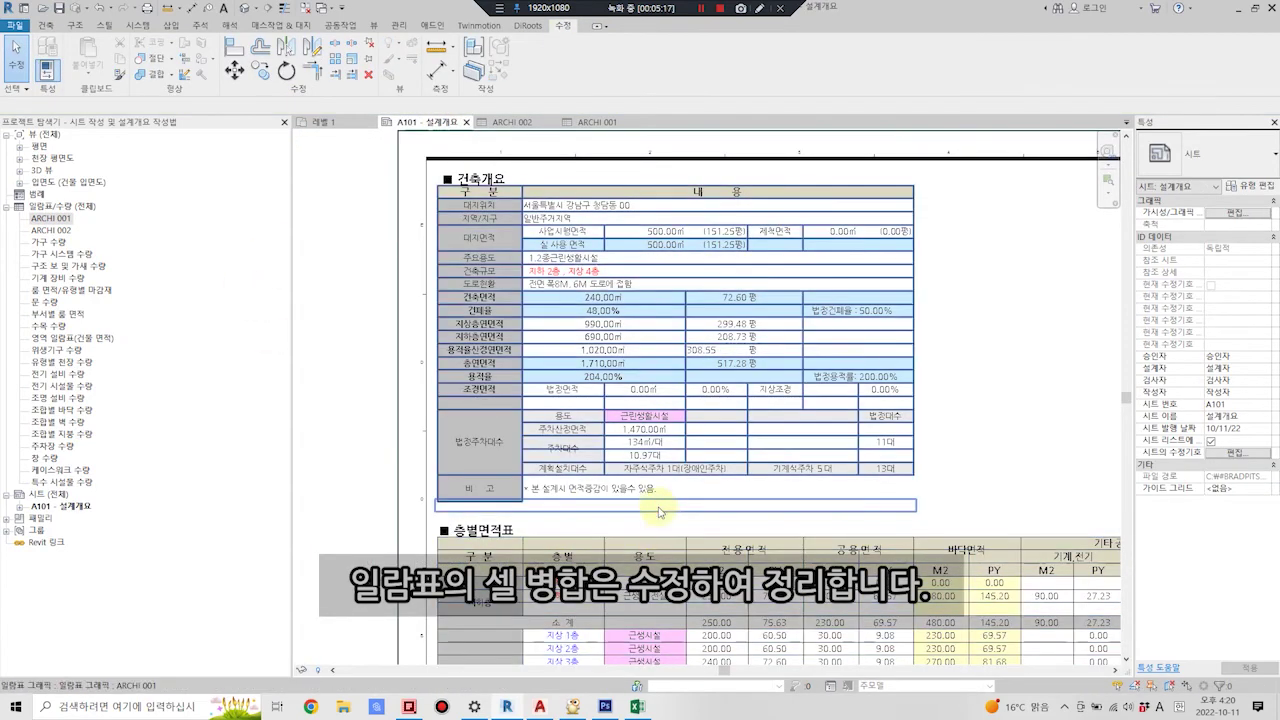
{"action": "left_click", "coordinate": [486, 520]}
{"action": "double_click", "coordinate": [601, 428]}
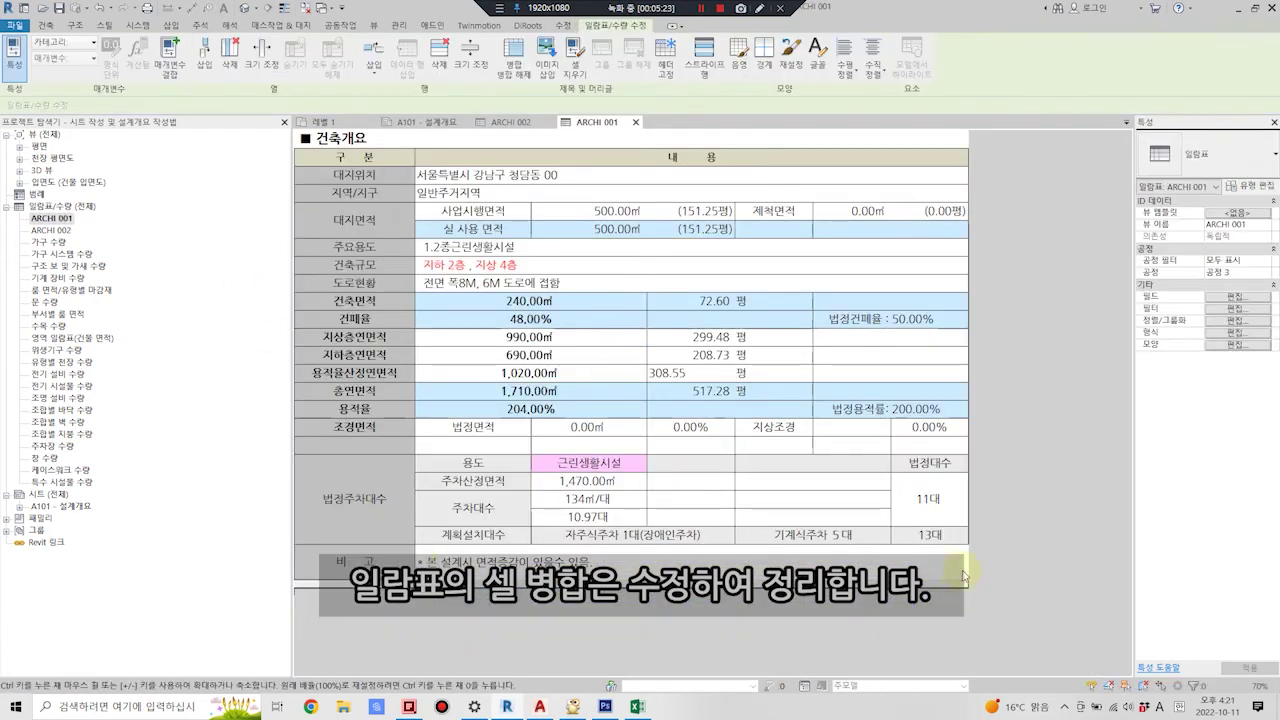
{"action": "left_click", "coordinate": [763, 52]}
{"action": "left_click", "coordinate": [712, 285]}
{"action": "left_click", "coordinate": [689, 444]}
{"action": "left_click", "coordinate": [420, 122]}
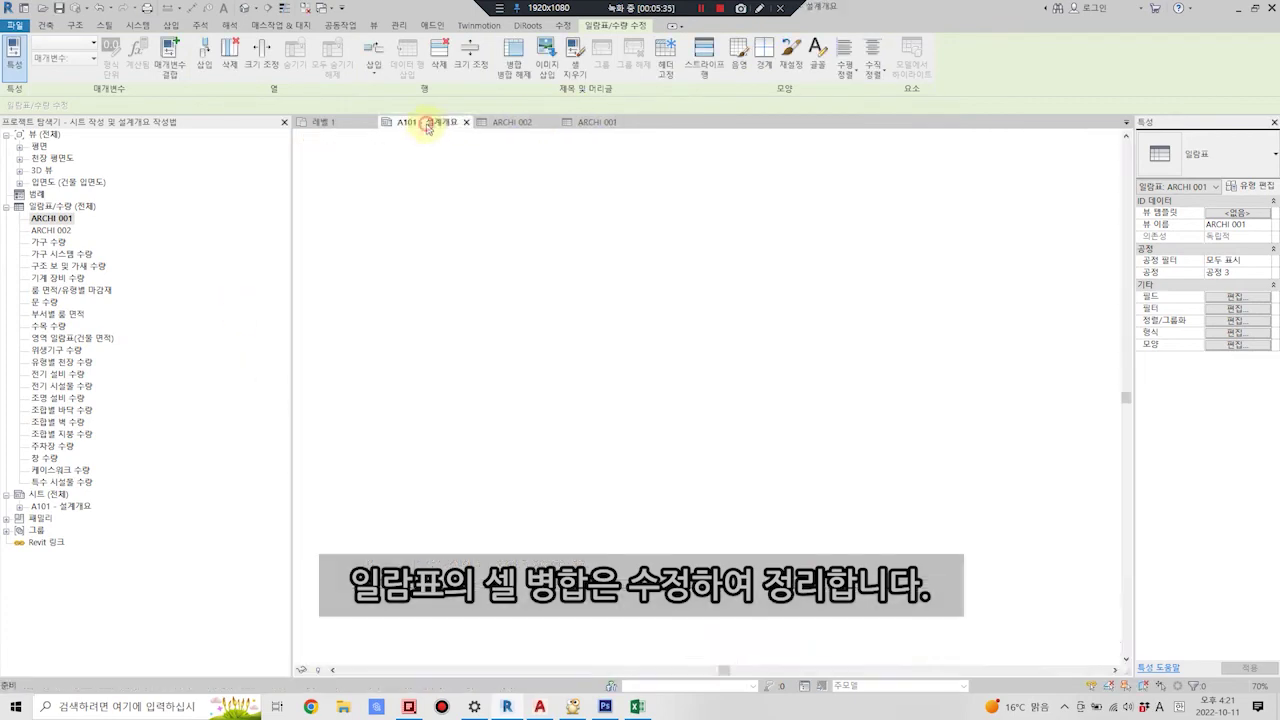
Open the ARCHI 002 schedule and merge the basement 구분 cells into one 지하층 cell.
{"action": "double_click", "coordinate": [431, 539]}
{"action": "left_click", "coordinate": [338, 186]}
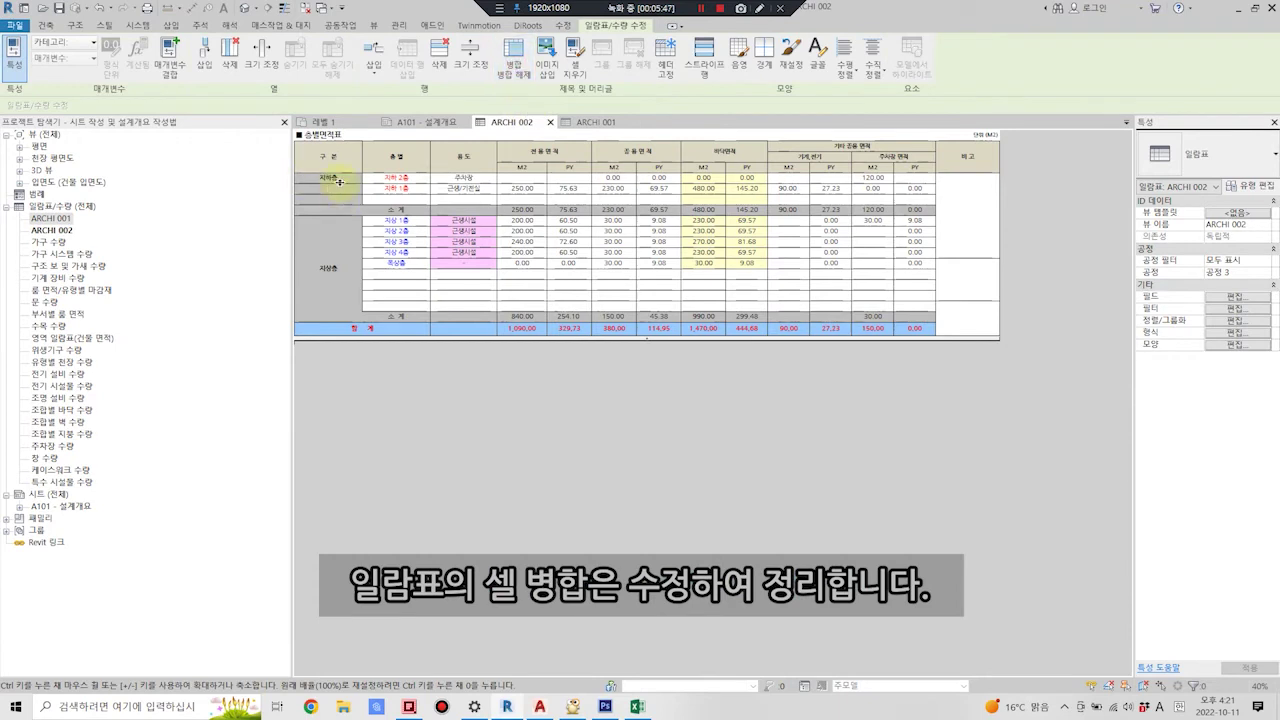
{"action": "left_click_drag", "start_coordinate": [340, 184], "coordinate": [330, 200]}
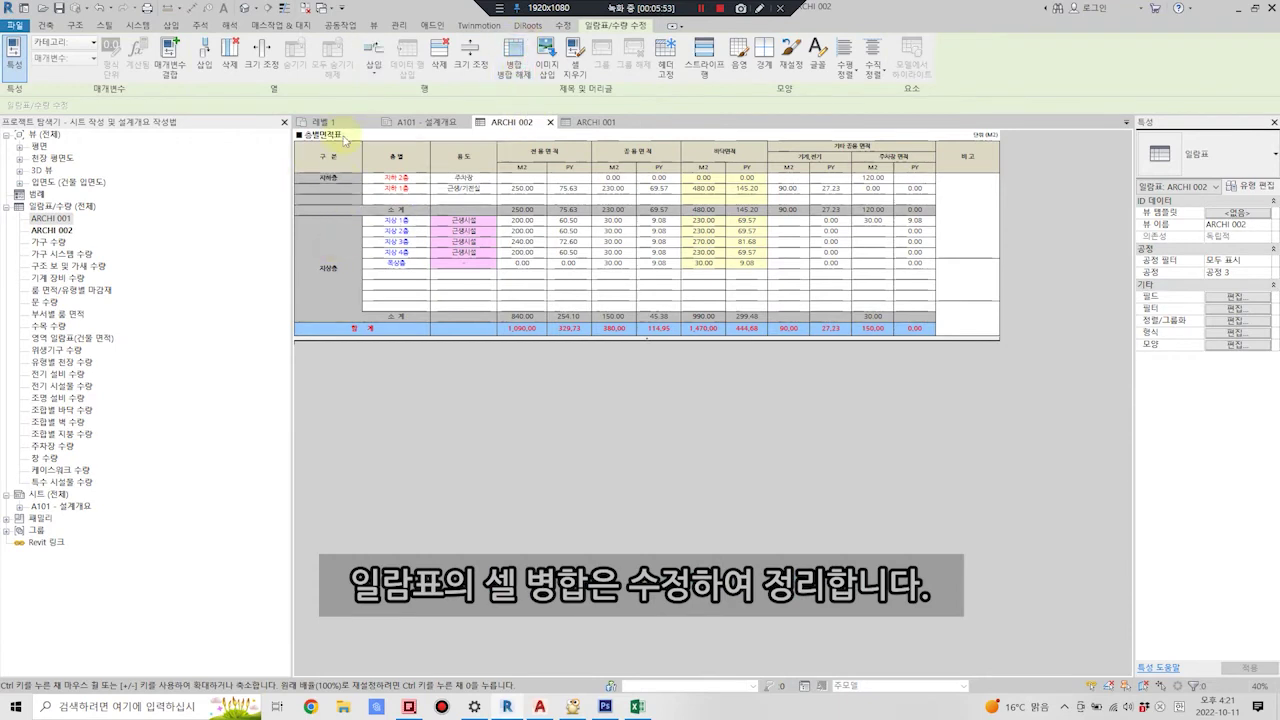
{"action": "left_click", "coordinate": [546, 60]}
{"action": "key", "text": "Escape"}
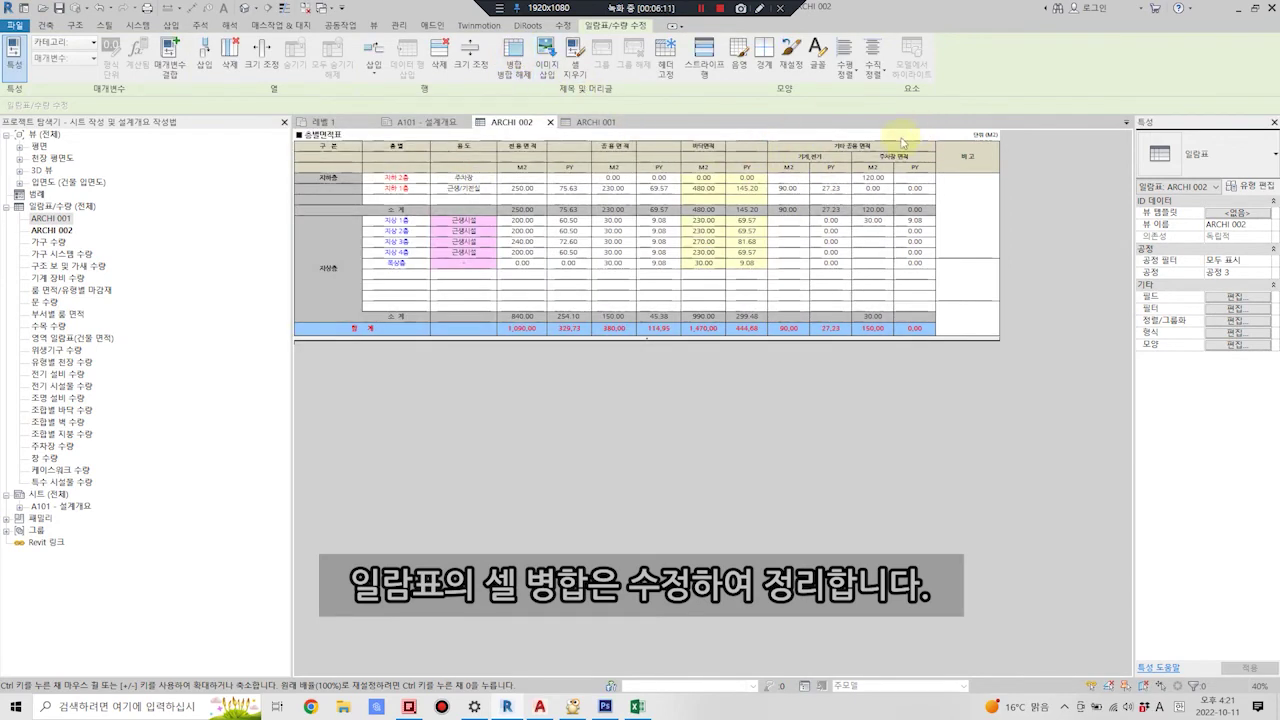
{"action": "left_click", "coordinate": [902, 146]}
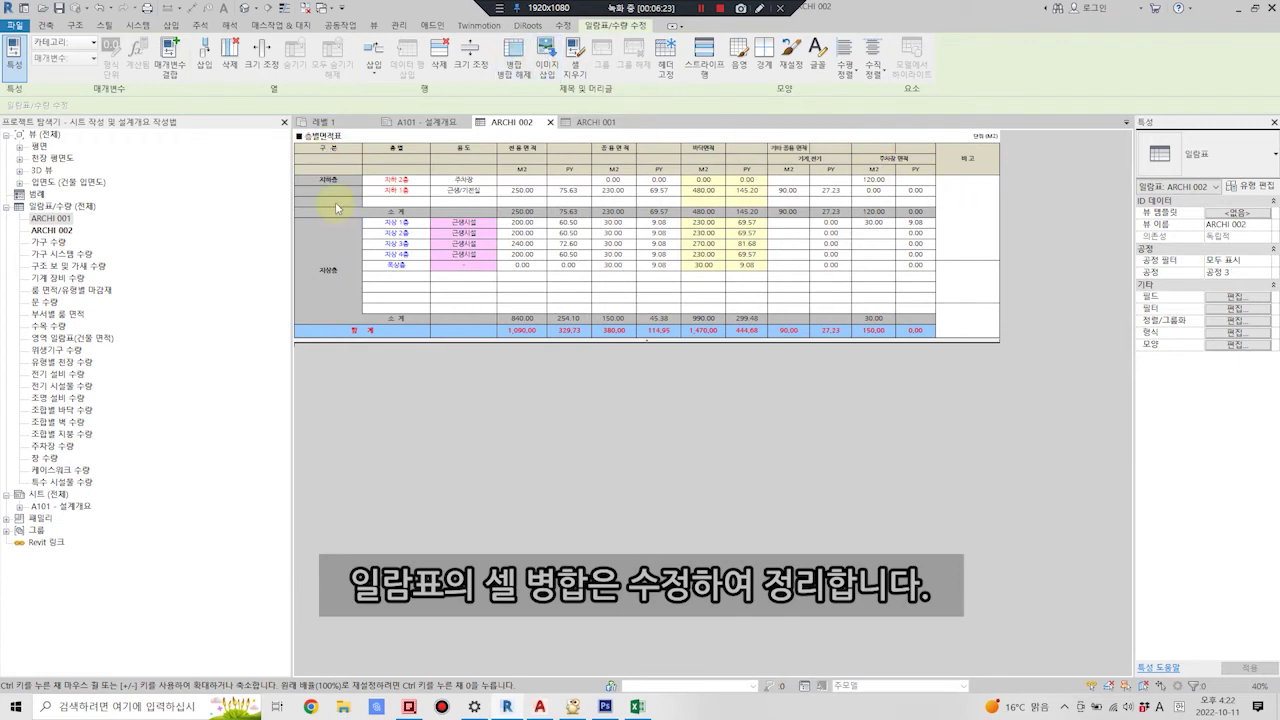
{"action": "left_click_drag", "start_coordinate": [336, 188], "coordinate": [336, 204]}
{"action": "left_click", "coordinate": [513, 58]}
Merge the 층별, 전용면적, 공용면적 and 기타 공용 면적 header cells.
{"action": "left_click_drag", "start_coordinate": [421, 172], "coordinate": [400, 146]}
{"action": "left_click", "coordinate": [513, 58]}
{"action": "left_click", "coordinate": [513, 58]}
{"action": "mouse_move", "coordinate": [484, 170]}
{"action": "left_mouse_down"}
{"action": "mouse_move", "coordinate": [464, 146]}
{"action": "mouse_move", "coordinate": [516, 148]}
{"action": "left_mouse_up"}
{"action": "left_click", "coordinate": [513, 58]}
{"action": "left_click_drag", "start_coordinate": [604, 148], "coordinate": [750, 163]}
{"action": "left_click", "coordinate": [513, 58]}
{"action": "left_click", "coordinate": [513, 58]}
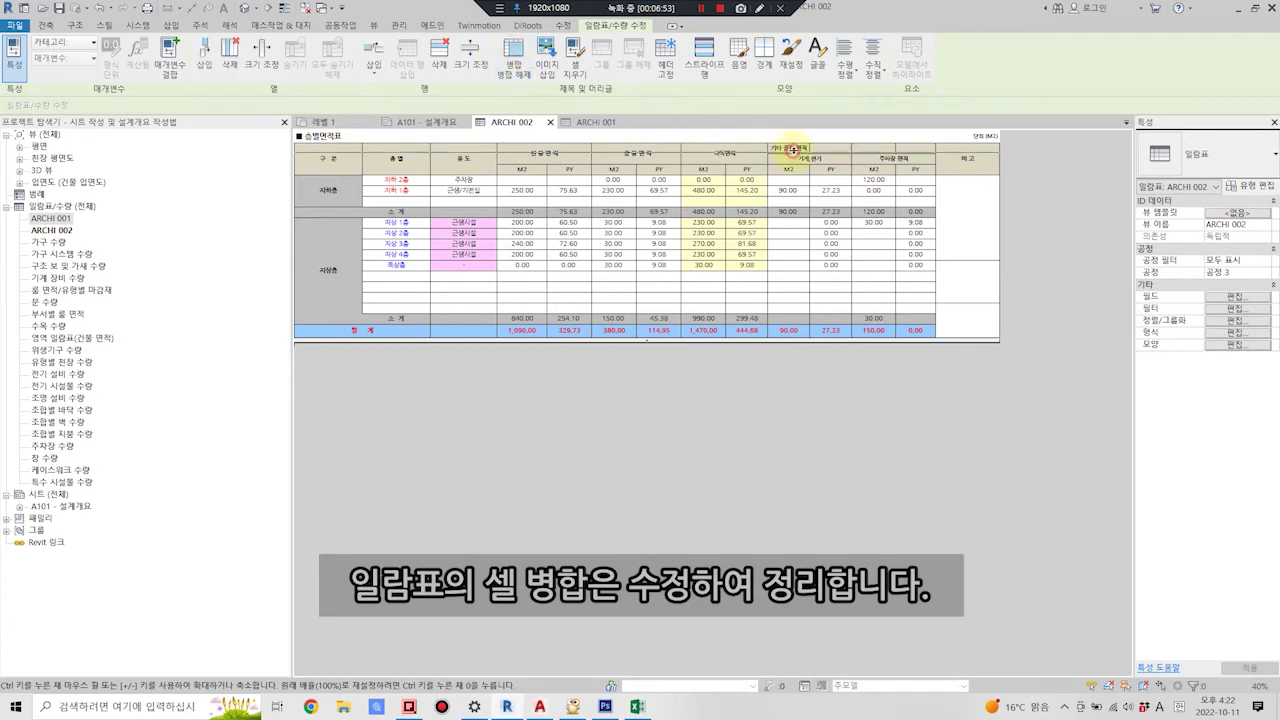
{"action": "left_click_drag", "start_coordinate": [793, 150], "coordinate": [830, 150]}
{"action": "left_click", "coordinate": [520, 62]}
Re-merge 기타 공용 면적 as one wide header and merge the 비고 header into a tall cell.
{"action": "left_click", "coordinate": [873, 149]}
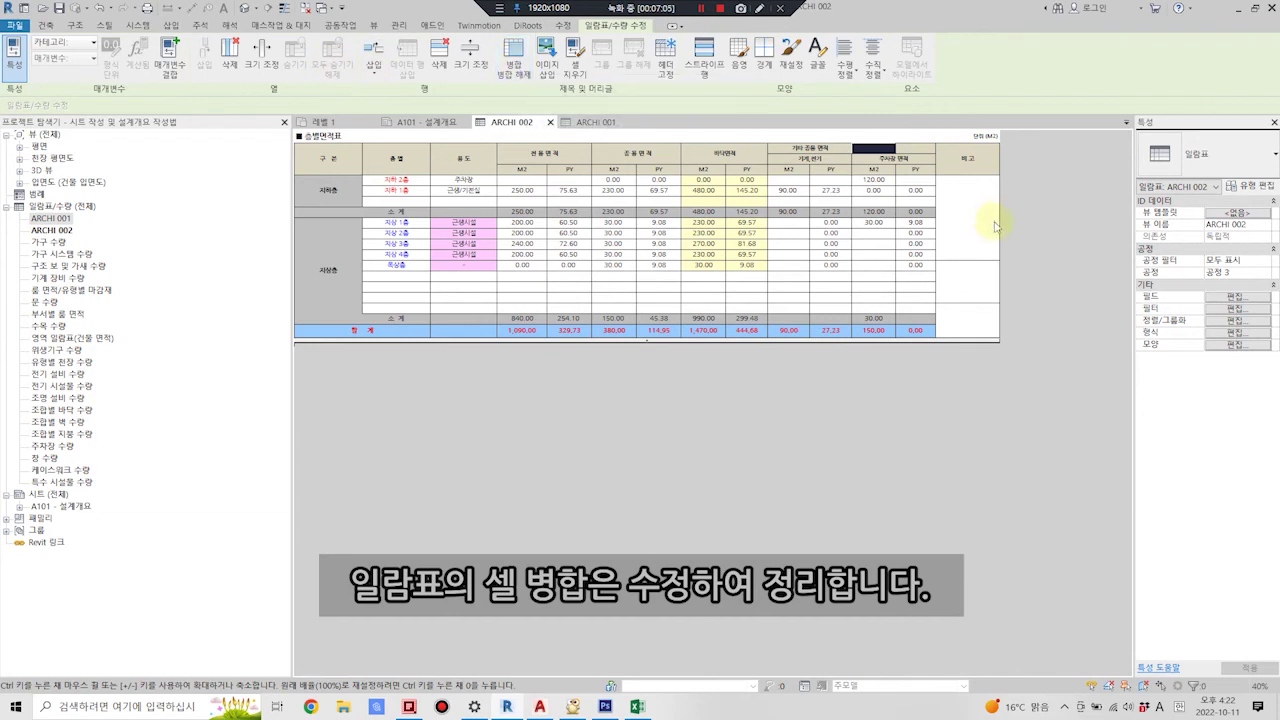
{"action": "left_click", "coordinate": [918, 148]}
{"action": "left_click", "coordinate": [513, 62]}
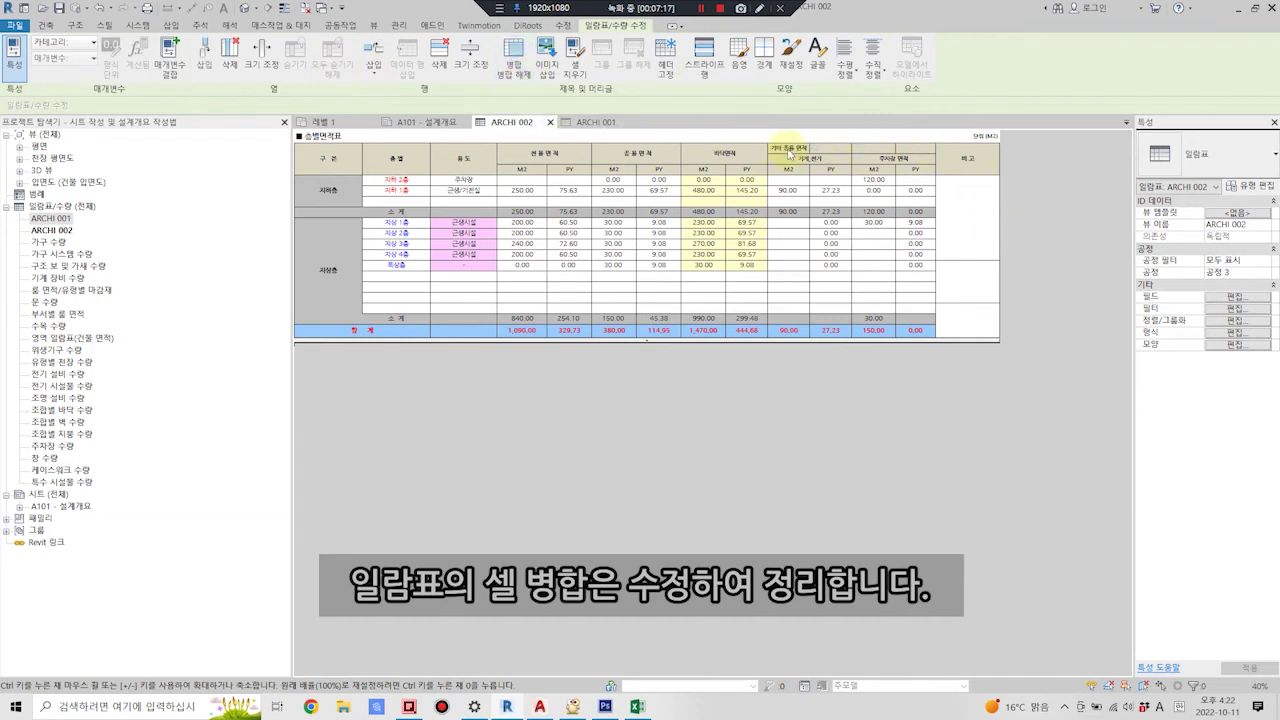
{"action": "left_click_drag", "start_coordinate": [812, 148], "coordinate": [918, 148]}
{"action": "left_click", "coordinate": [513, 60]}
{"action": "left_click", "coordinate": [962, 162]}
{"action": "left_click", "coordinate": [513, 62]}
Merge the above-ground 구분 cells into one tall cell with 지상층 centred.
{"action": "left_click", "coordinate": [337, 250]}
{"action": "left_click", "coordinate": [513, 62]}
{"action": "left_click_drag", "start_coordinate": [341, 230], "coordinate": [347, 304]}
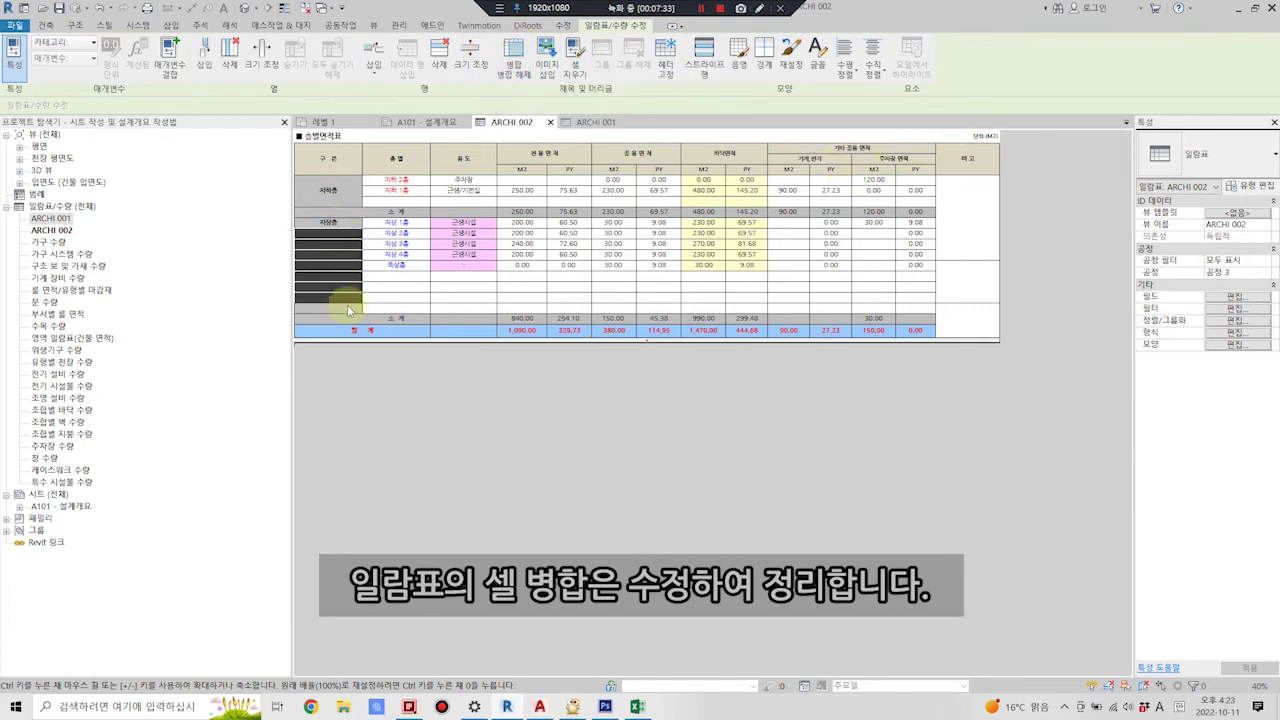
{"action": "left_click", "coordinate": [514, 64]}
{"action": "left_click", "coordinate": [513, 62]}
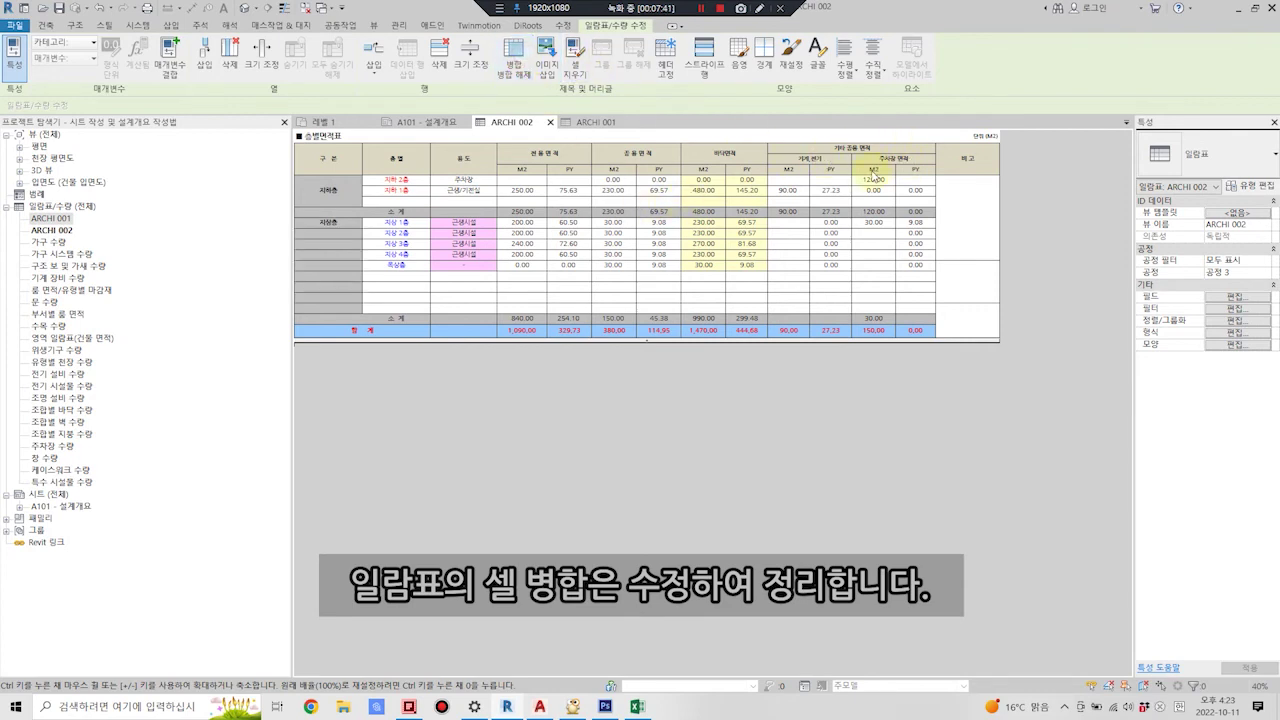
{"action": "left_click_drag", "start_coordinate": [343, 228], "coordinate": [345, 304]}
{"action": "left_click", "coordinate": [514, 62]}
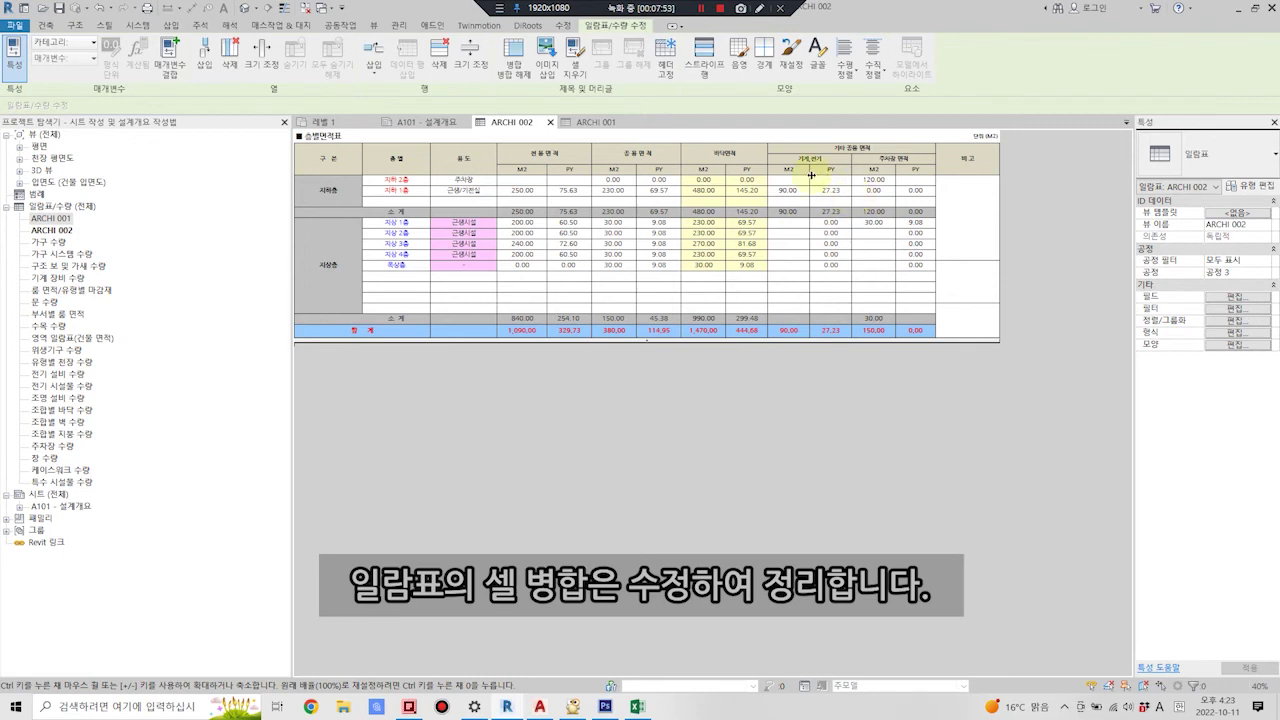
Select the 기계 전기 sub-header cells and check sheet A101 before returning to ARCHI 002.
{"action": "left_click", "coordinate": [903, 163]}
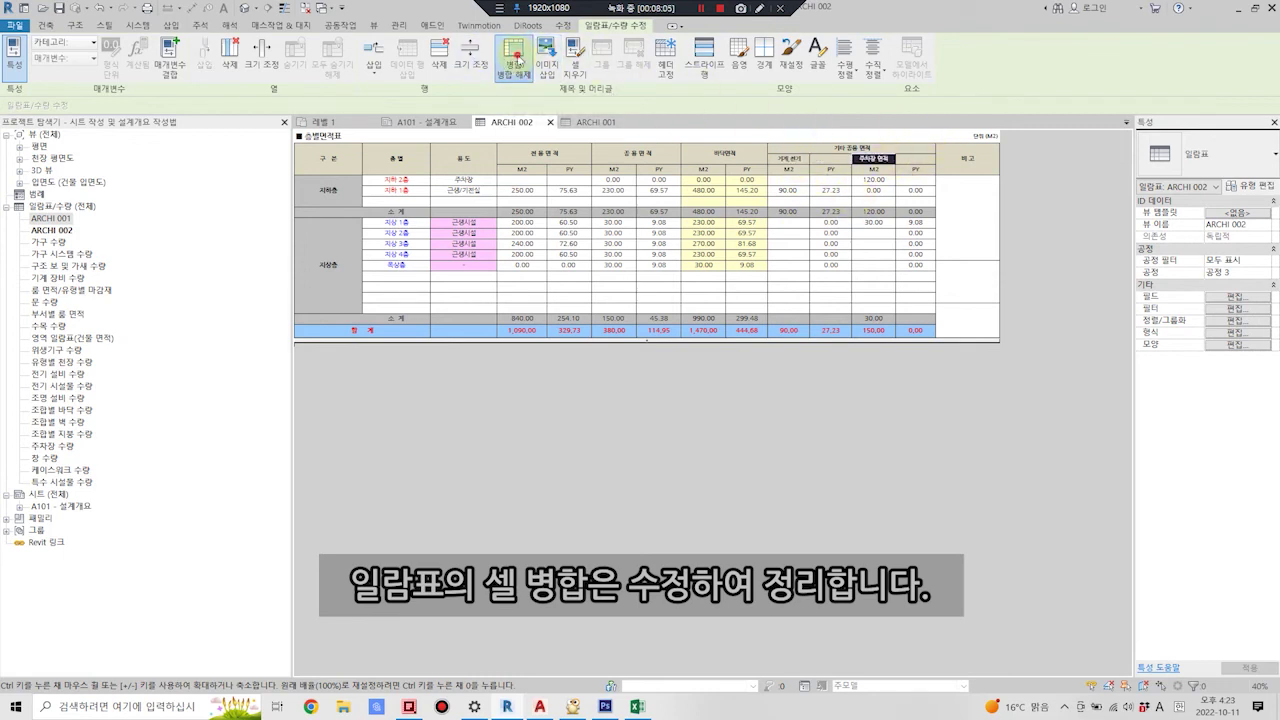
{"action": "left_click", "coordinate": [850, 147]}
{"action": "left_click", "coordinate": [790, 157]}
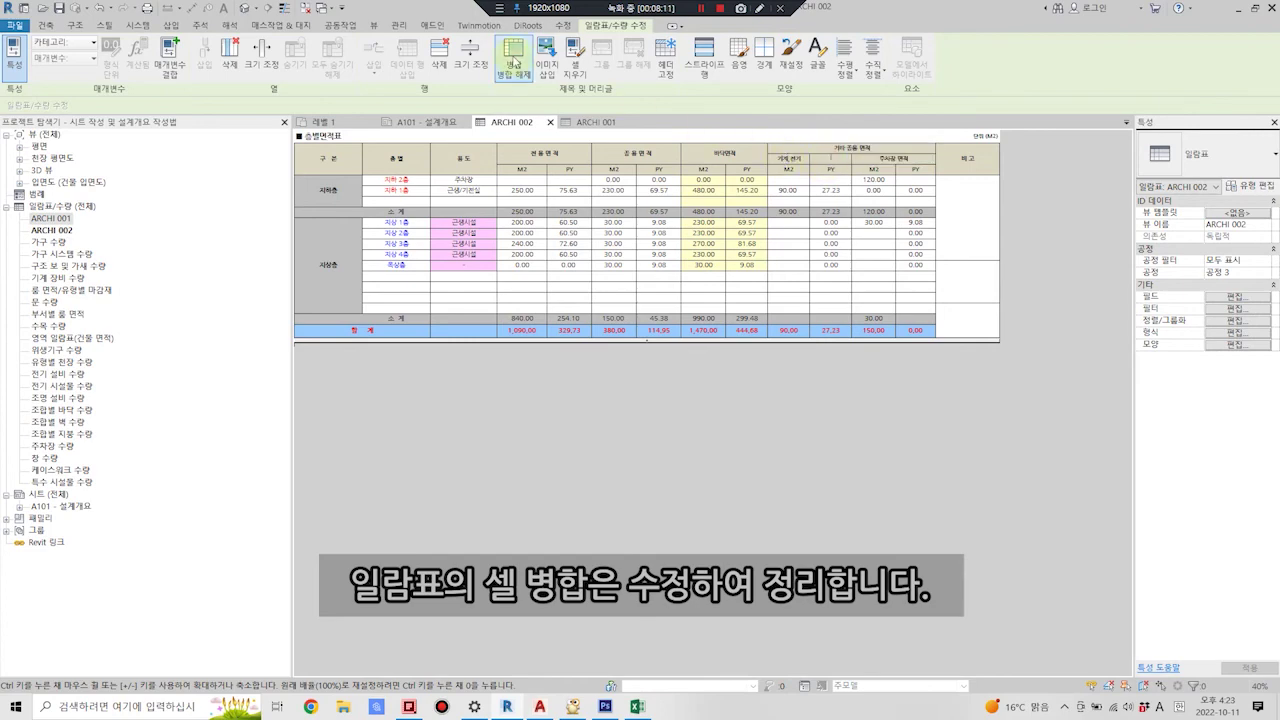
{"action": "left_click_drag", "start_coordinate": [788, 158], "coordinate": [831, 160]}
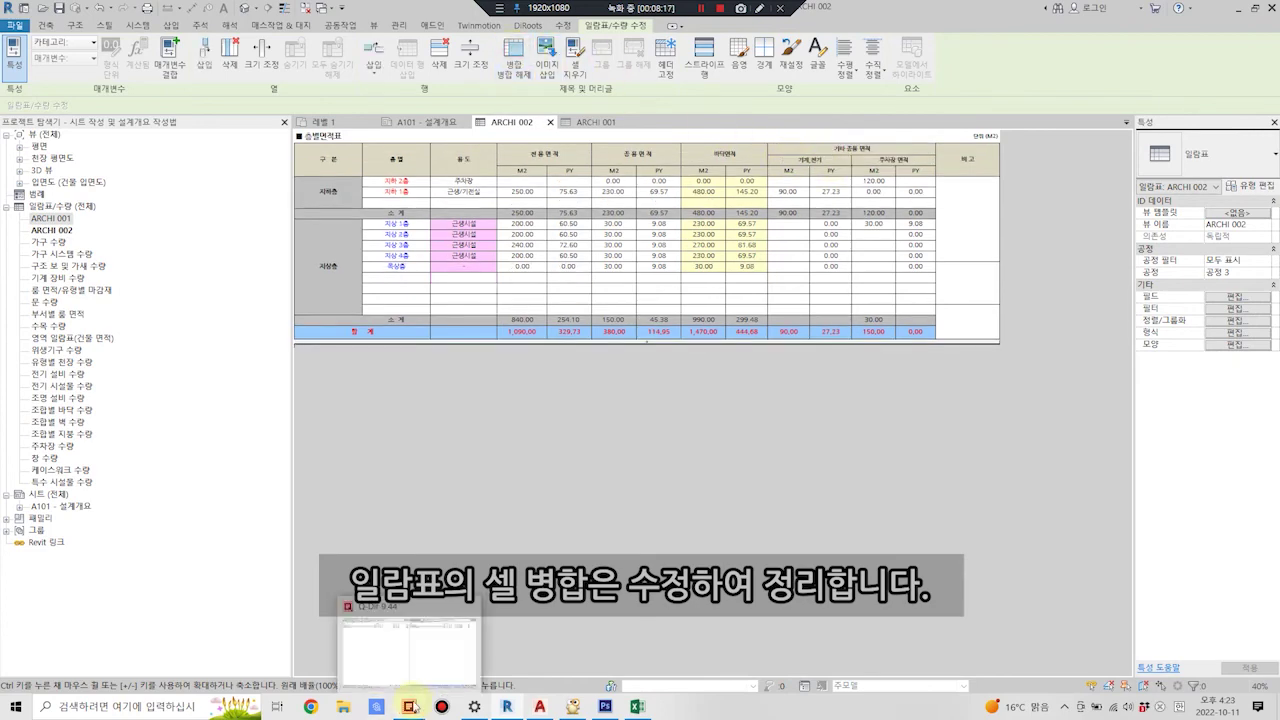
{"action": "left_click", "coordinate": [425, 122]}
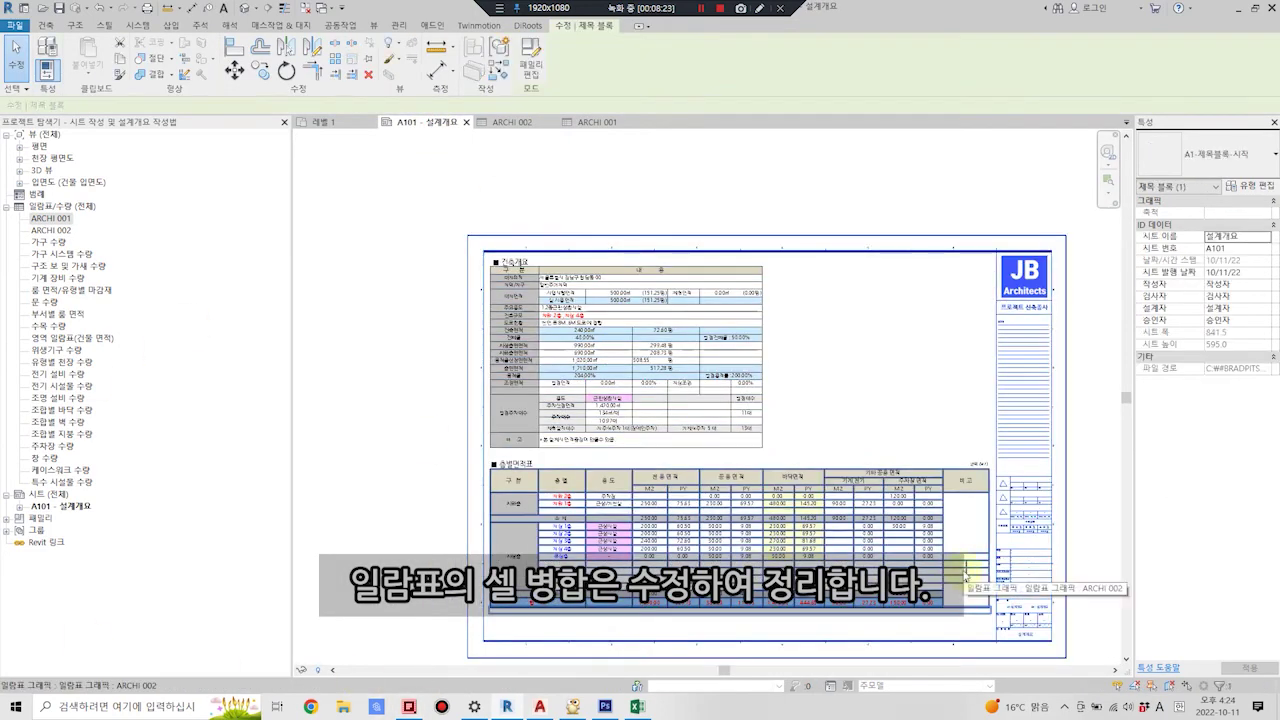
{"action": "left_click", "coordinate": [517, 122]}
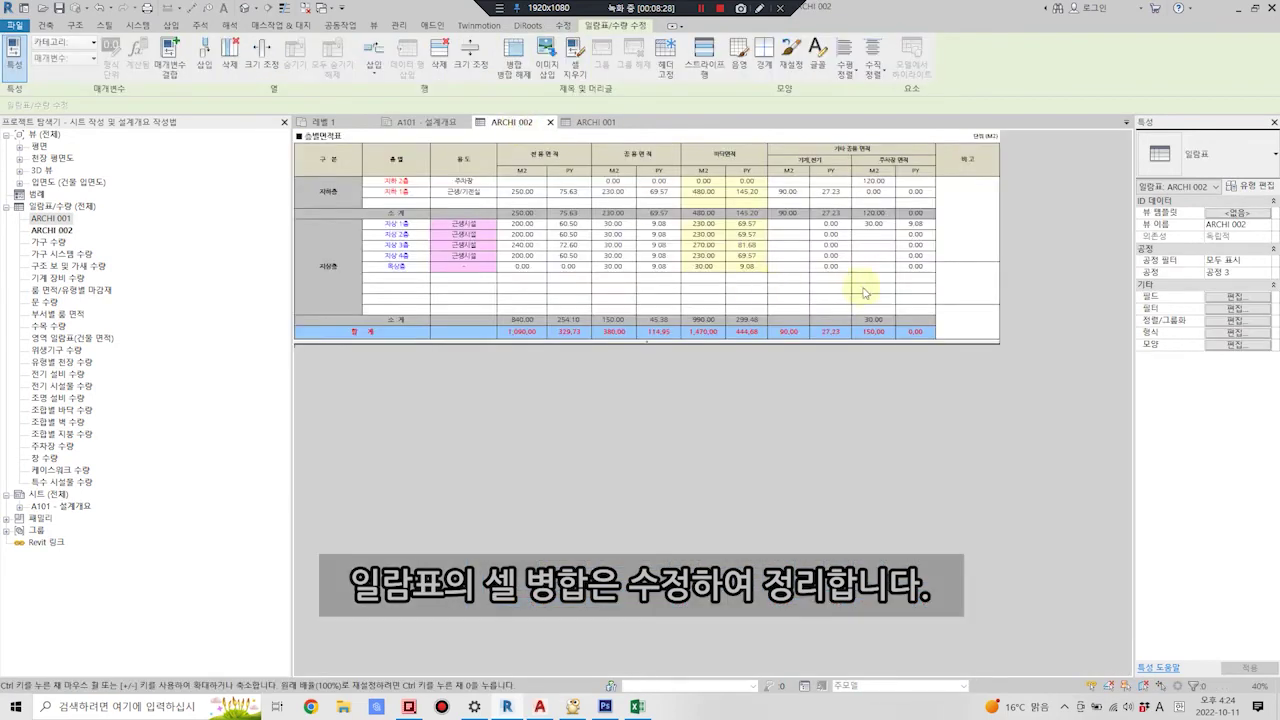
Apply an outer border to the 비고 column cells and return to sheet A101.
{"action": "left_click", "coordinate": [968, 268]}
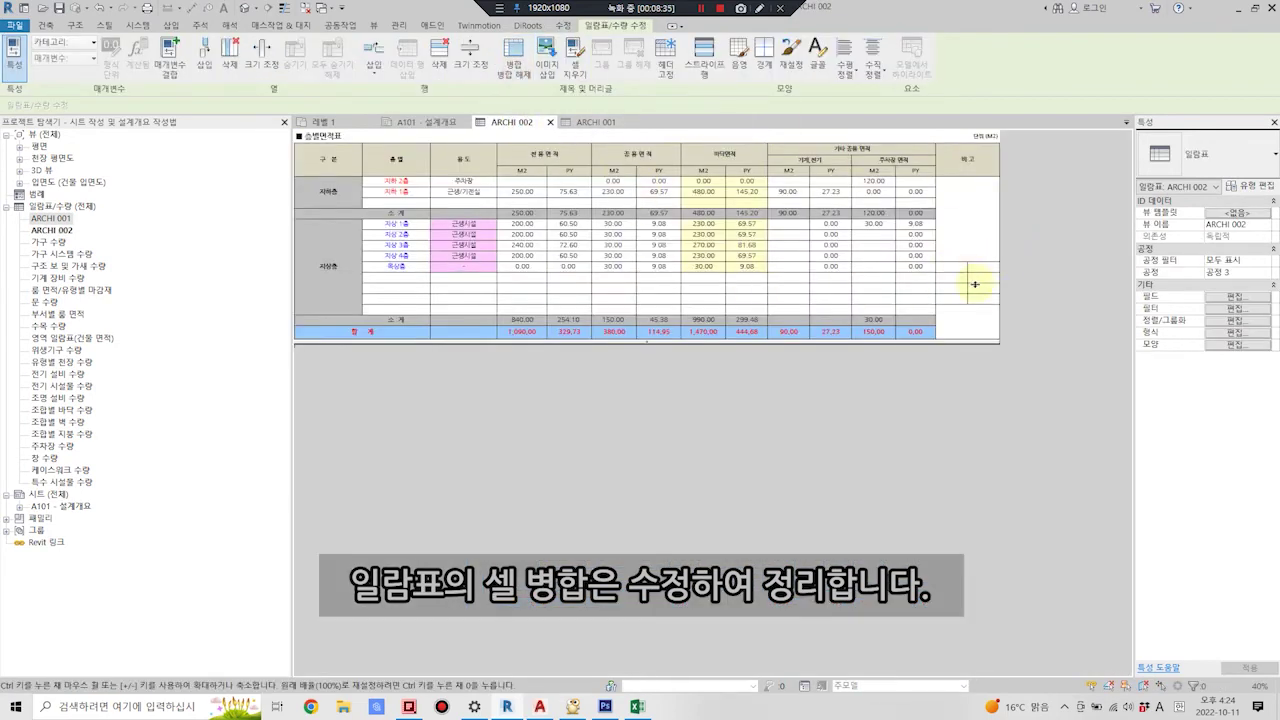
{"action": "left_click", "coordinate": [975, 294]}
{"action": "left_click_drag", "start_coordinate": [975, 294], "coordinate": [962, 260]}
{"action": "left_click", "coordinate": [971, 214]}
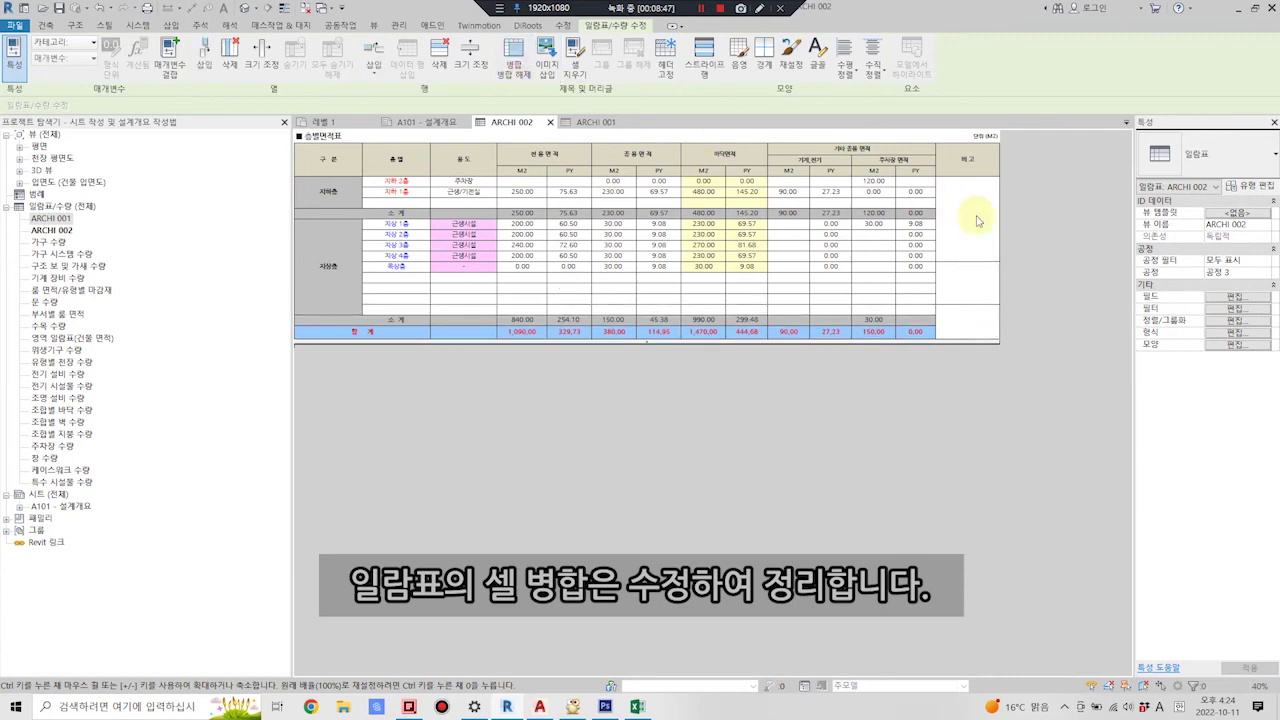
{"action": "mouse_move", "coordinate": [949, 187]}
{"action": "left_mouse_down"}
{"action": "mouse_move", "coordinate": [986, 237]}
{"action": "mouse_move", "coordinate": [986, 277]}
{"action": "left_mouse_up"}
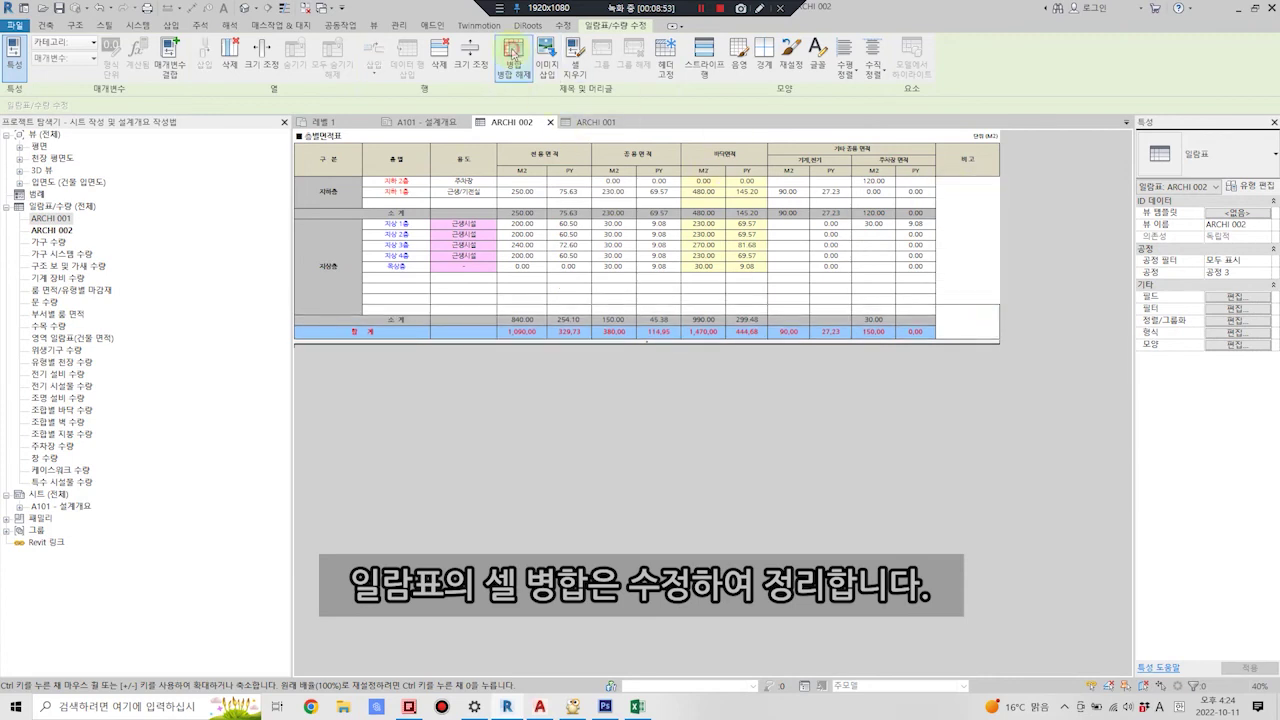
{"action": "left_click_drag", "start_coordinate": [967, 180], "coordinate": [967, 335]}
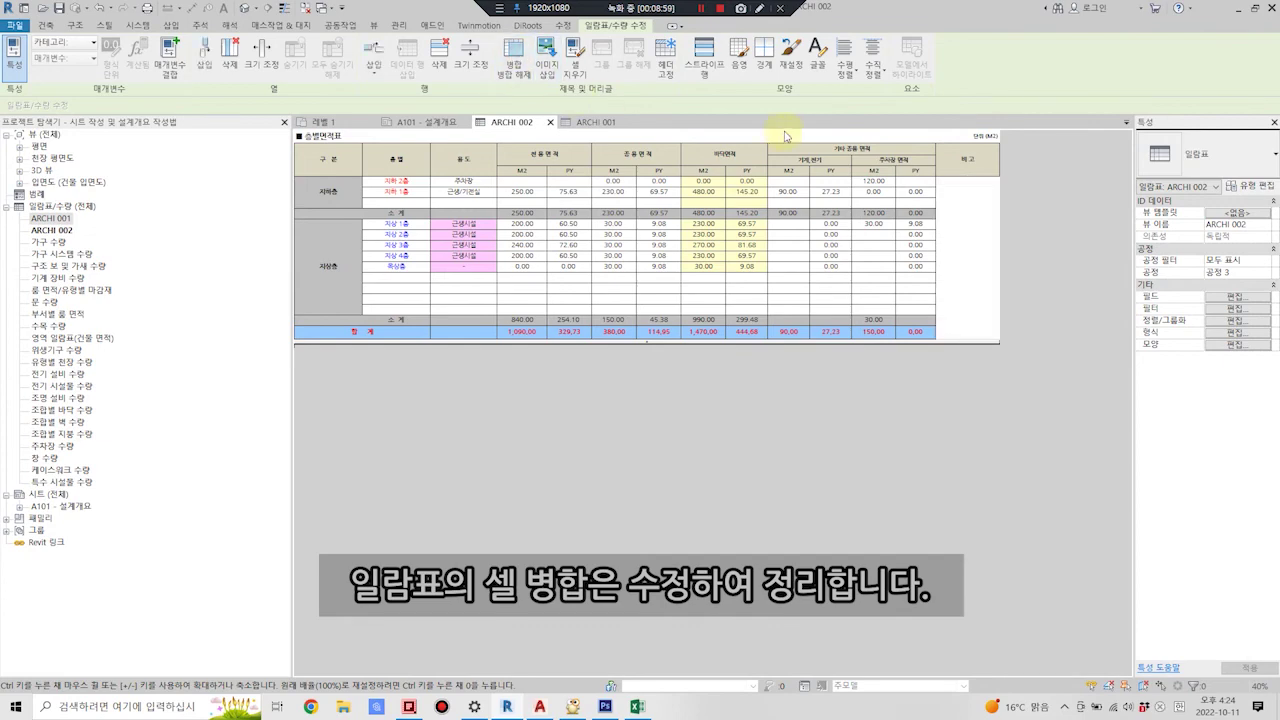
{"action": "left_click", "coordinate": [764, 55]}
{"action": "left_click", "coordinate": [711, 280]}
{"action": "left_click", "coordinate": [689, 443]}
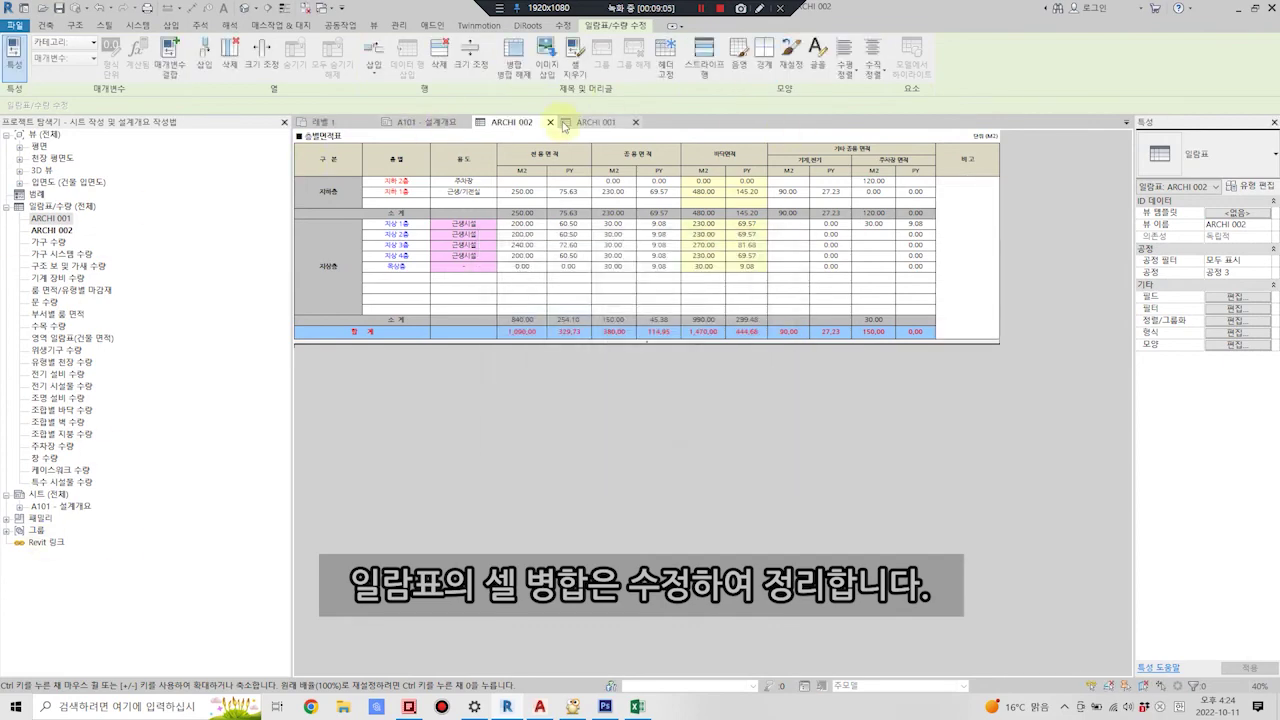
{"action": "left_click", "coordinate": [425, 122]}
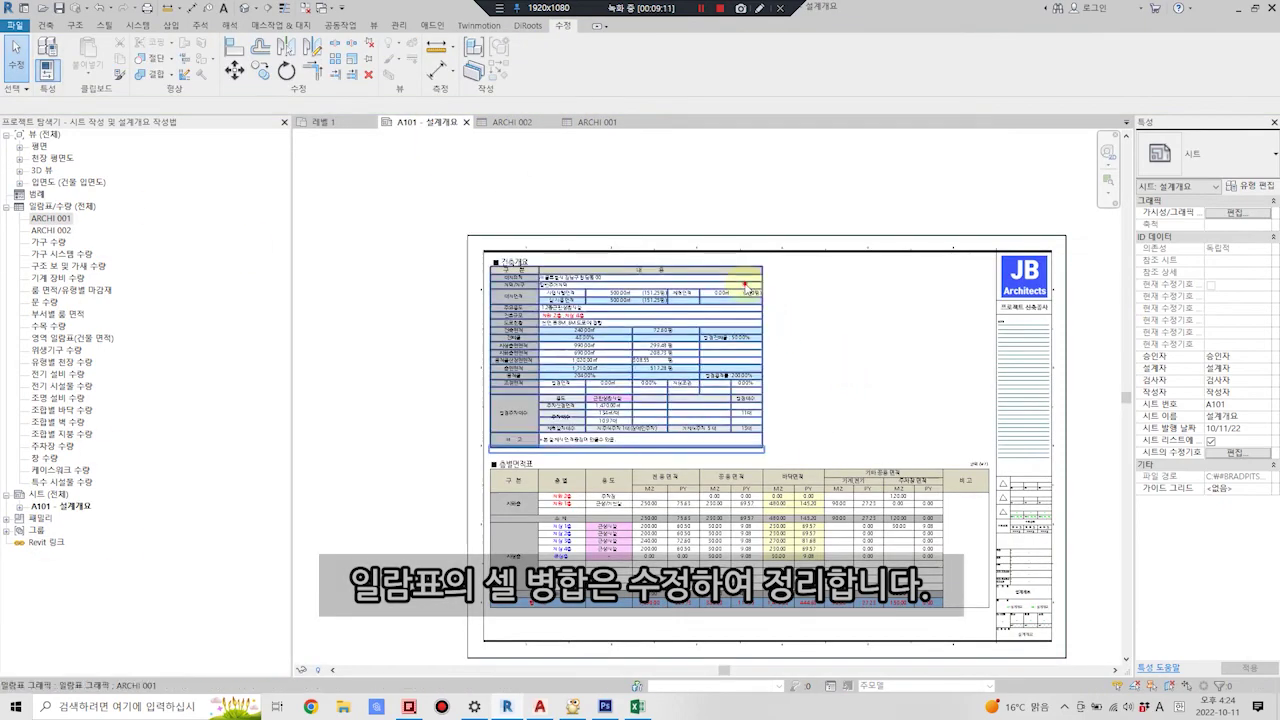
Check the upper 건축개요 and lower 층별면적표 schedules on sheet A101, then deselect them.
{"action": "left_click", "coordinate": [747, 288]}
{"action": "left_click", "coordinate": [900, 498]}
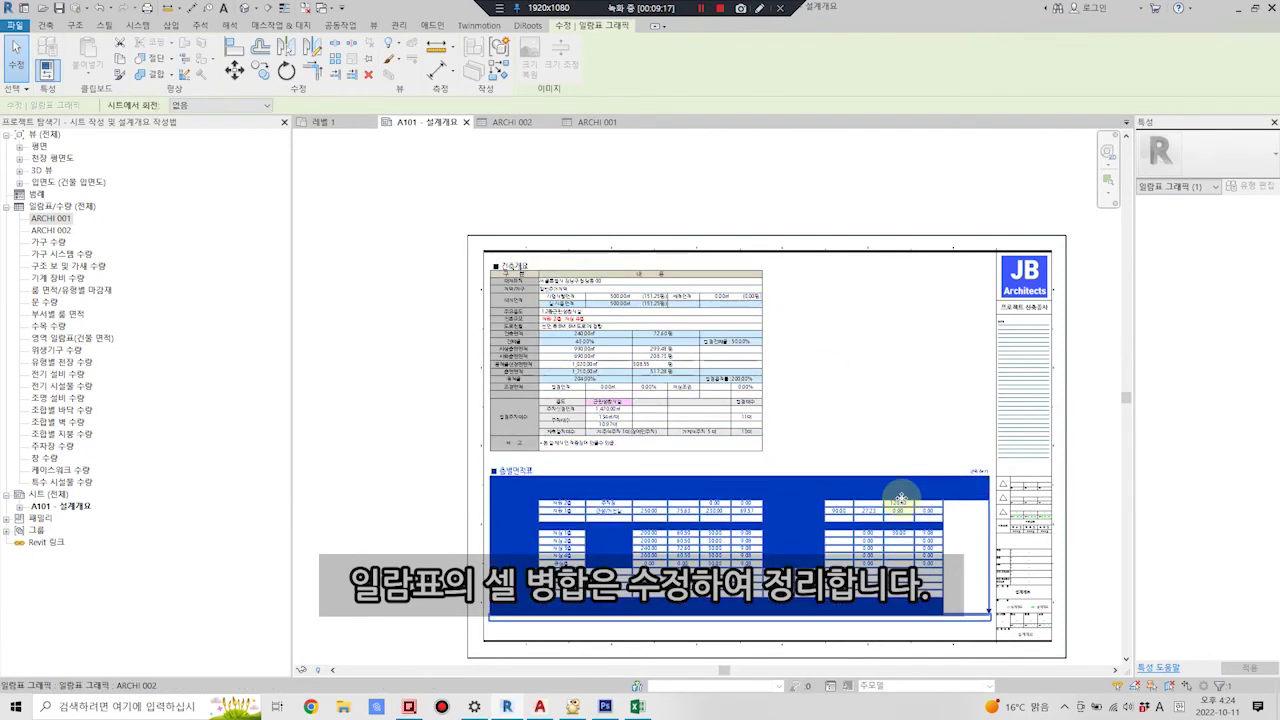
{"action": "key", "text": "Escape"}
{"action": "scroll", "coordinate": [952, 428], "scroll_direction": "up", "scroll_amount": 2}
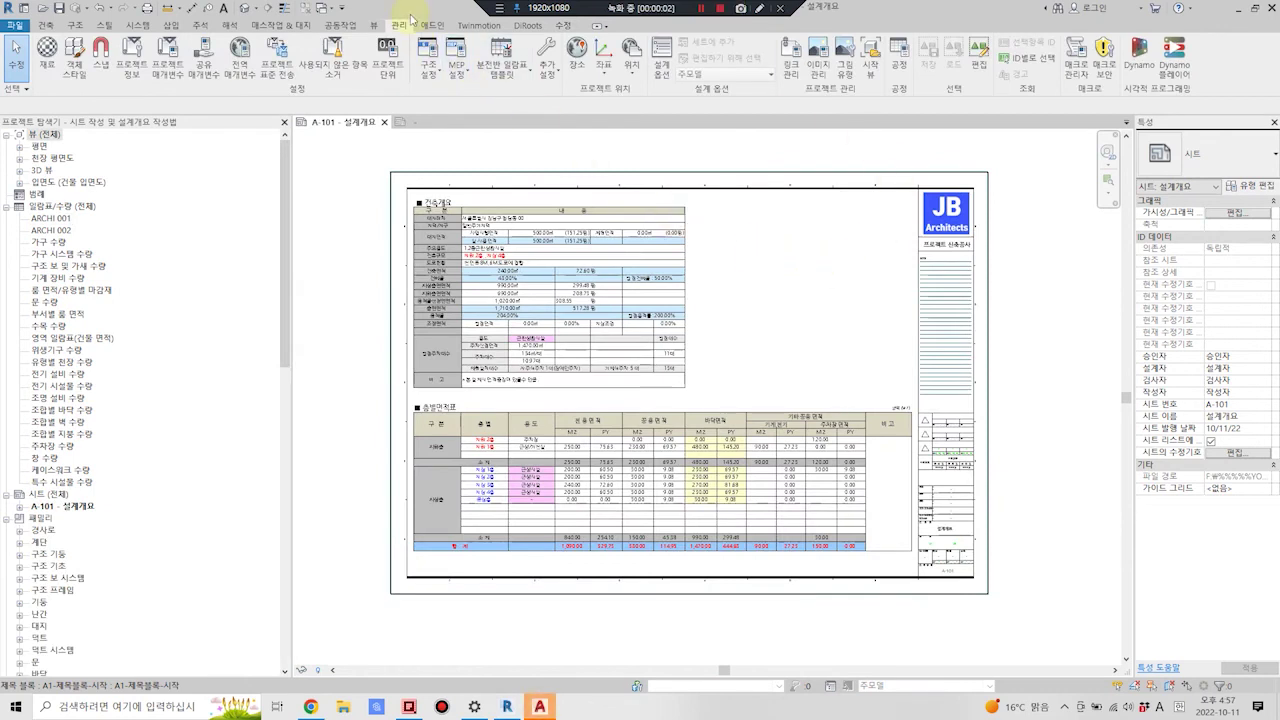
{"action": "left_click", "coordinate": [554, 62]}
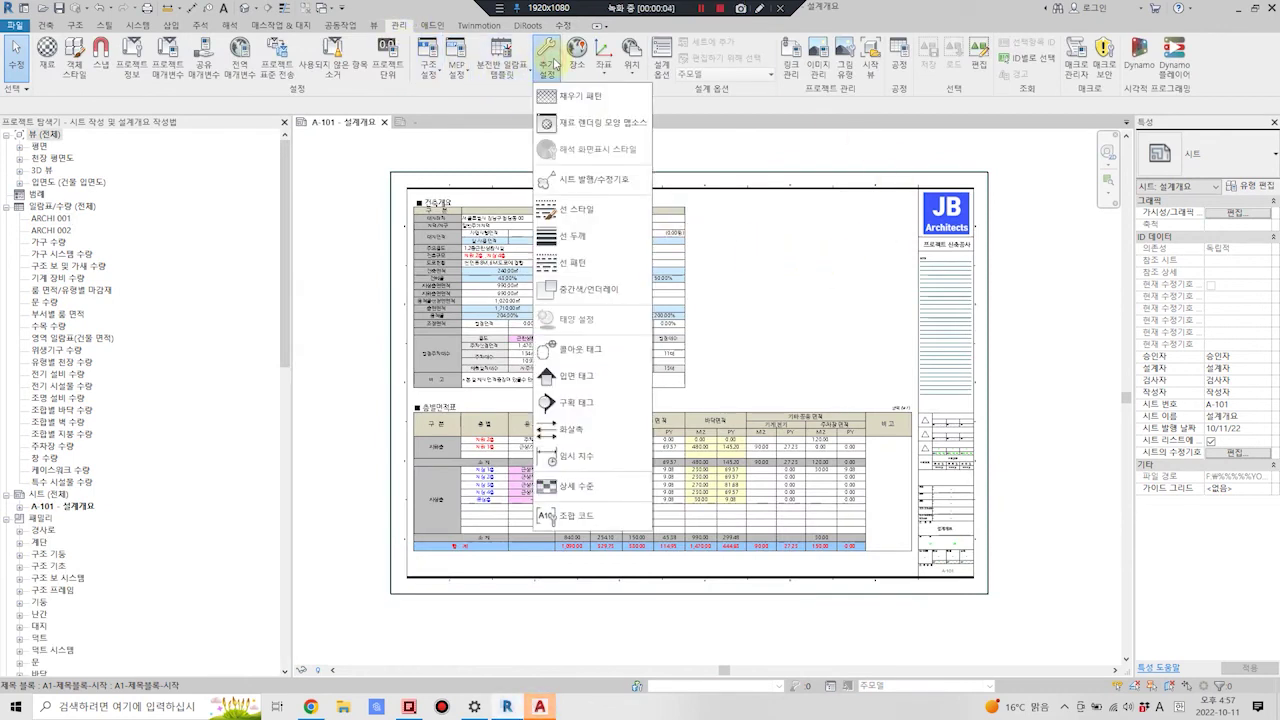
{"action": "left_click", "coordinate": [575, 236]}
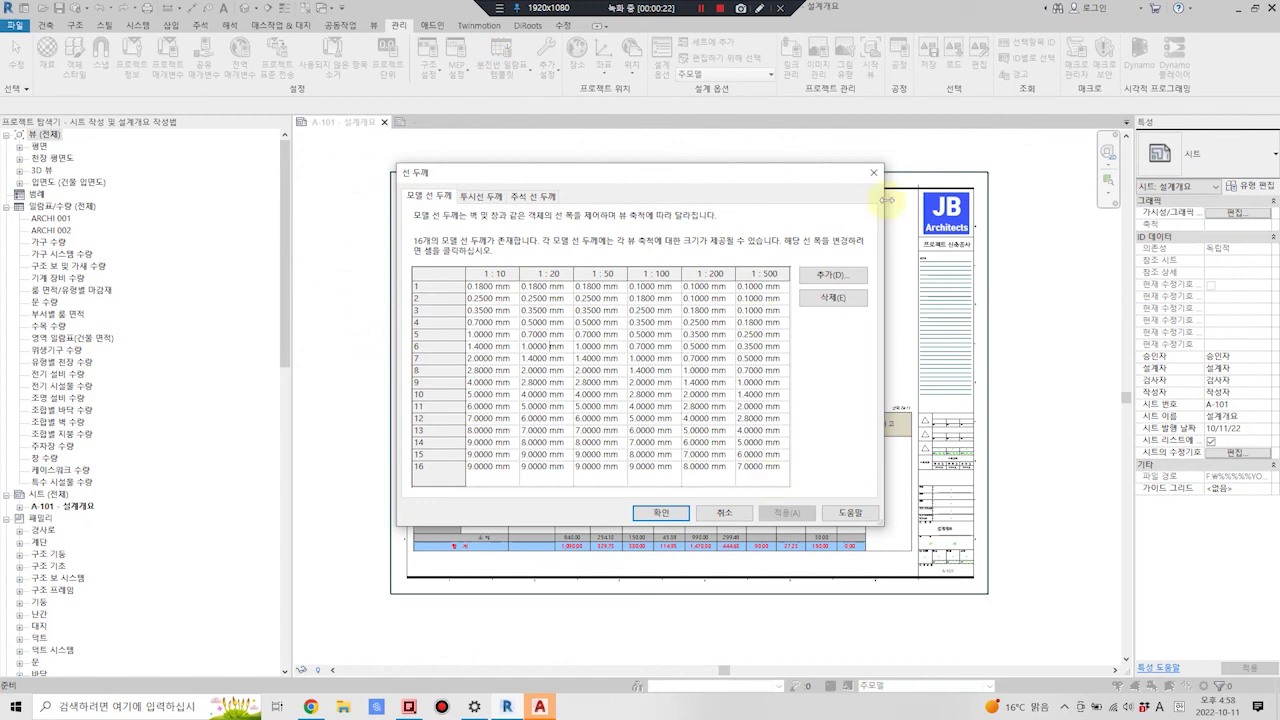
{"action": "left_click", "coordinate": [471, 198]}
{"action": "left_click", "coordinate": [520, 199]}
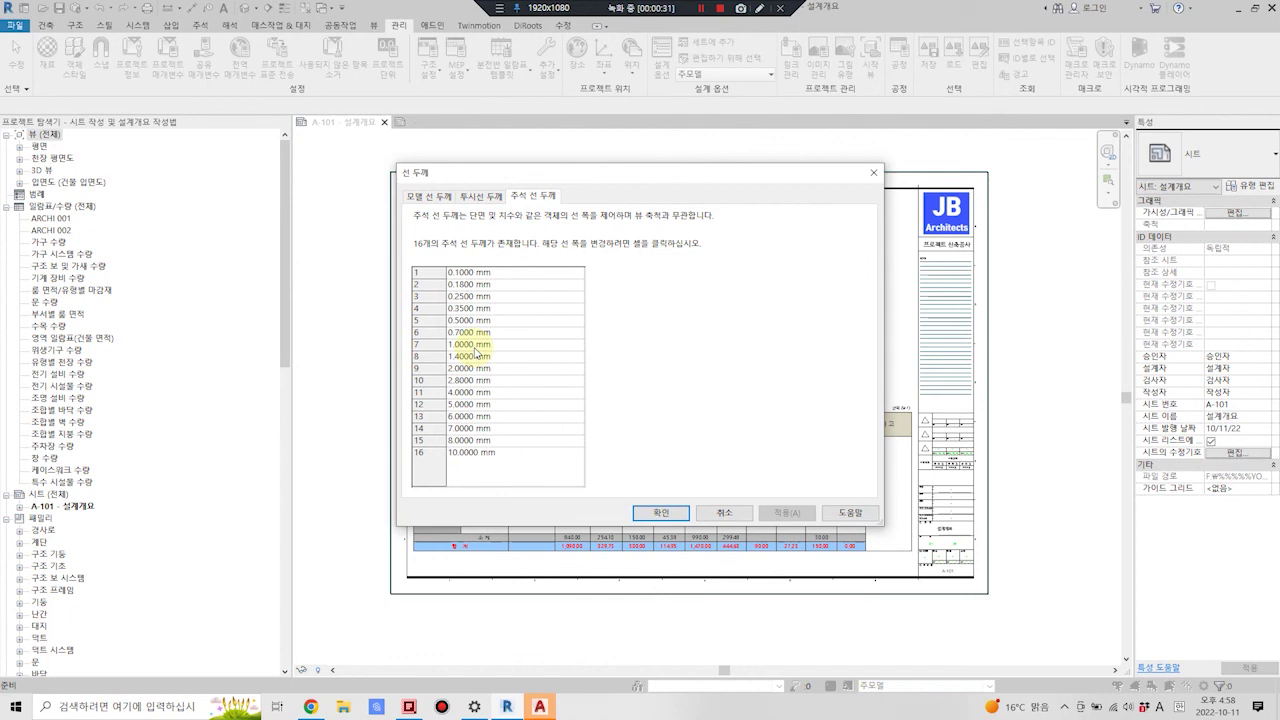
{"action": "left_click", "coordinate": [454, 337]}
{"action": "left_click", "coordinate": [656, 512]}
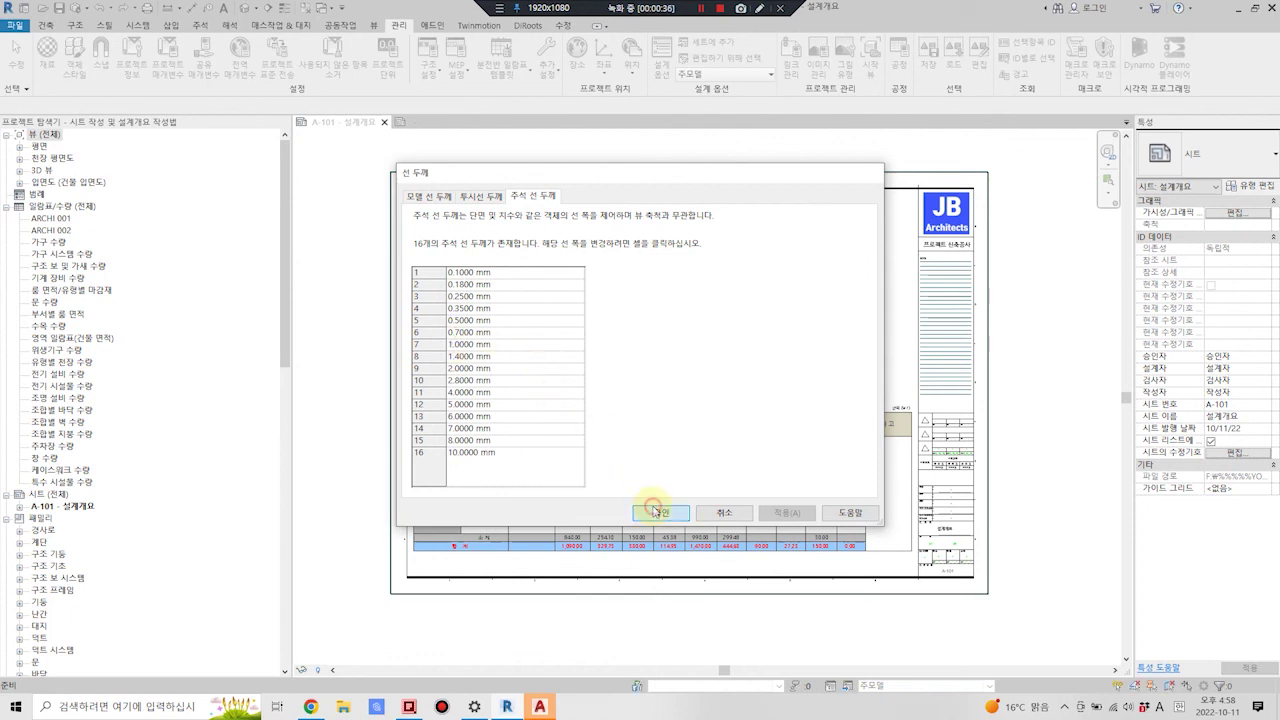